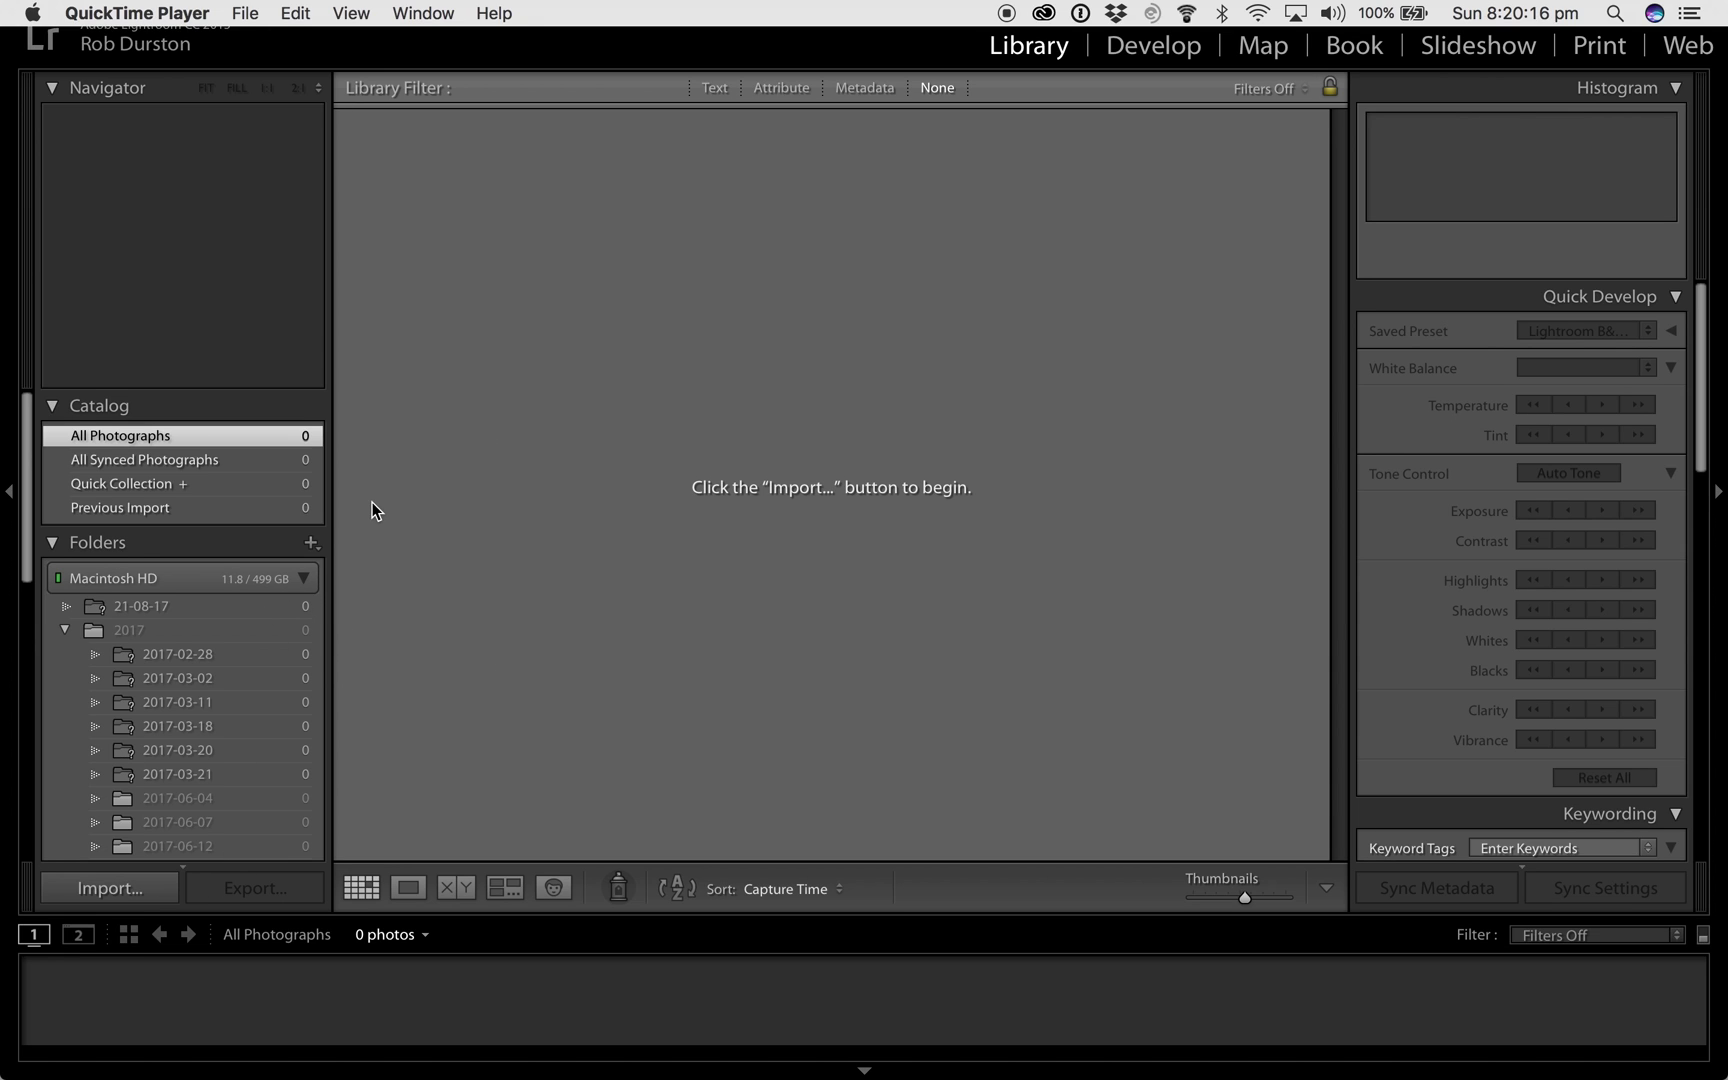
- Open the photo import from the EOS_DIGITAL card, review the new photos and set them to Copy as DNG
click(104, 884)
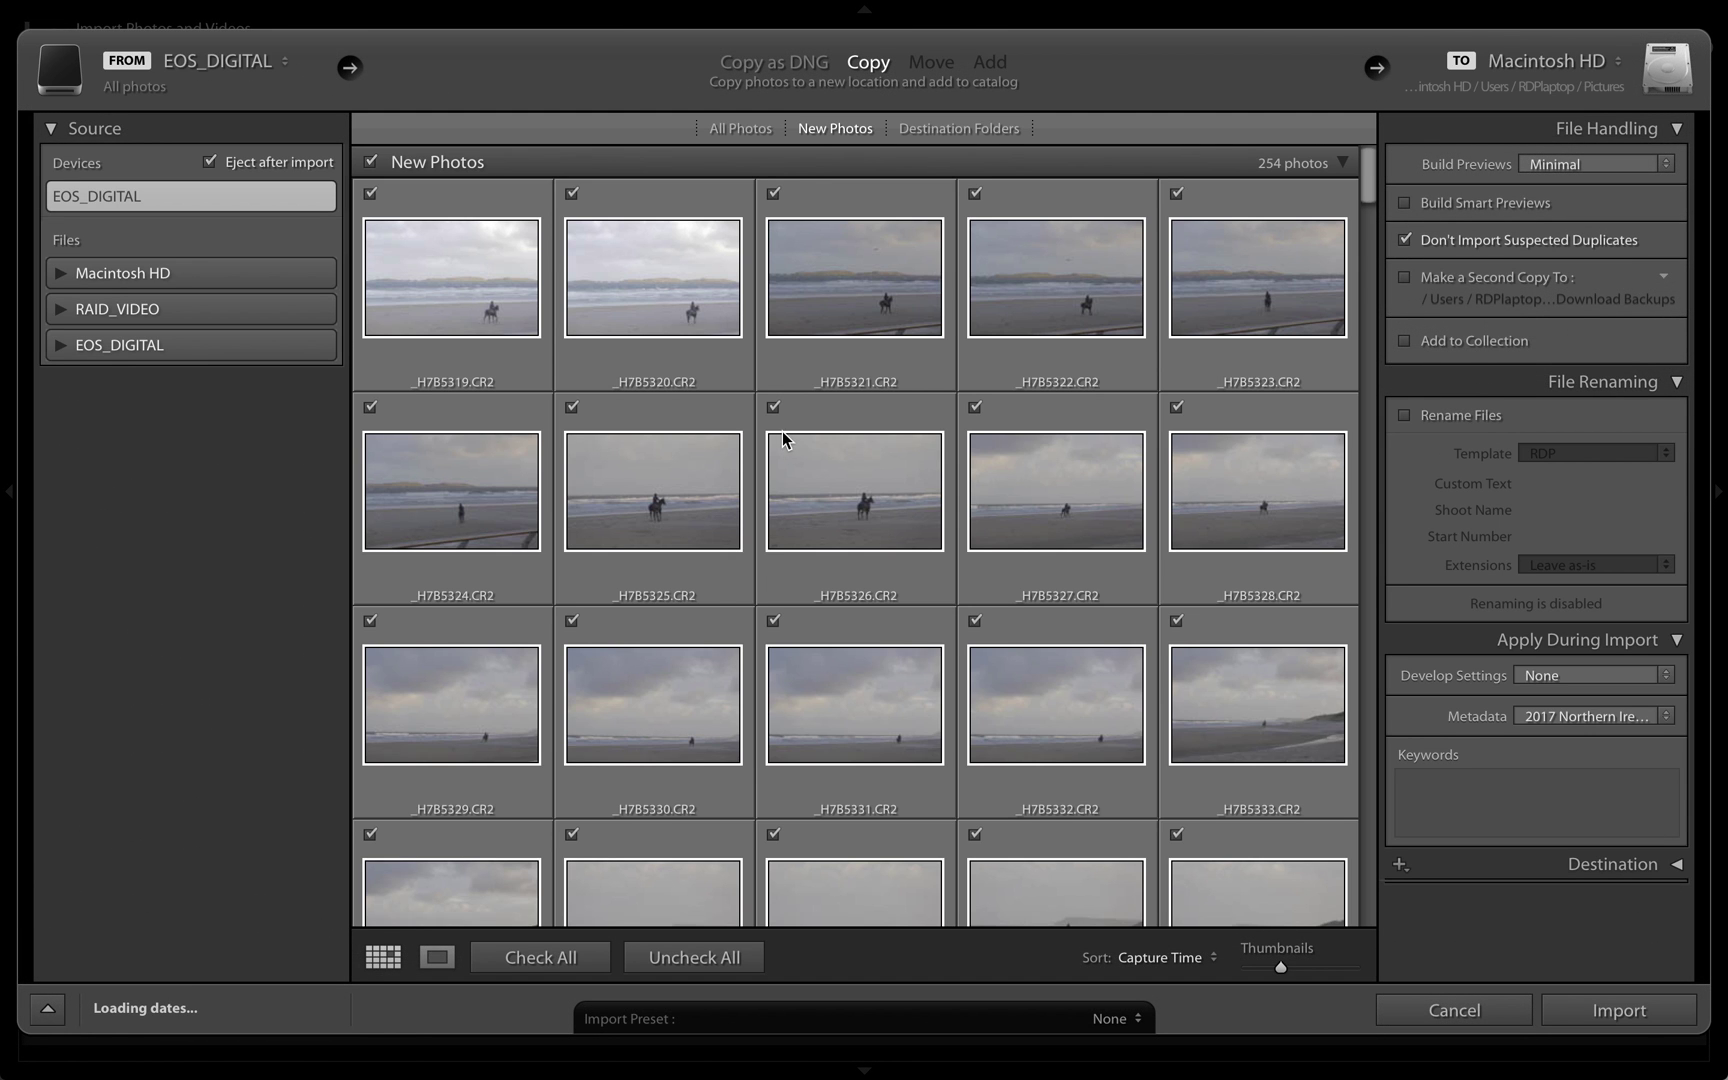
scroll(861, 643, down, 15)
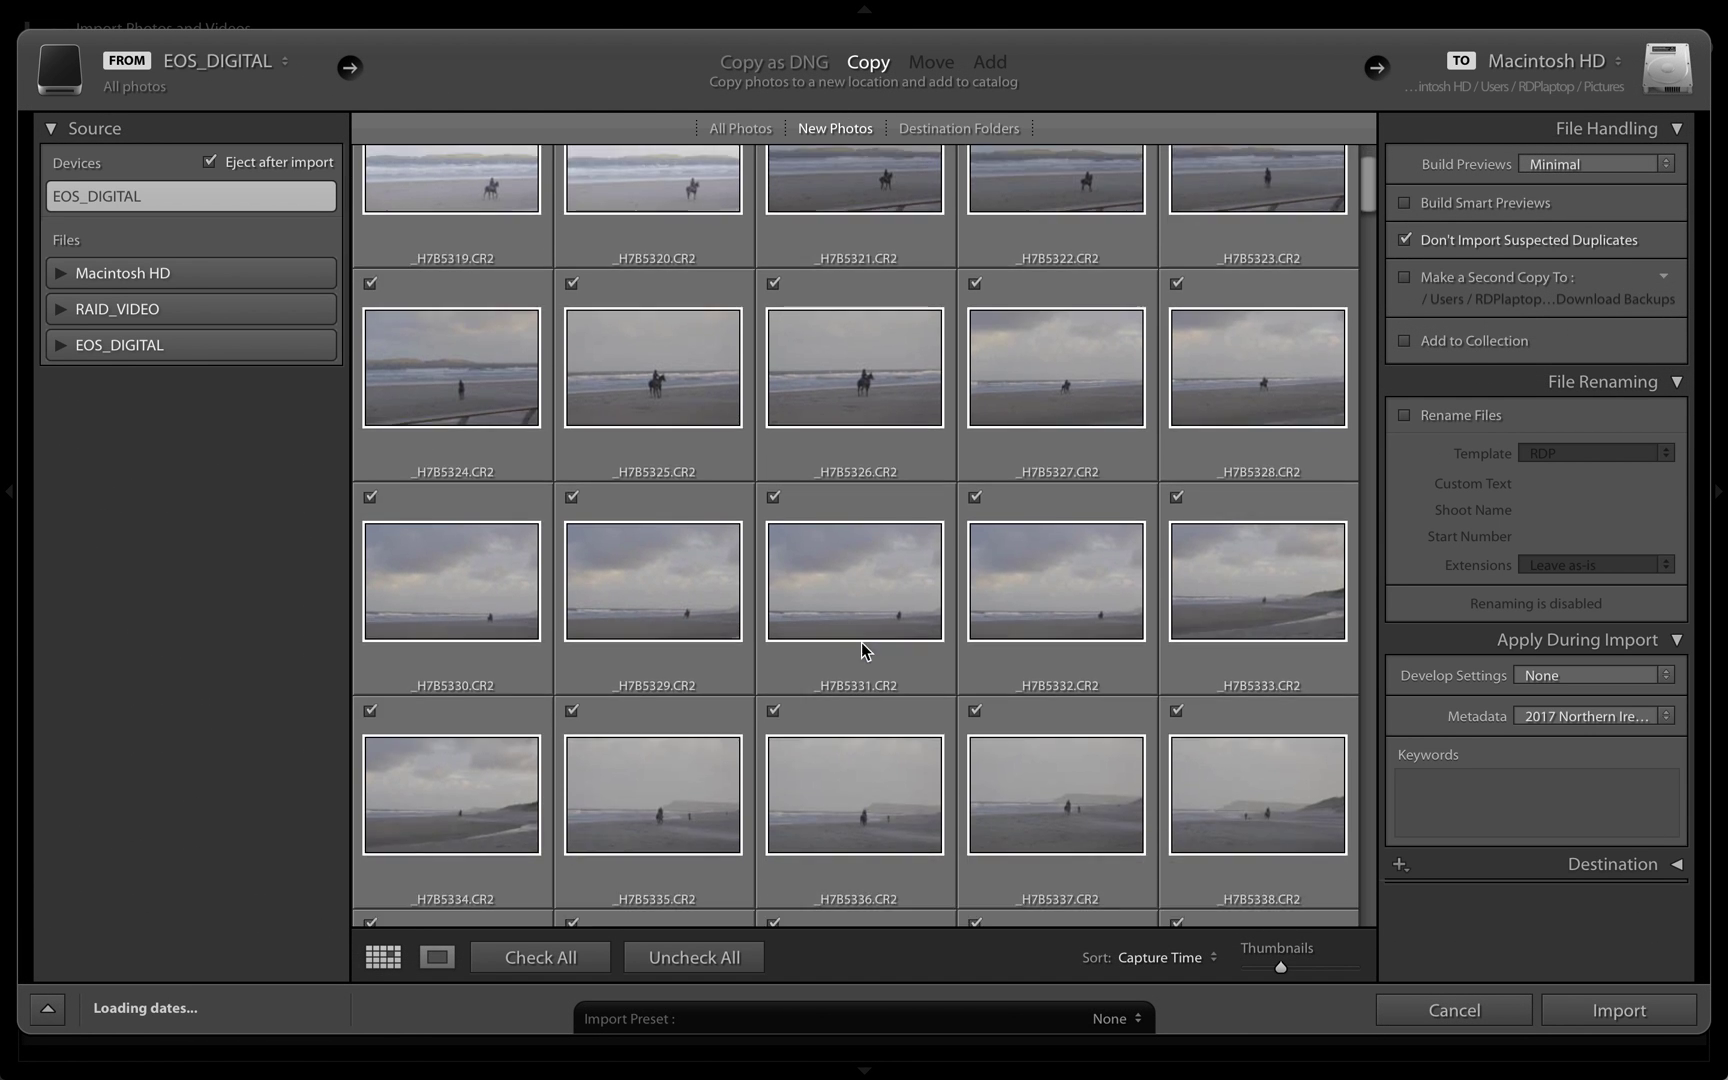
scroll(861, 643, down, 20)
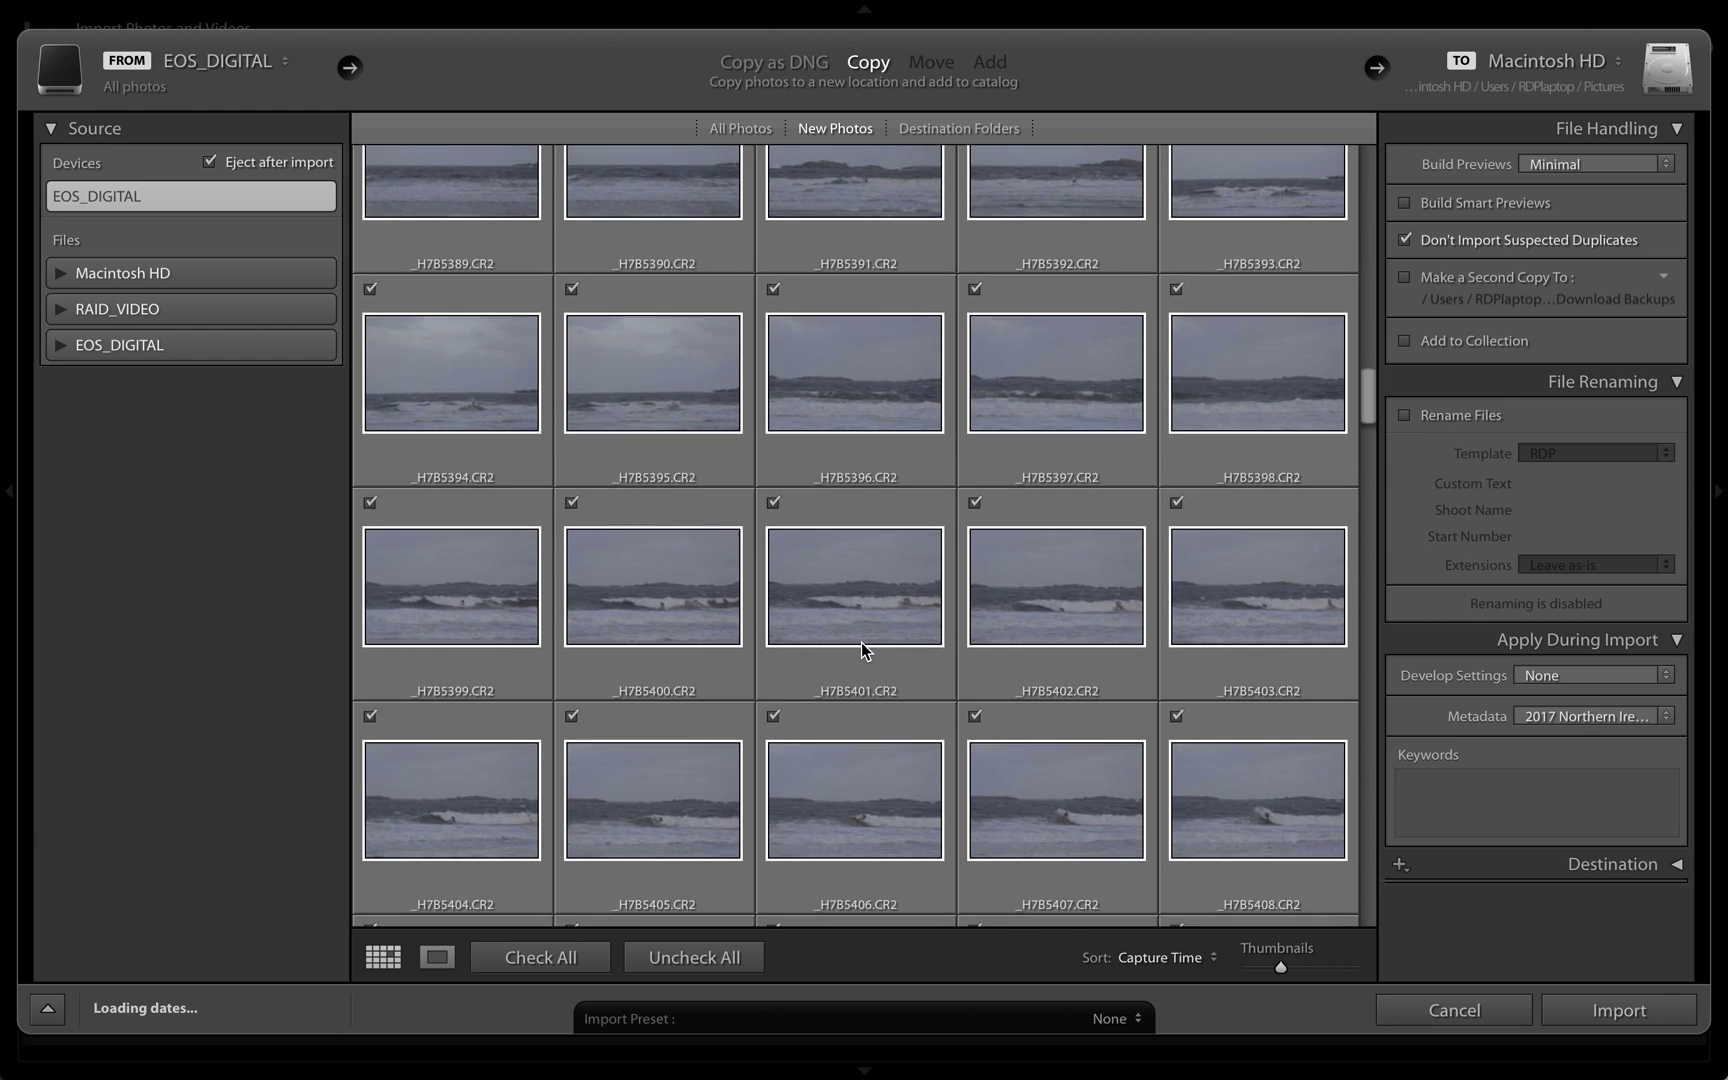
scroll(861, 643, down, 10)
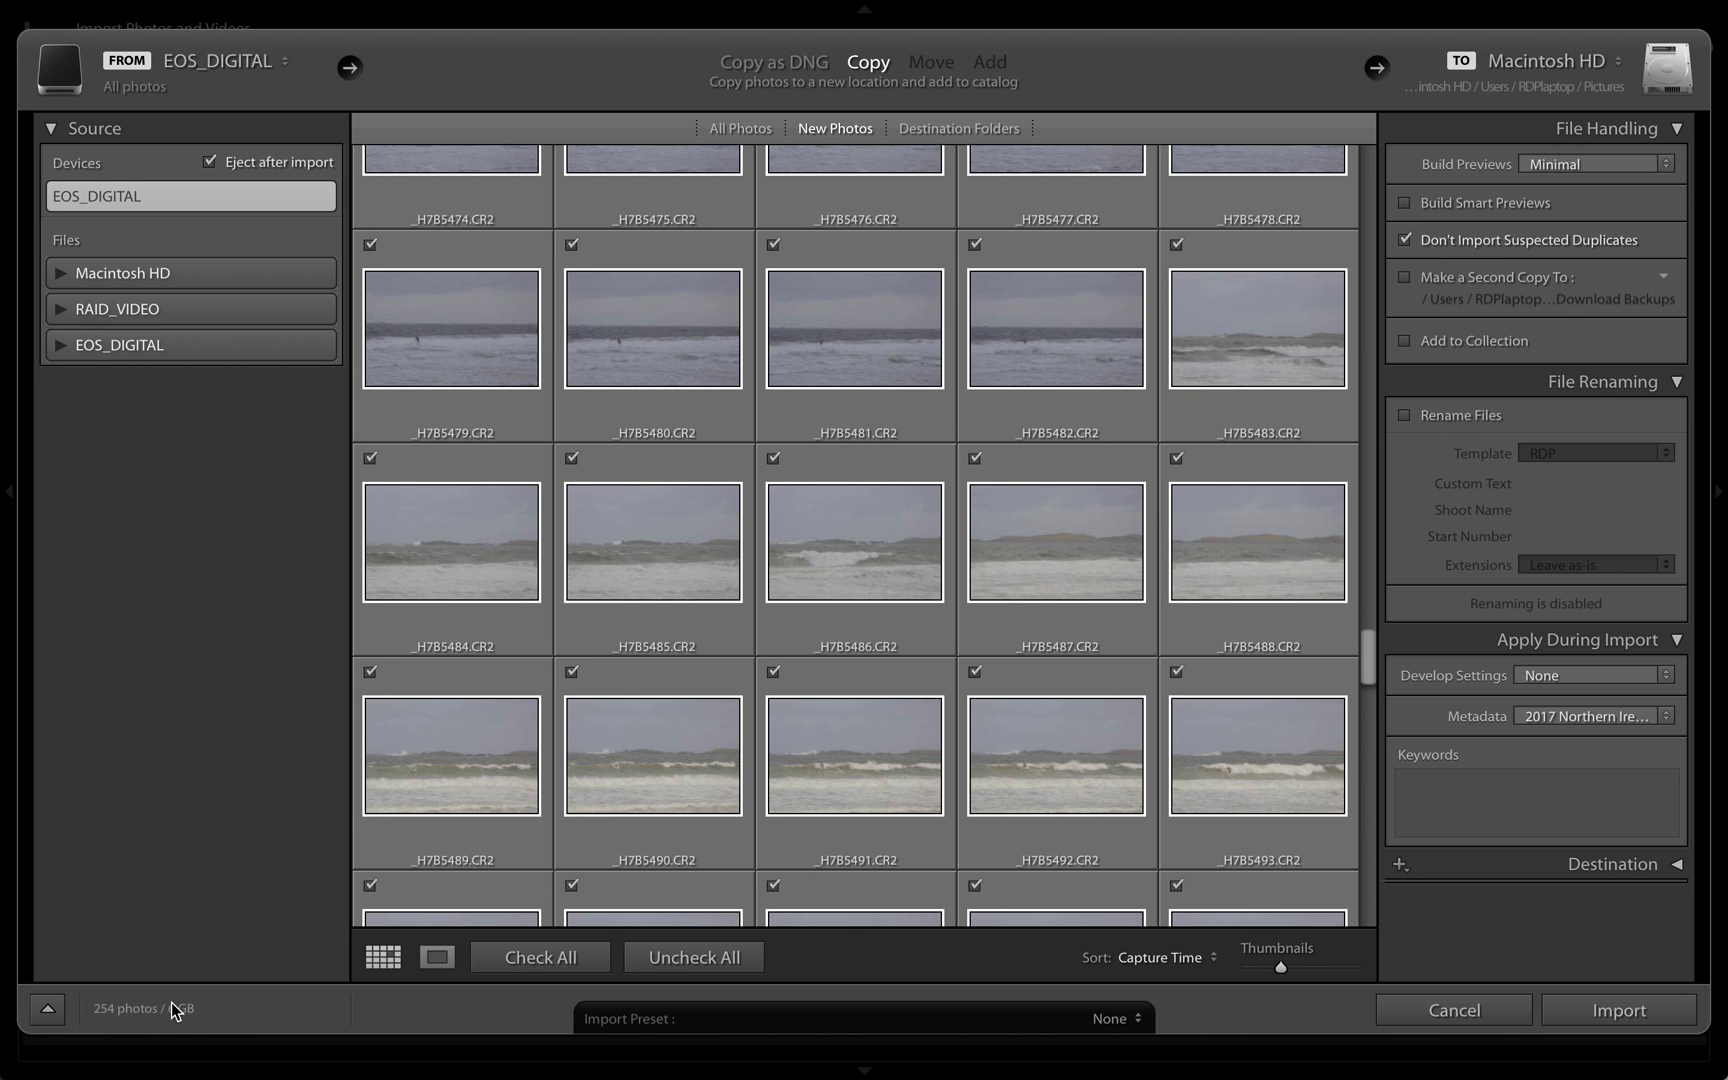
scroll(761, 432, up, 20)
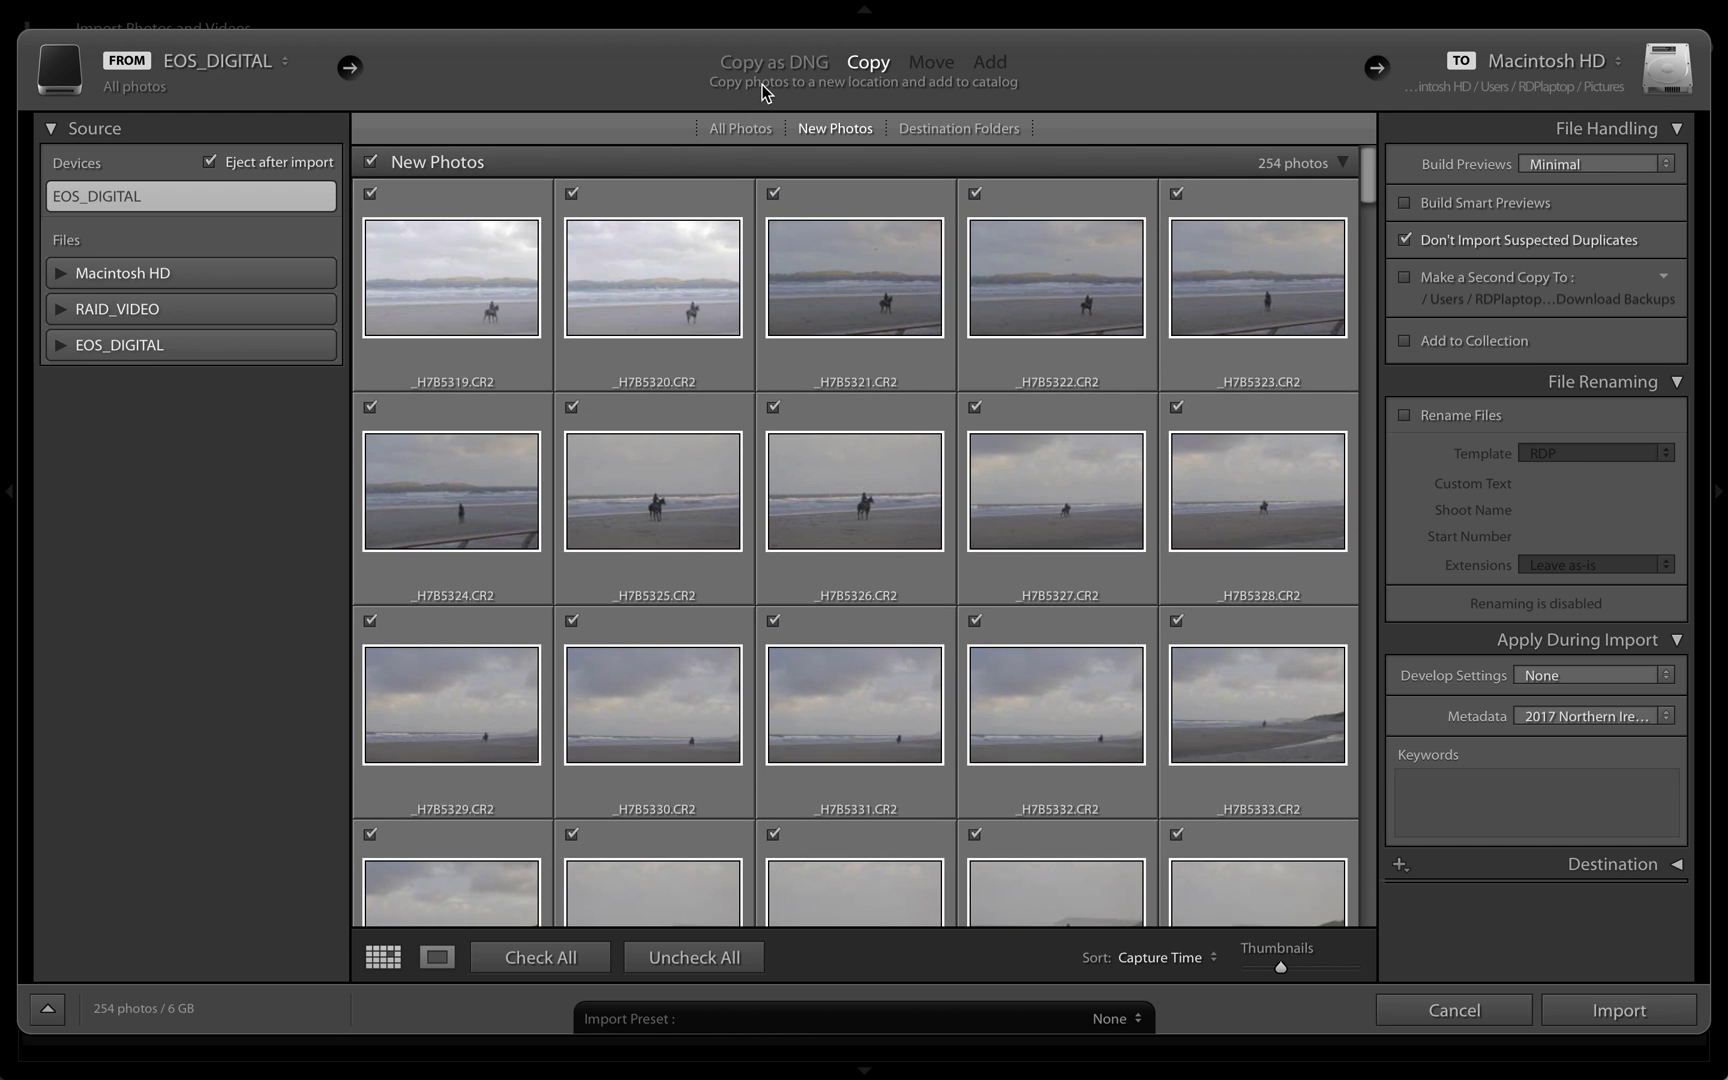
click(776, 66)
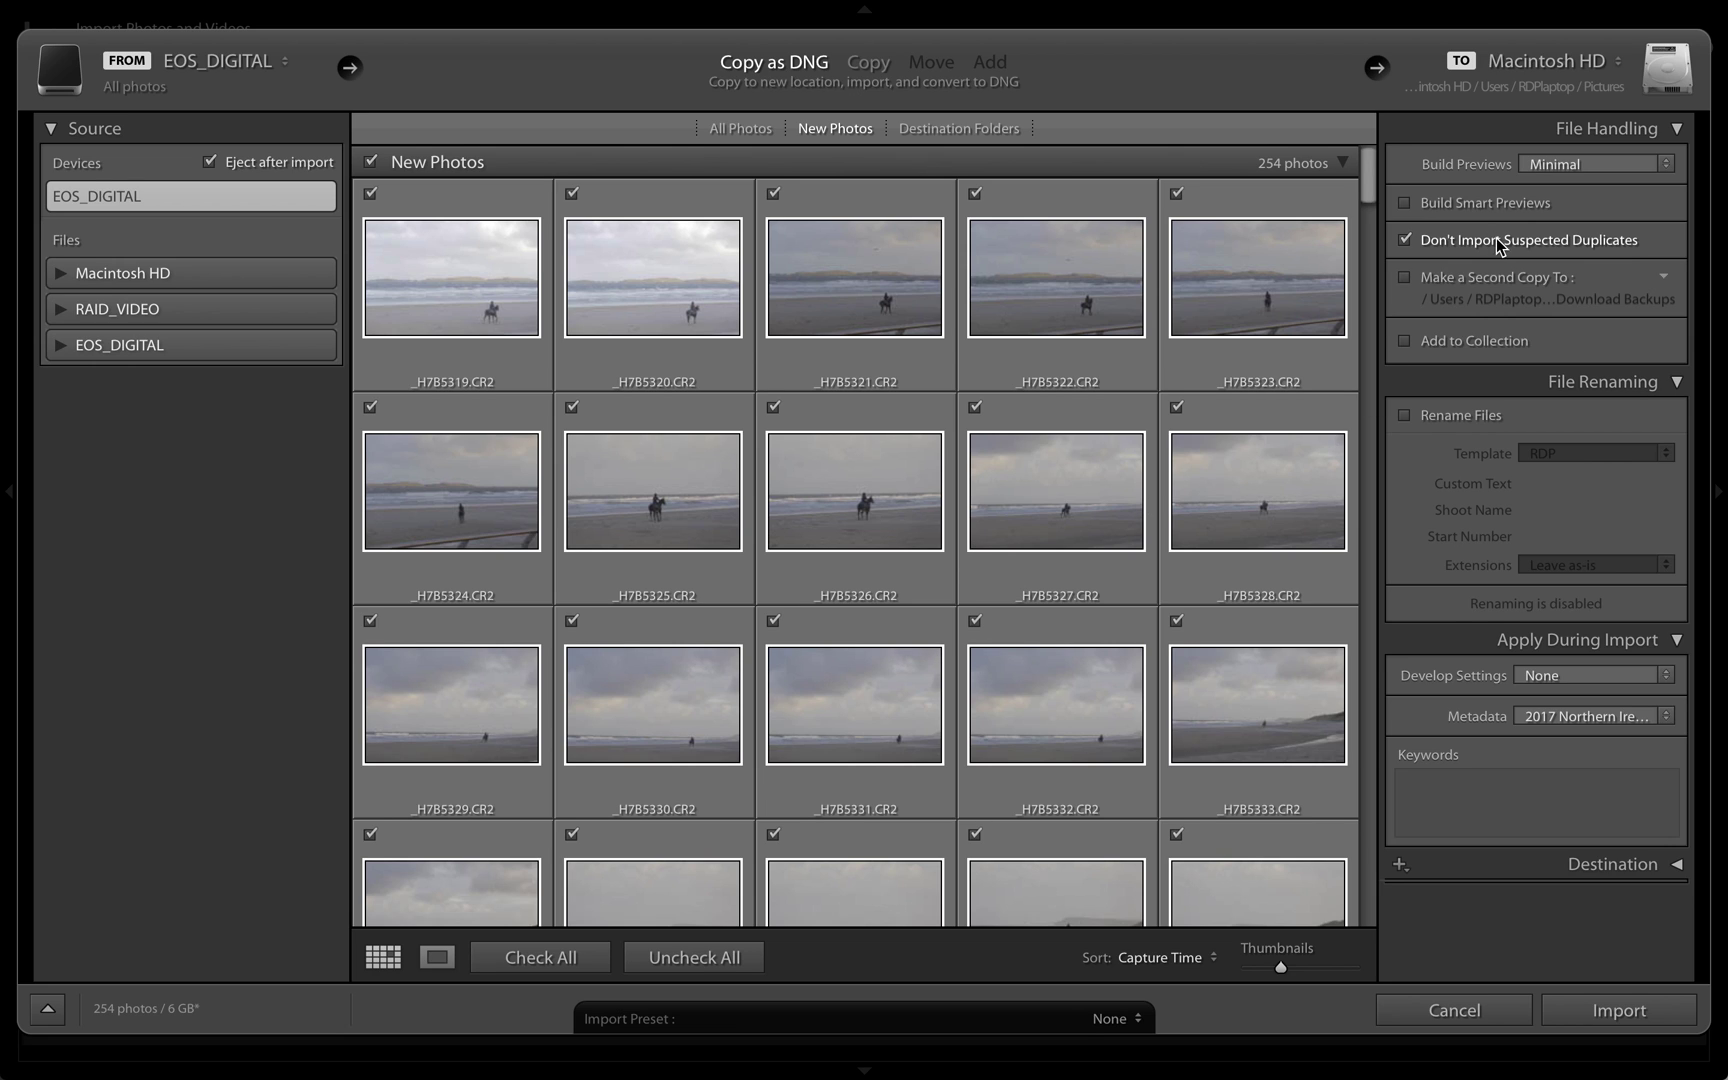
- Enable renaming of the files during import, using the RDP template
click(1461, 420)
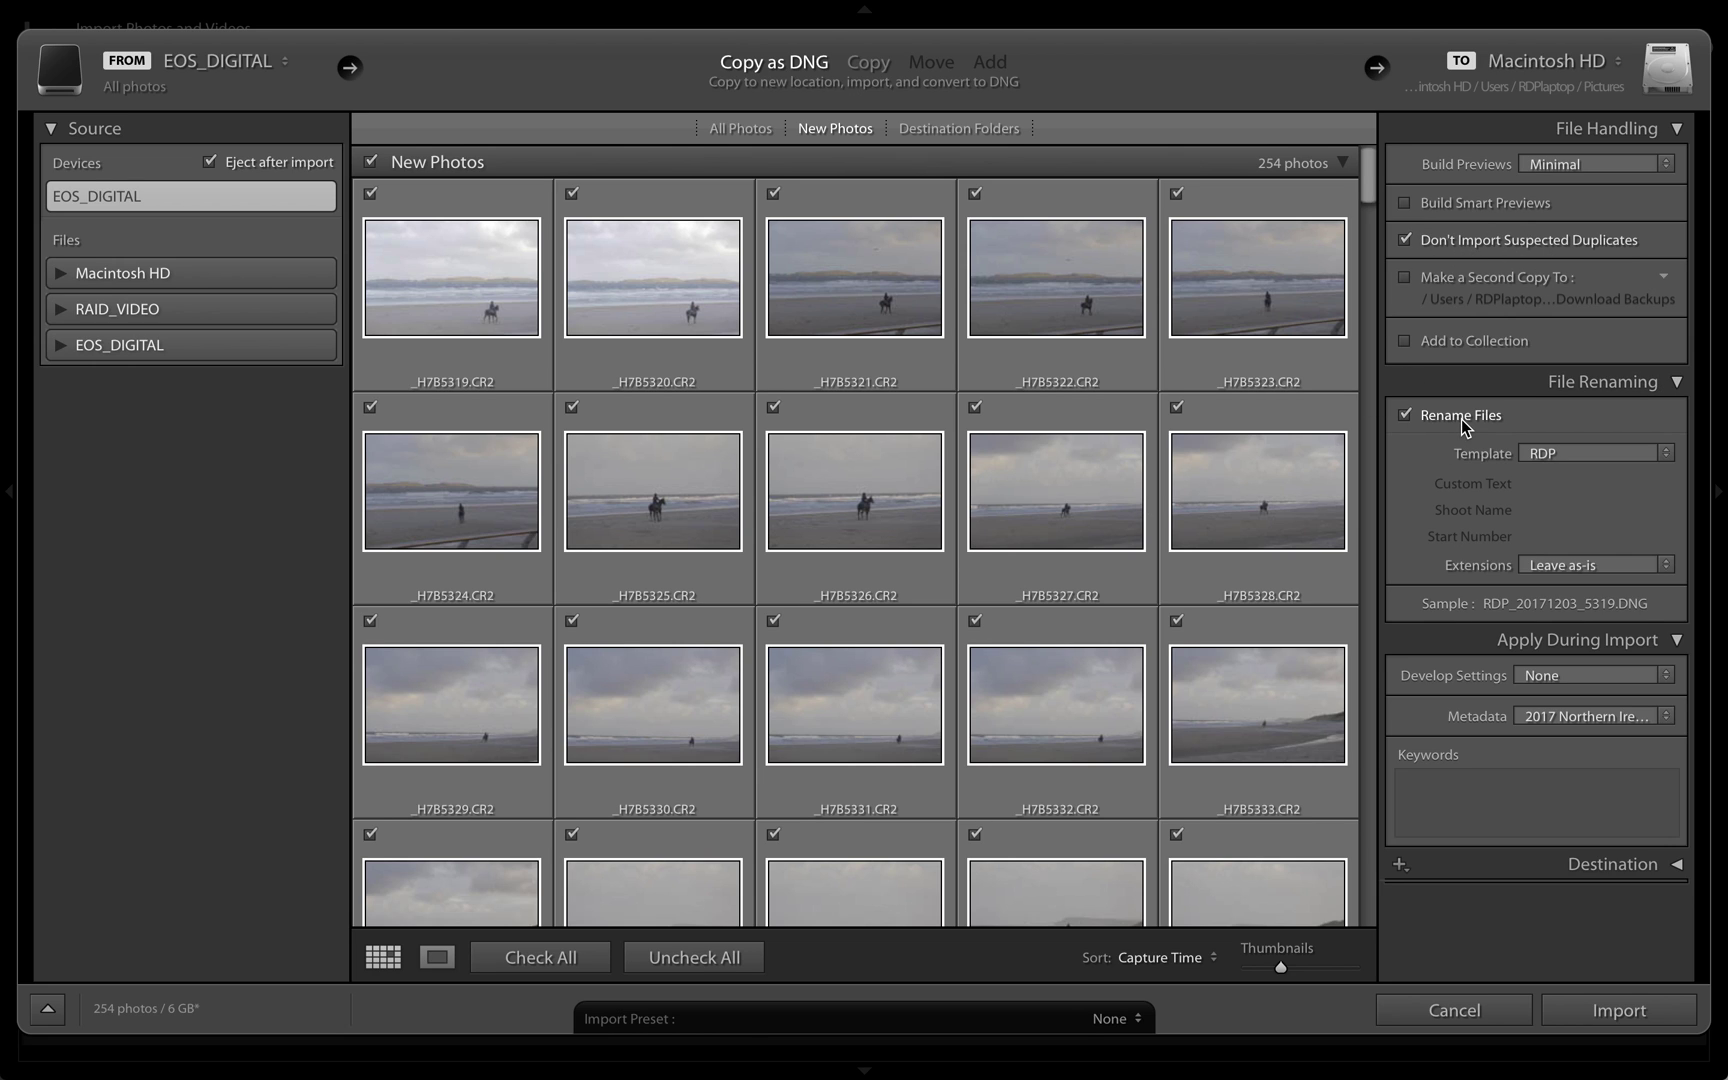
click(1586, 455)
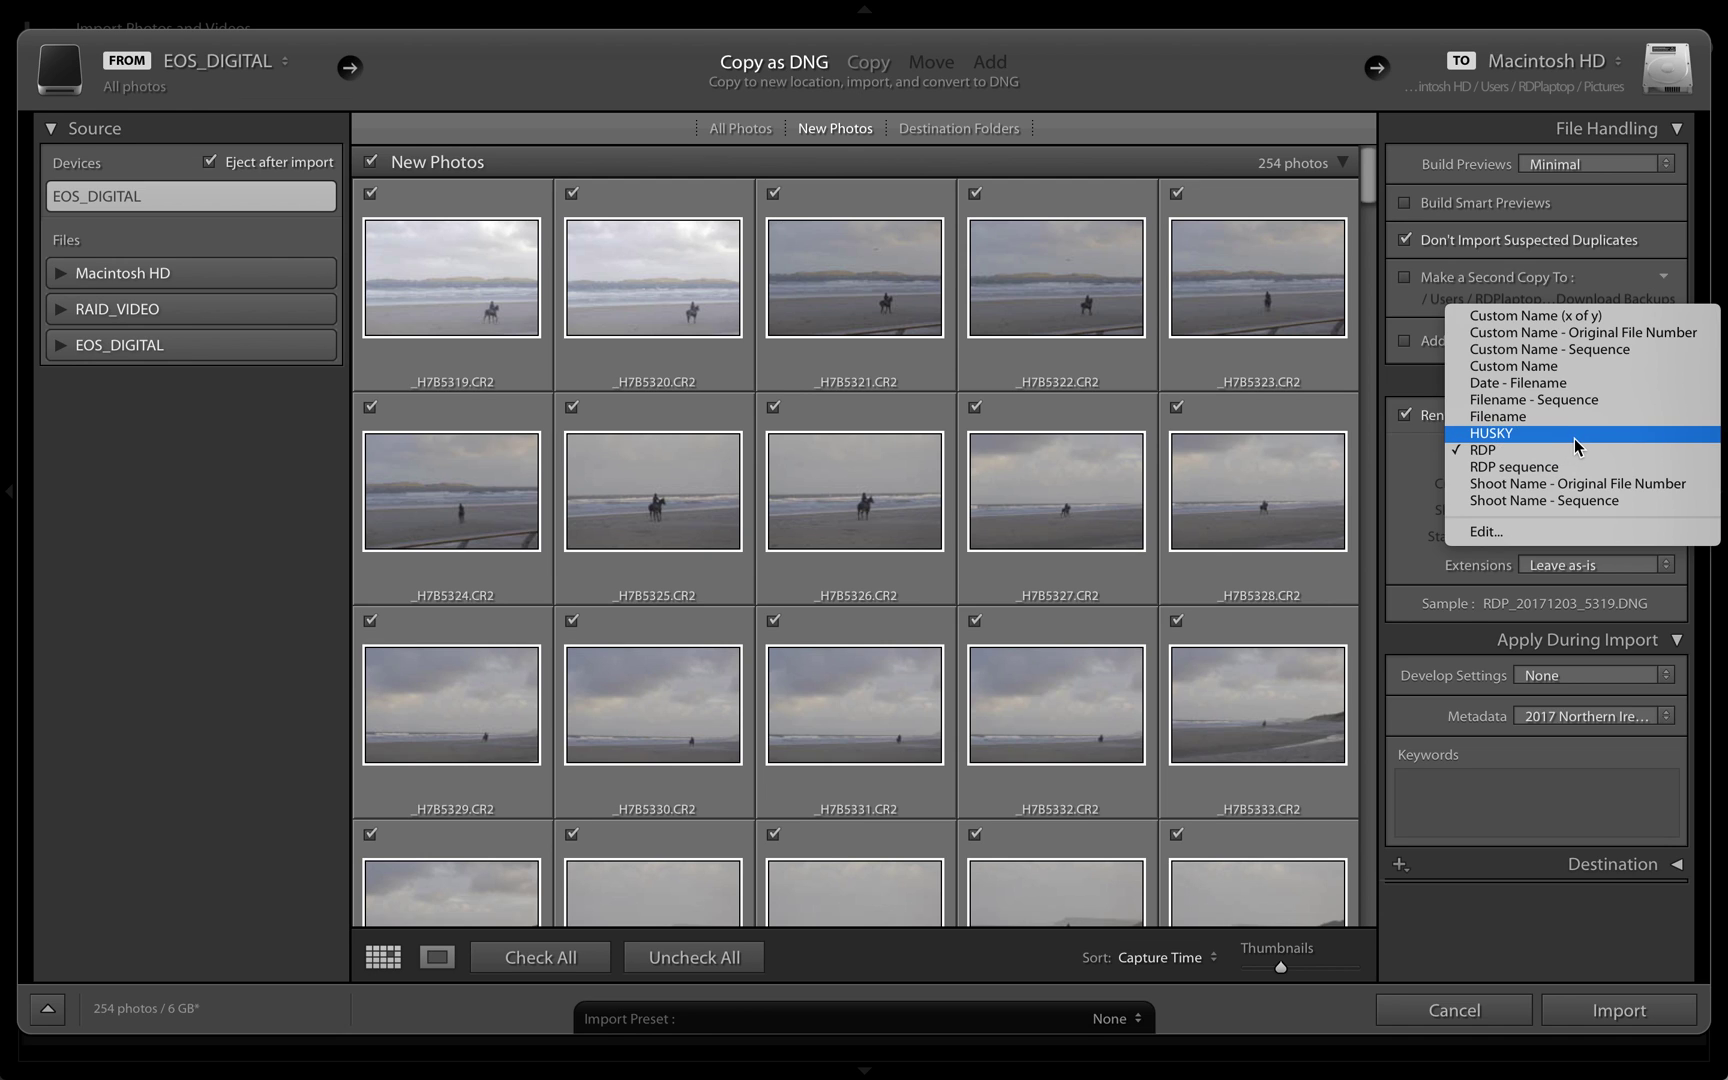
click(1306, 372)
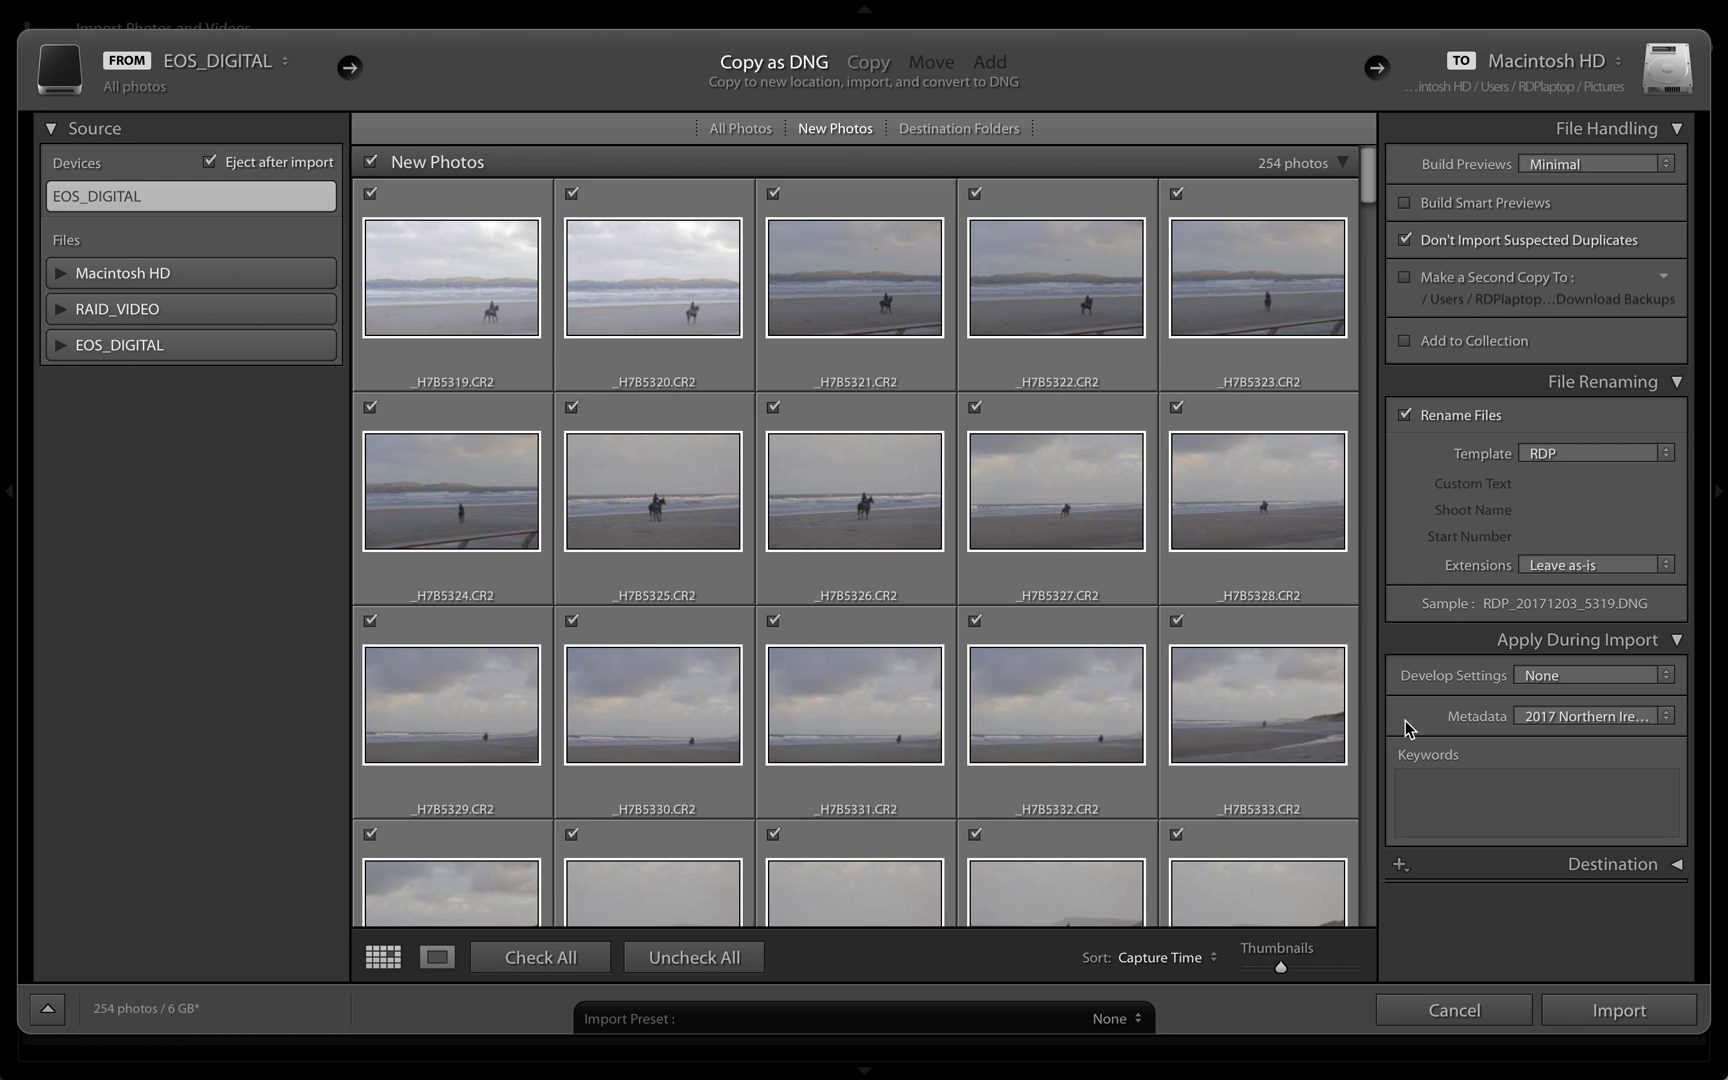
- Keep the 2017 Northern Ireland metadata preset and import the photos
click(1566, 719)
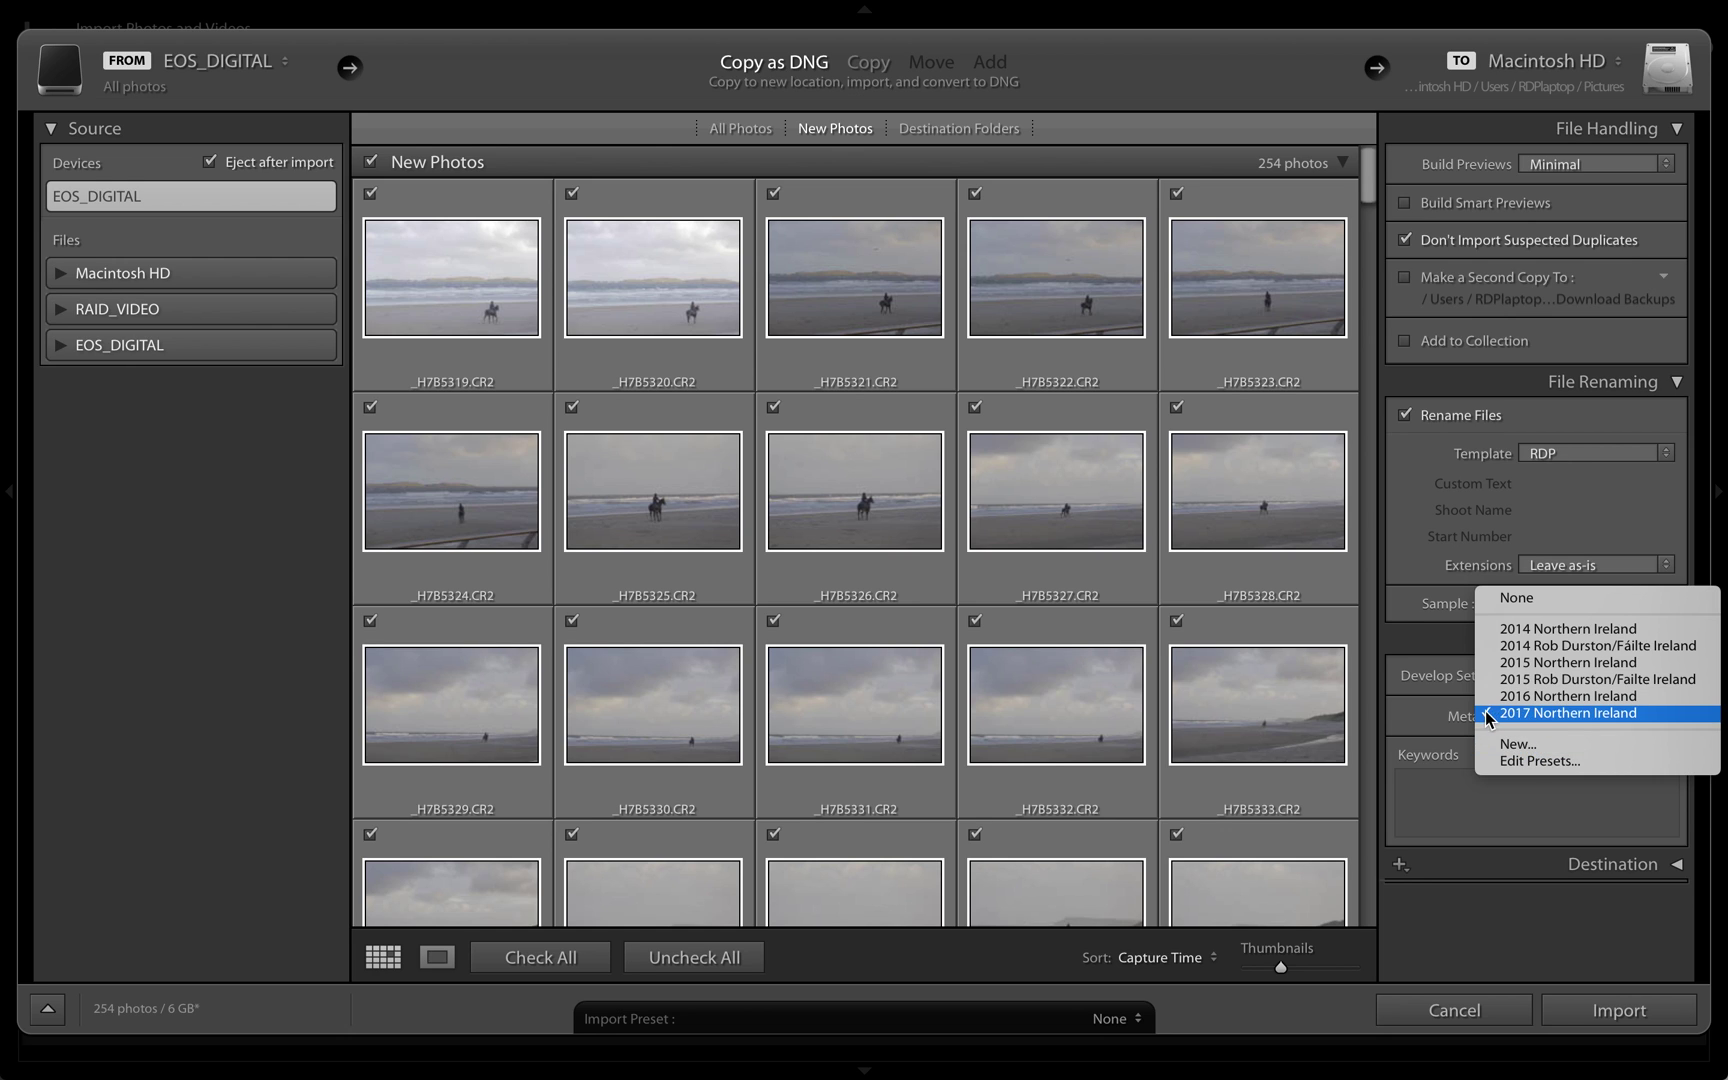
click(1417, 720)
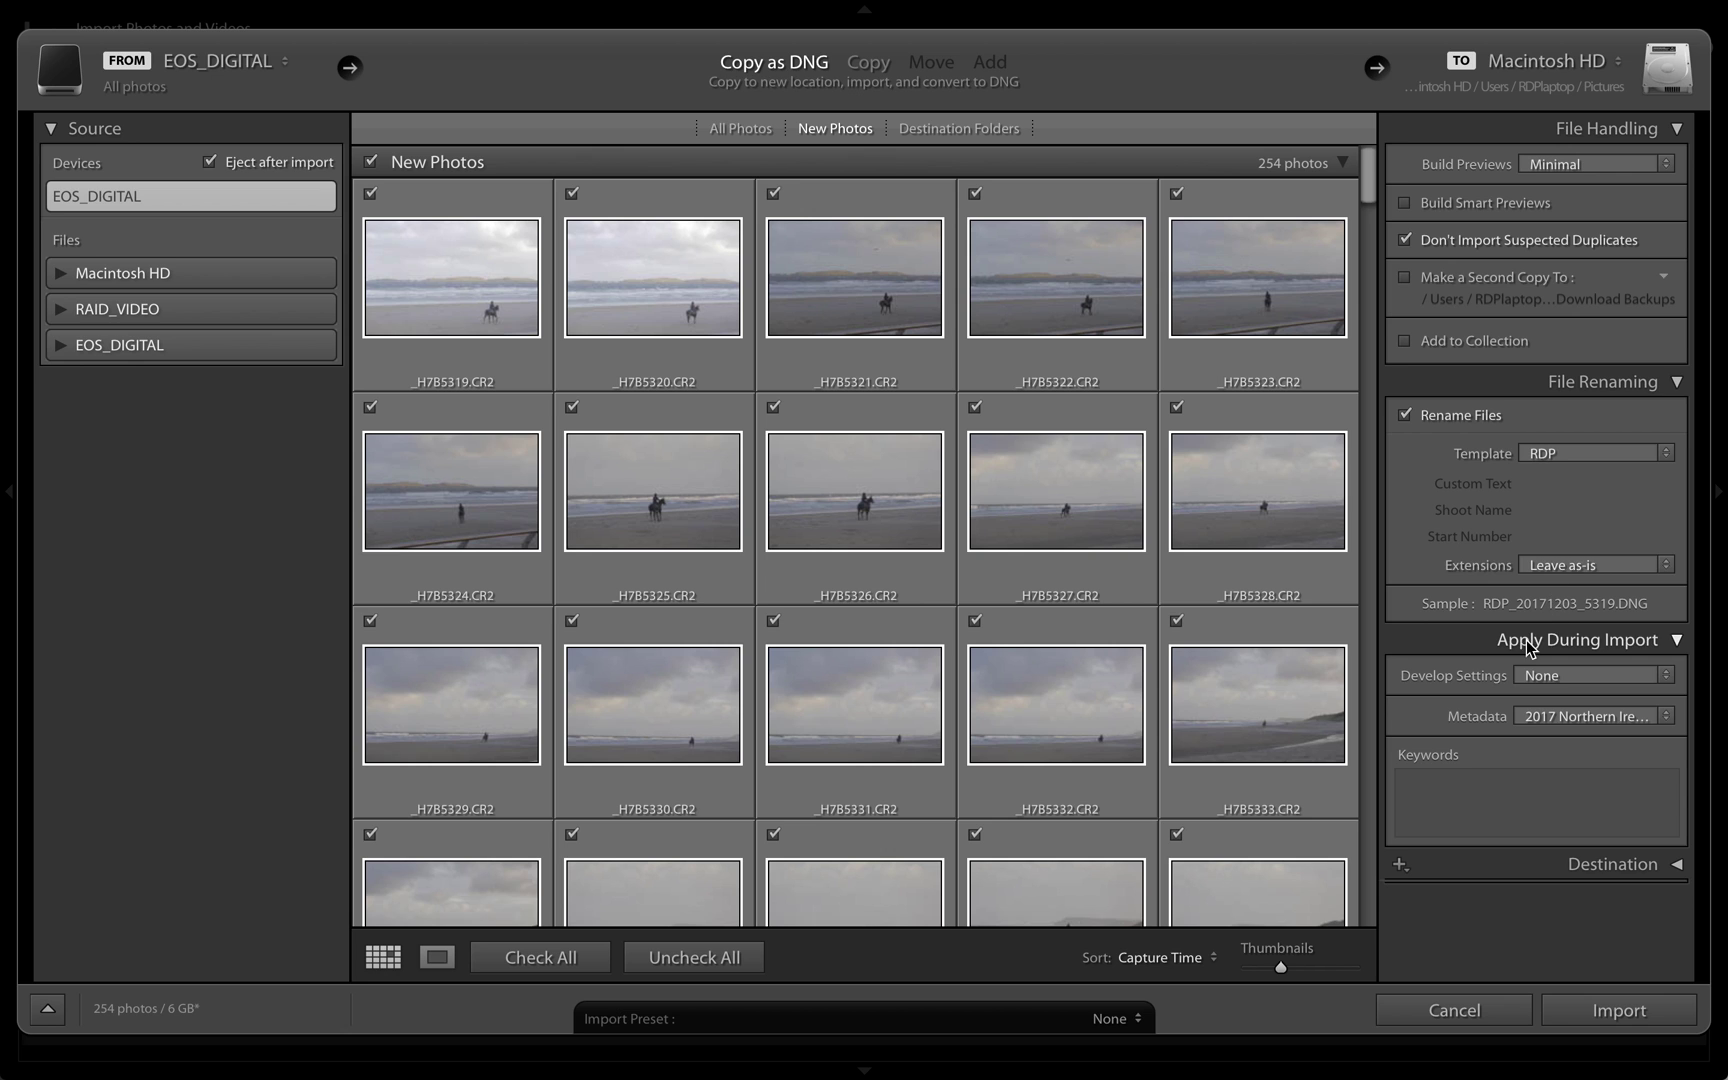
click(1585, 1011)
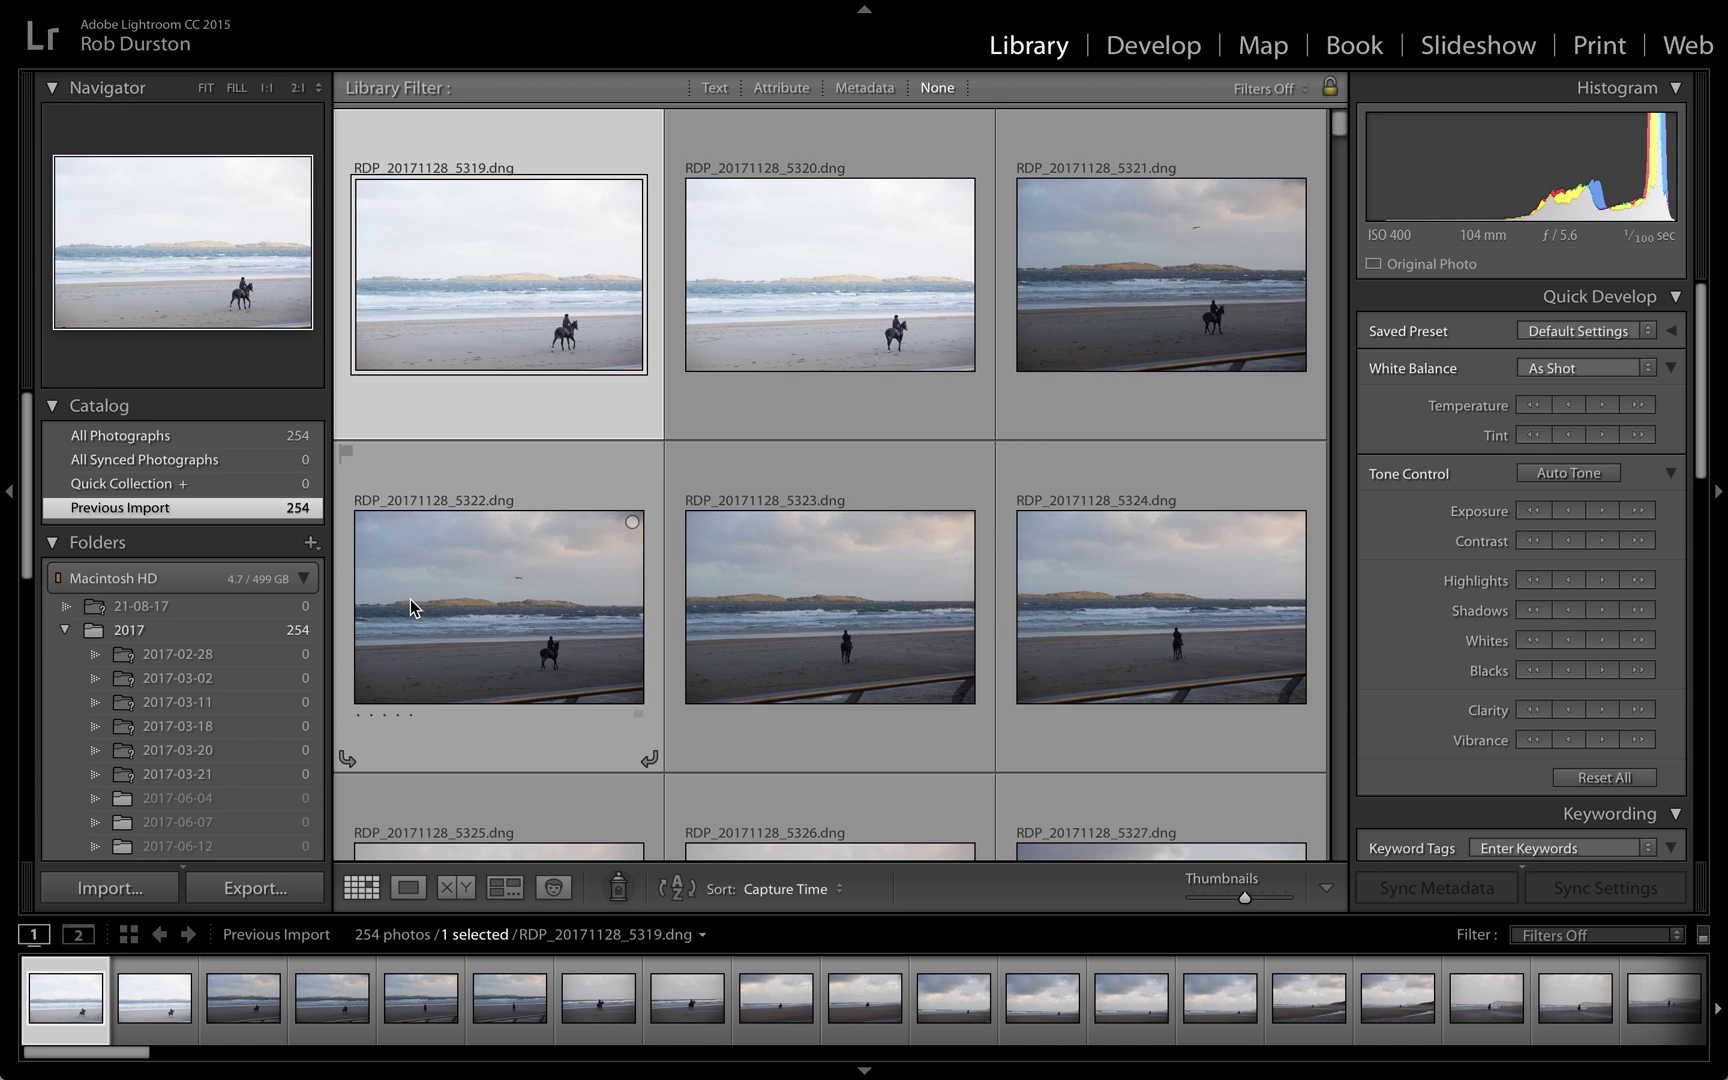
- Look through the imported photos, examining the two upright railing shots and the wave shot RDP_20171128_5442.dng
mouse_move(410, 599)
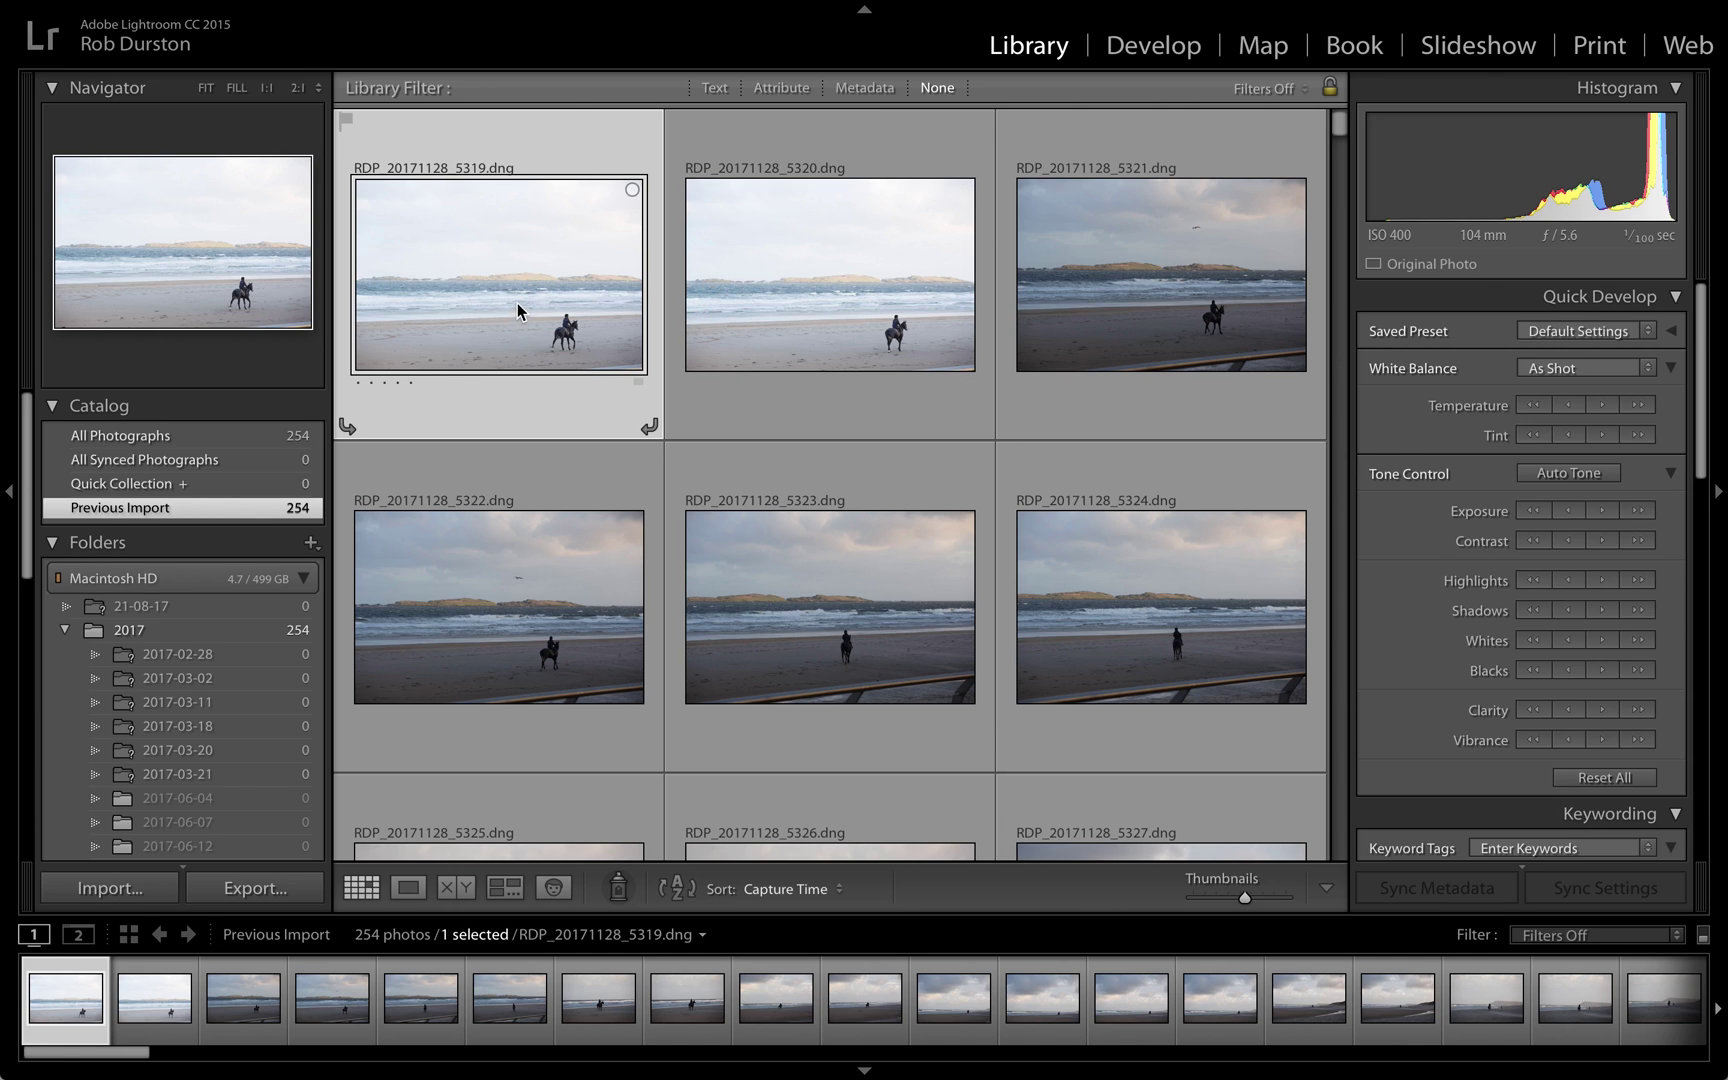
scroll(886, 338, down, 15)
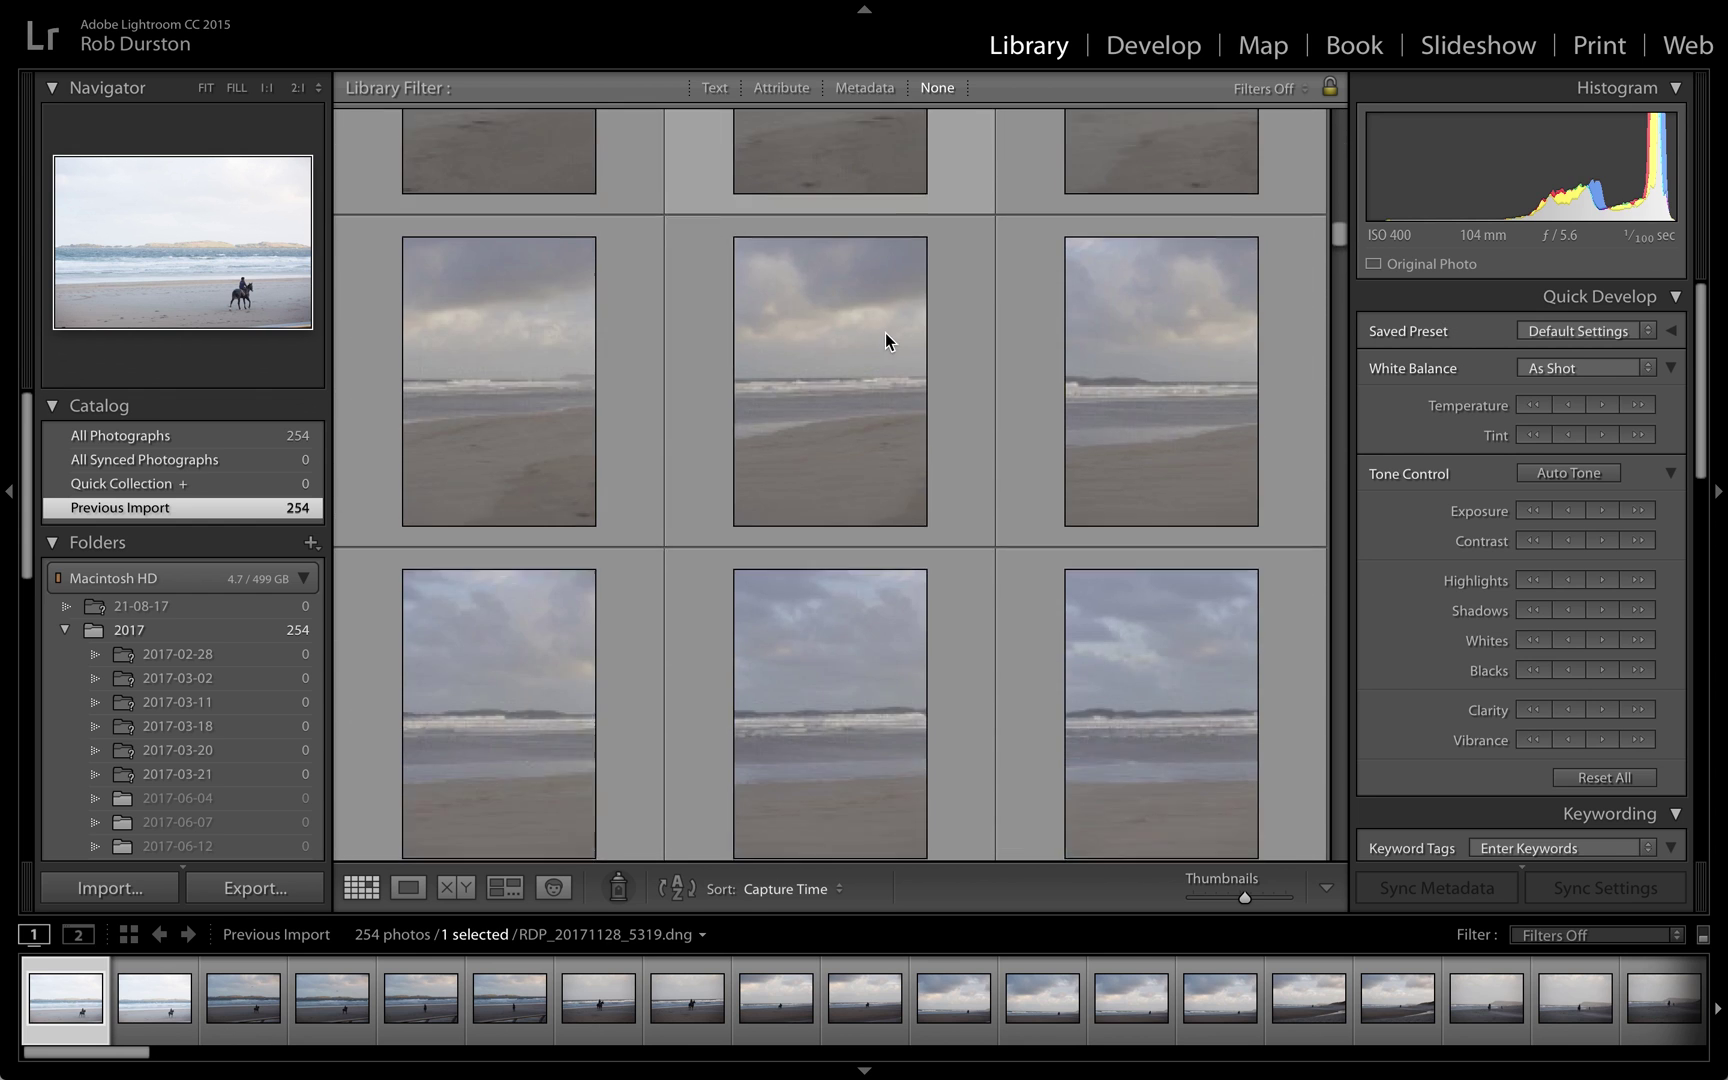
scroll(886, 340, down, 15)
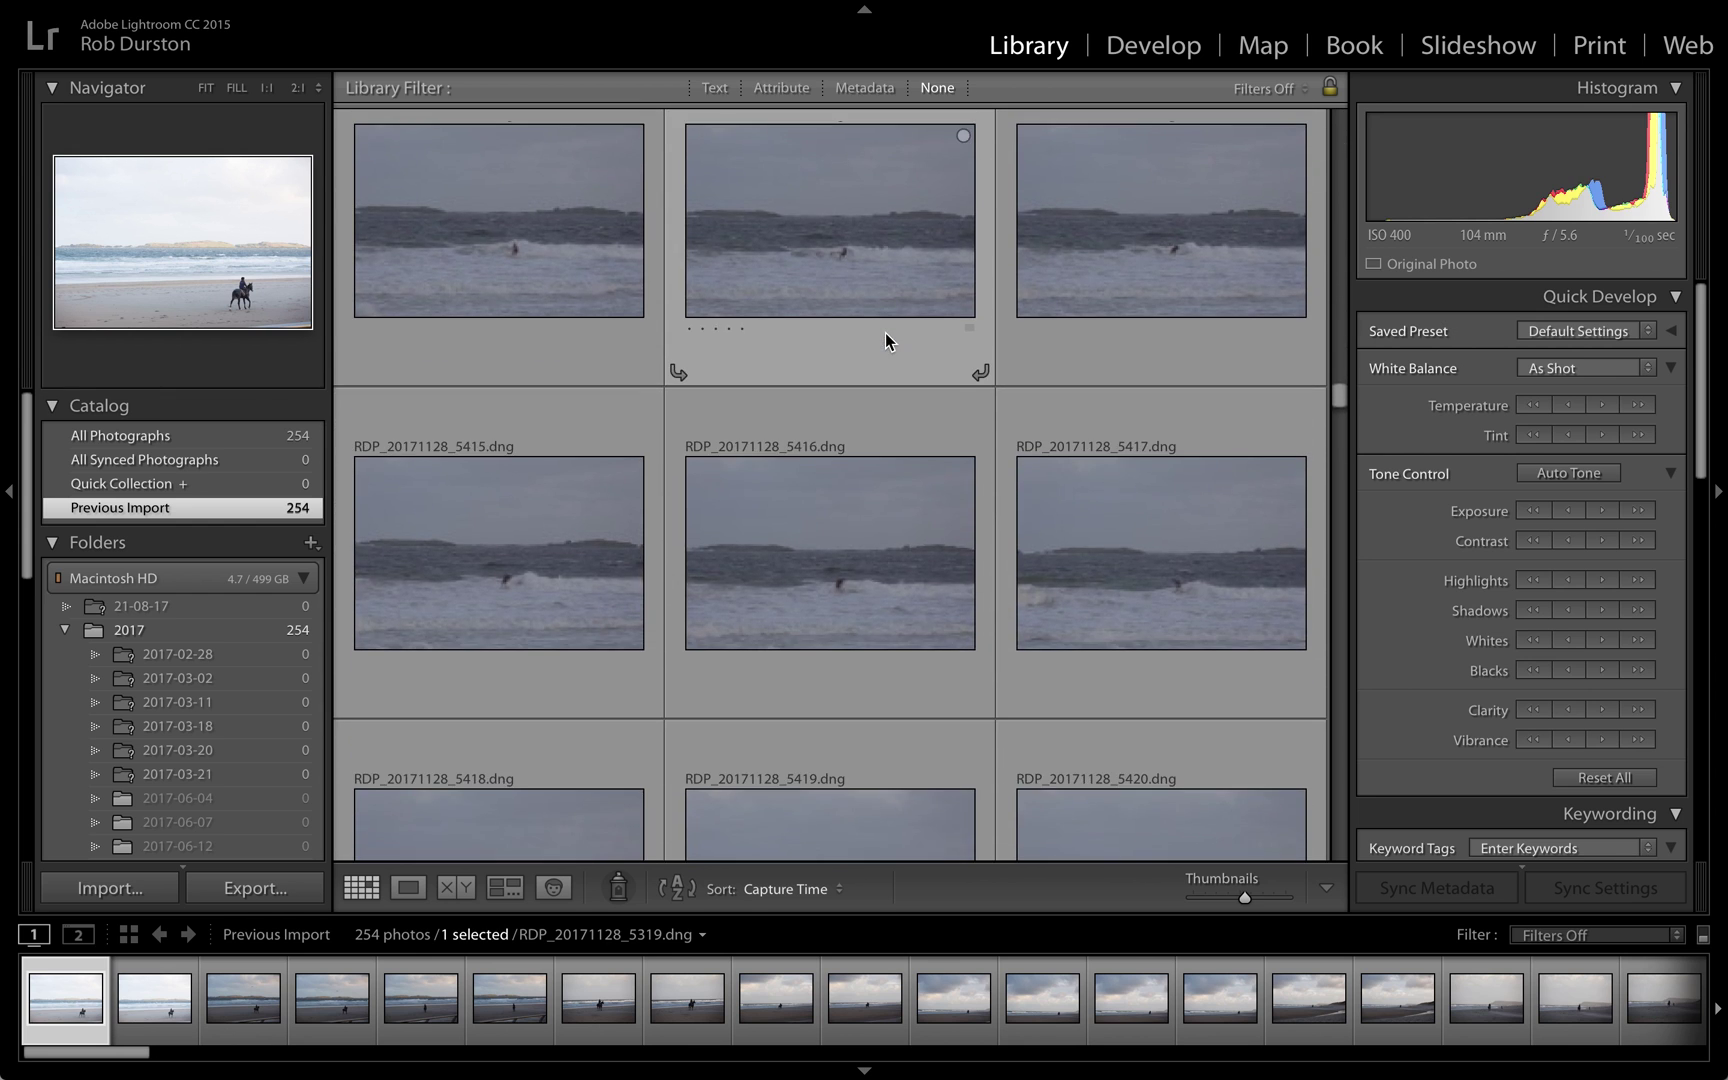
scroll(886, 340, down, 15)
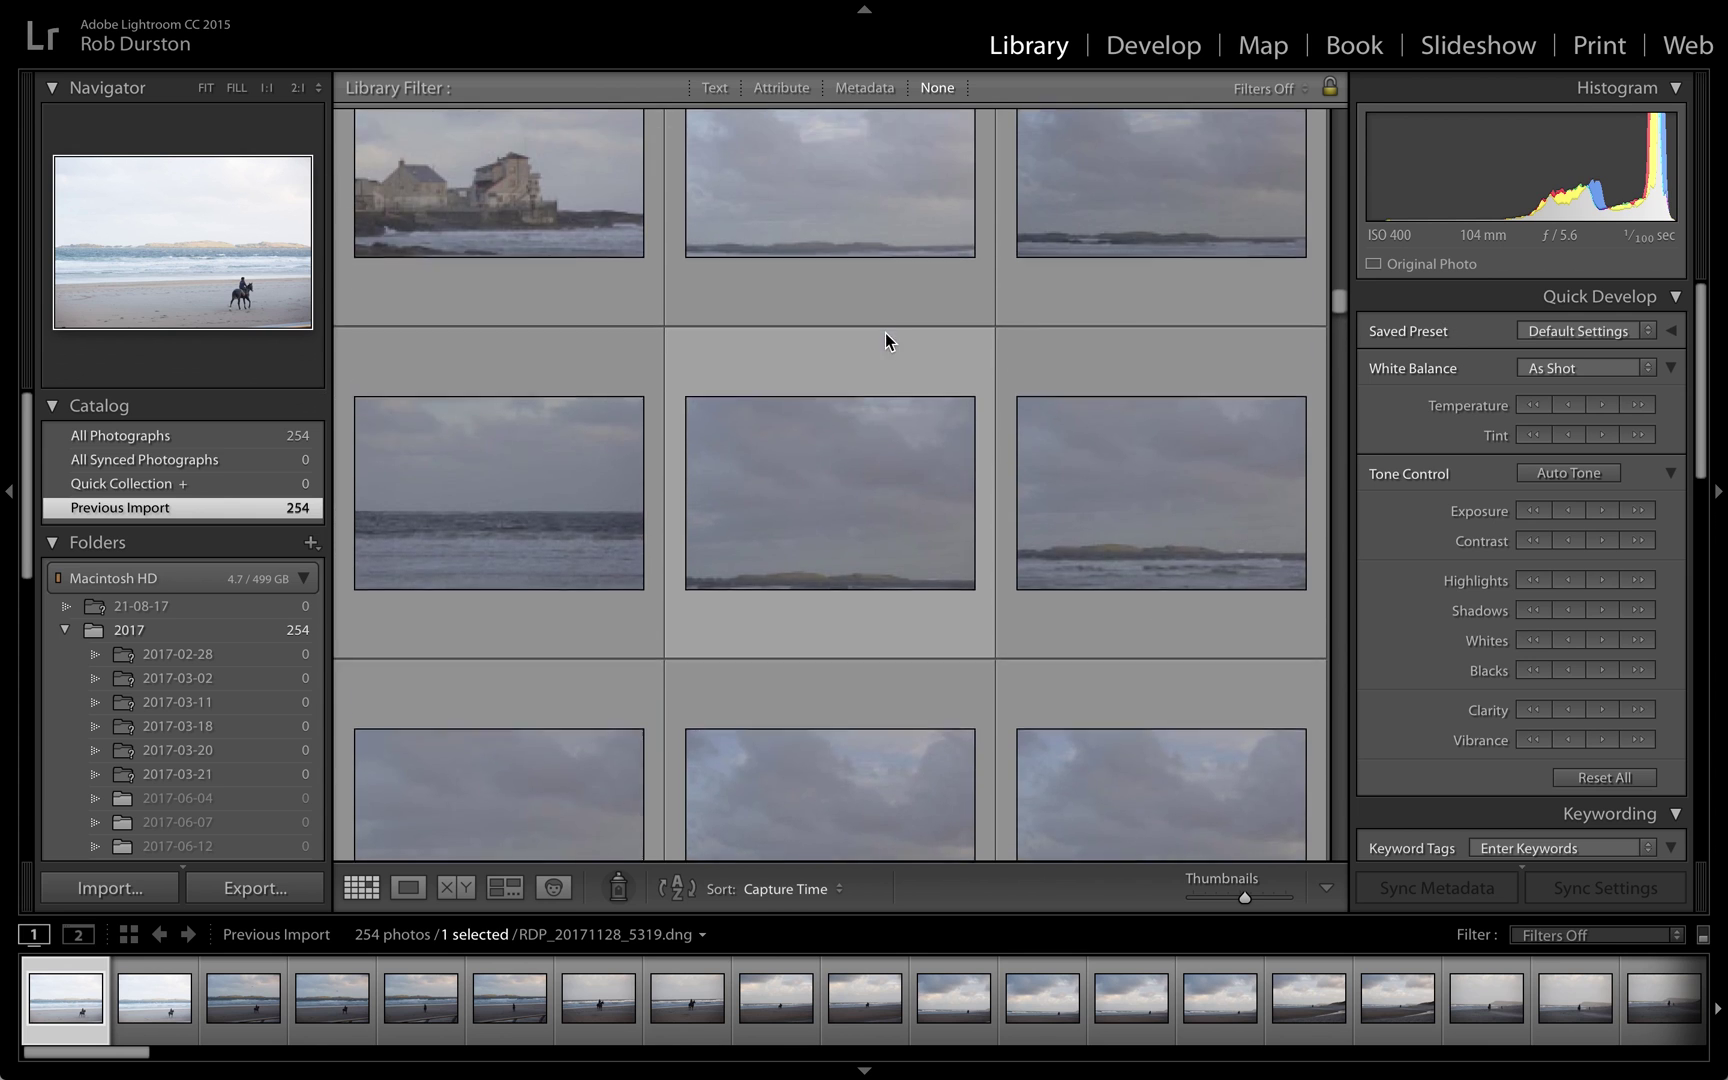
scroll(886, 332, up, 5)
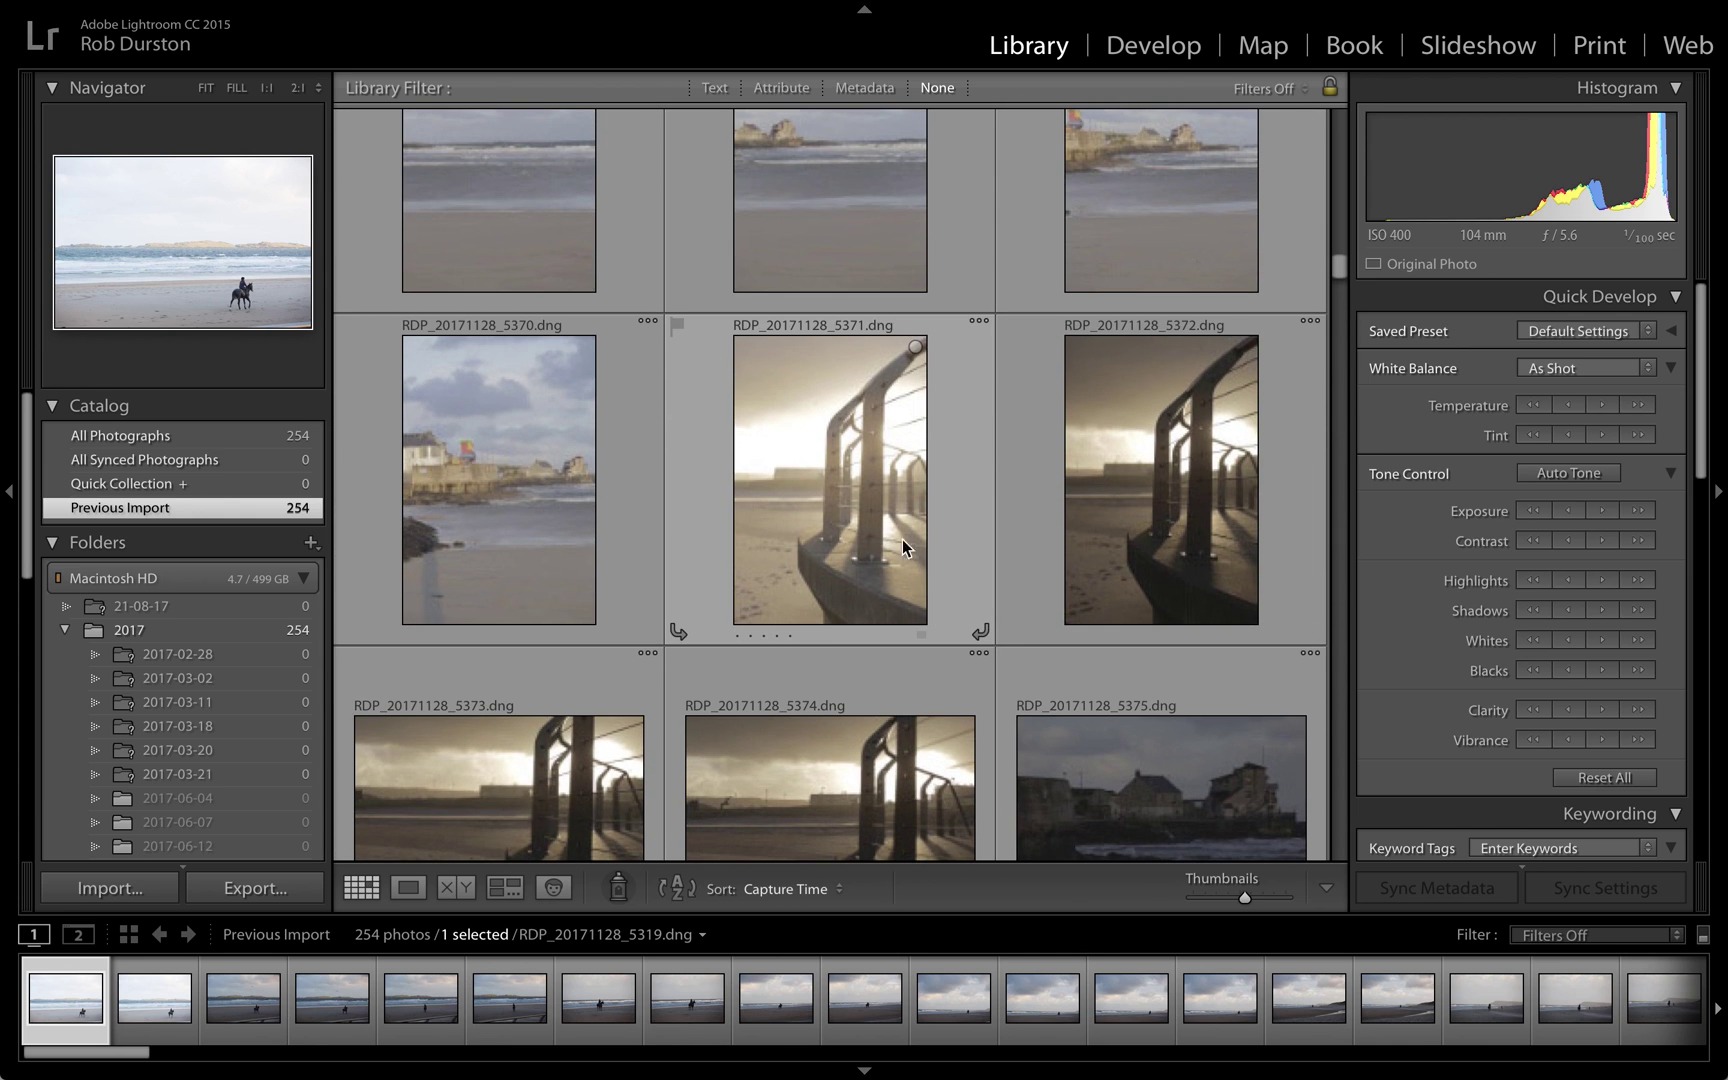
click(837, 512)
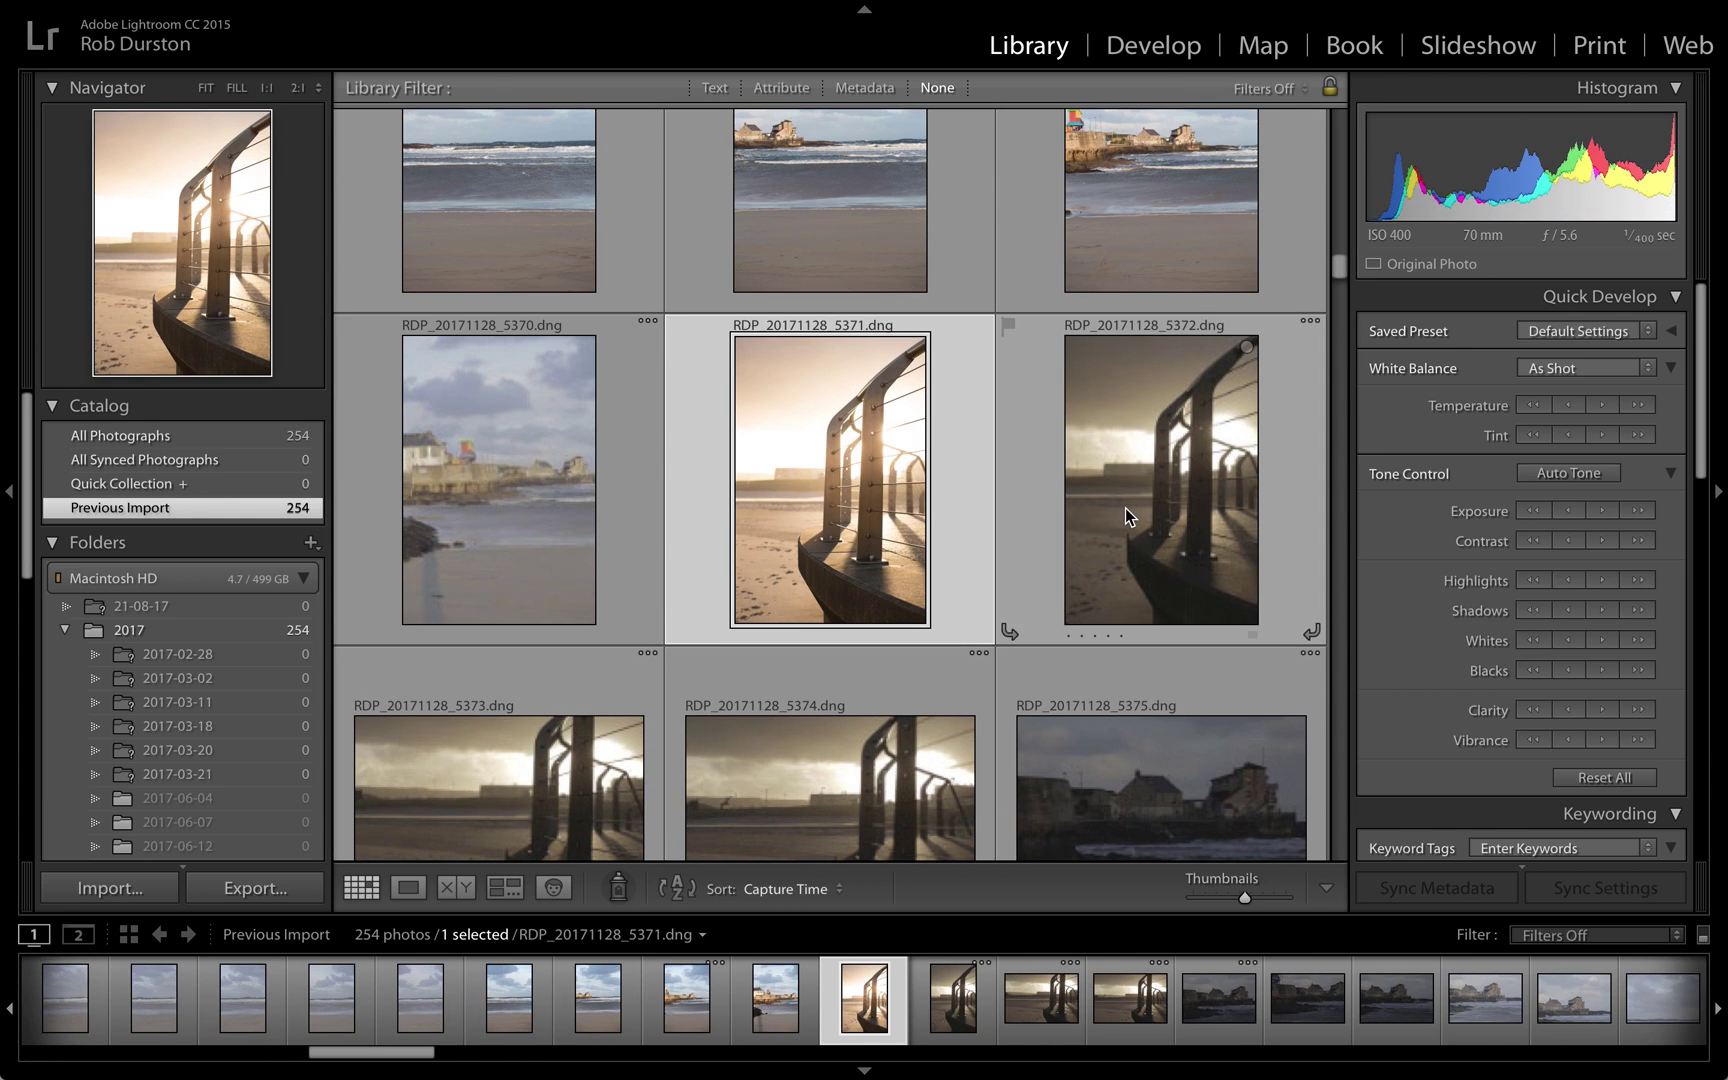
click(1125, 509)
scroll(1125, 509, down, 10)
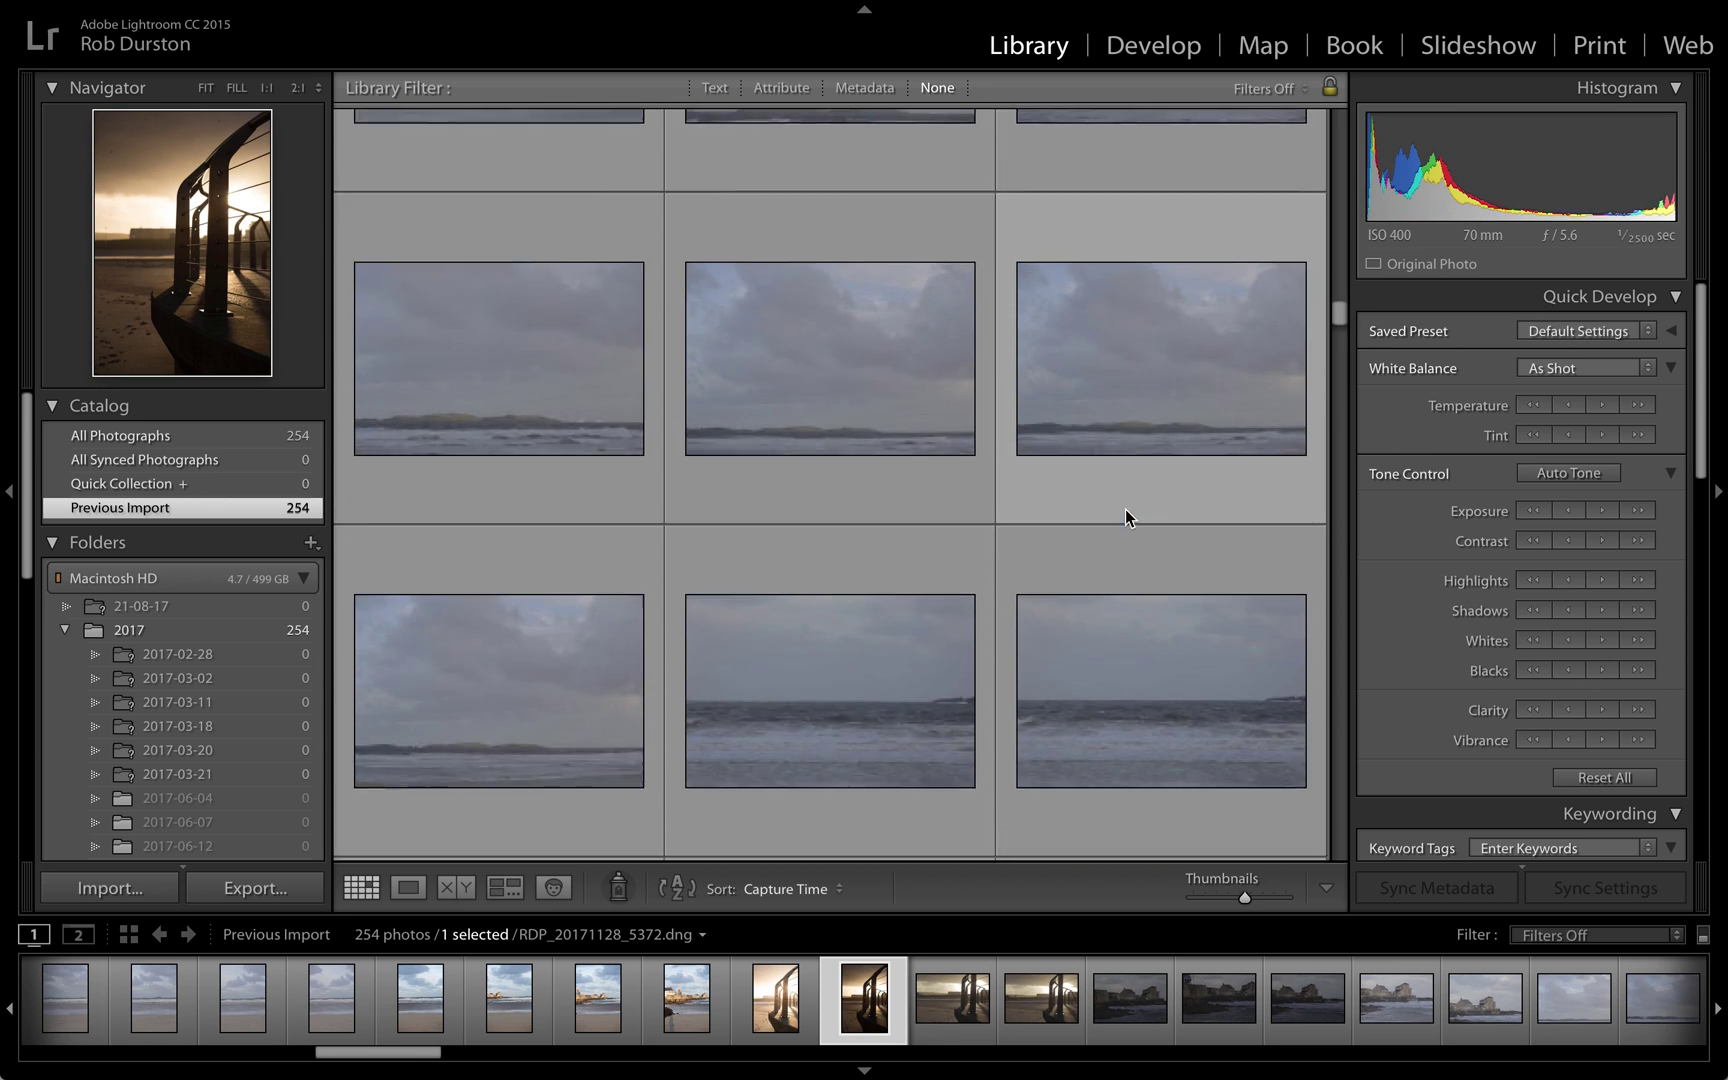
scroll(1125, 509, down, 15)
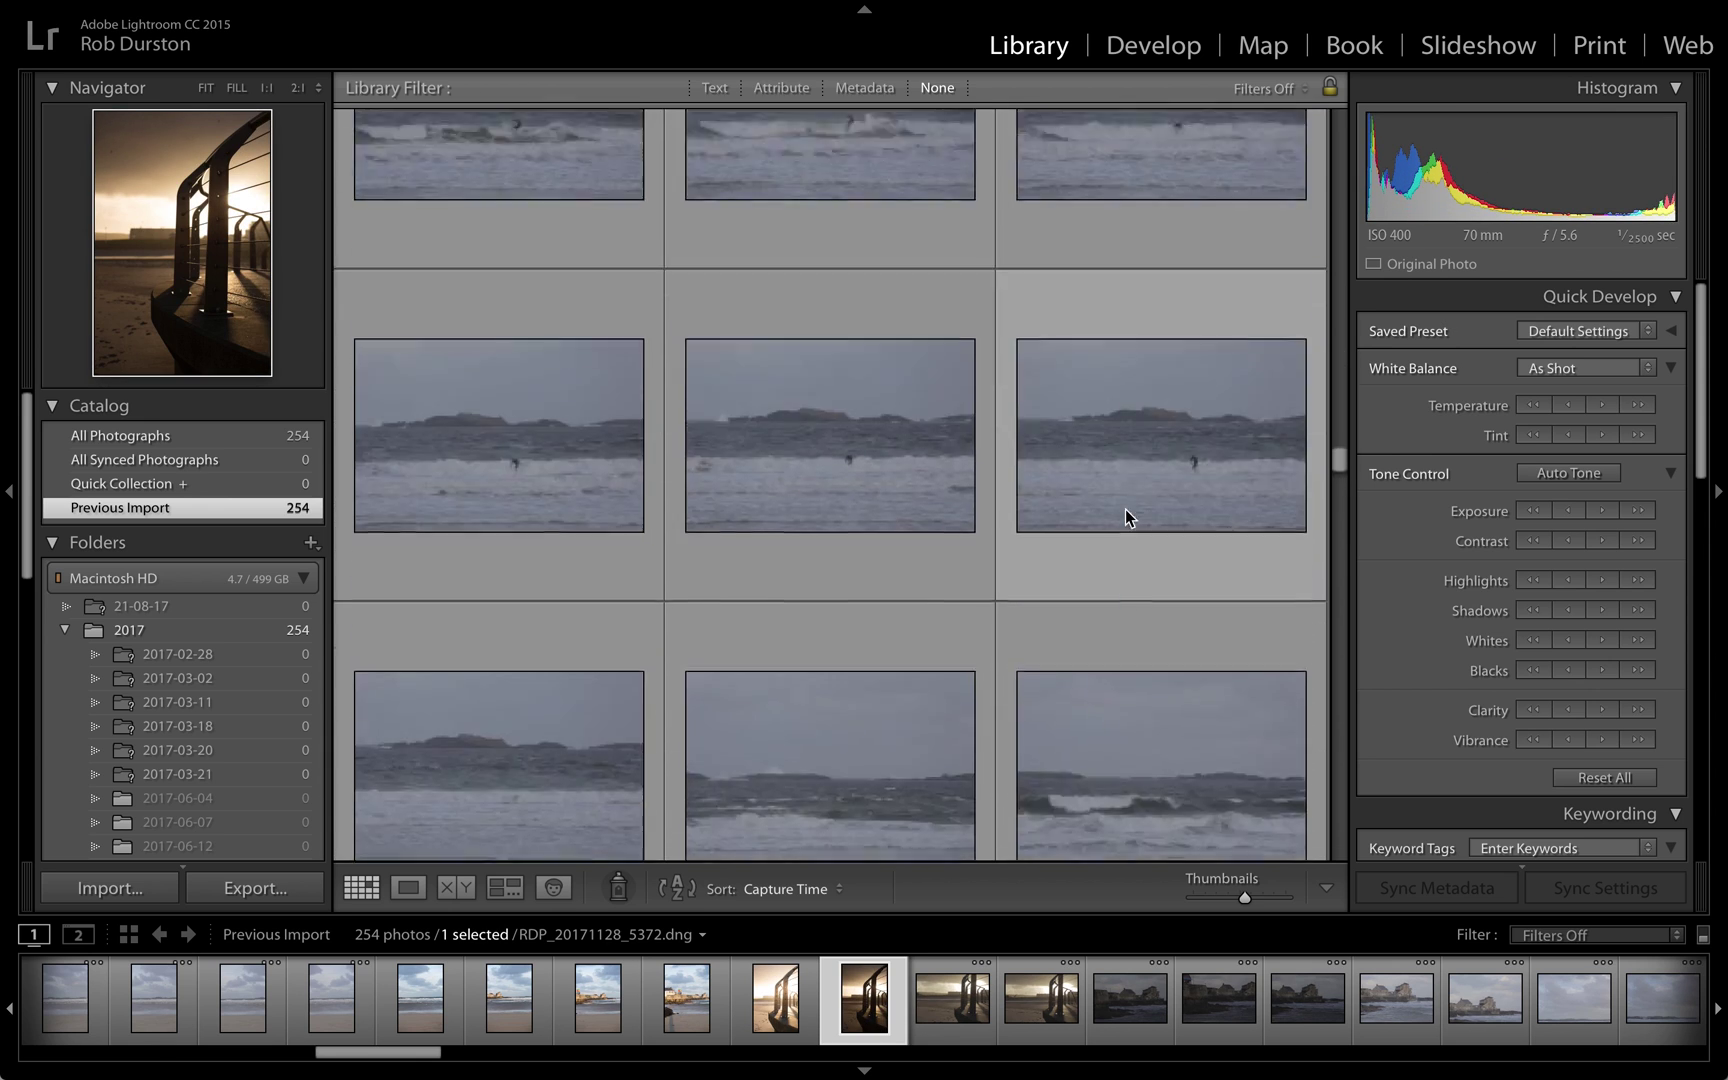
scroll(1125, 509, down, 2)
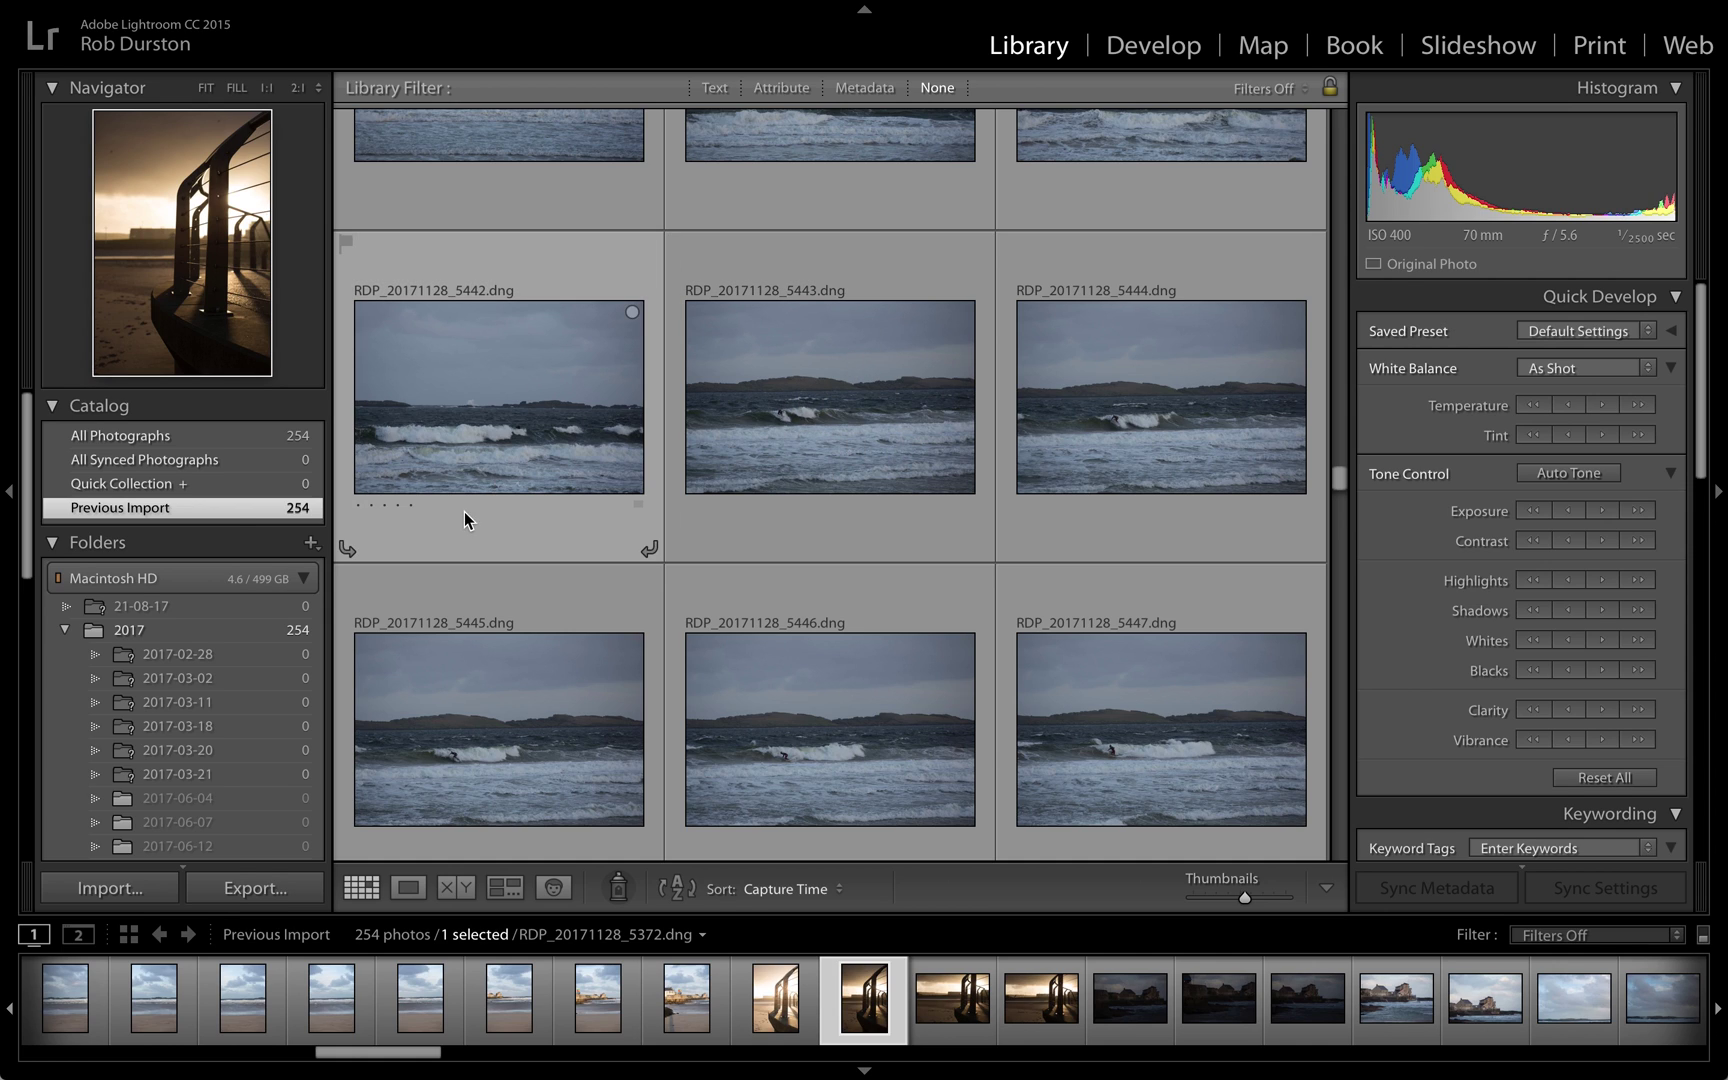
click(477, 394)
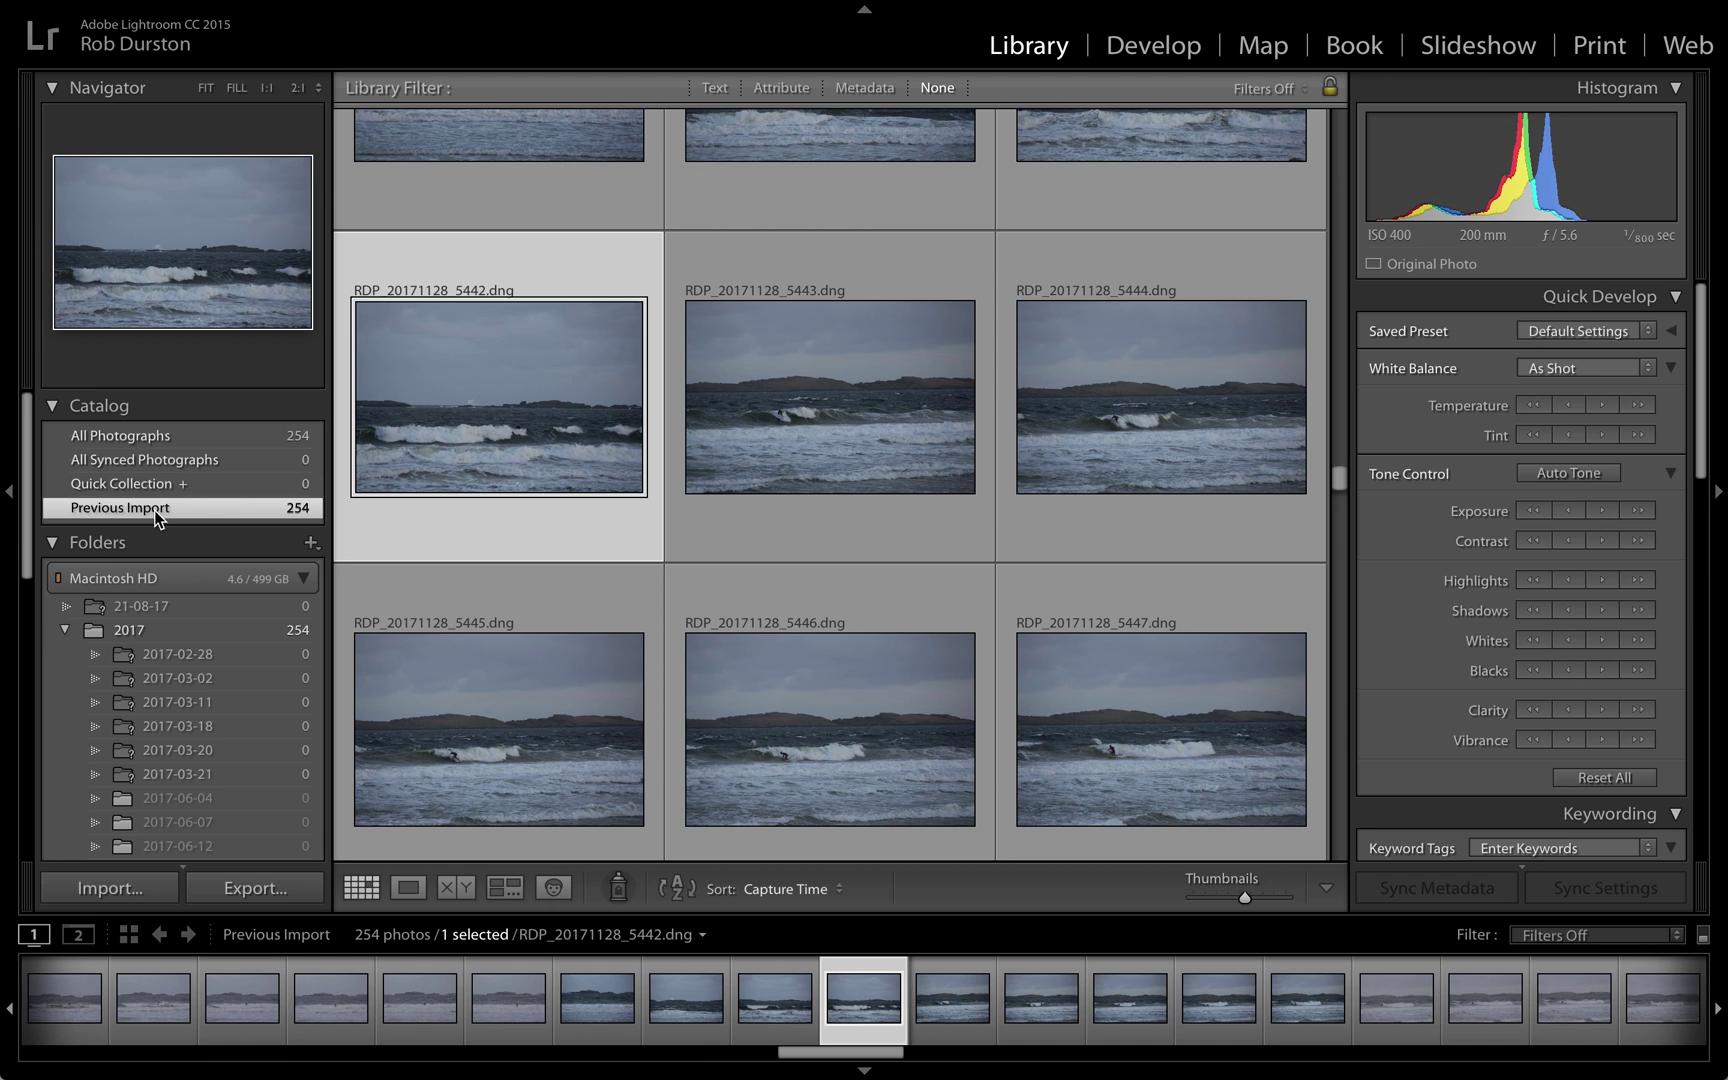
- Collapse the Folders list and select the range of photos from RDP_20171128_5319.dng through RDP_20171128_5374.dng
click(54, 543)
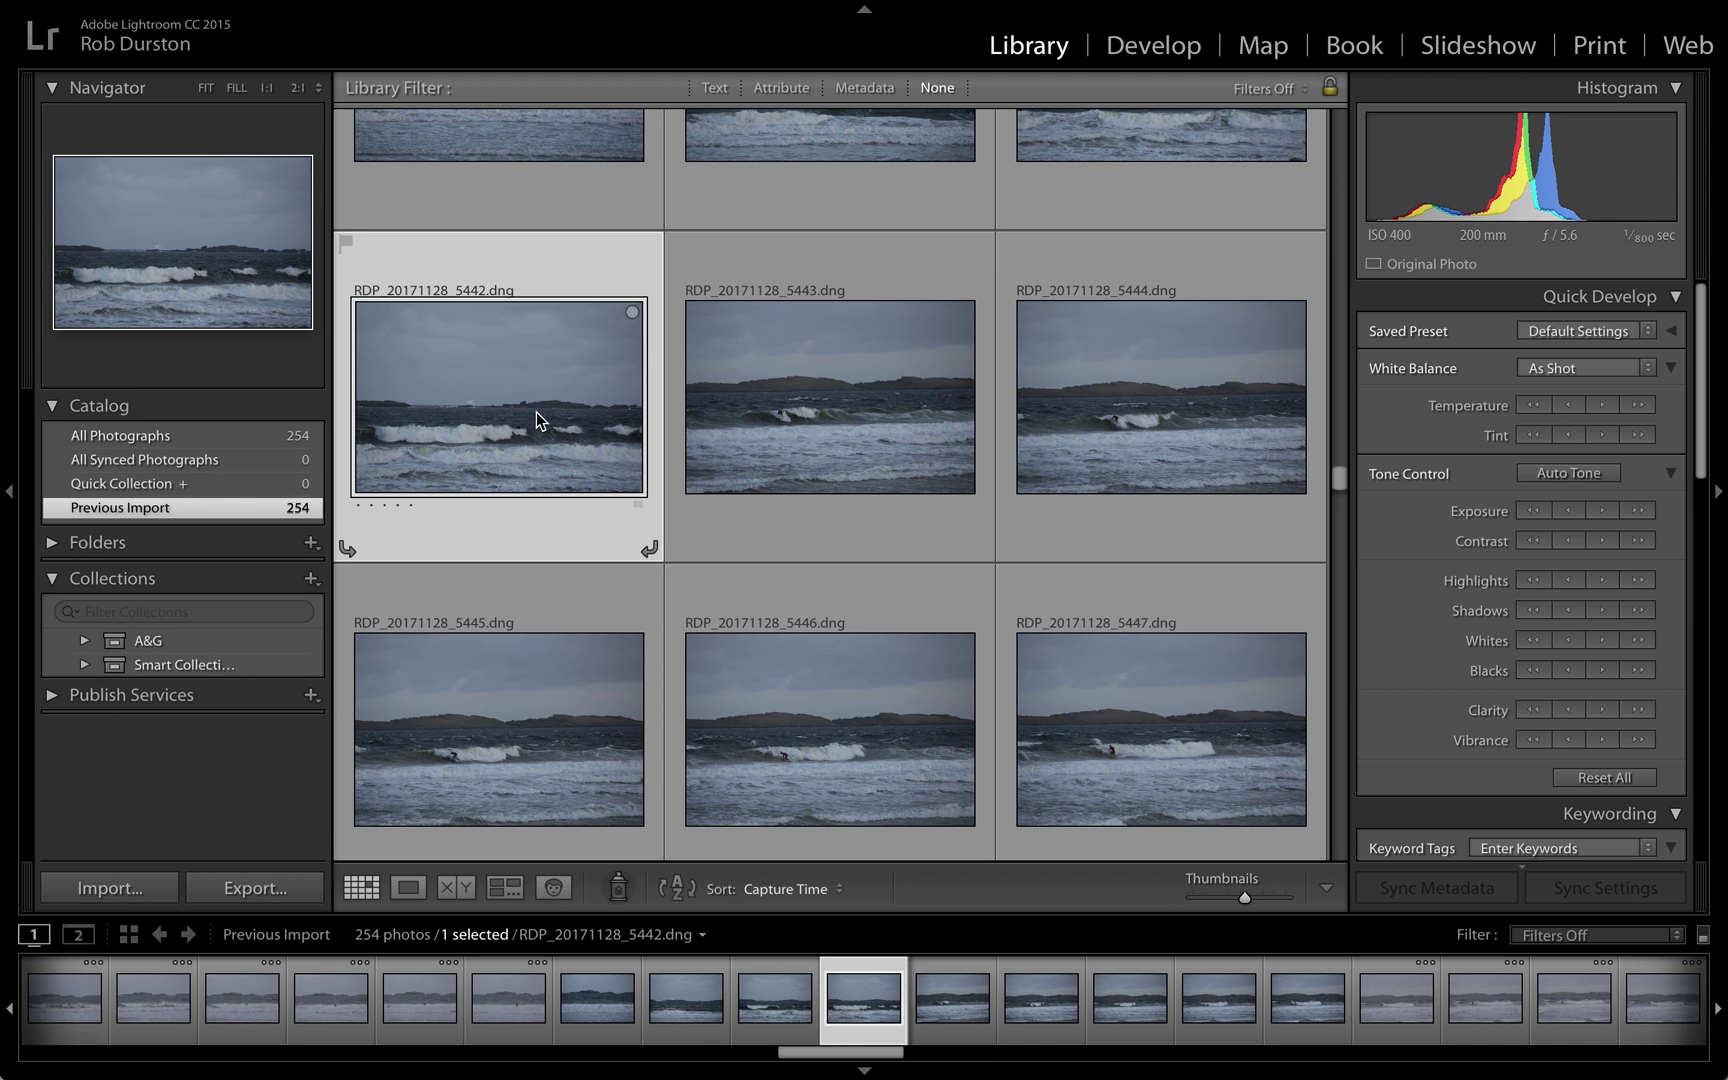
scroll(686, 446, up, 3)
scroll(686, 446, up, 20)
scroll(686, 446, up, 5)
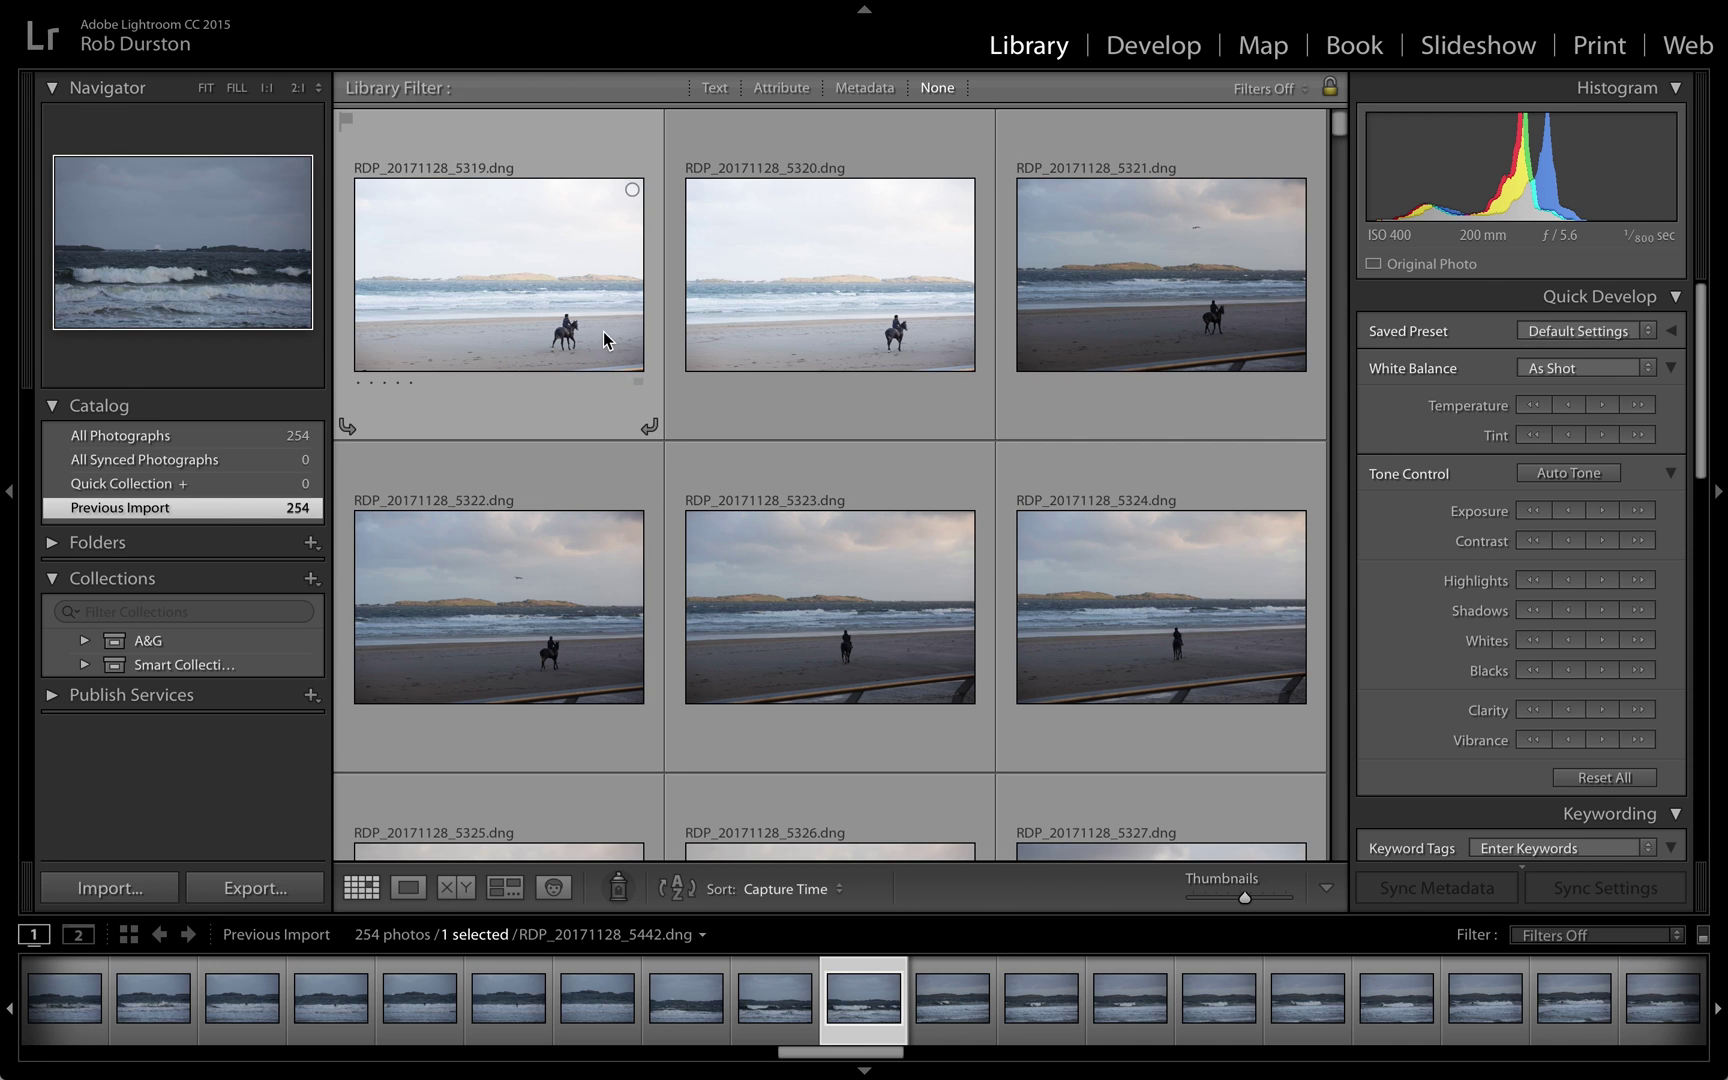
mouse_move(603, 331)
click(533, 296)
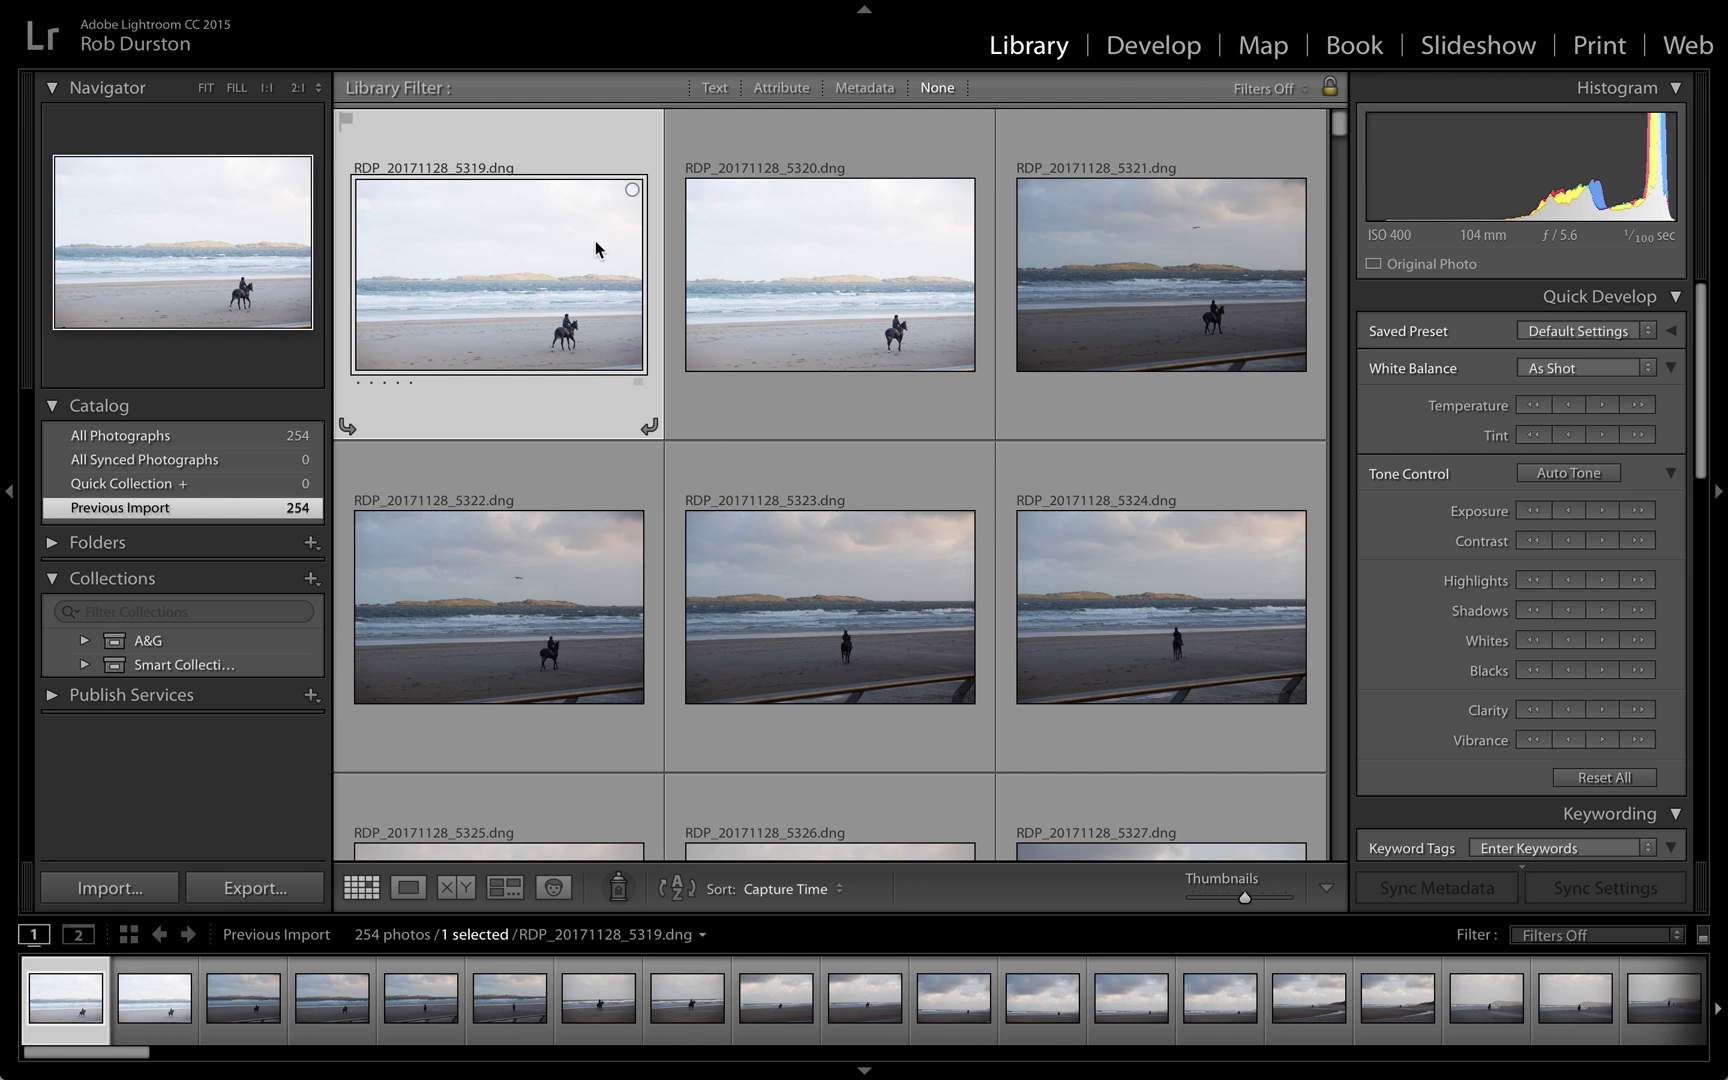
scroll(573, 298, down, 15)
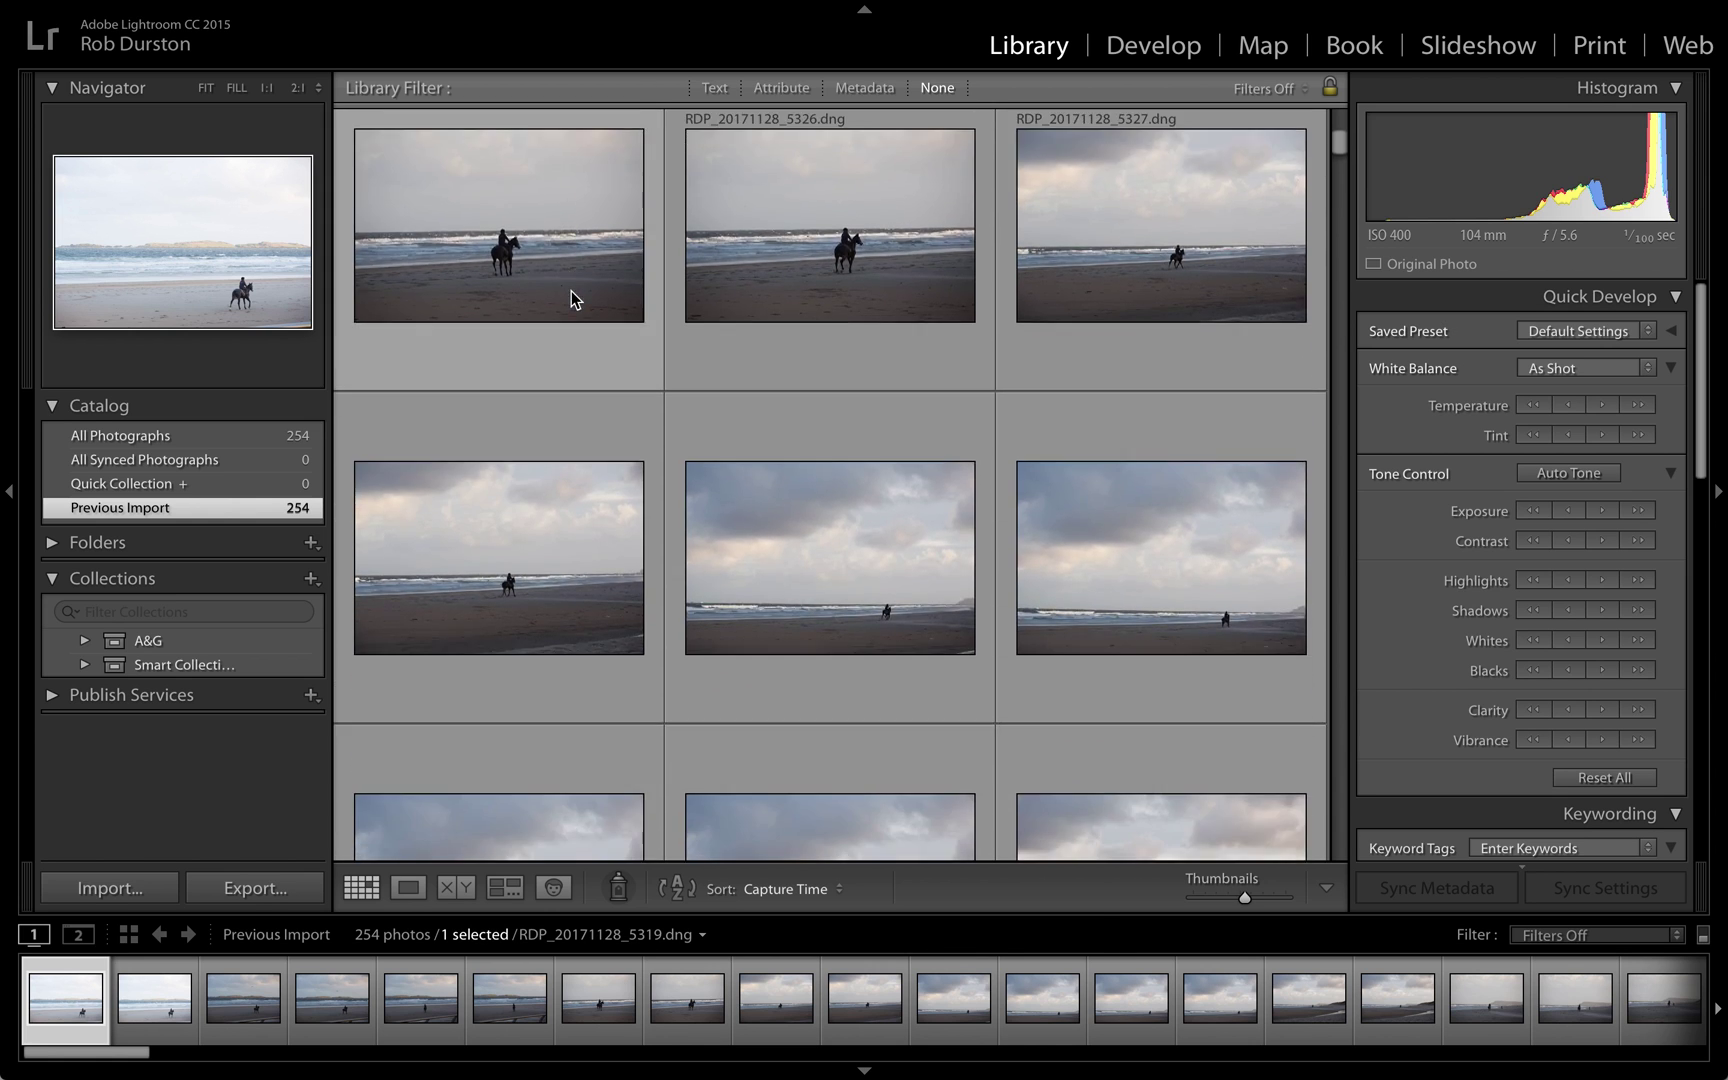
scroll(571, 296, down, 10)
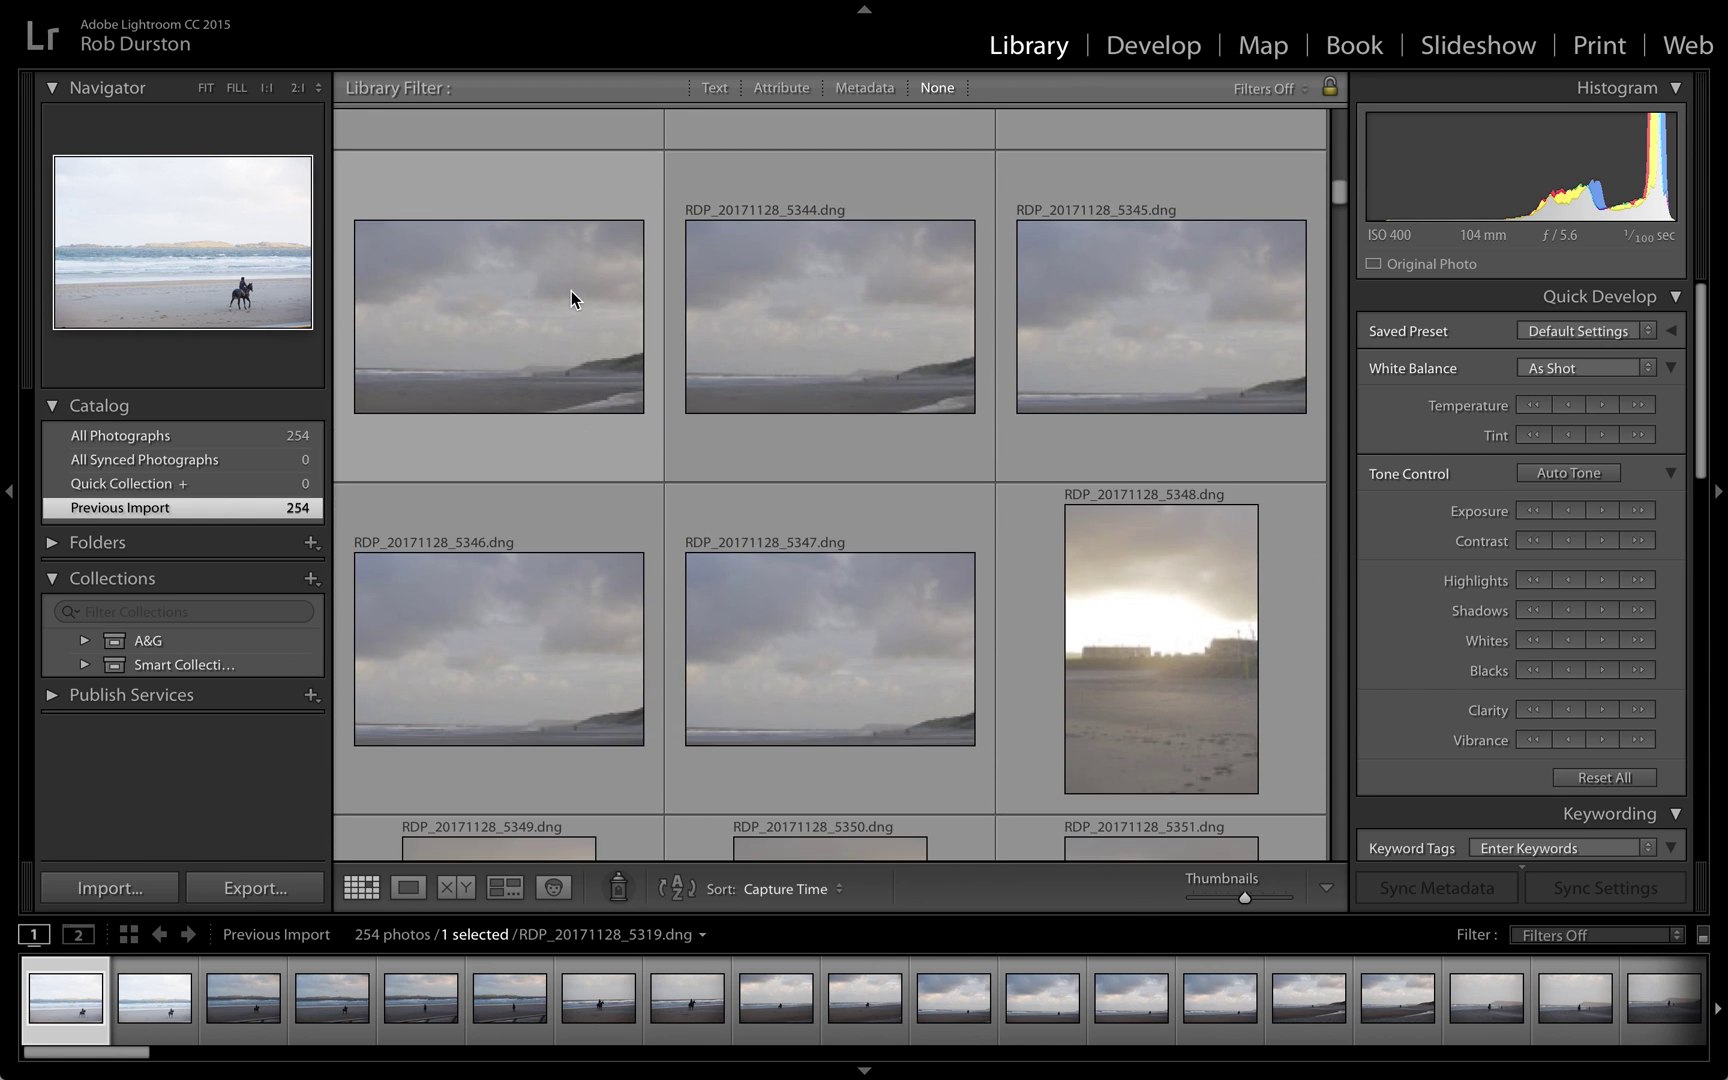
scroll(571, 292, down, 10)
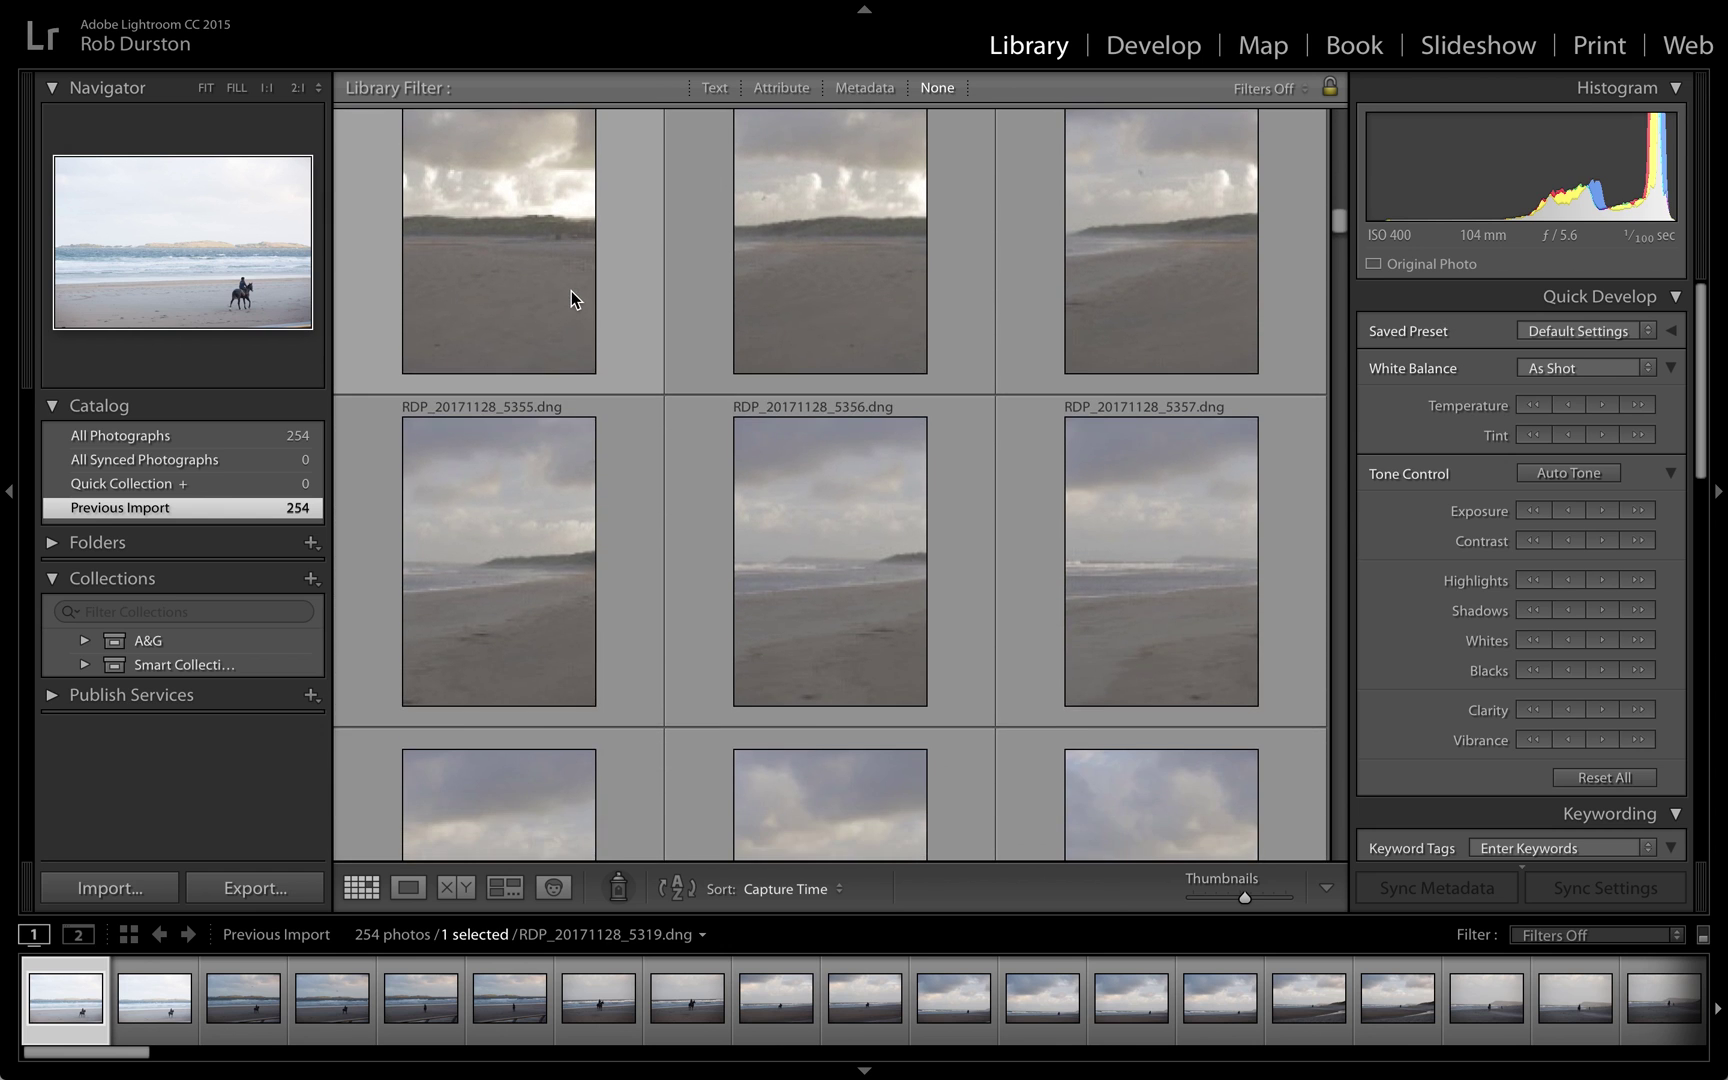
scroll(571, 292, down, 8)
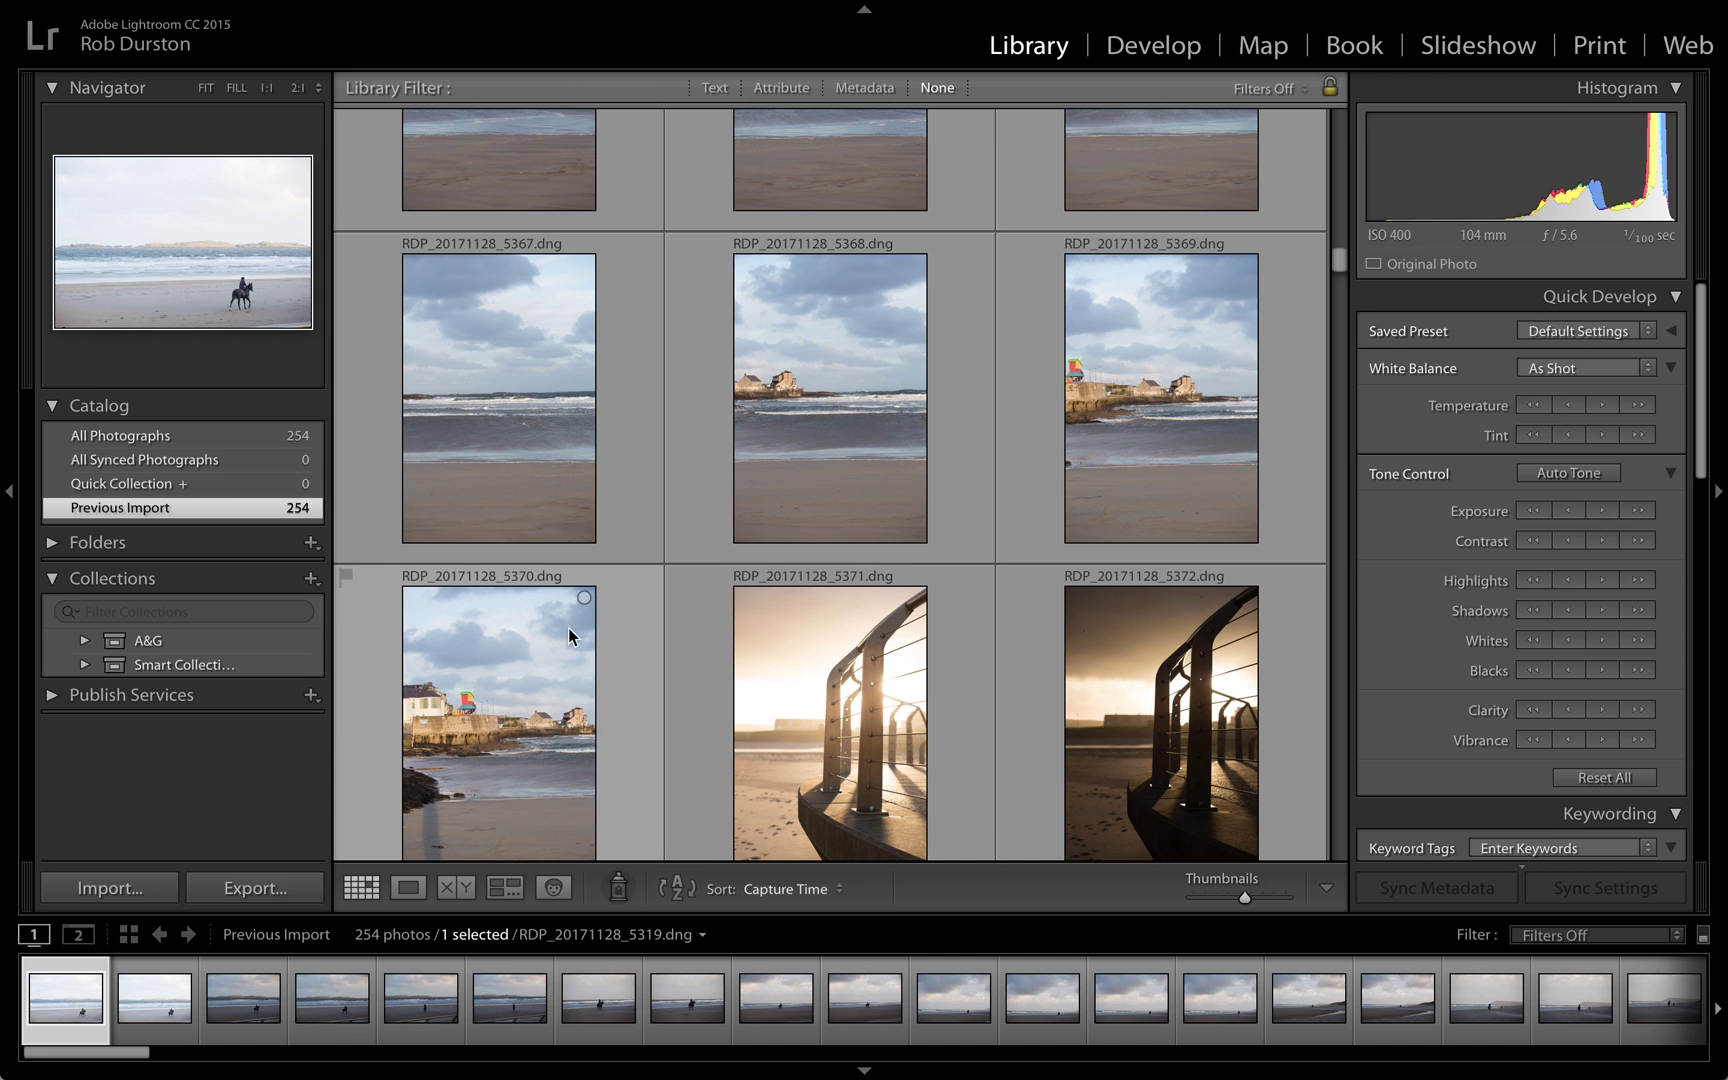
scroll(556, 722, down, 4)
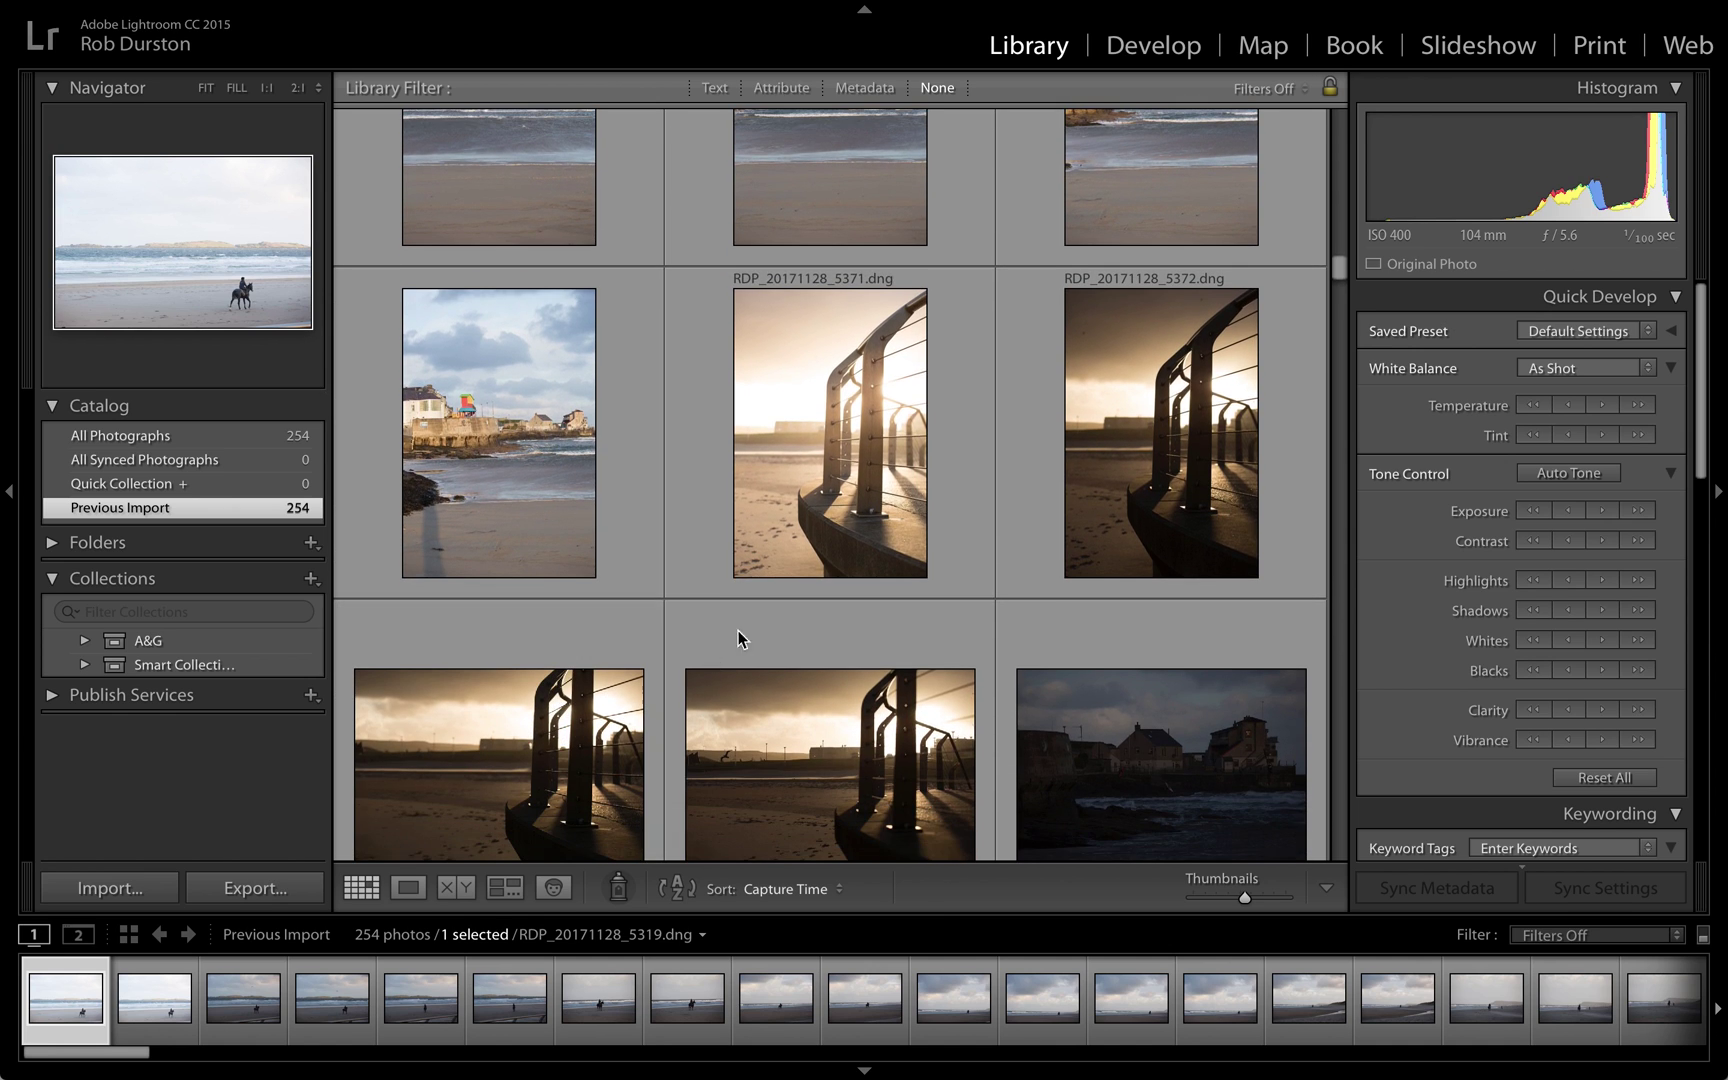
scroll(886, 593, down, 4)
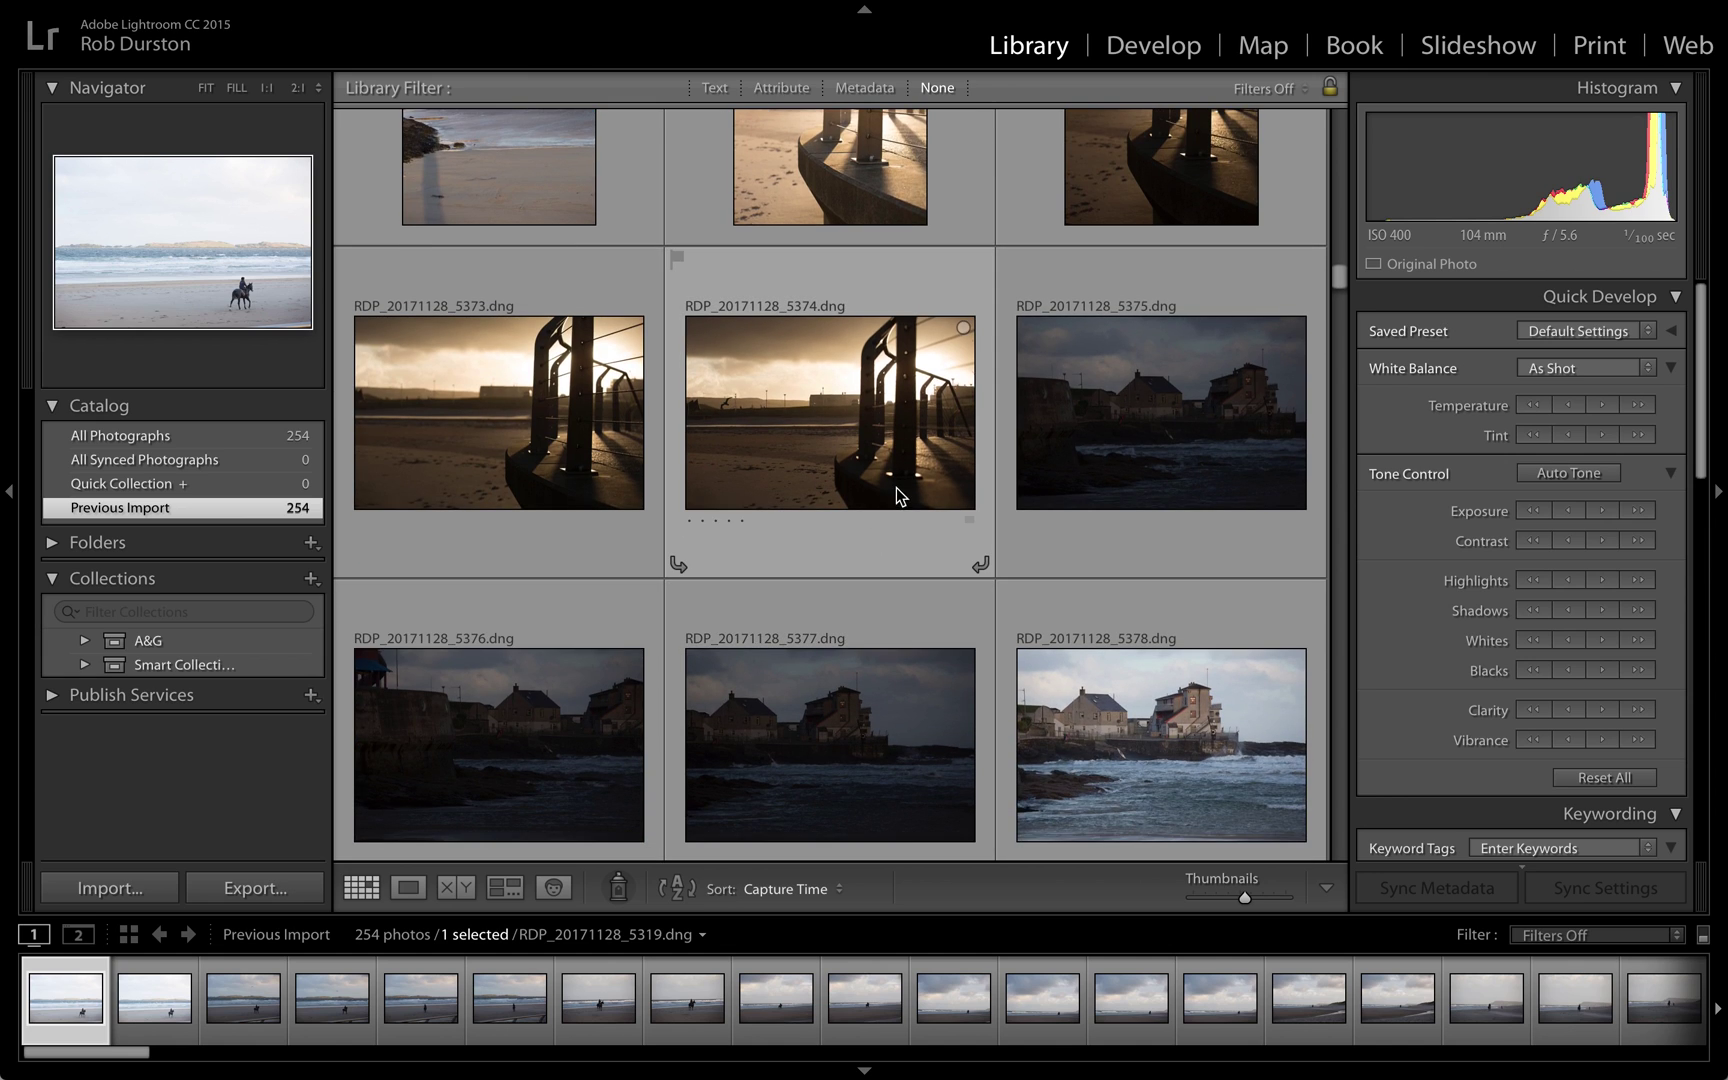
shift+click(866, 437)
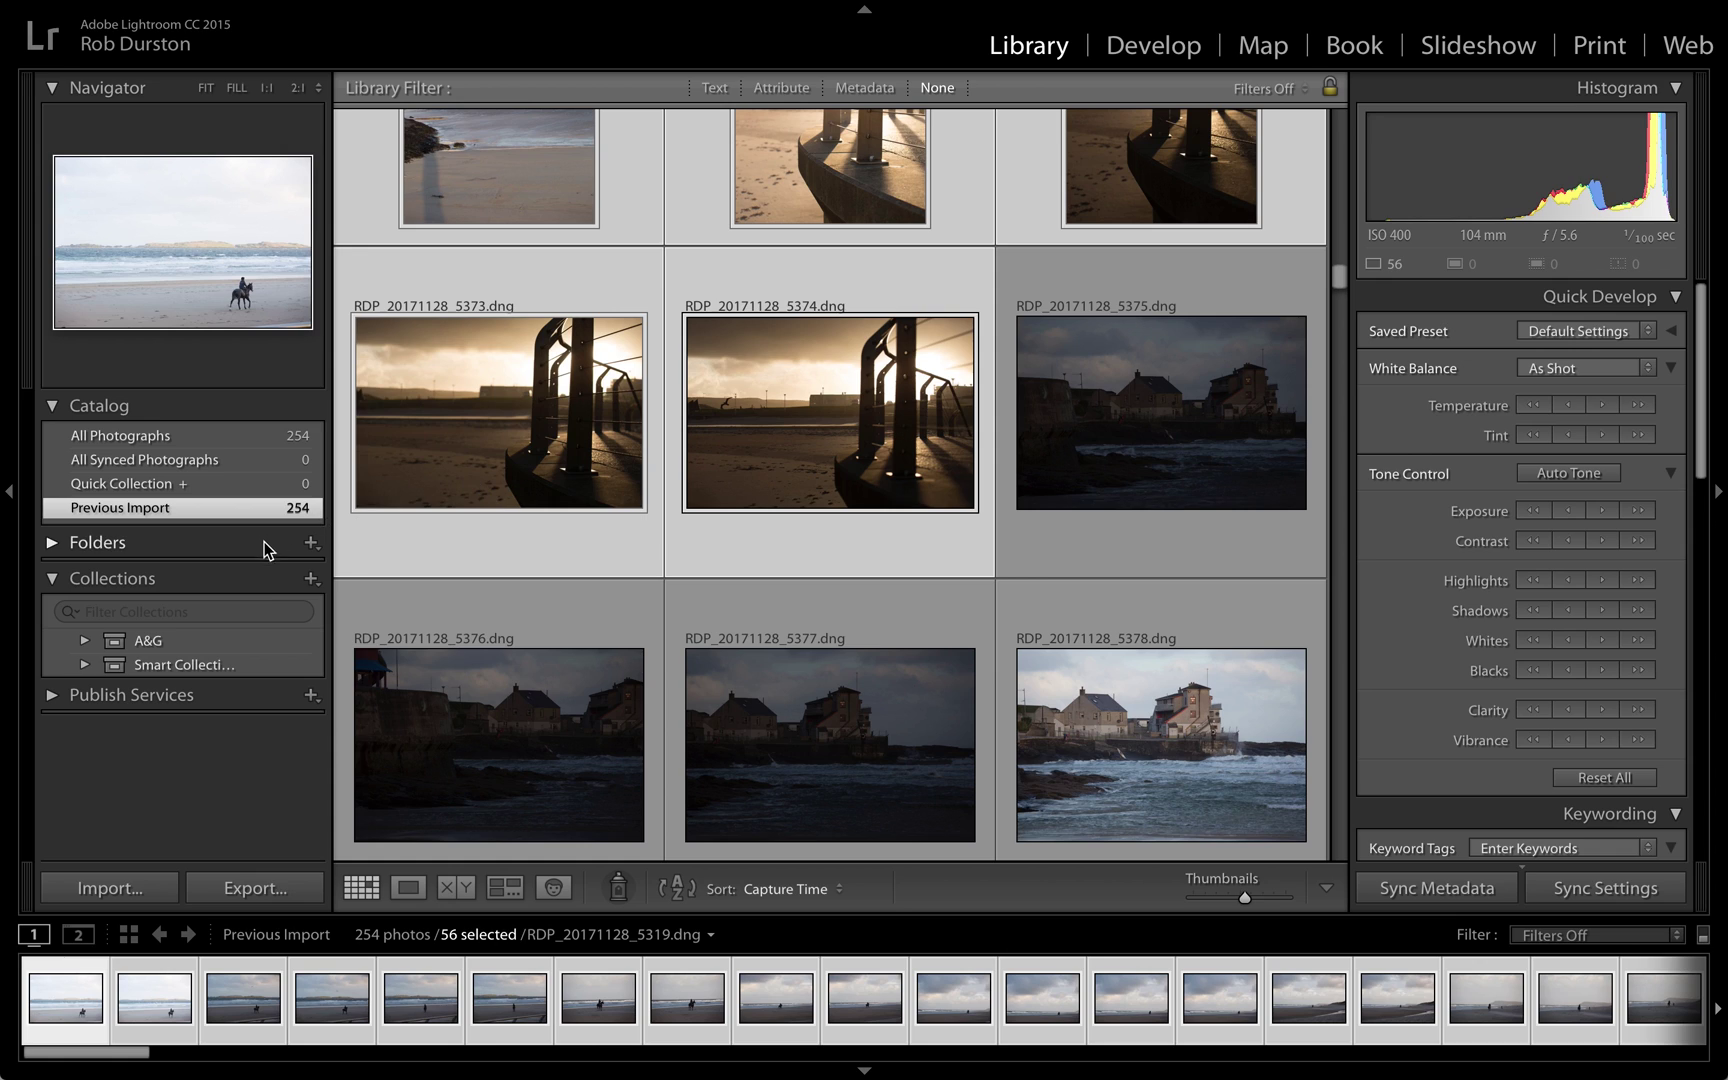
- Create a collection named "2017 - Portrush Beach" that includes the selected photos
click(311, 580)
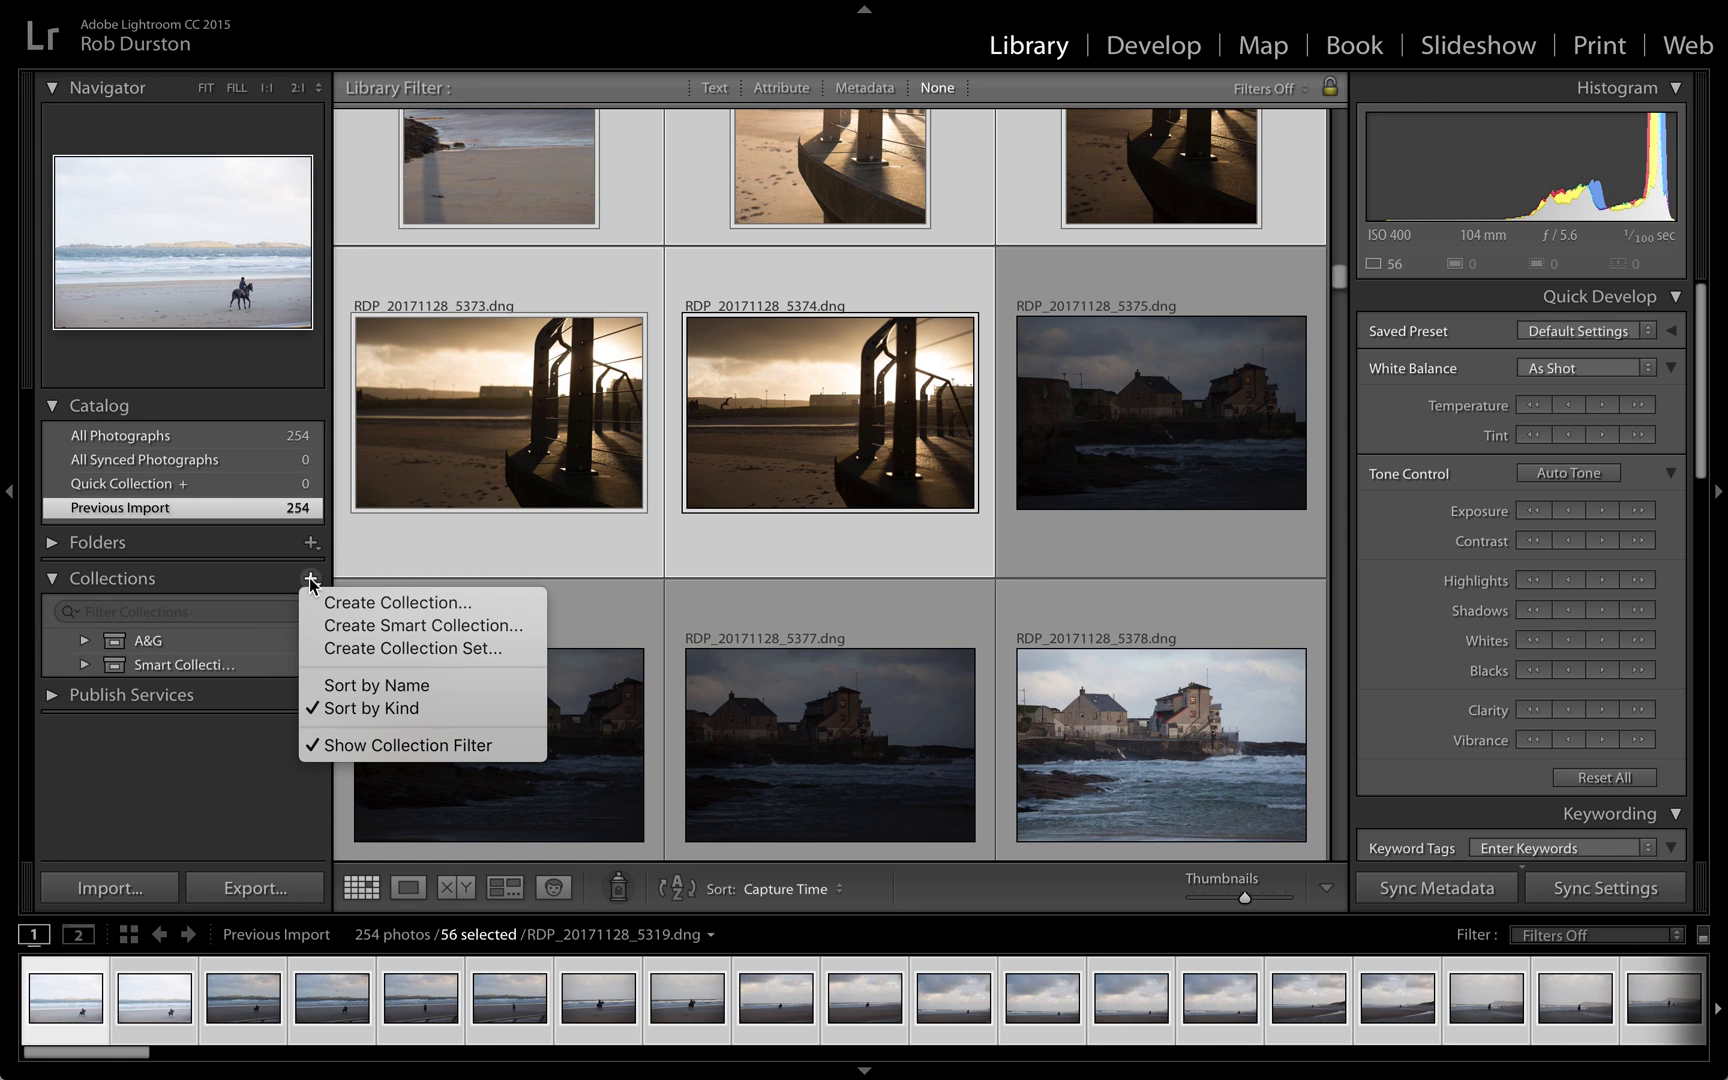
click(357, 604)
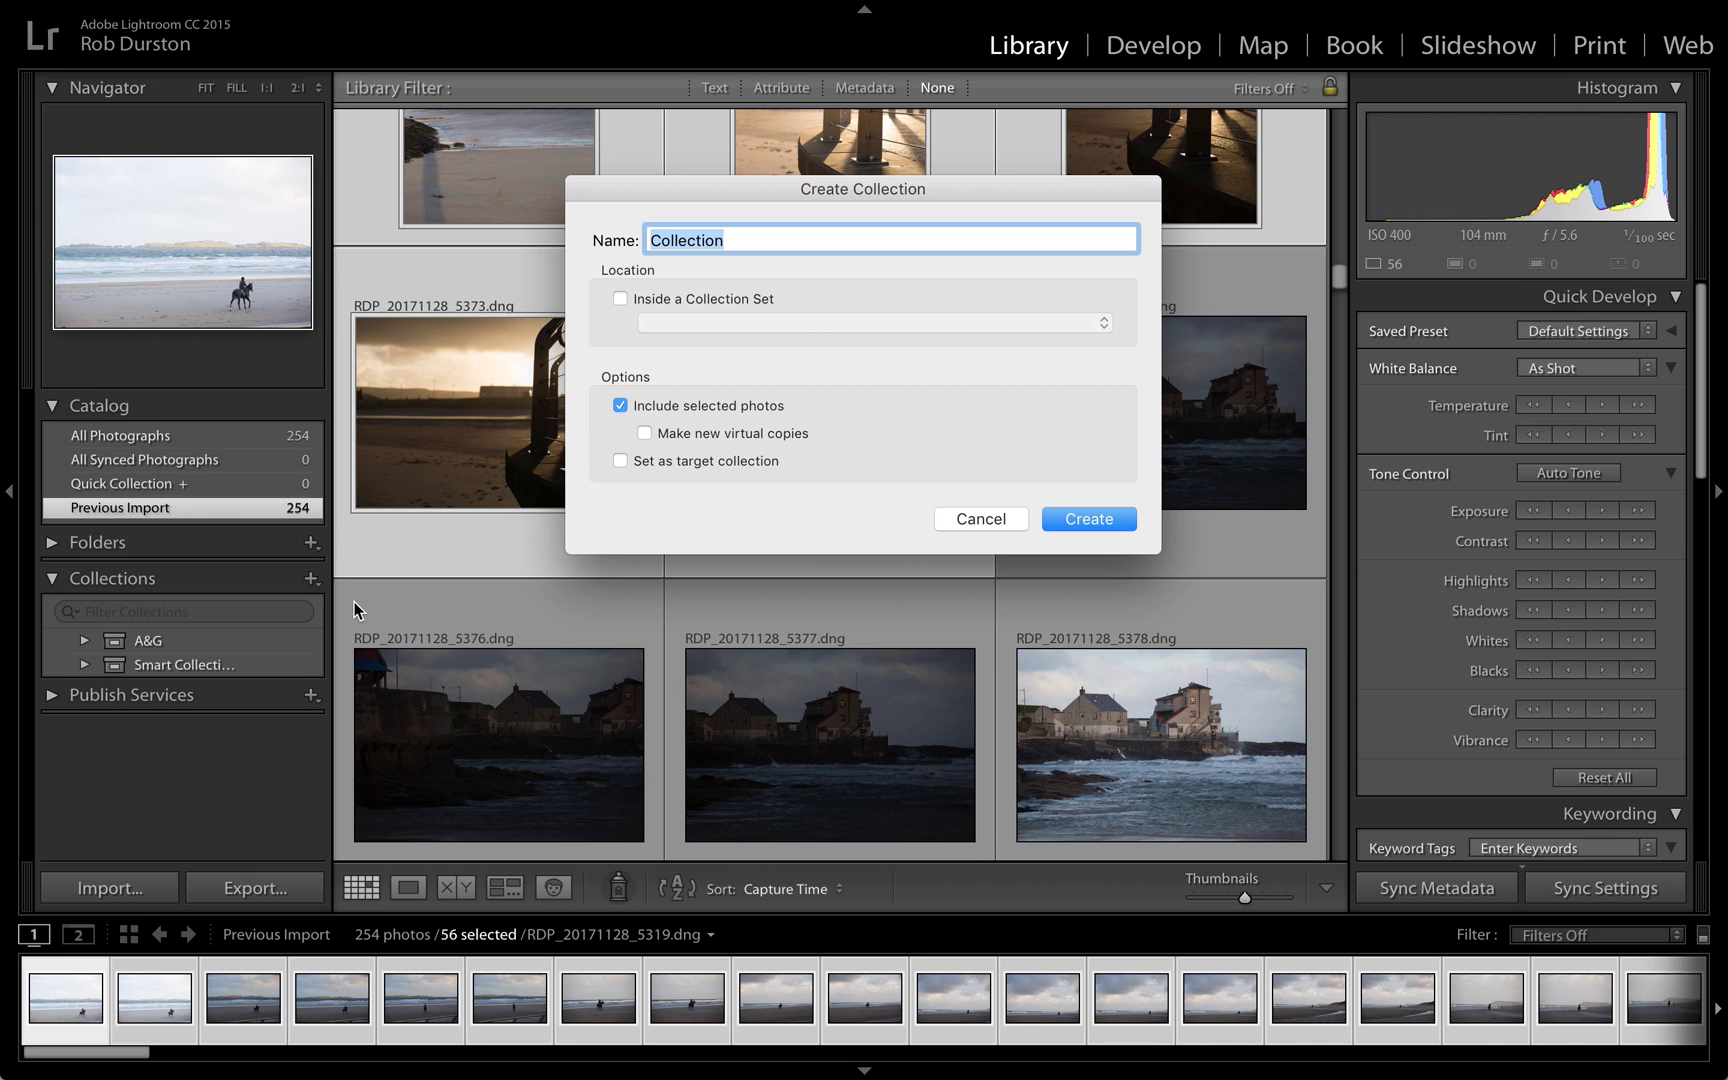
text(2017 - Portrush)
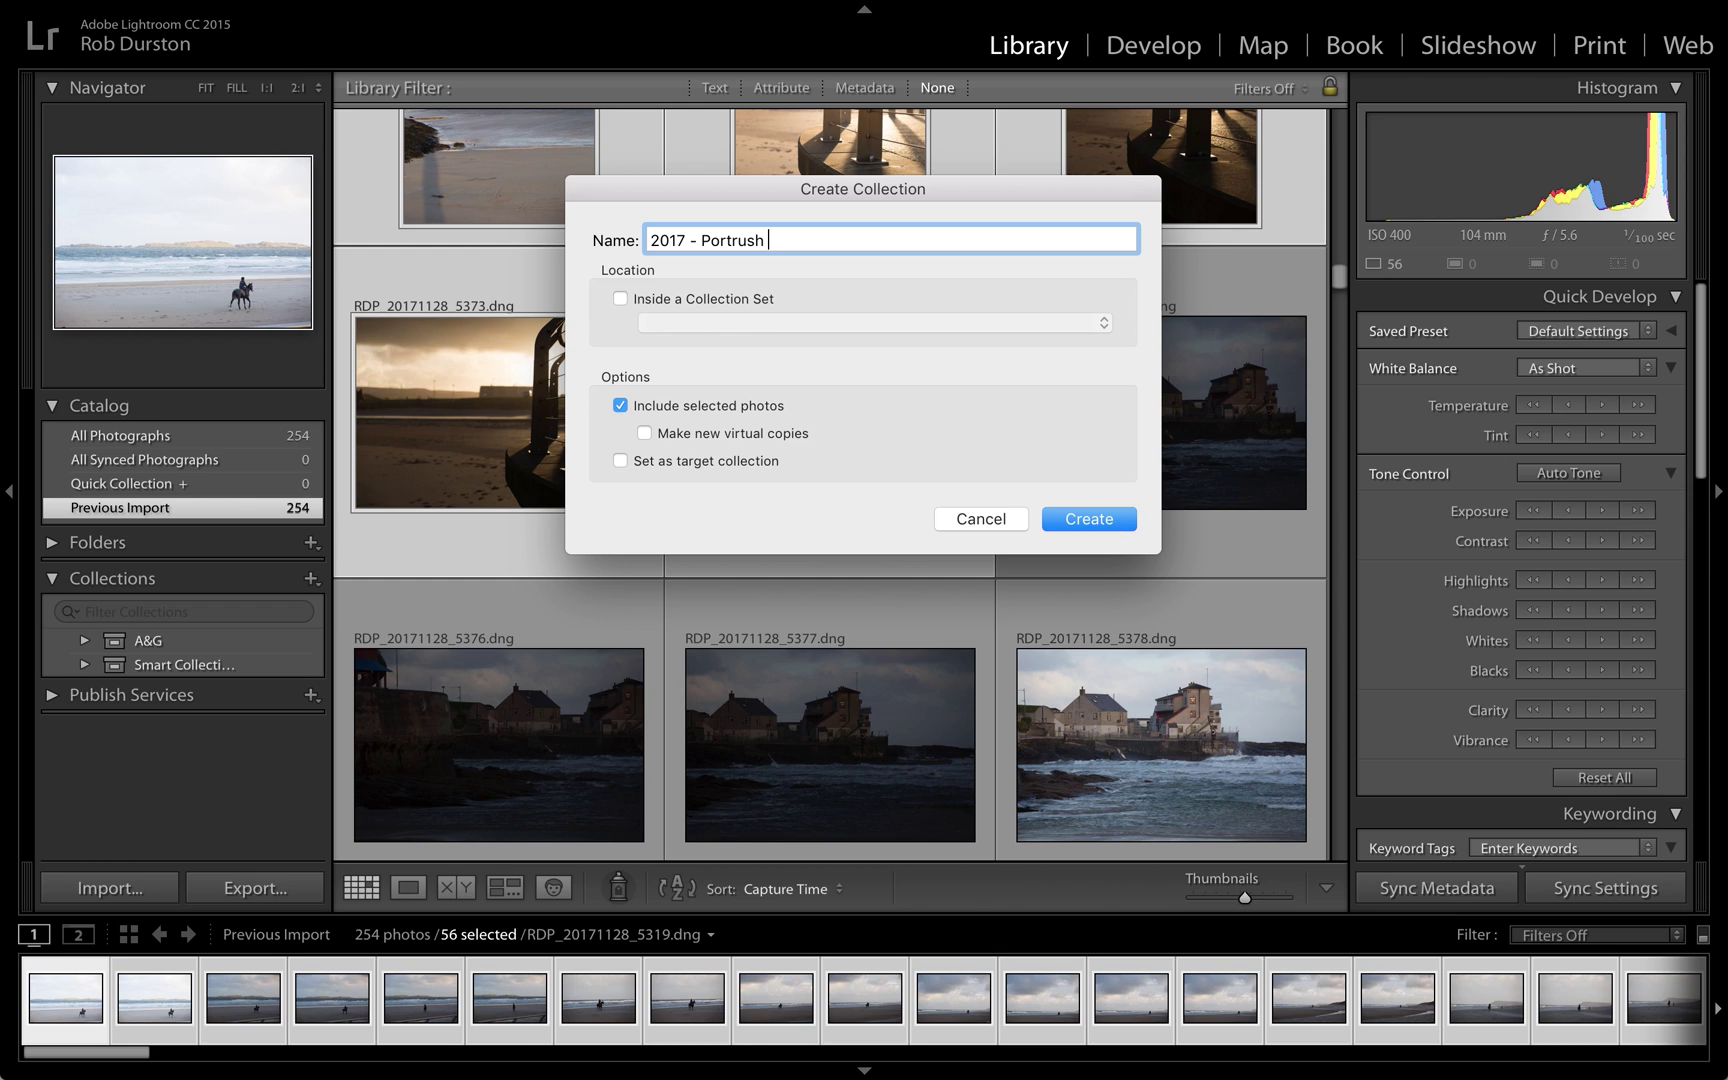
text(Beach)
click(1099, 517)
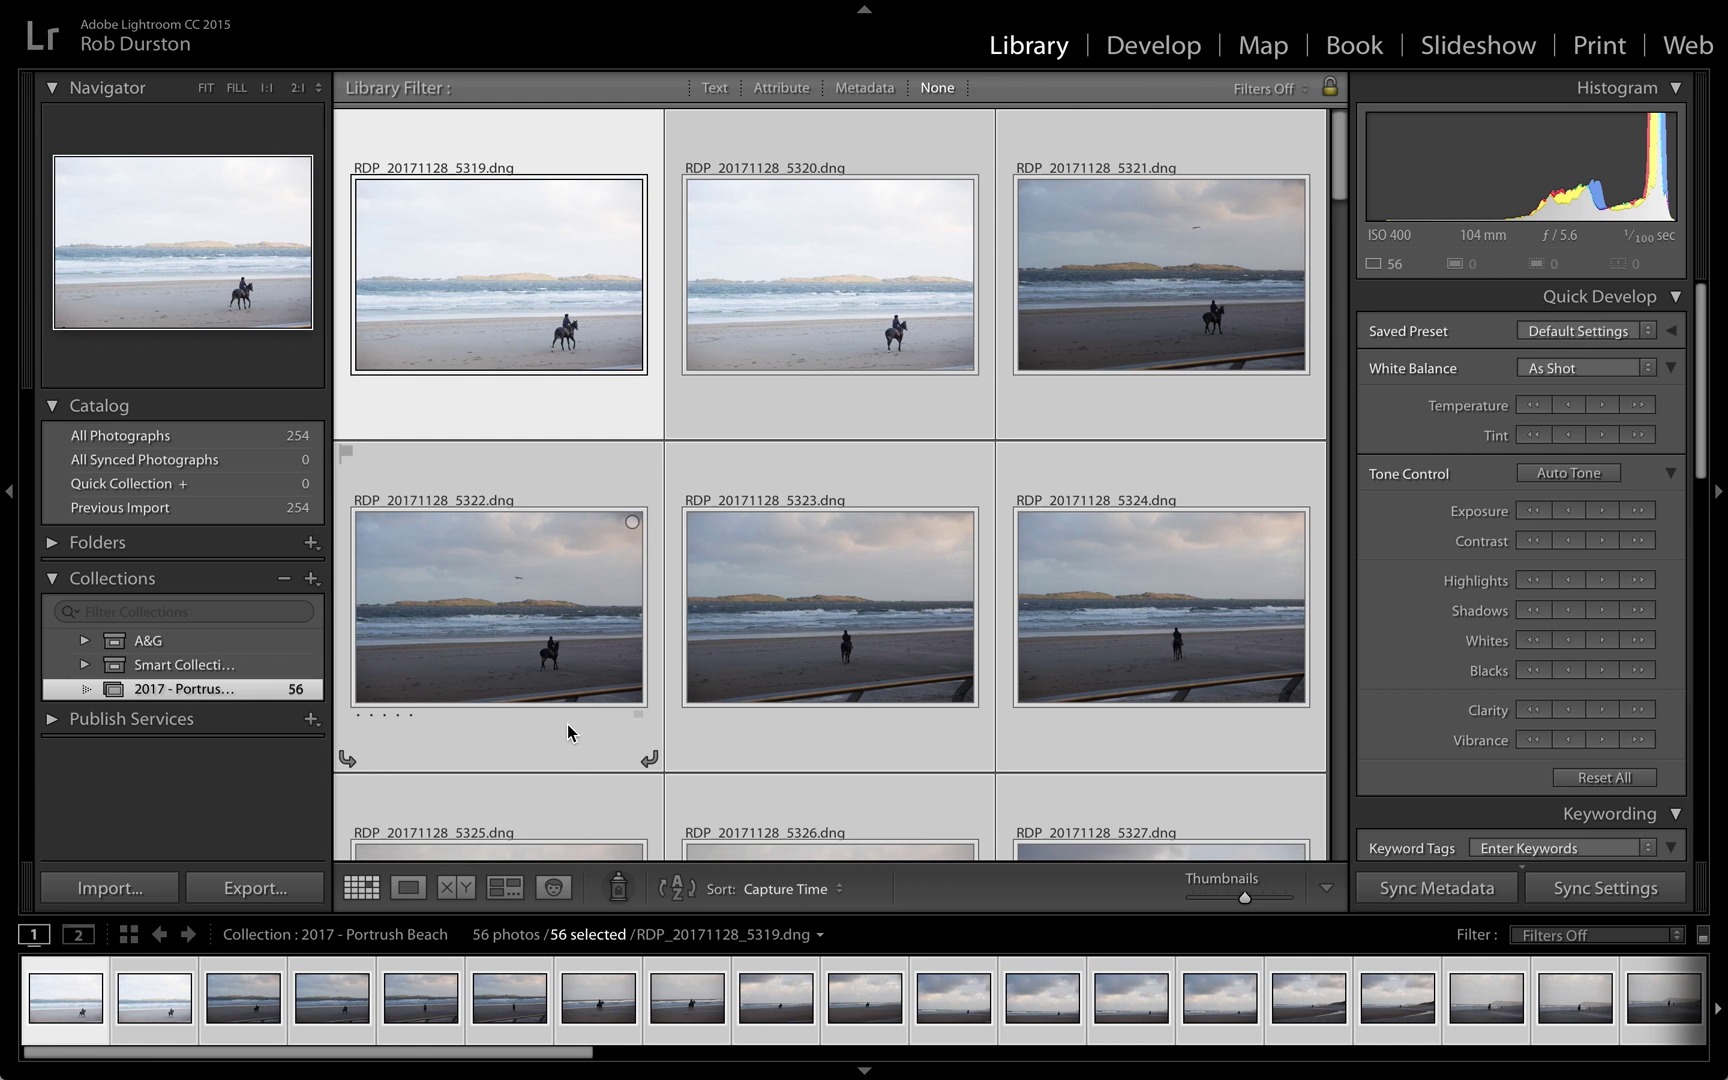
- Look over the new collection, reveal RDP_20171128_5319.dng in Finder, and move and enlarge the Finder window
scroll(807, 505, down, 20)
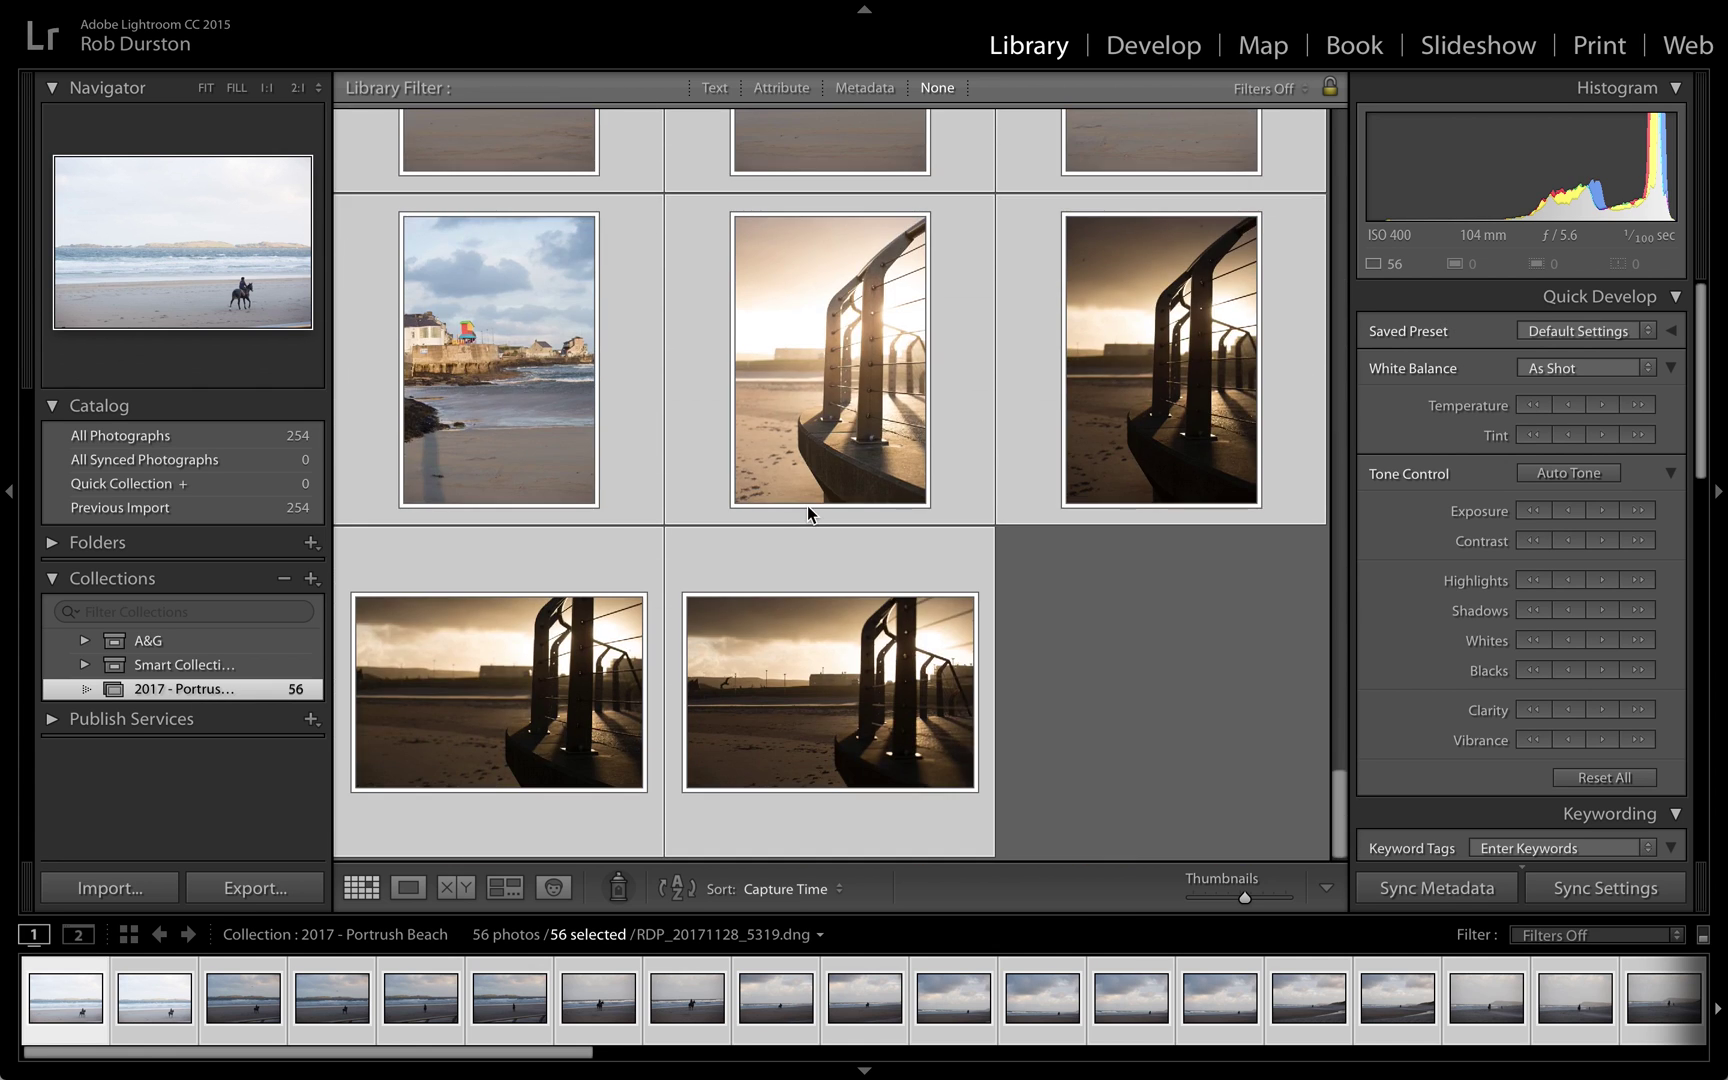
scroll(811, 487, up, 20)
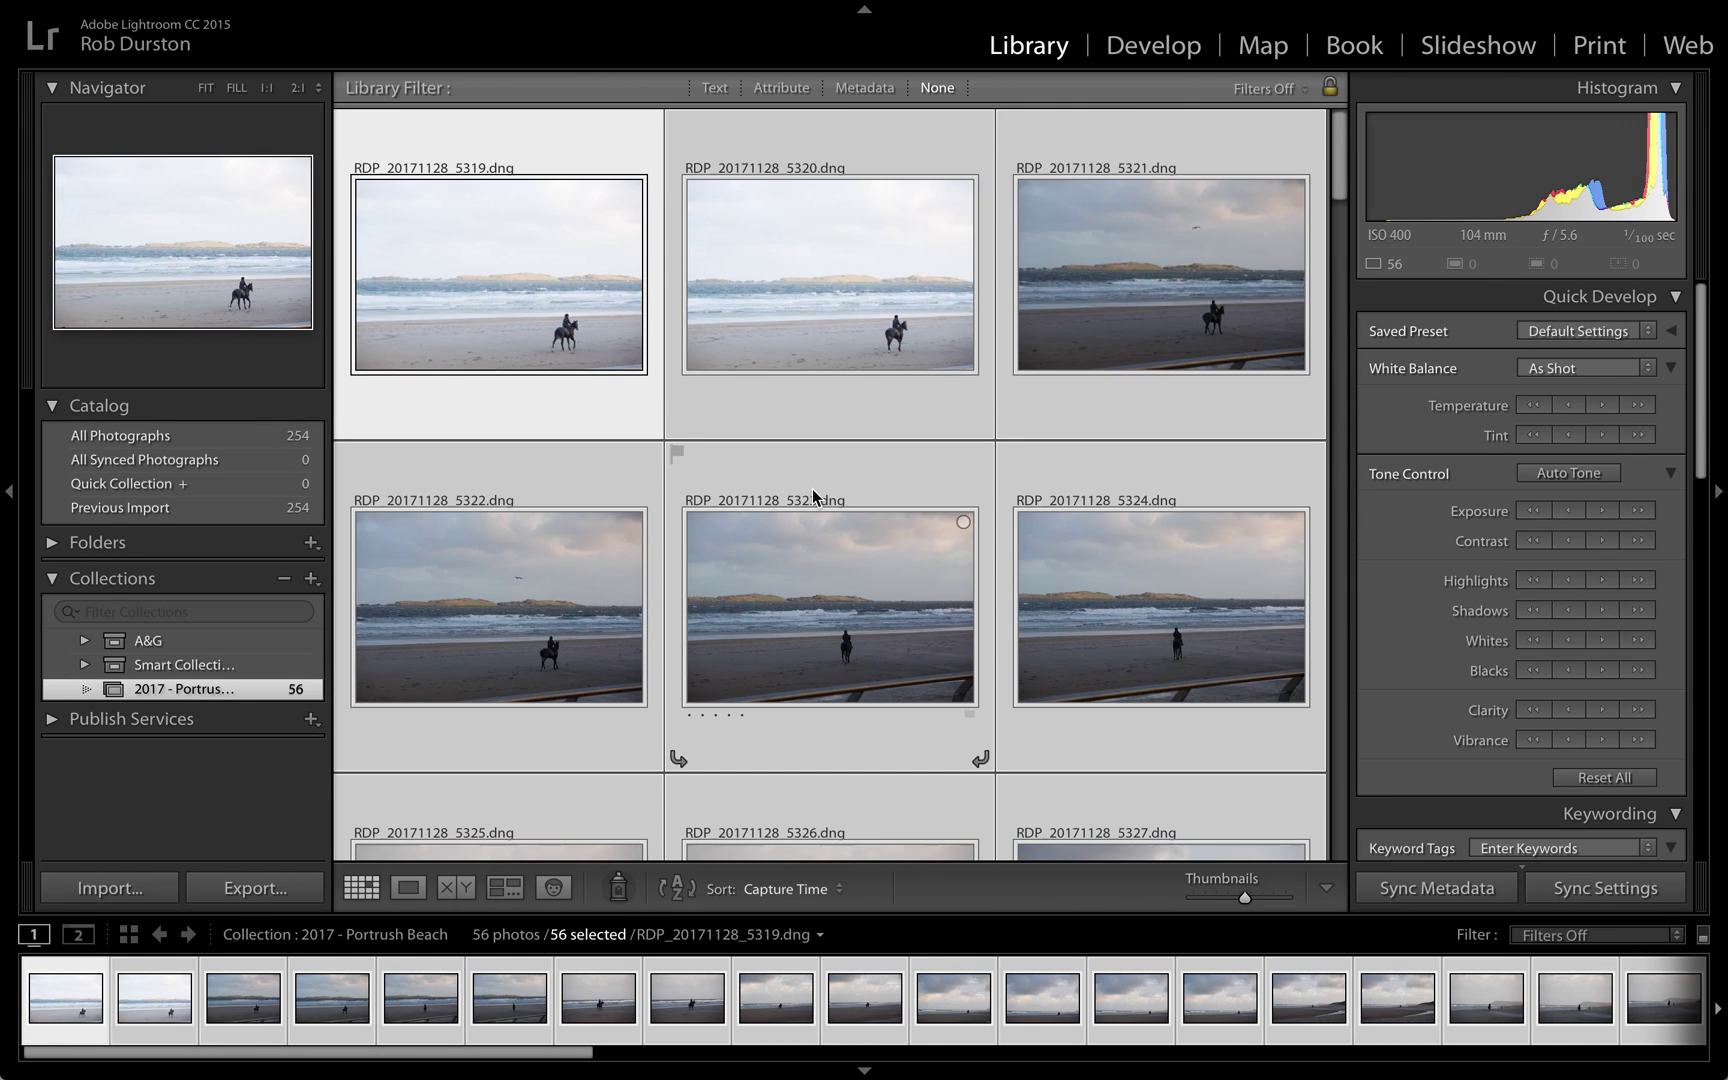
click(560, 296)
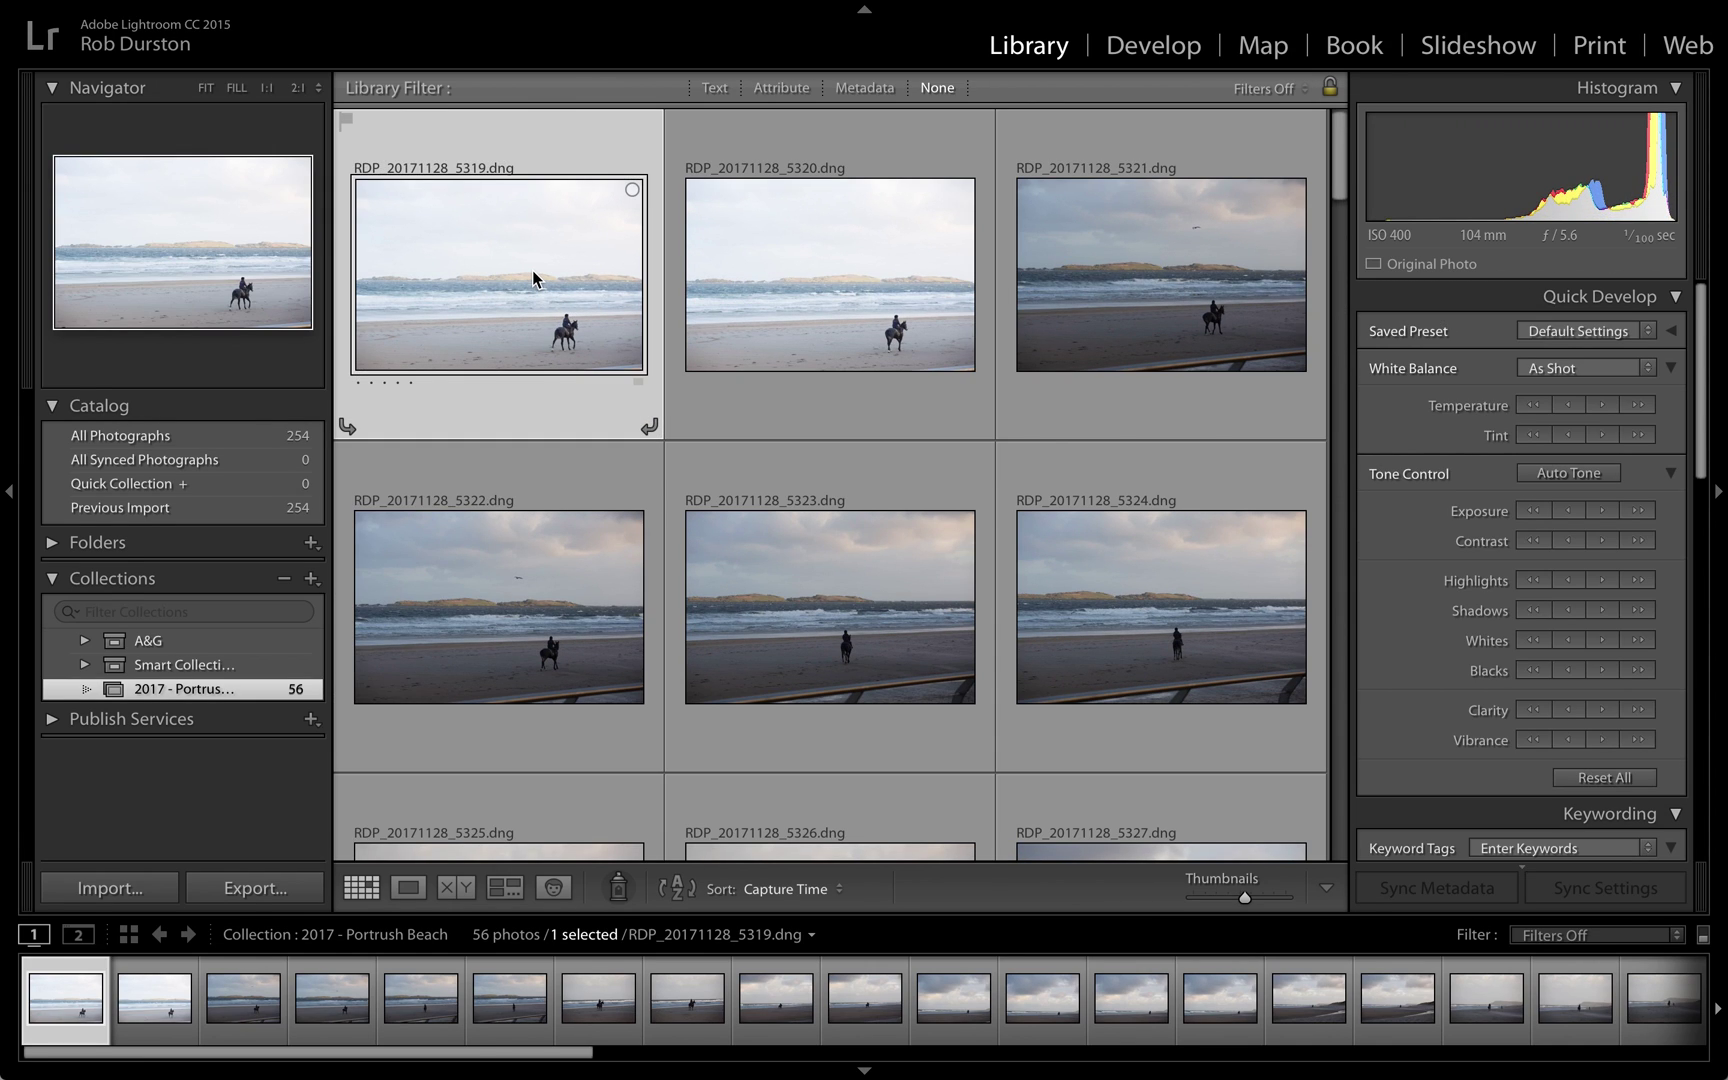
right_click(532, 270)
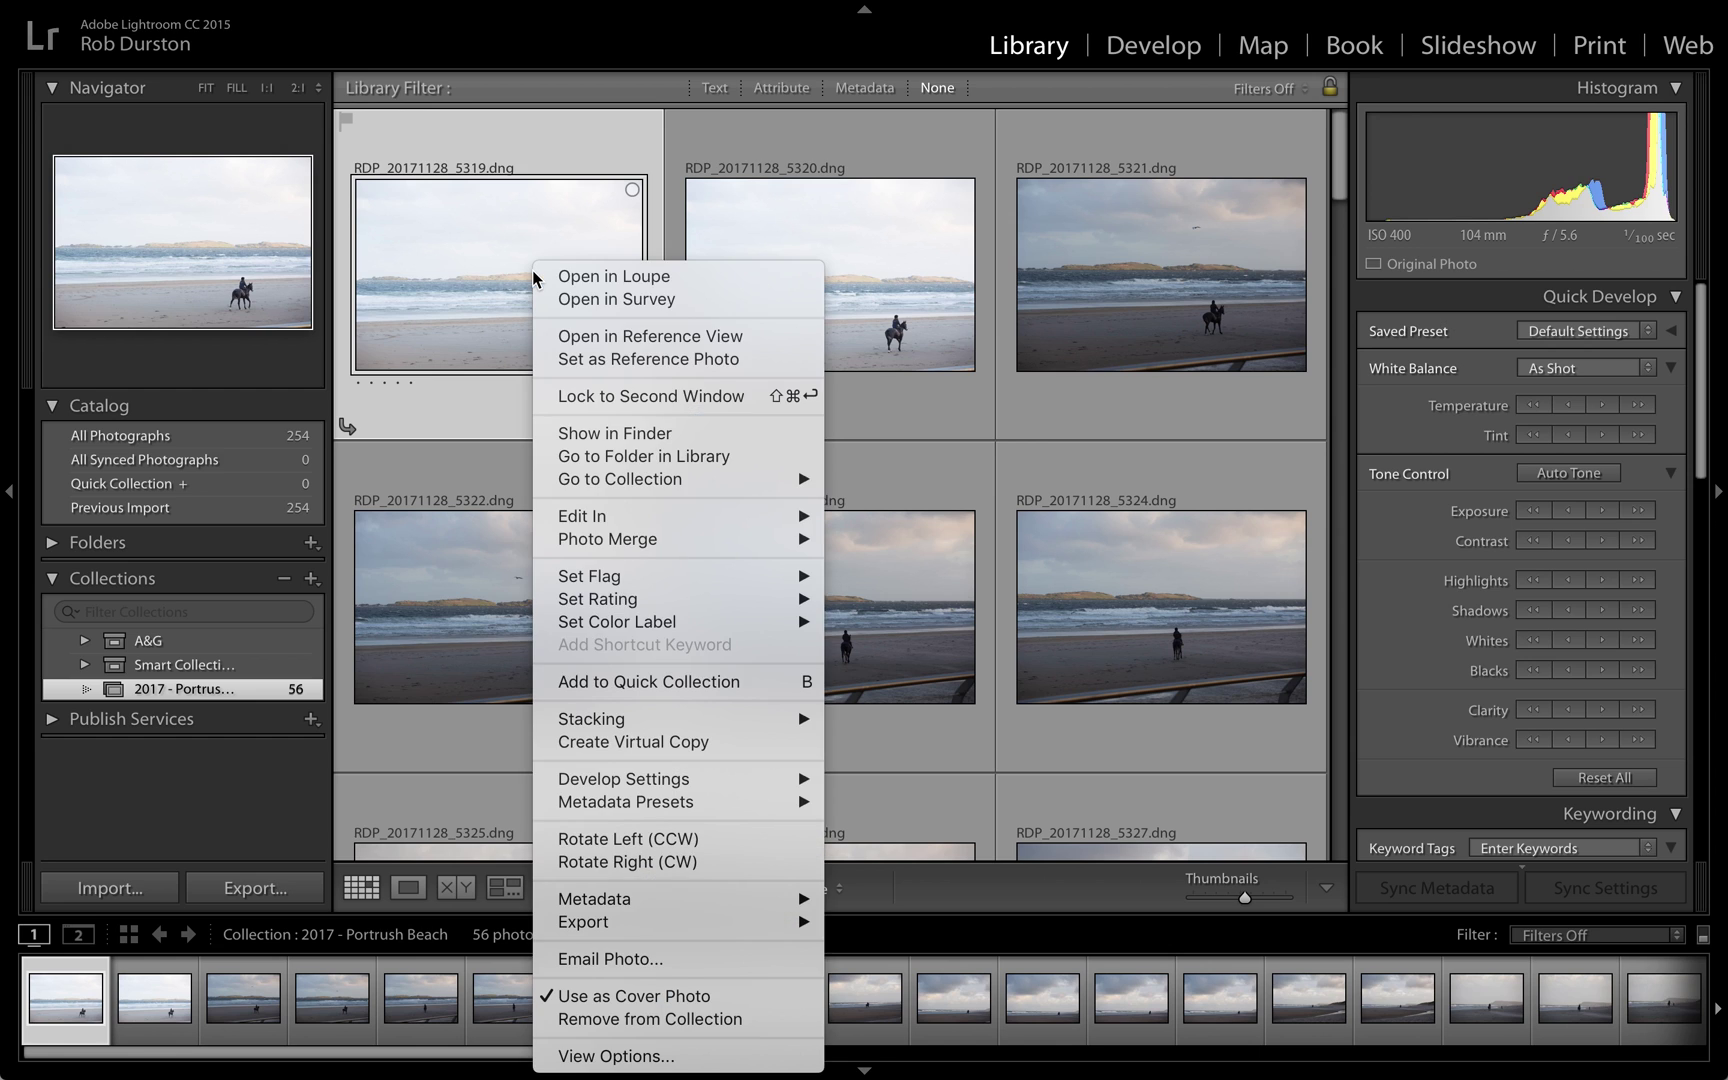
click(589, 436)
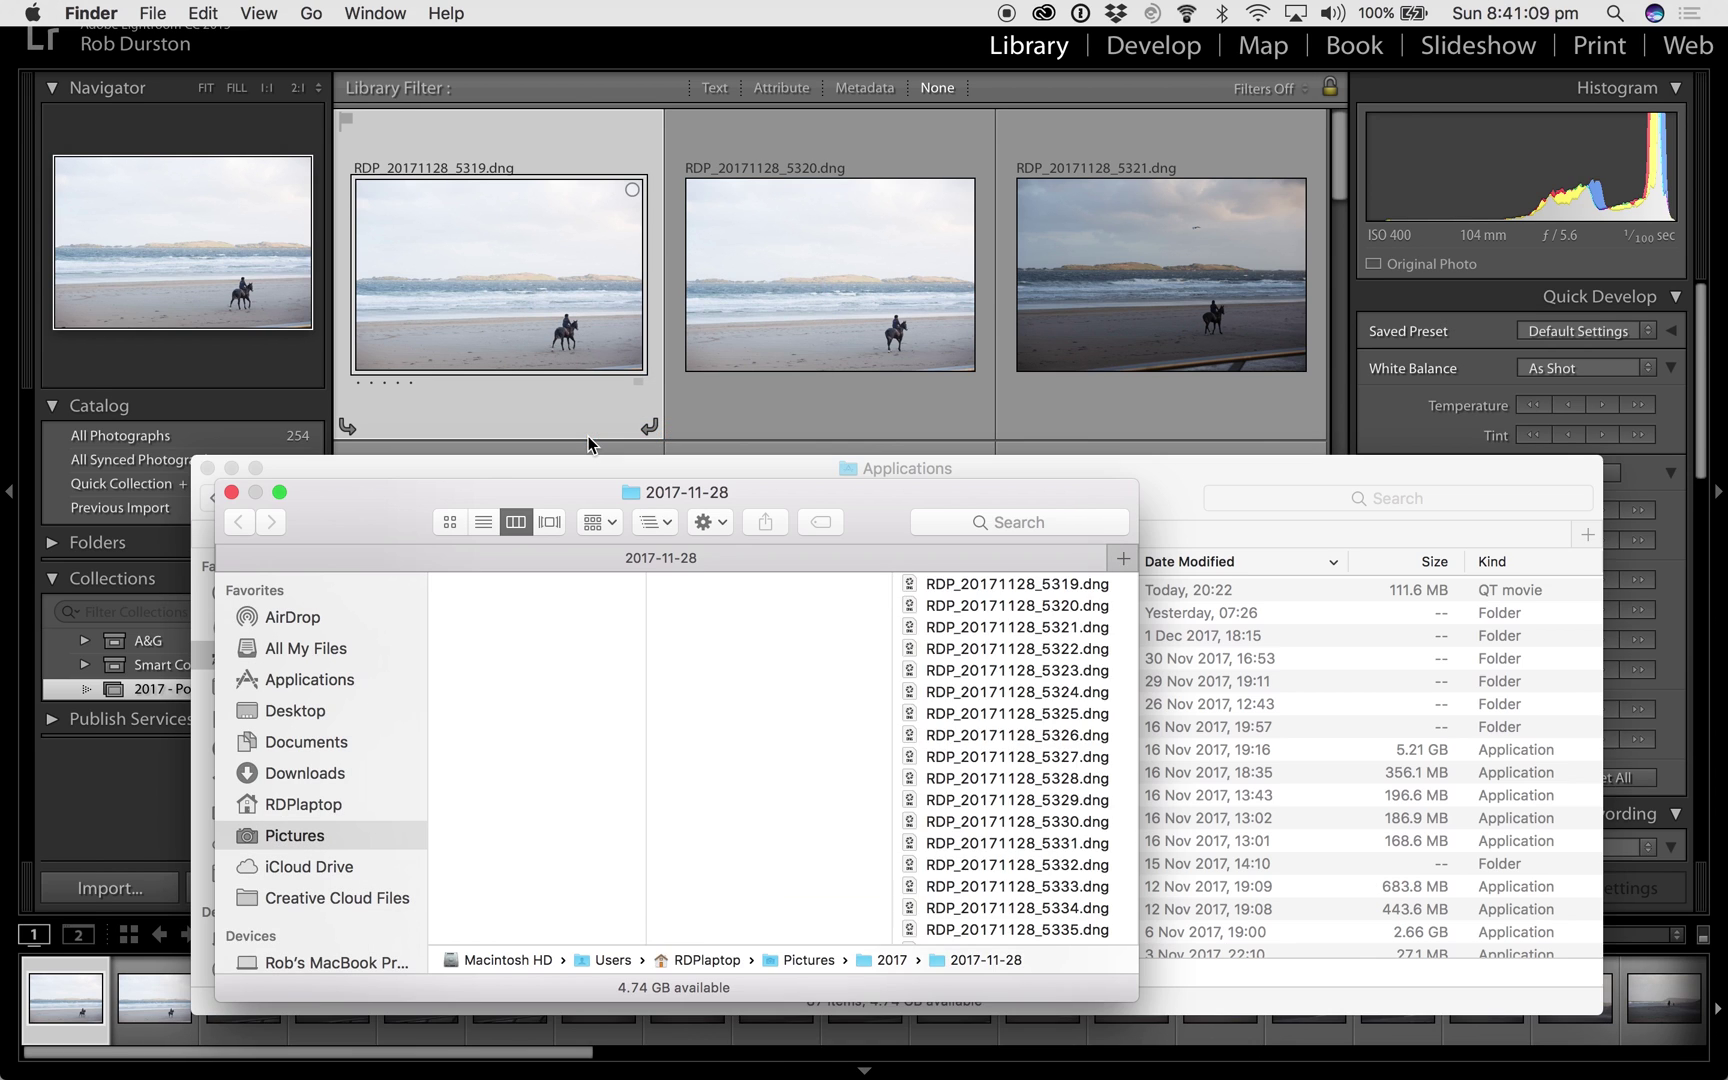
drag(536, 479, 654, 148)
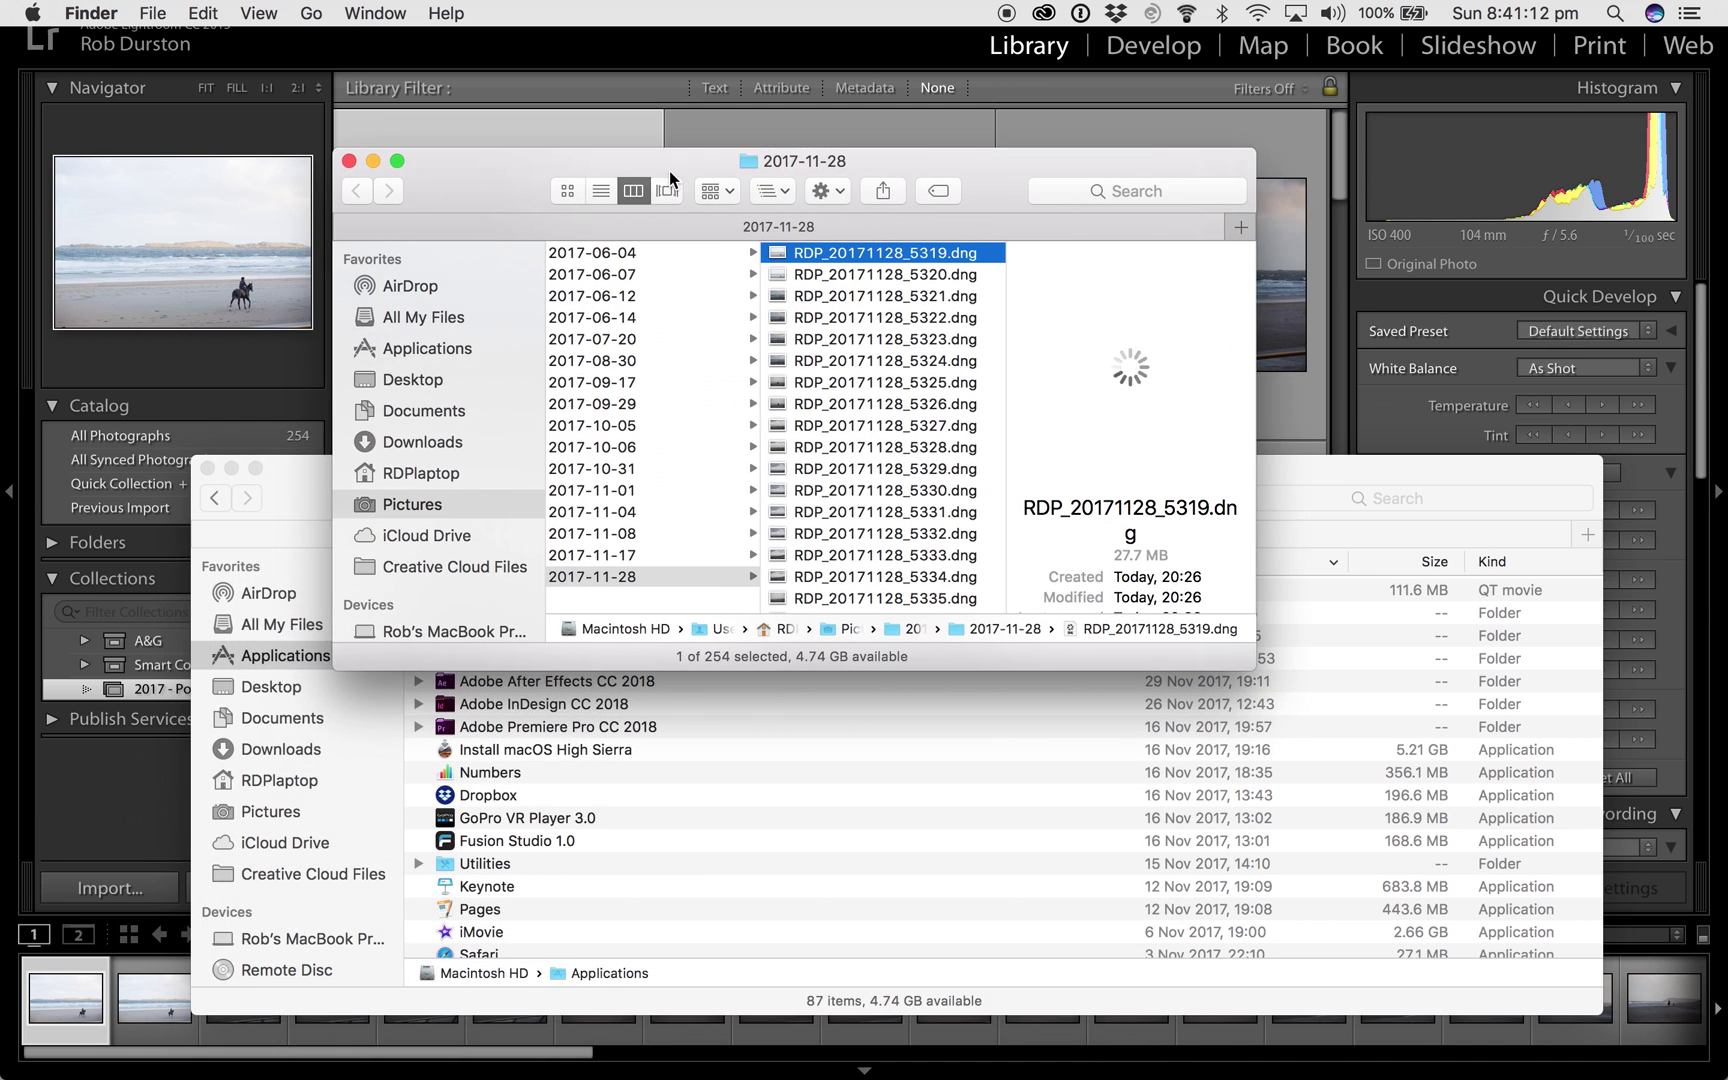
drag(1236, 670, 1580, 1078)
- Look through the DNG files in the 2017-11-28 folder down to the last one, and return to Lightroom
scroll(1137, 886, down, 10)
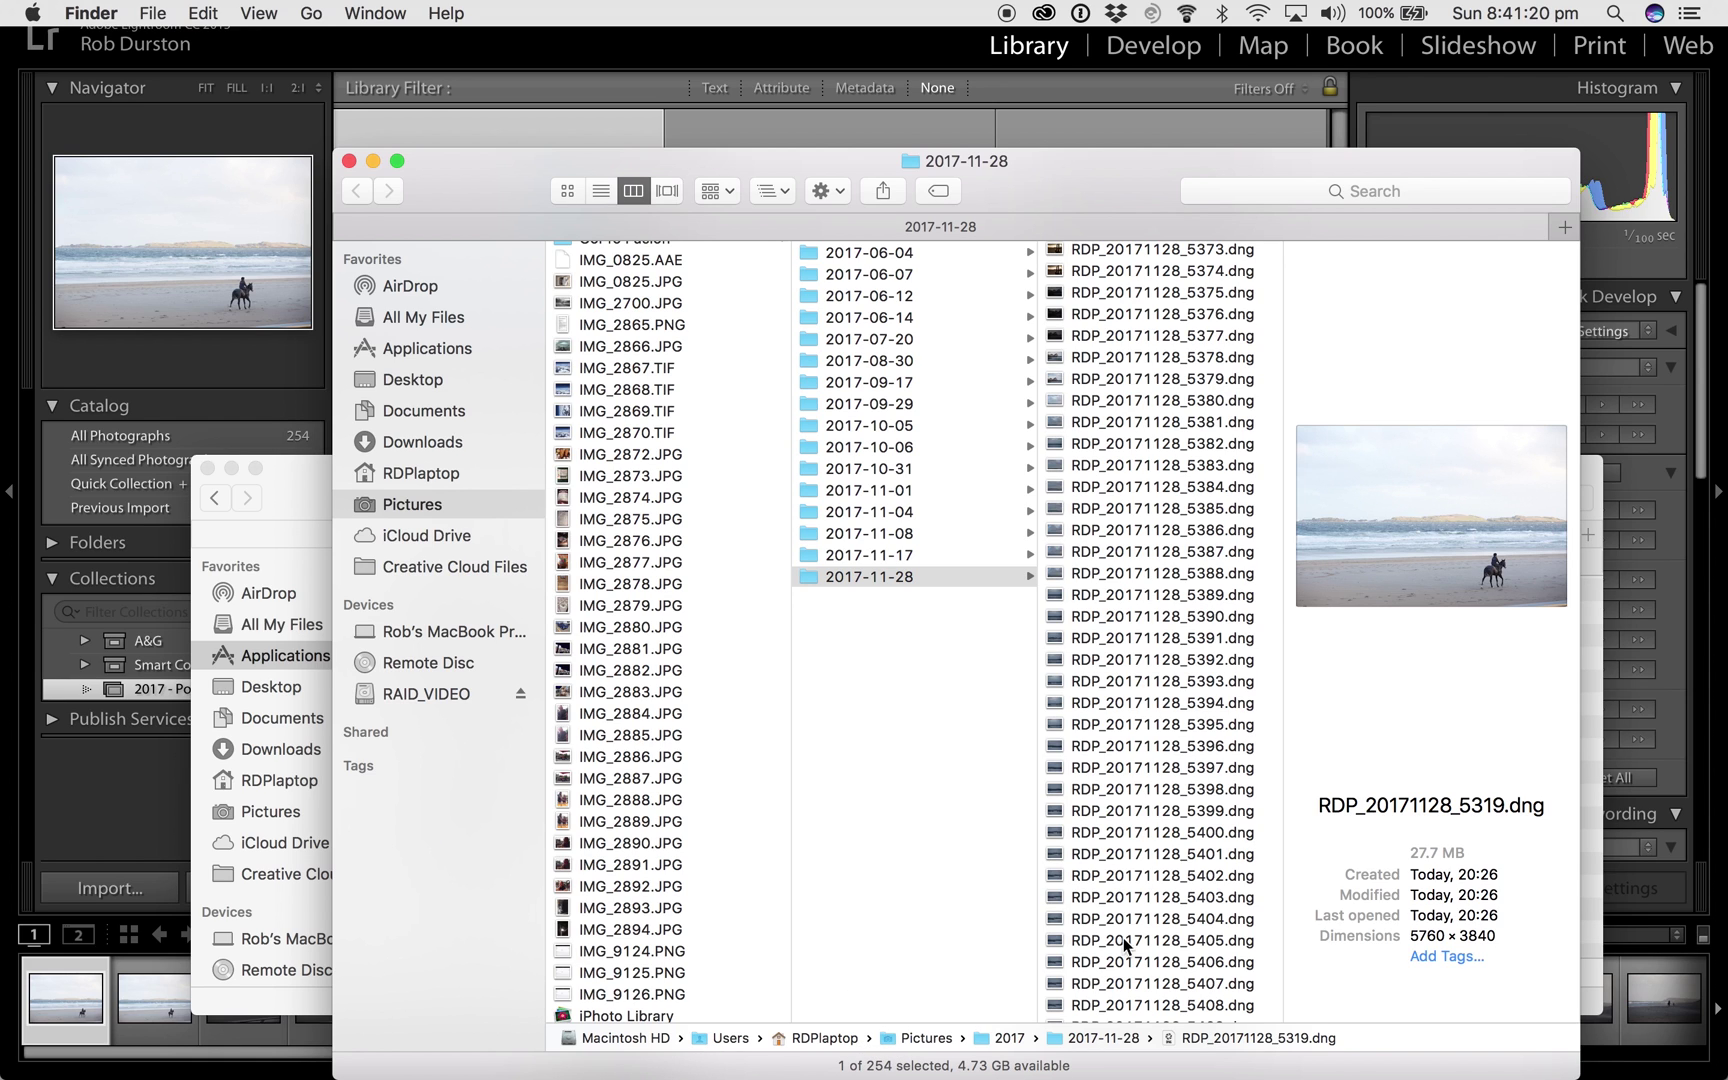
scroll(1141, 479, down, 20)
scroll(1149, 492, down, 8)
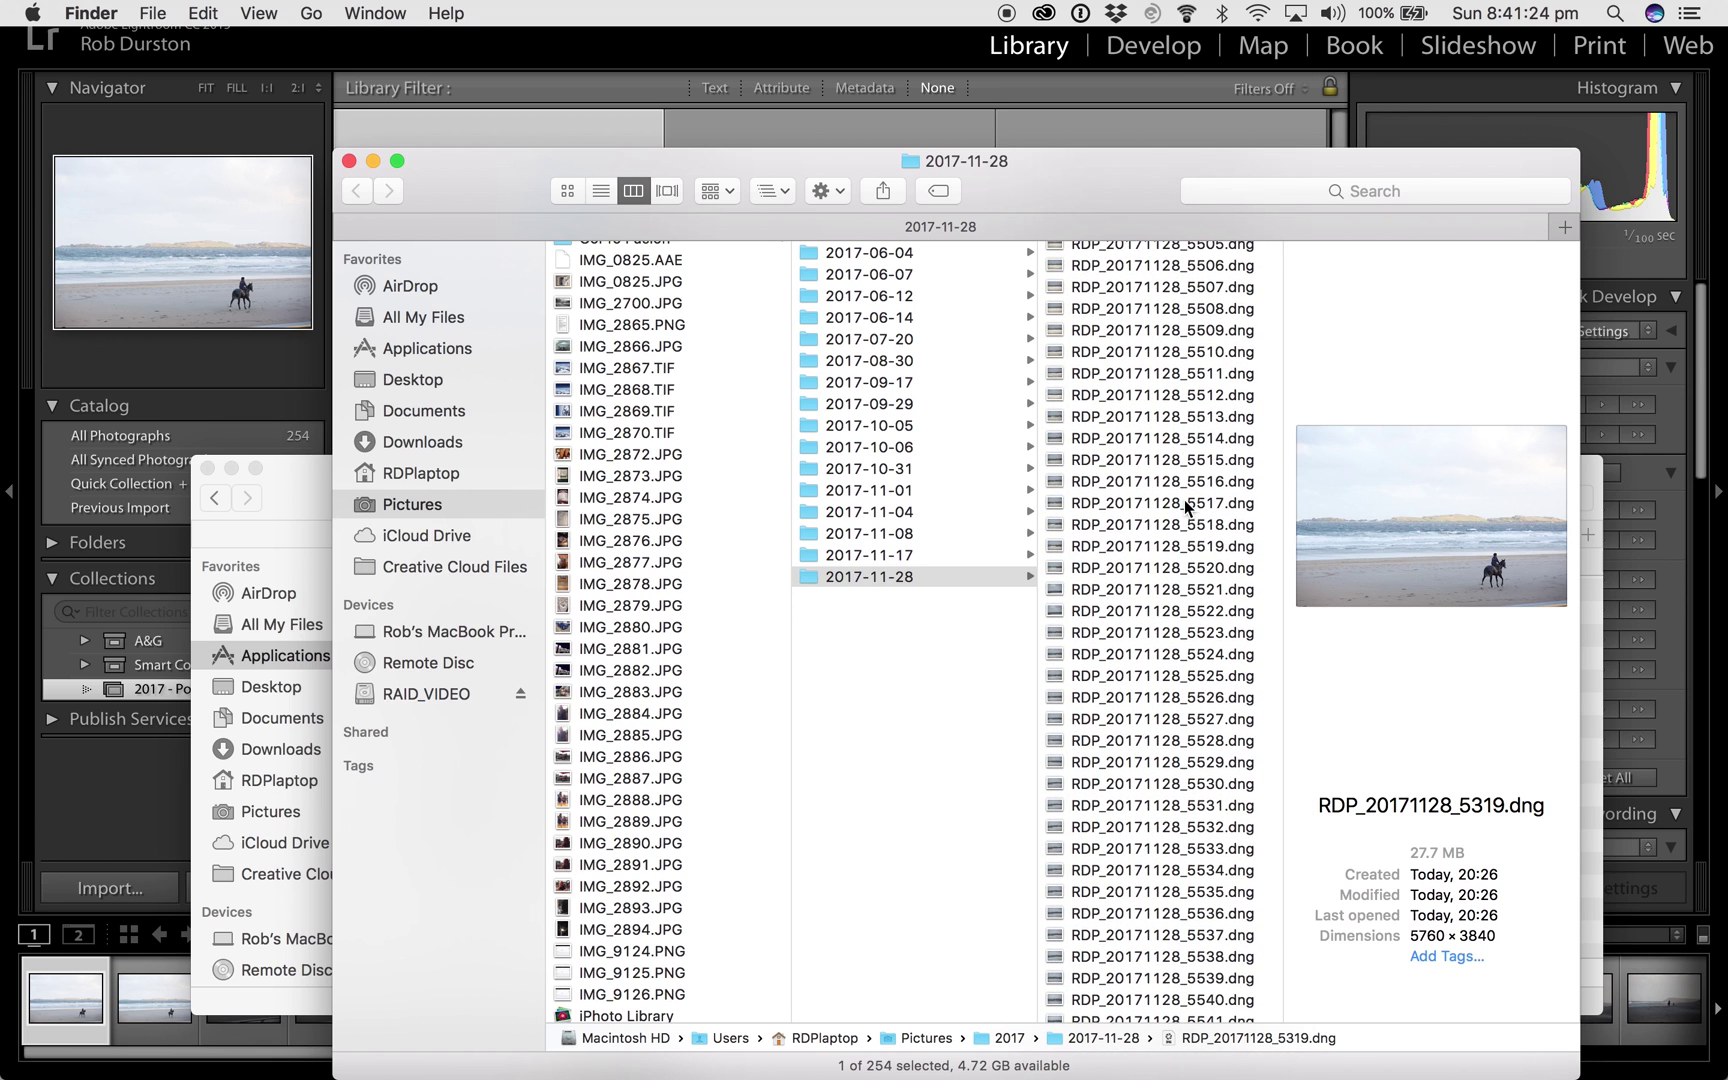
scroll(1137, 530, down, 6)
scroll(1135, 535, down, 2)
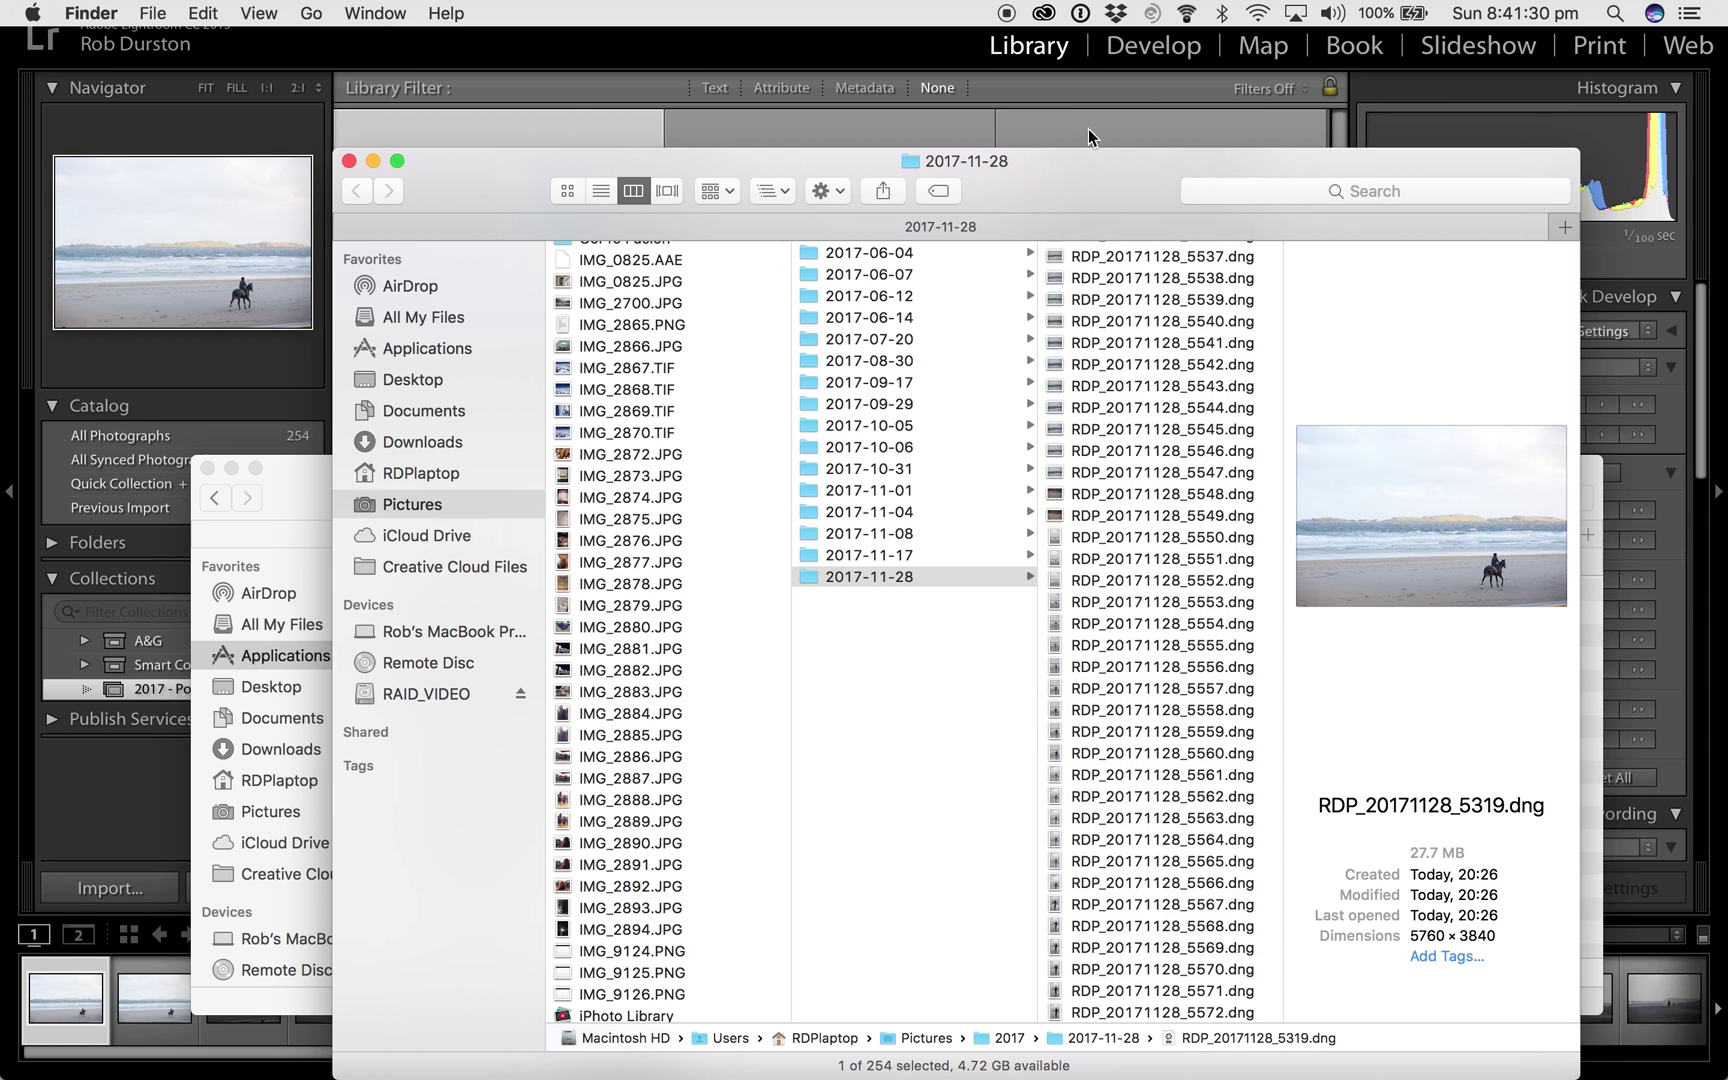
click(801, 49)
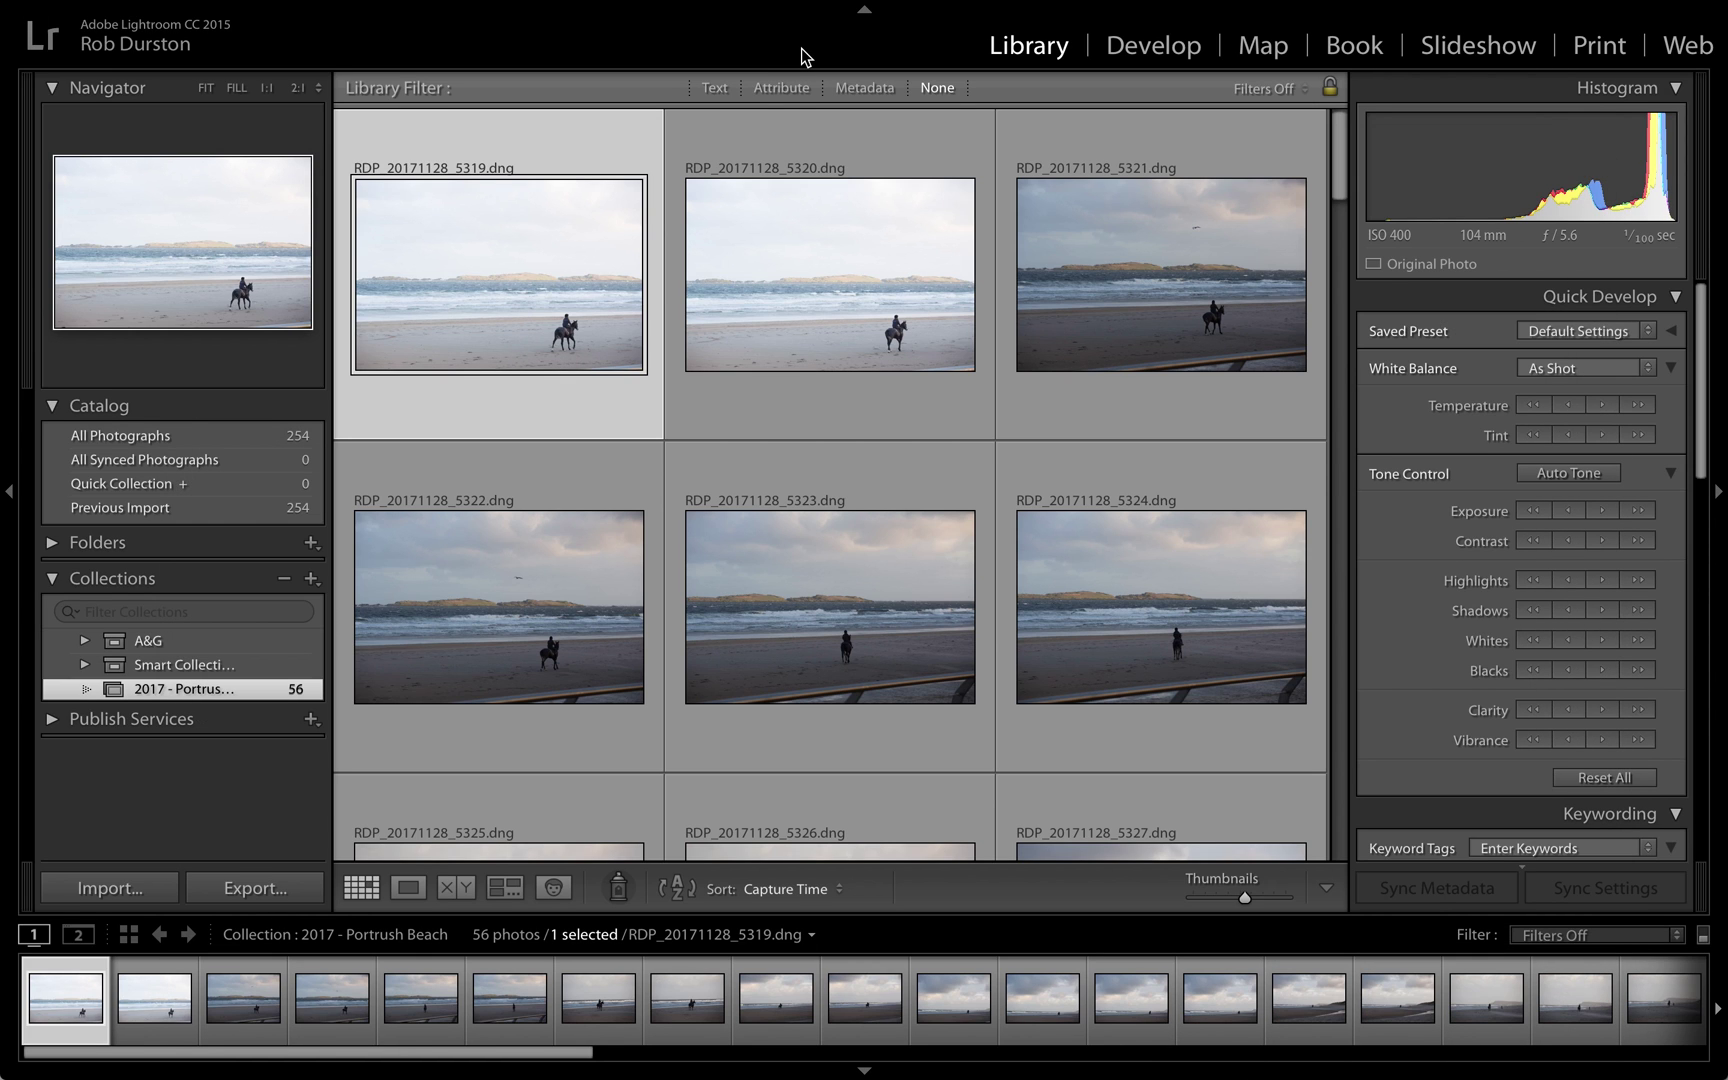
- Show the Previous Import photos and select RDP_20171128_5375.dng, the first photo not yet in a collection
mouse_move(848, 406)
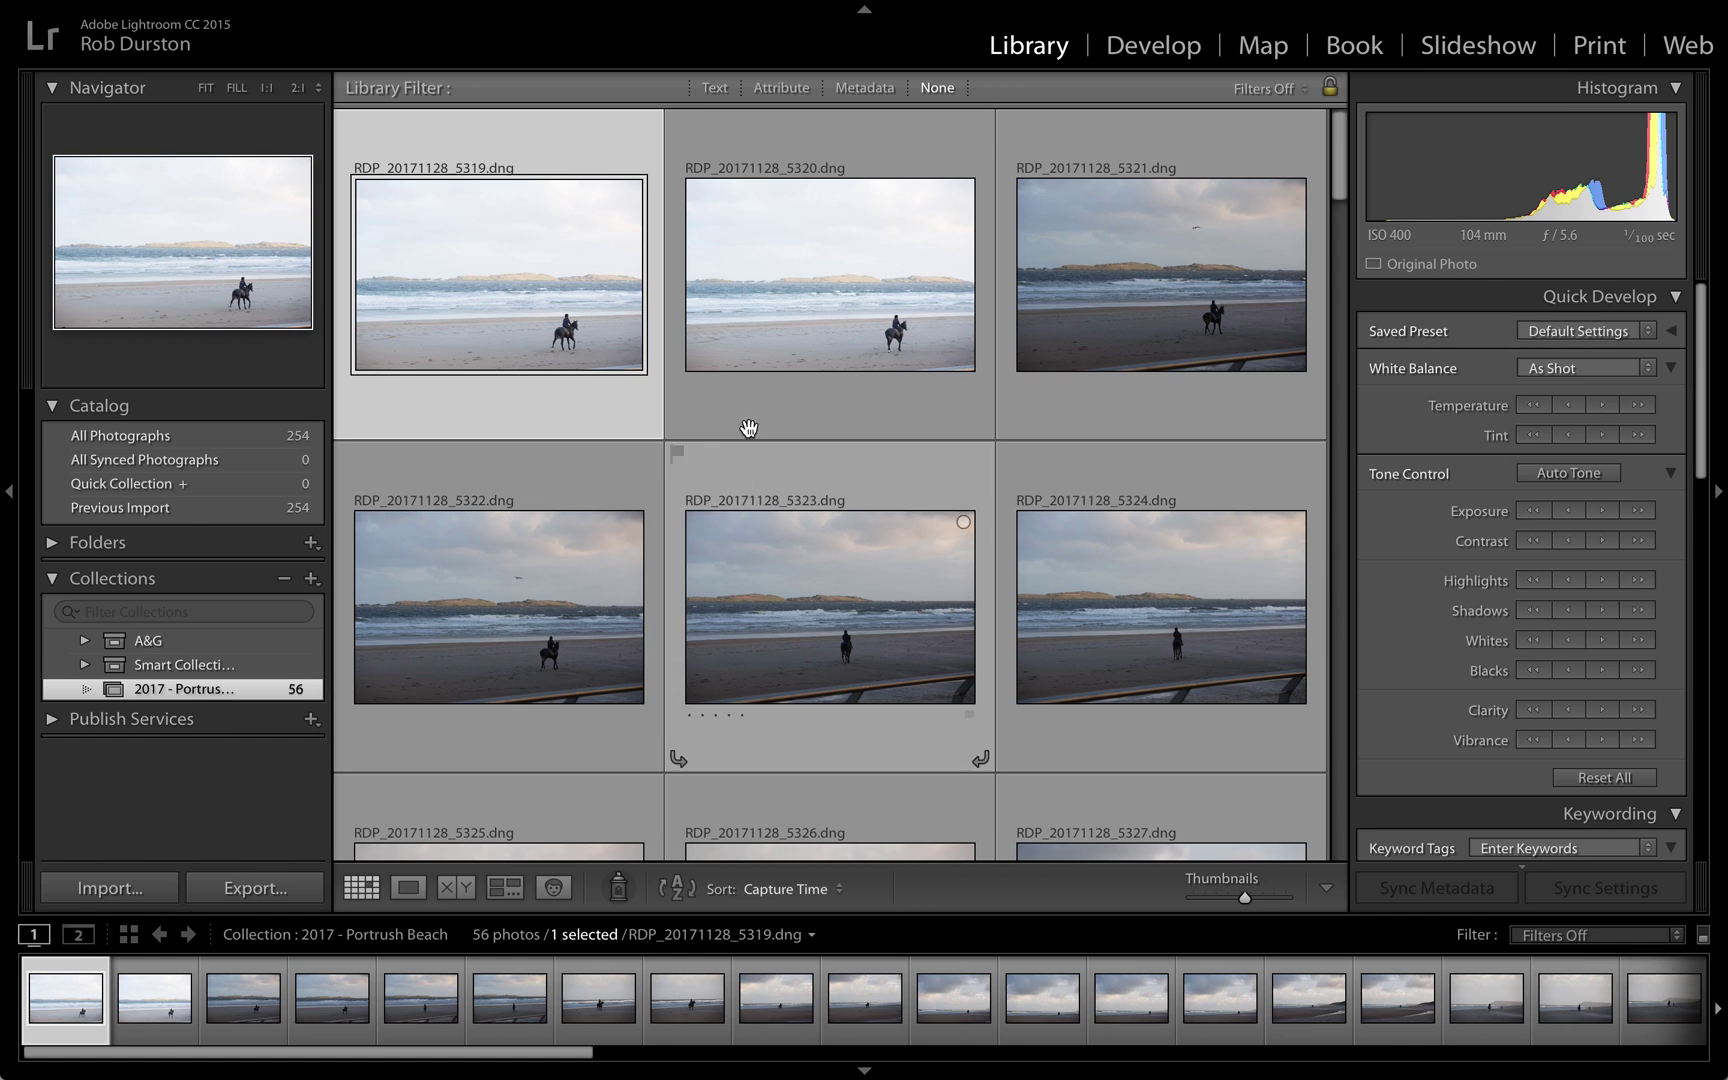
click(198, 509)
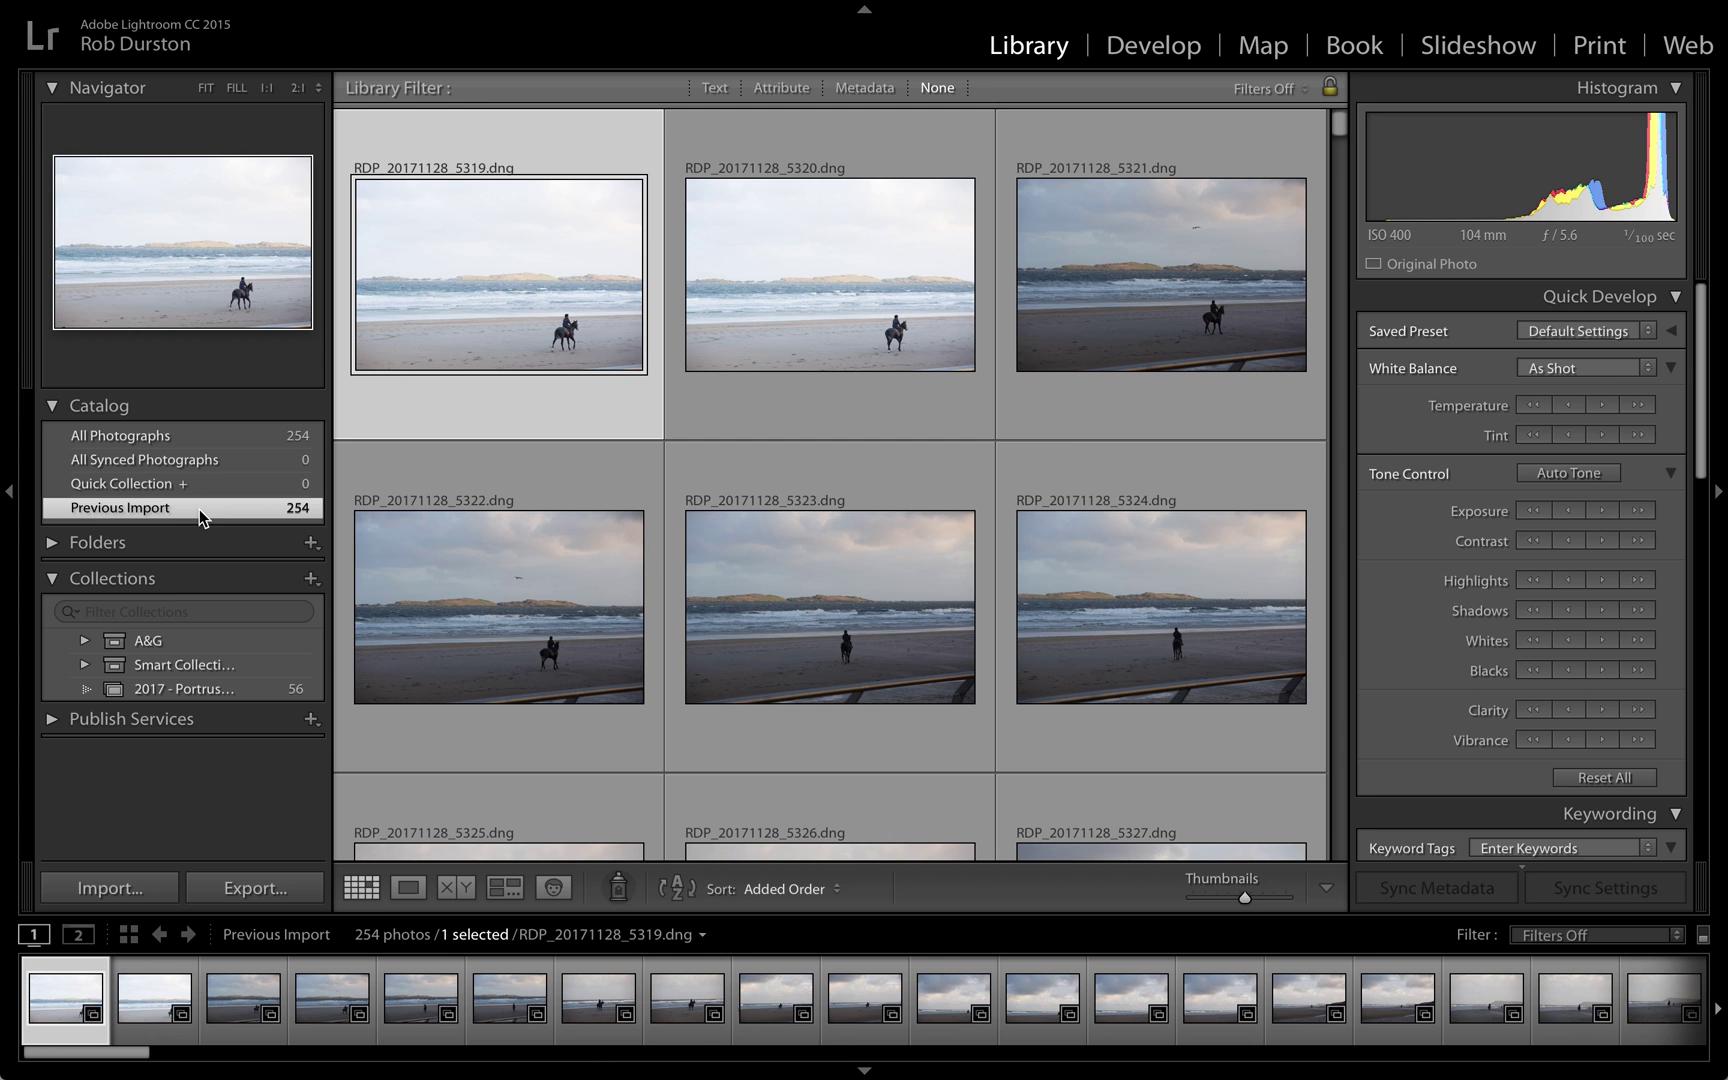
scroll(688, 375, down, 10)
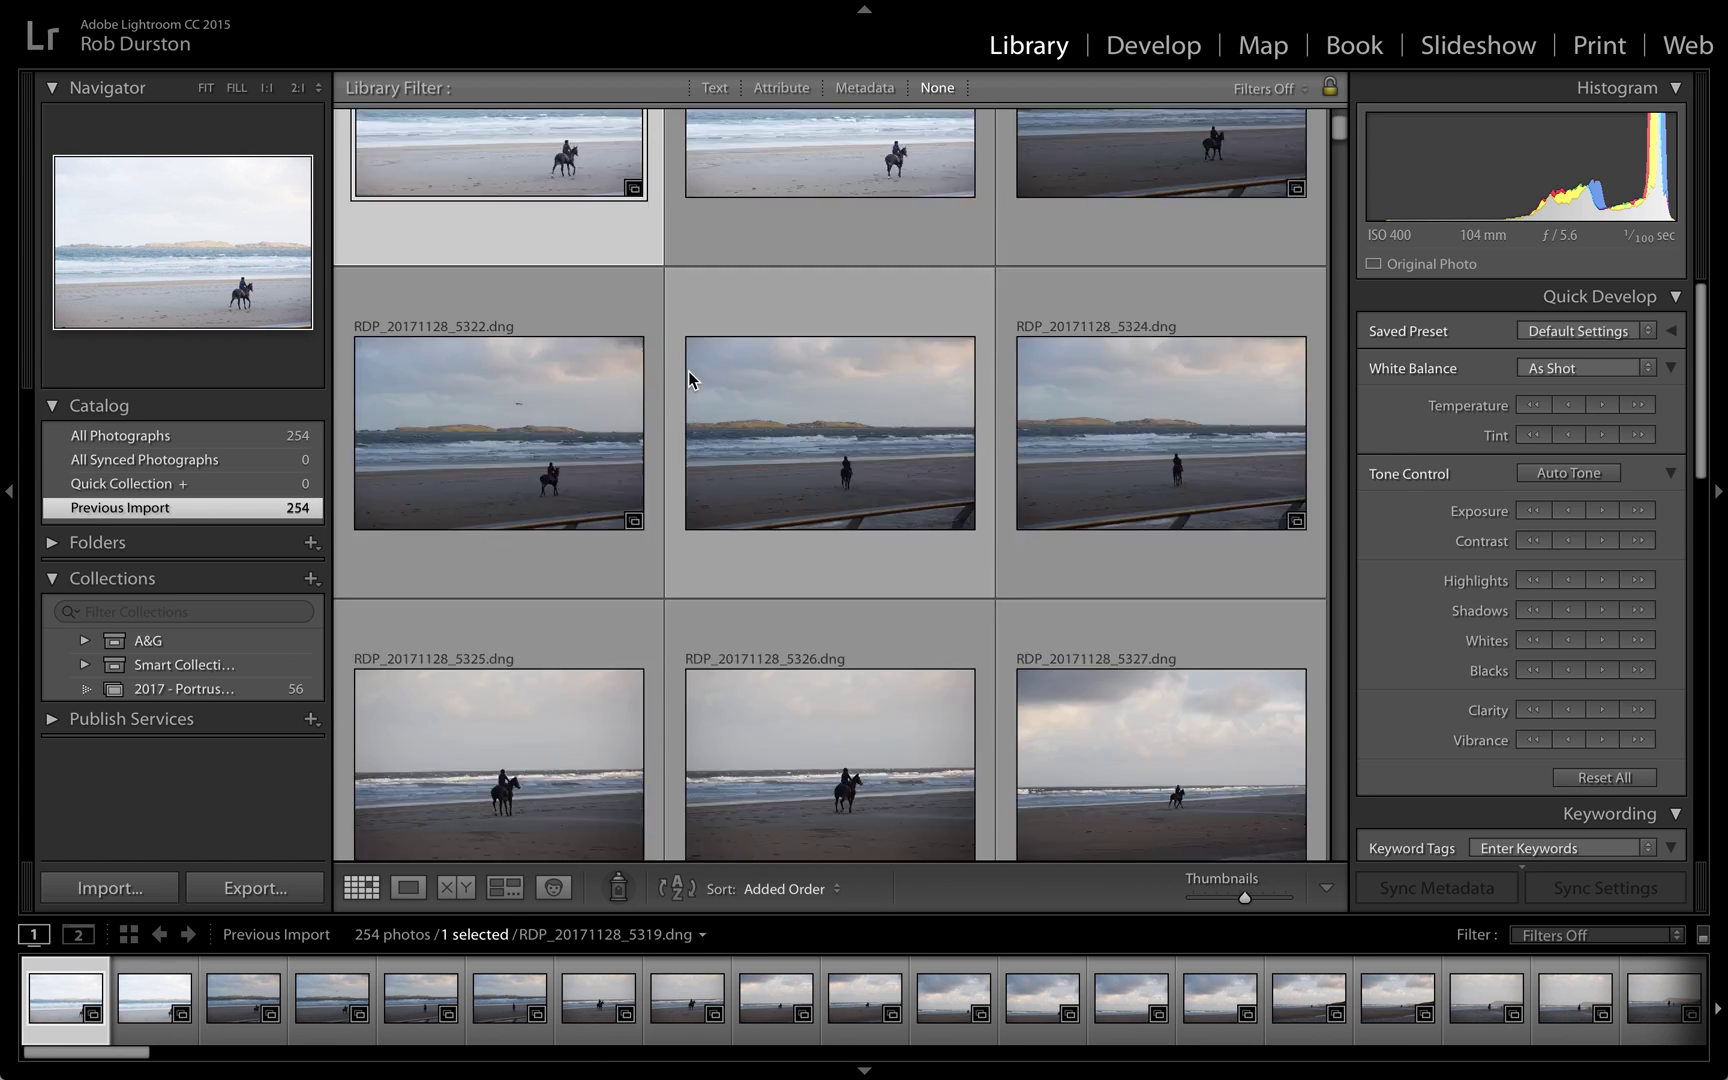
scroll(688, 380, down, 10)
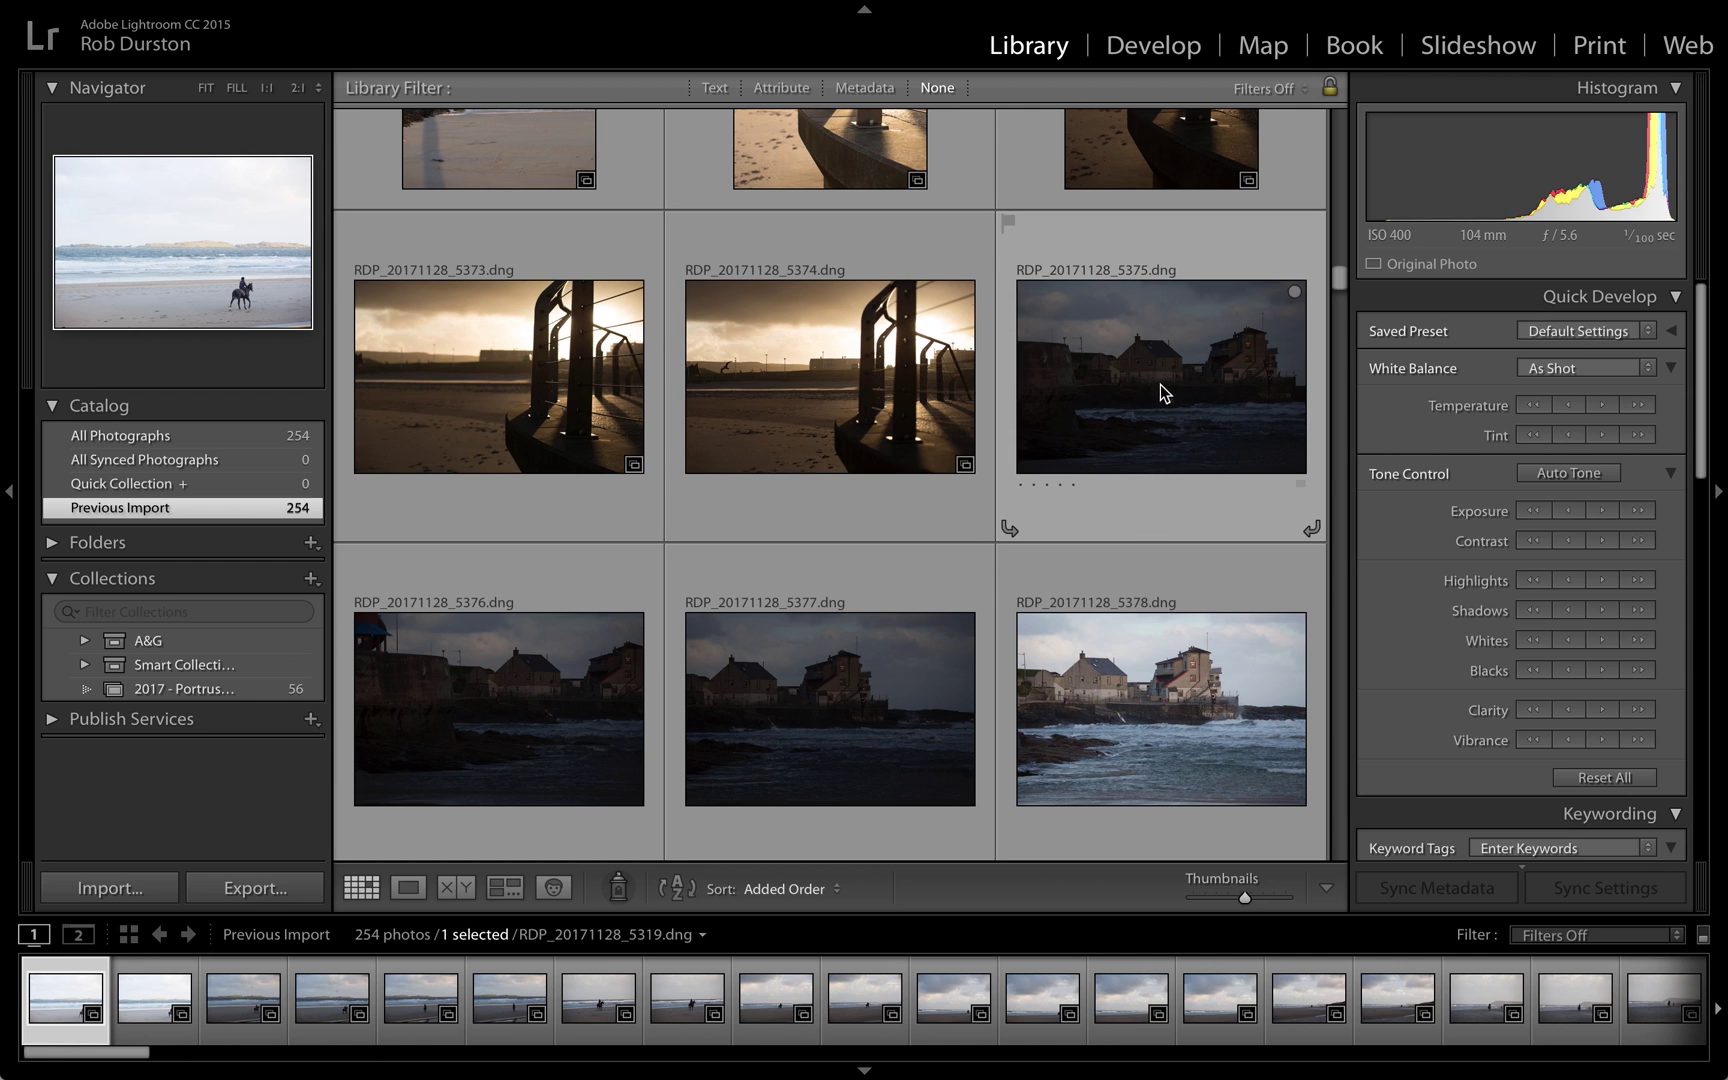
click(1152, 392)
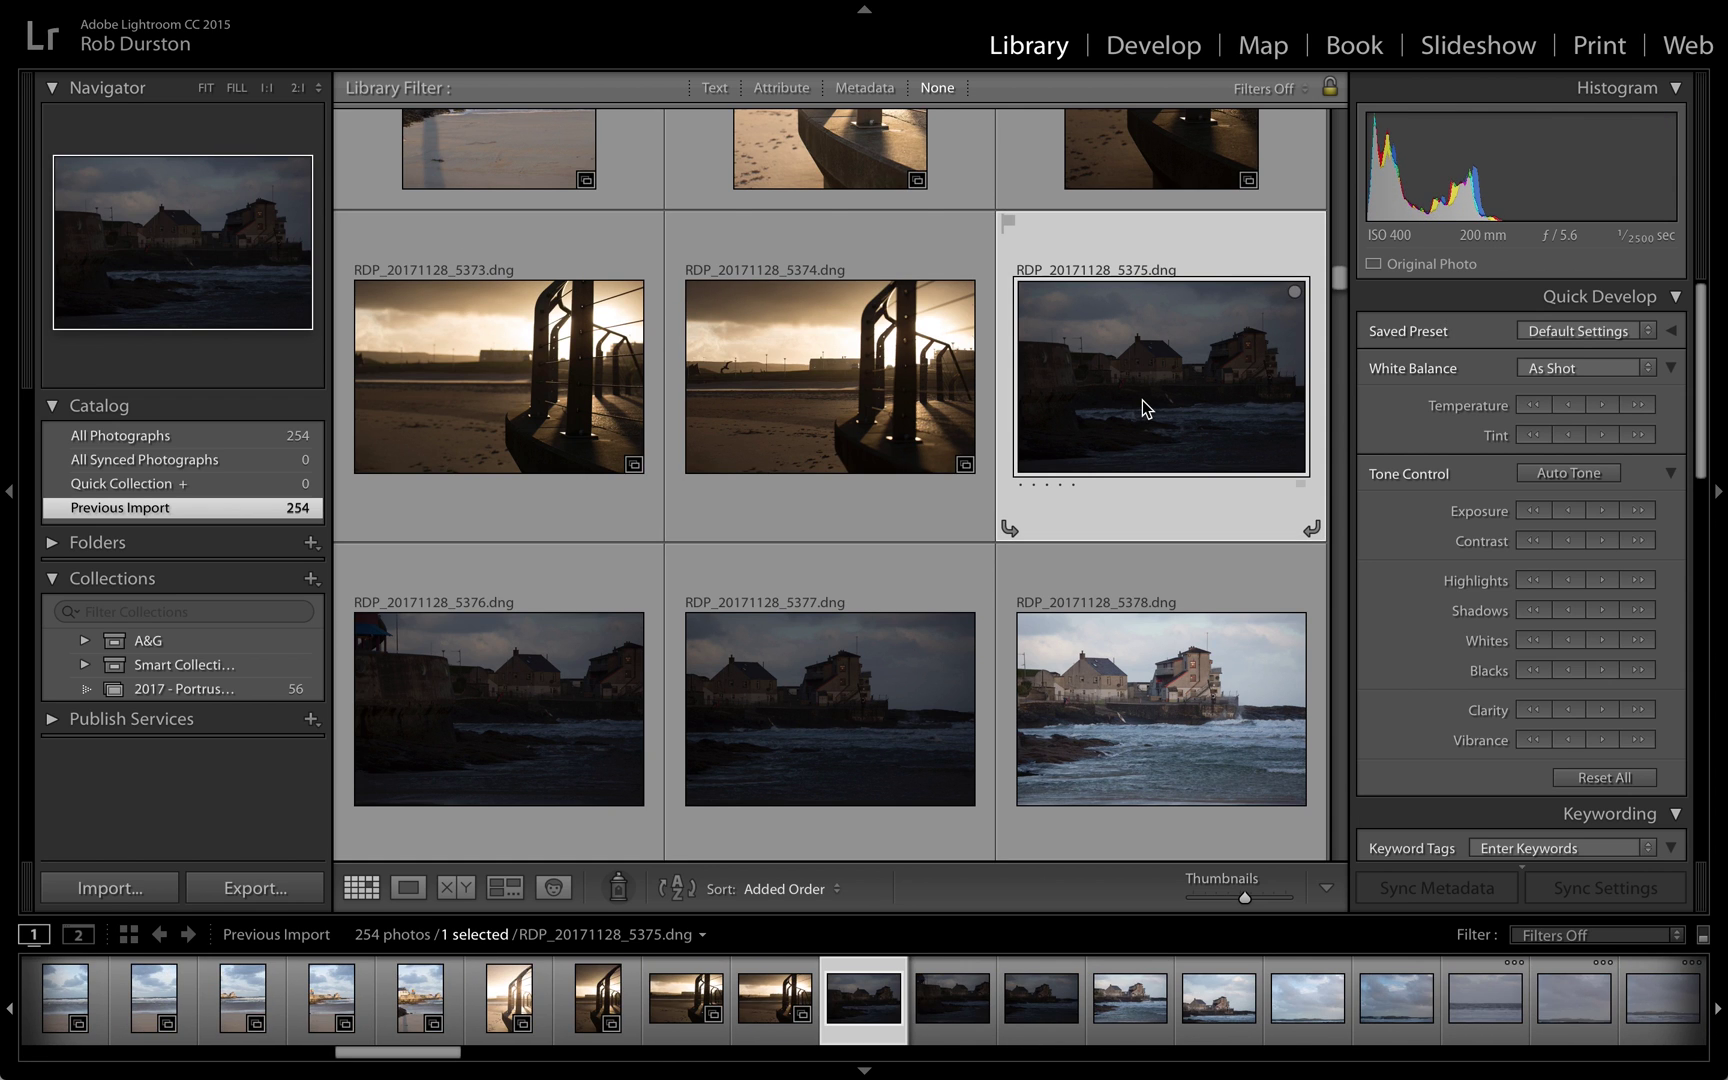
- Extend the selection through the last imported photo, RDP_20171128_5572.dng
scroll(1142, 400, down, 5)
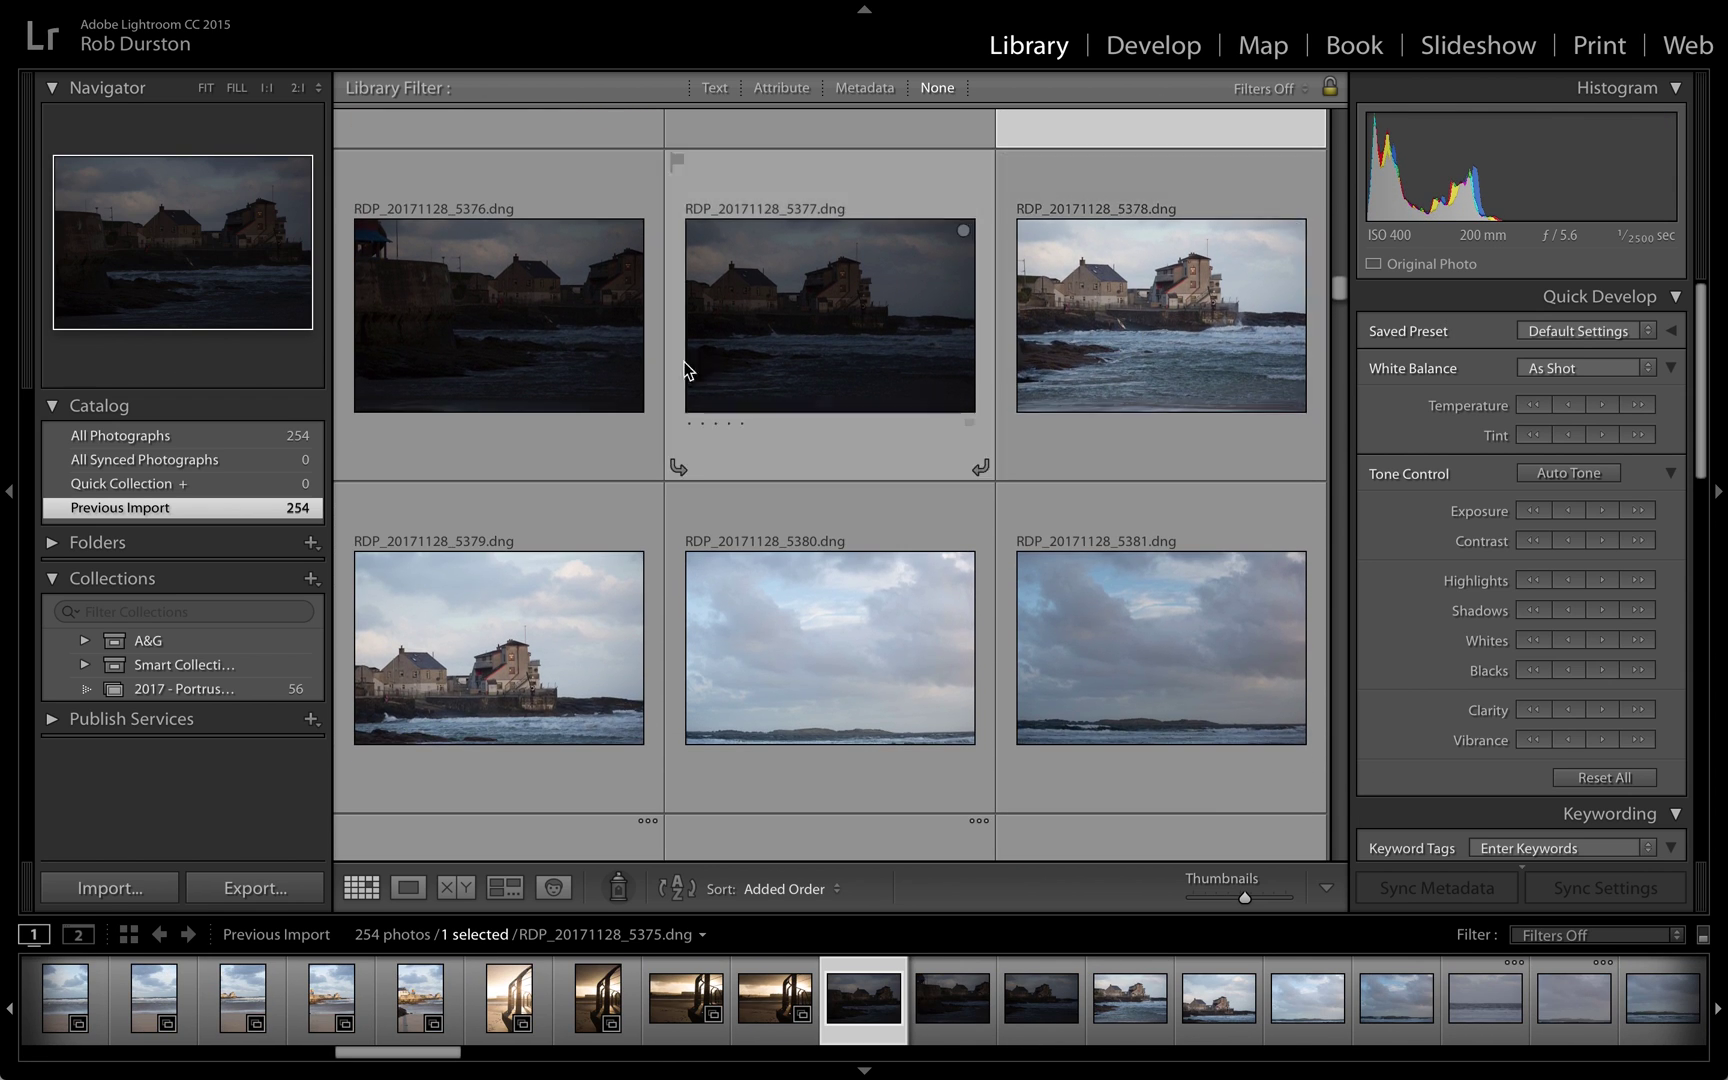
scroll(896, 471, down, 8)
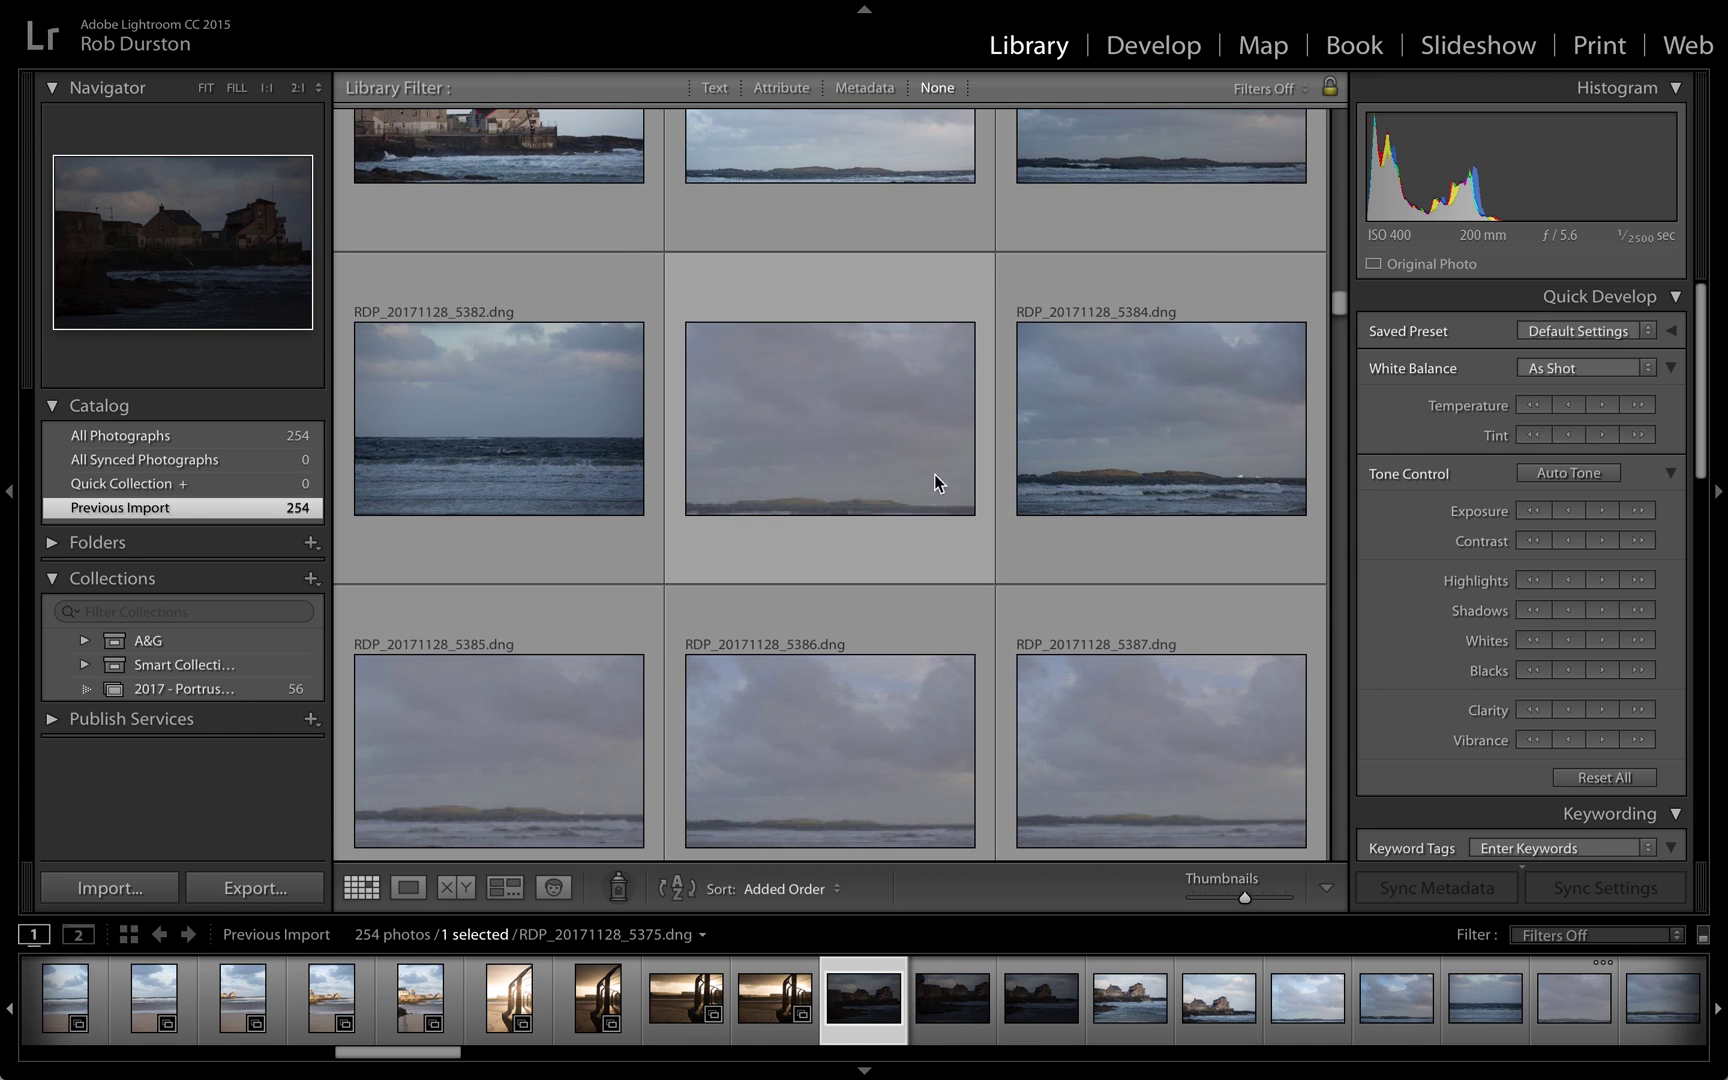
scroll(1040, 478, down, 5)
scroll(1040, 474, down, 10)
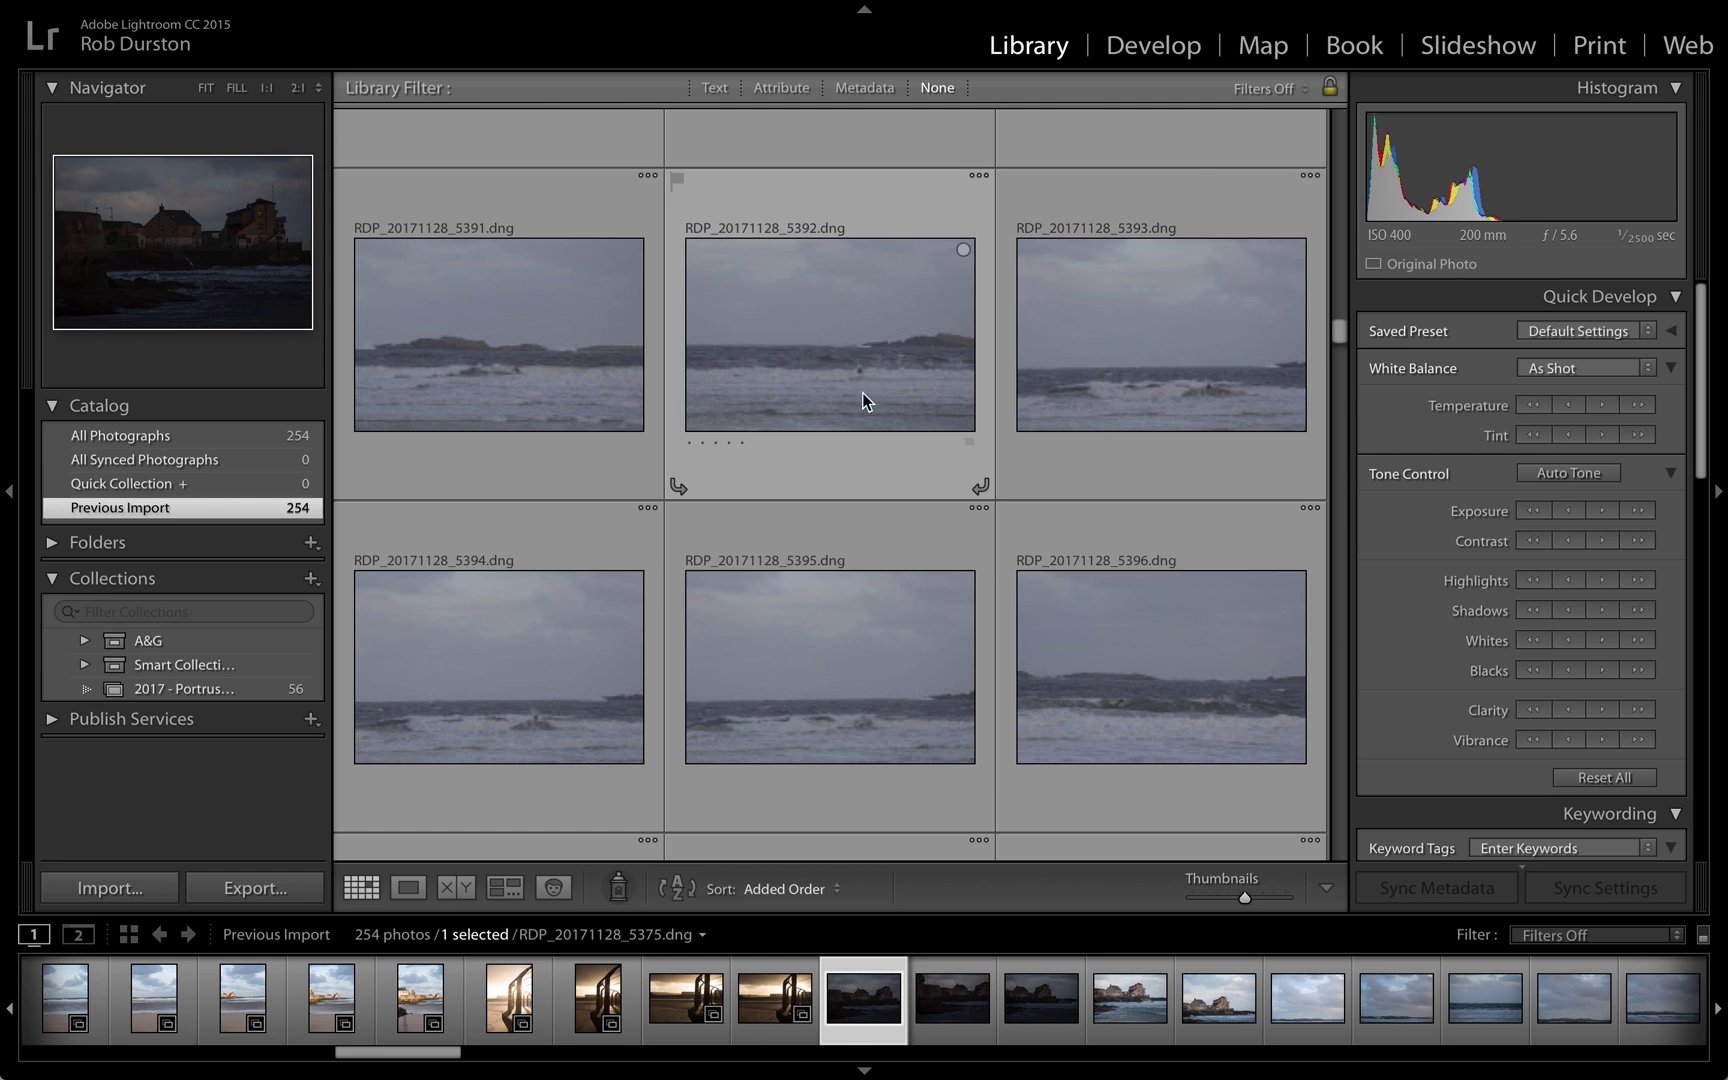
scroll(888, 388, down, 20)
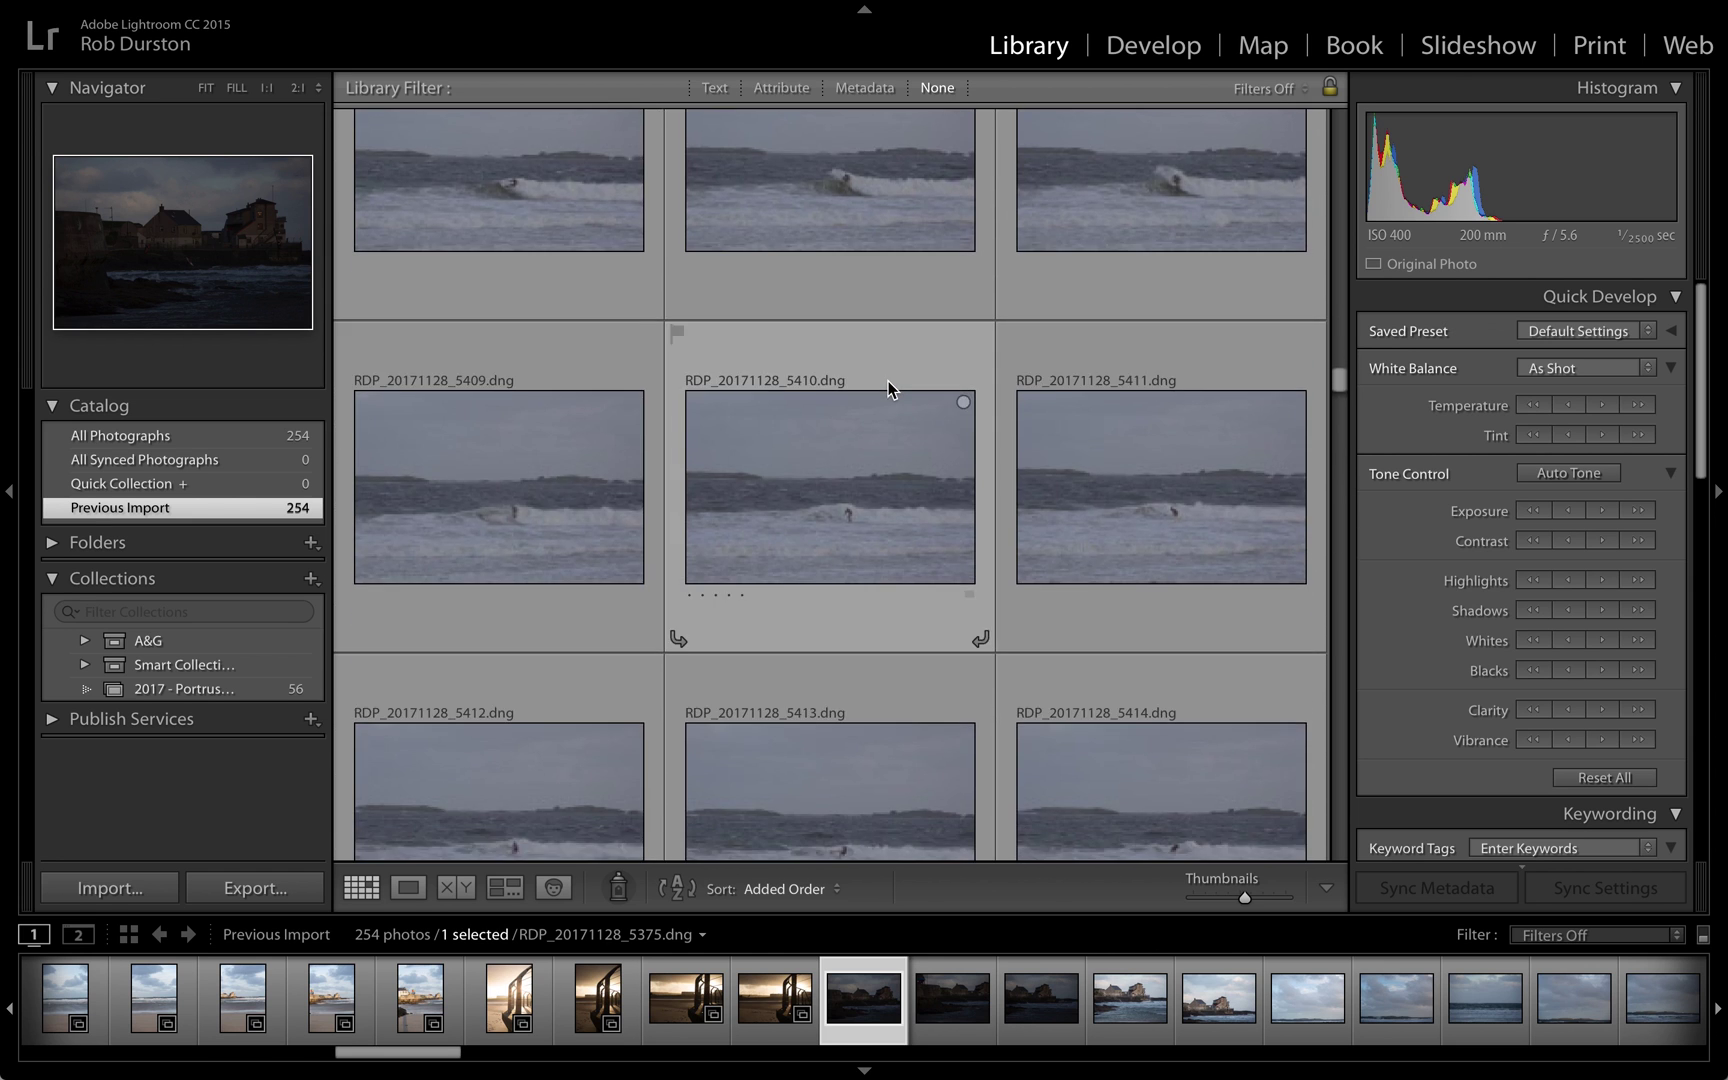
scroll(889, 385, down, 20)
scroll(888, 383, down, 20)
scroll(888, 388, down, 17)
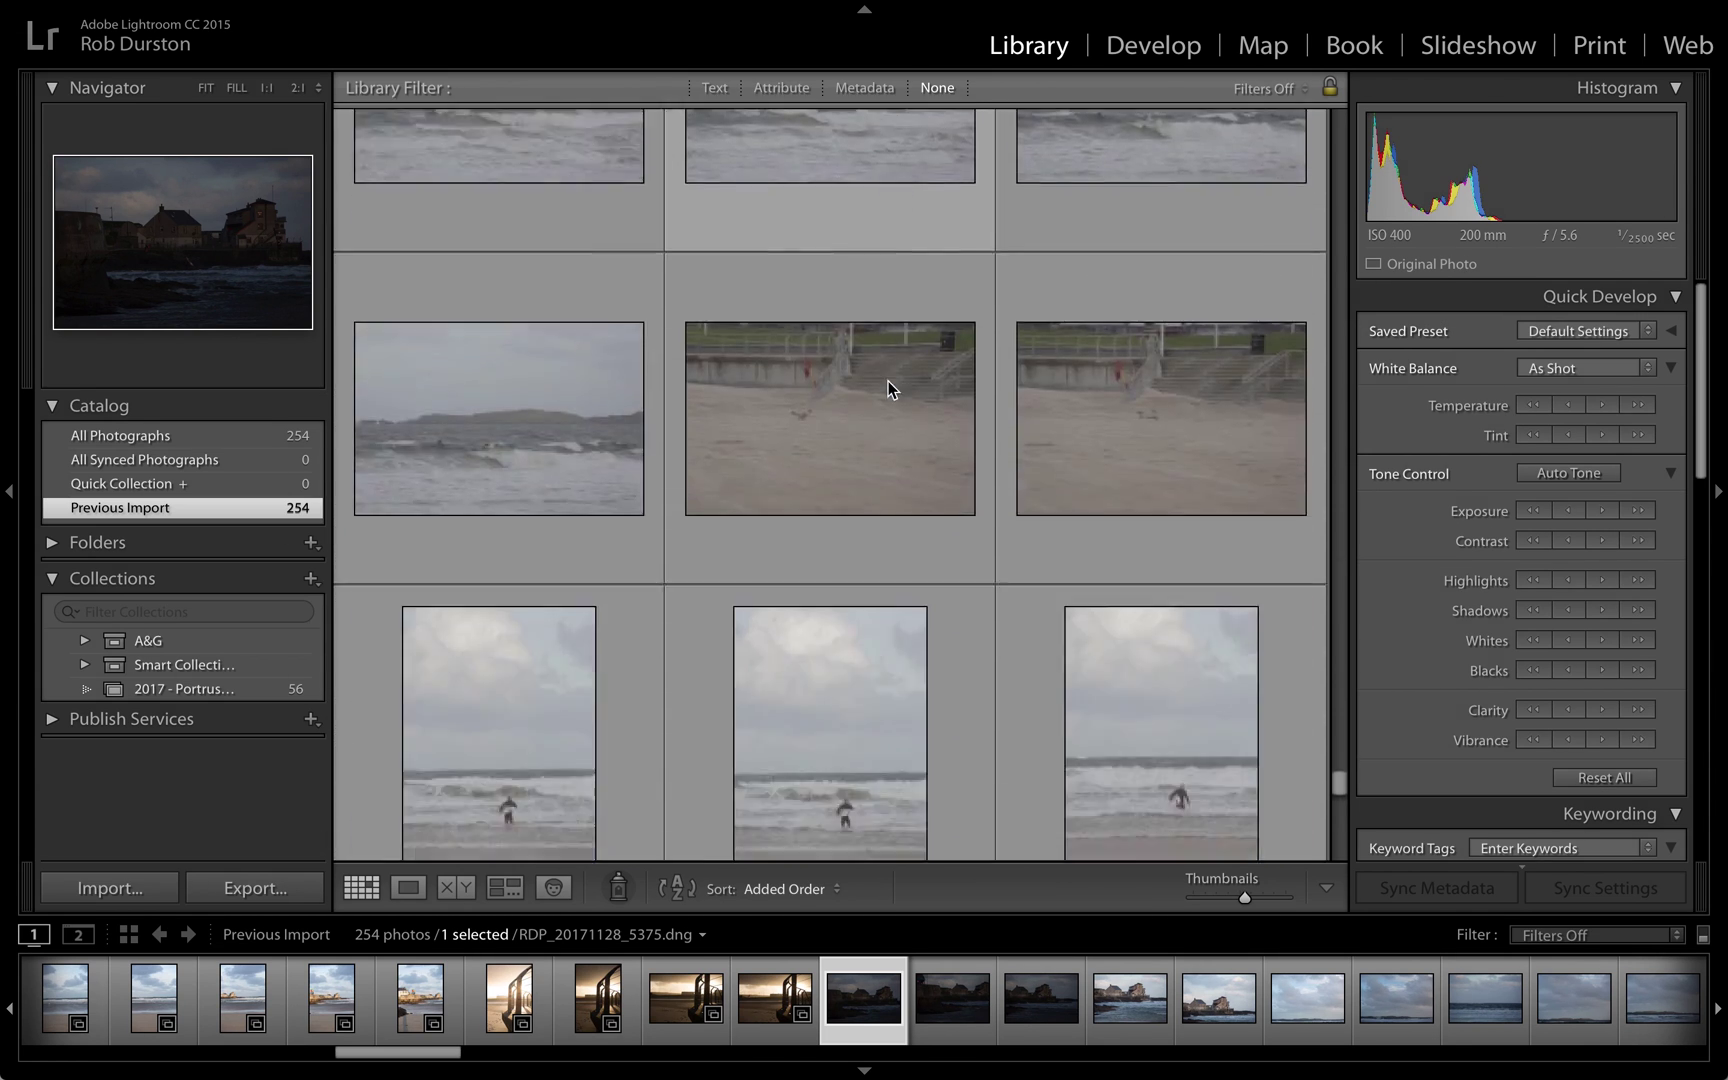
scroll(888, 388, down, 9)
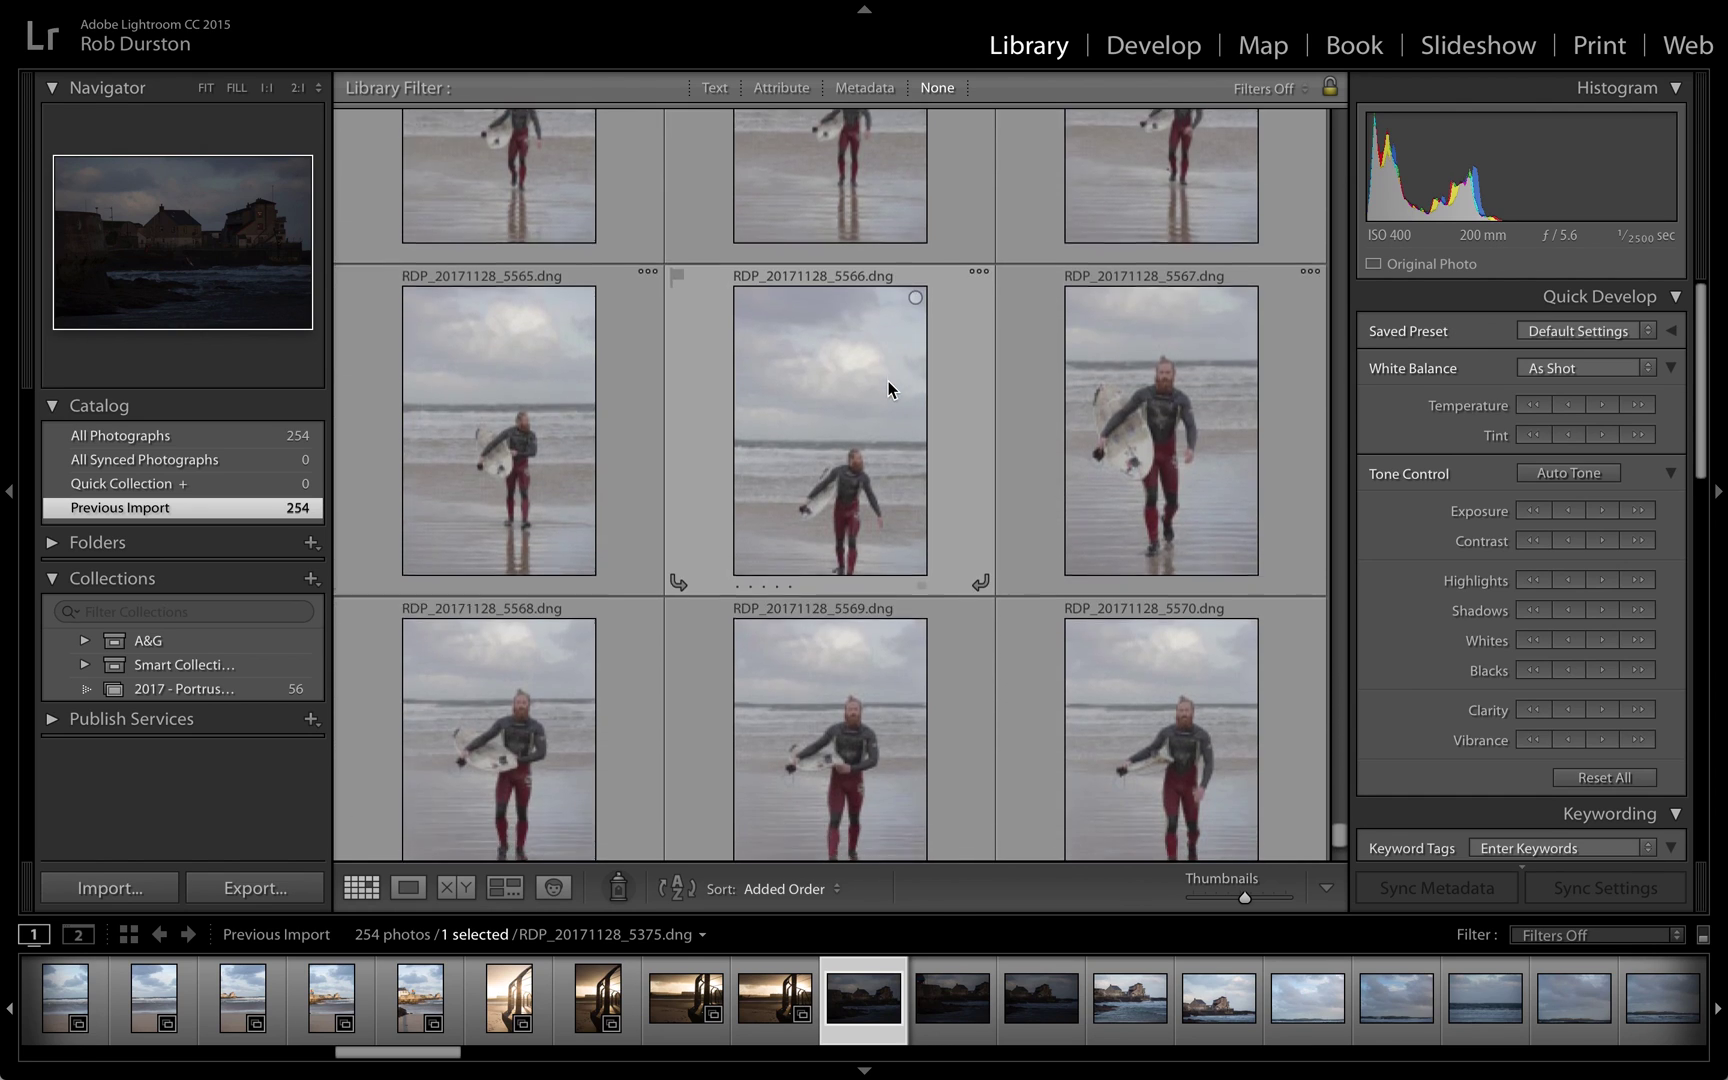
scroll(888, 388, down, 5)
shift+click(873, 634)
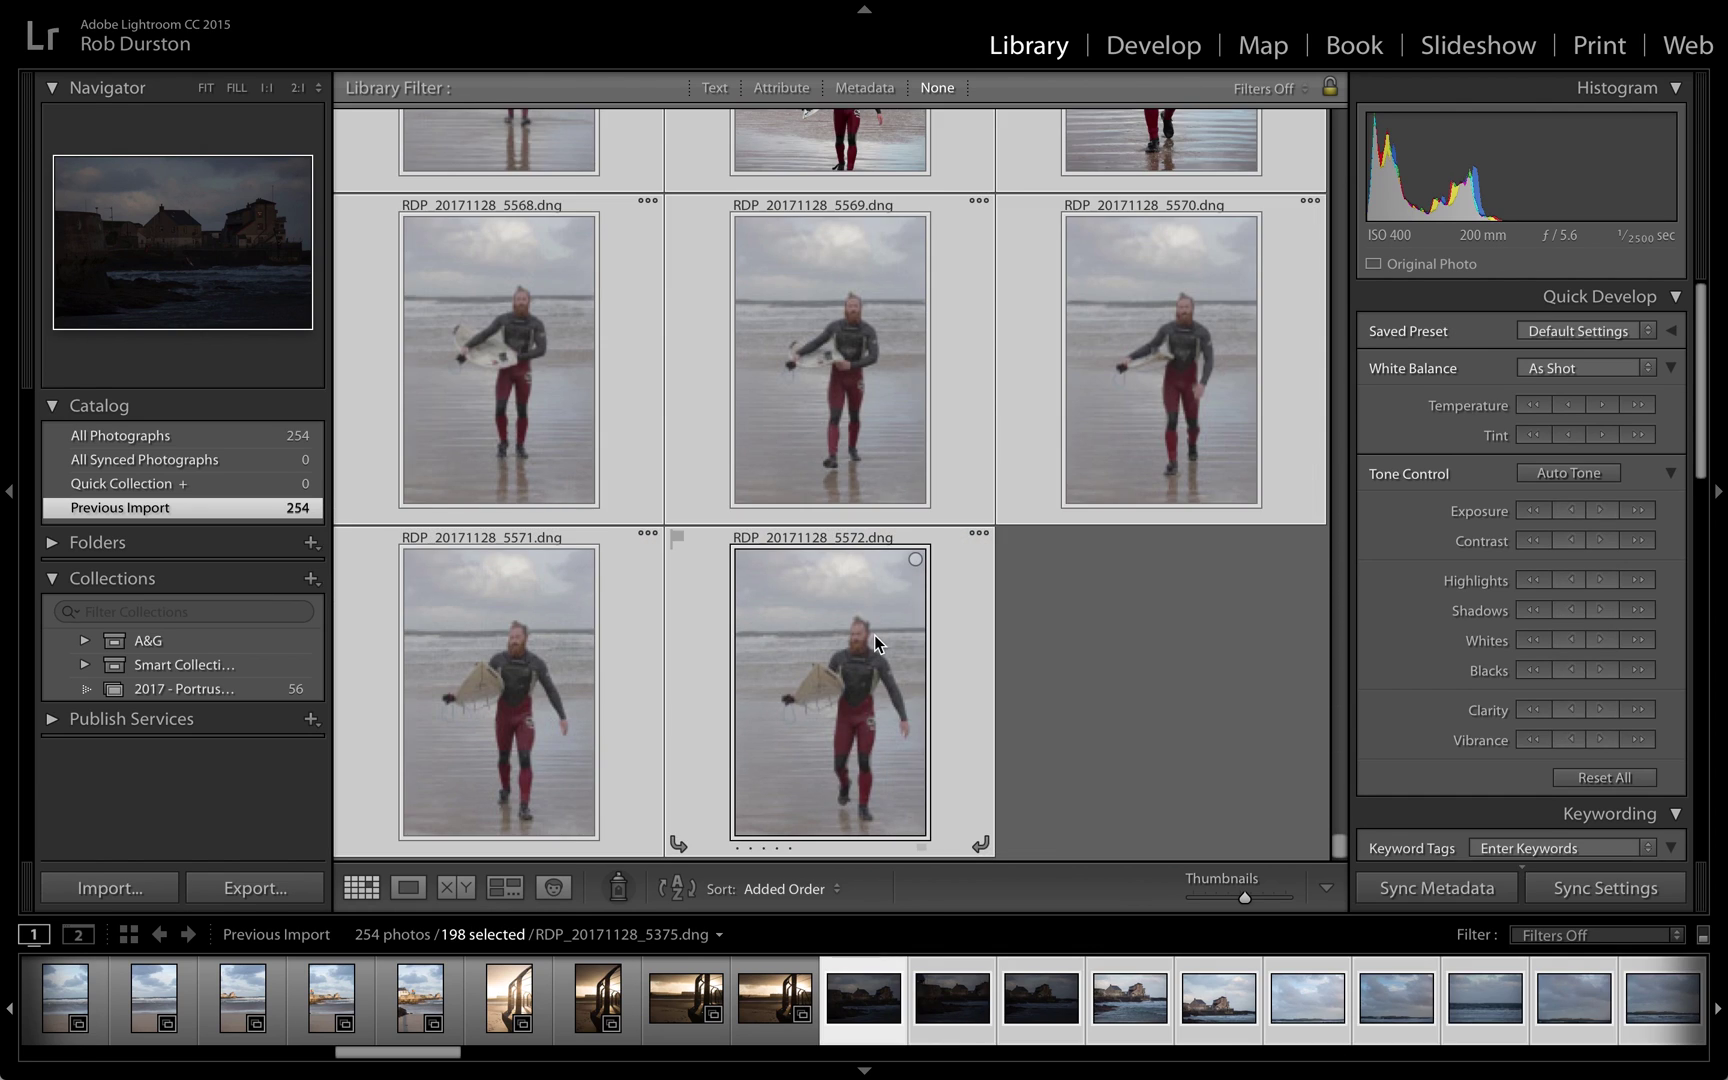
right_click(790, 313)
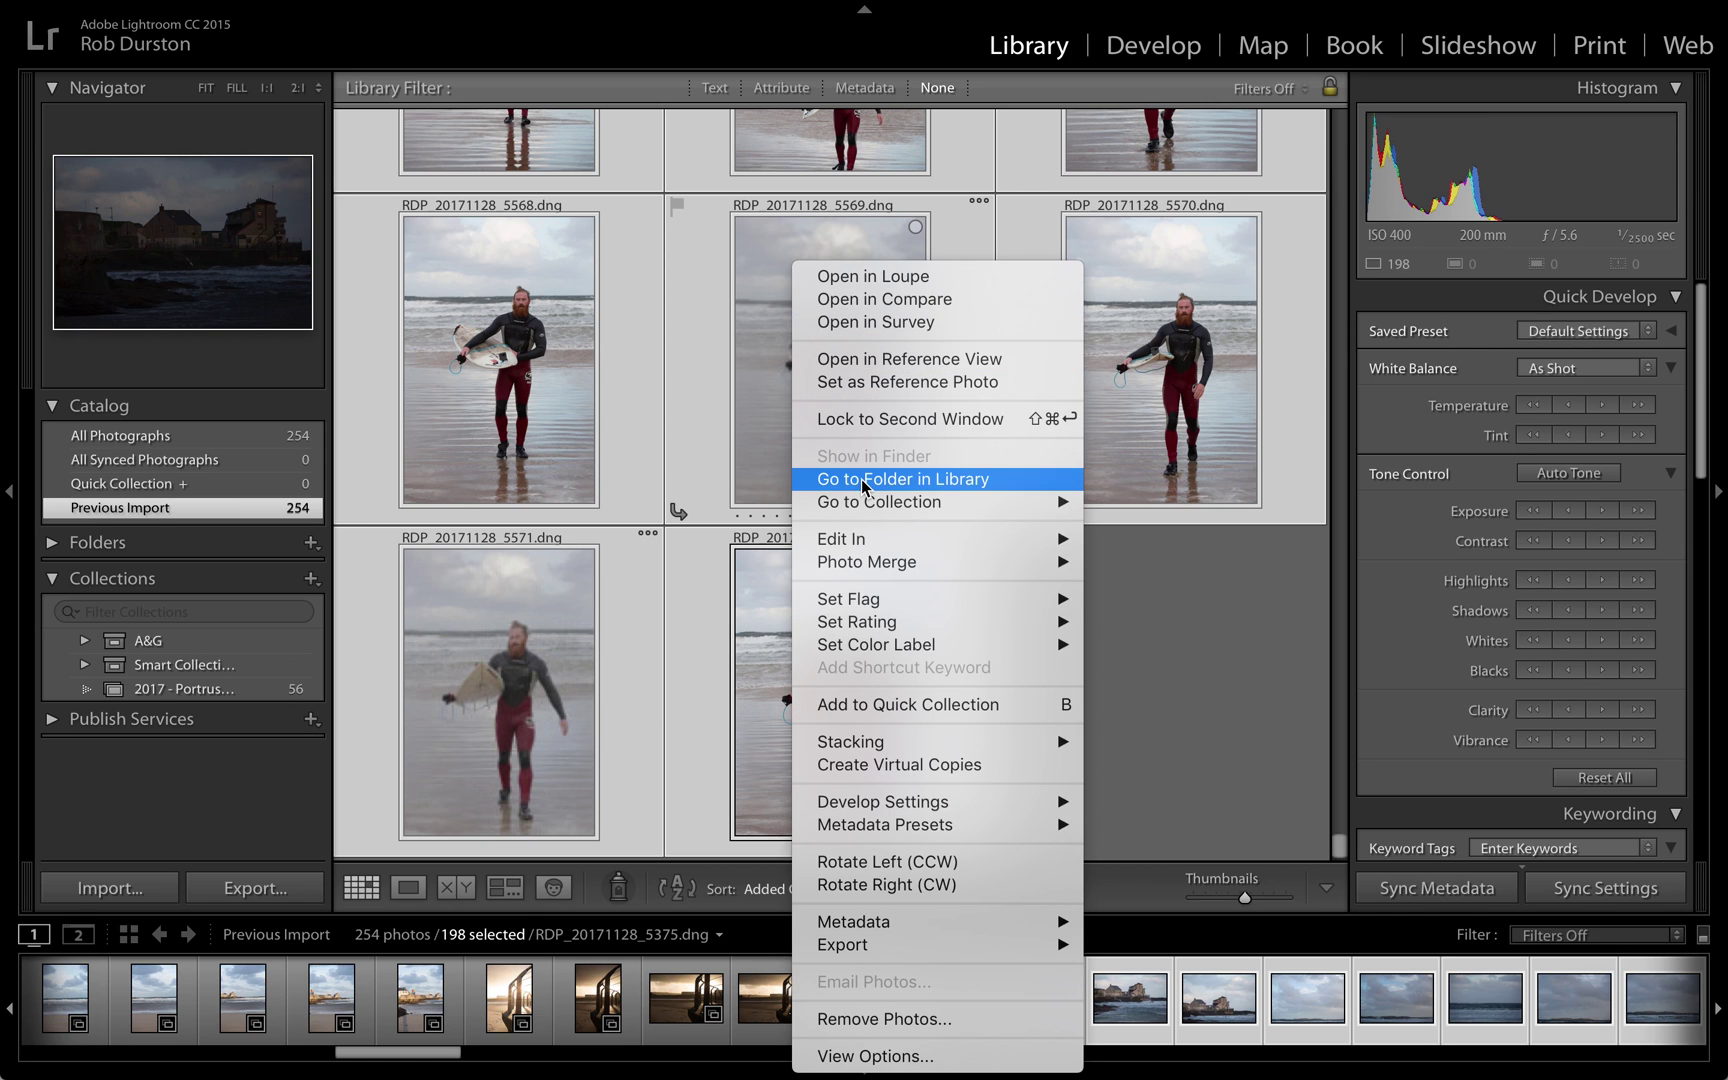
click(768, 321)
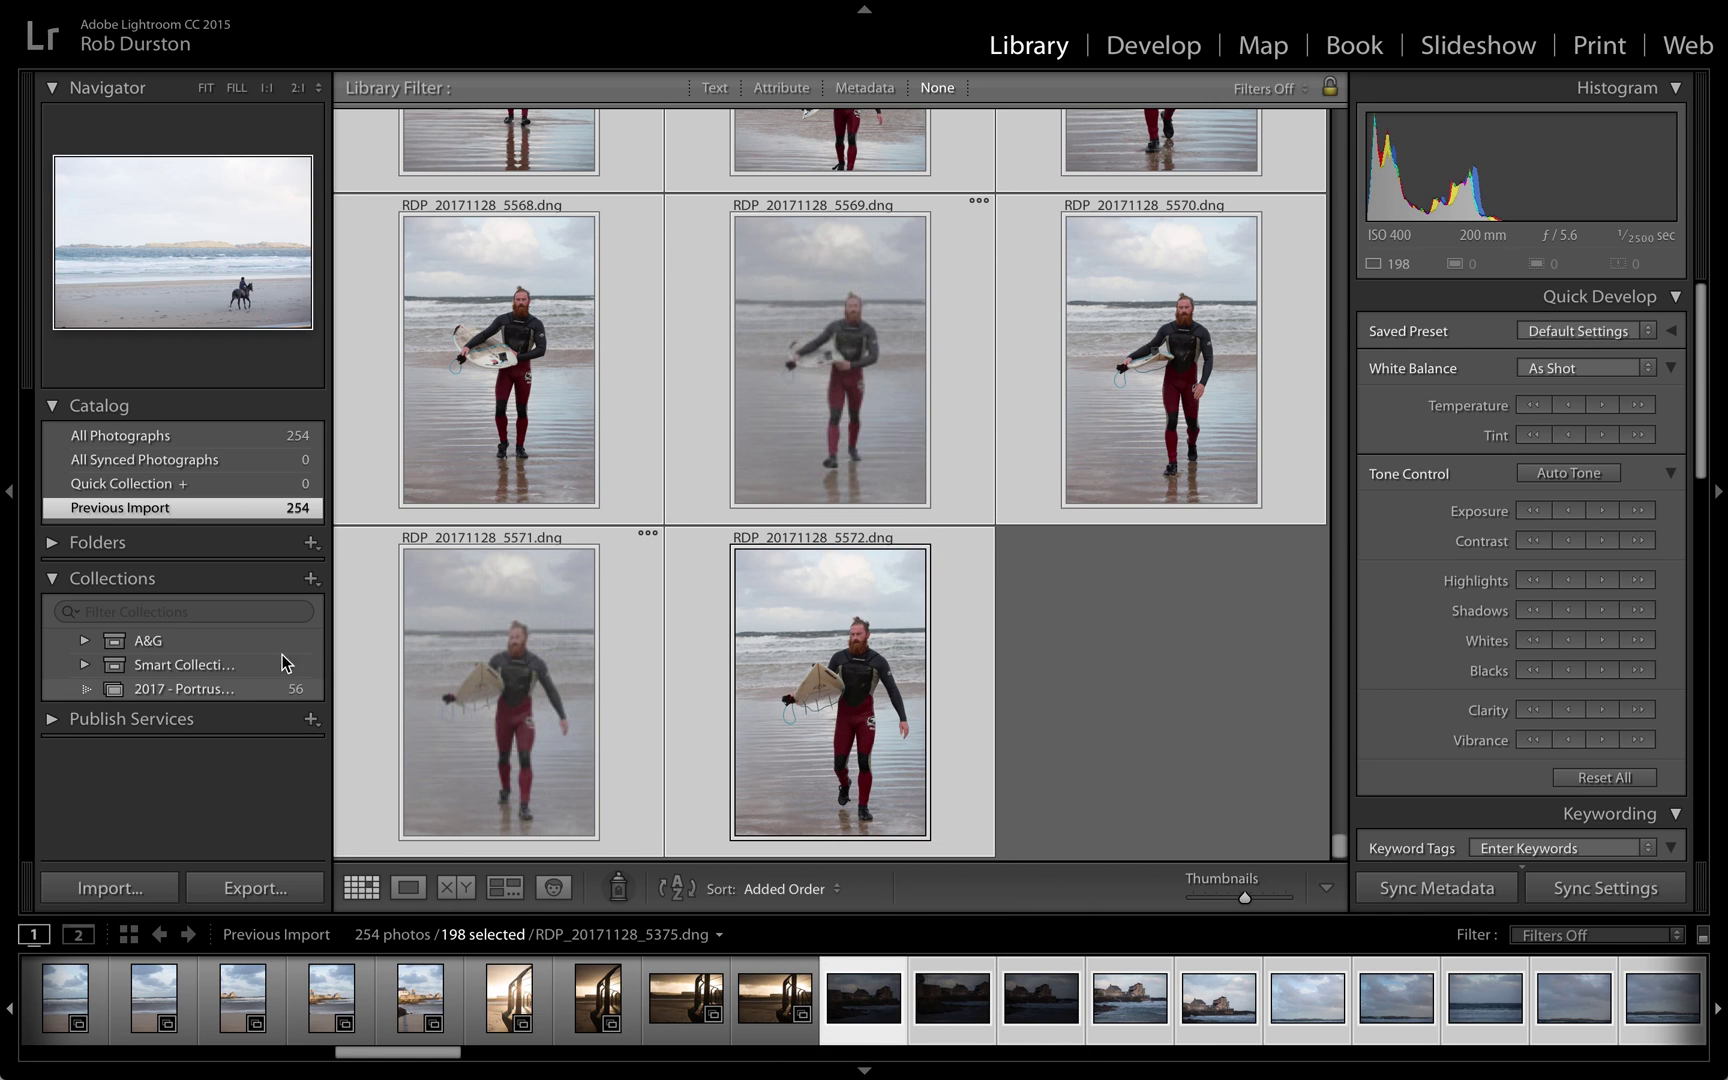
- Create a collection named "2017 - Portrush Surfer" that includes the selected photos
click(311, 580)
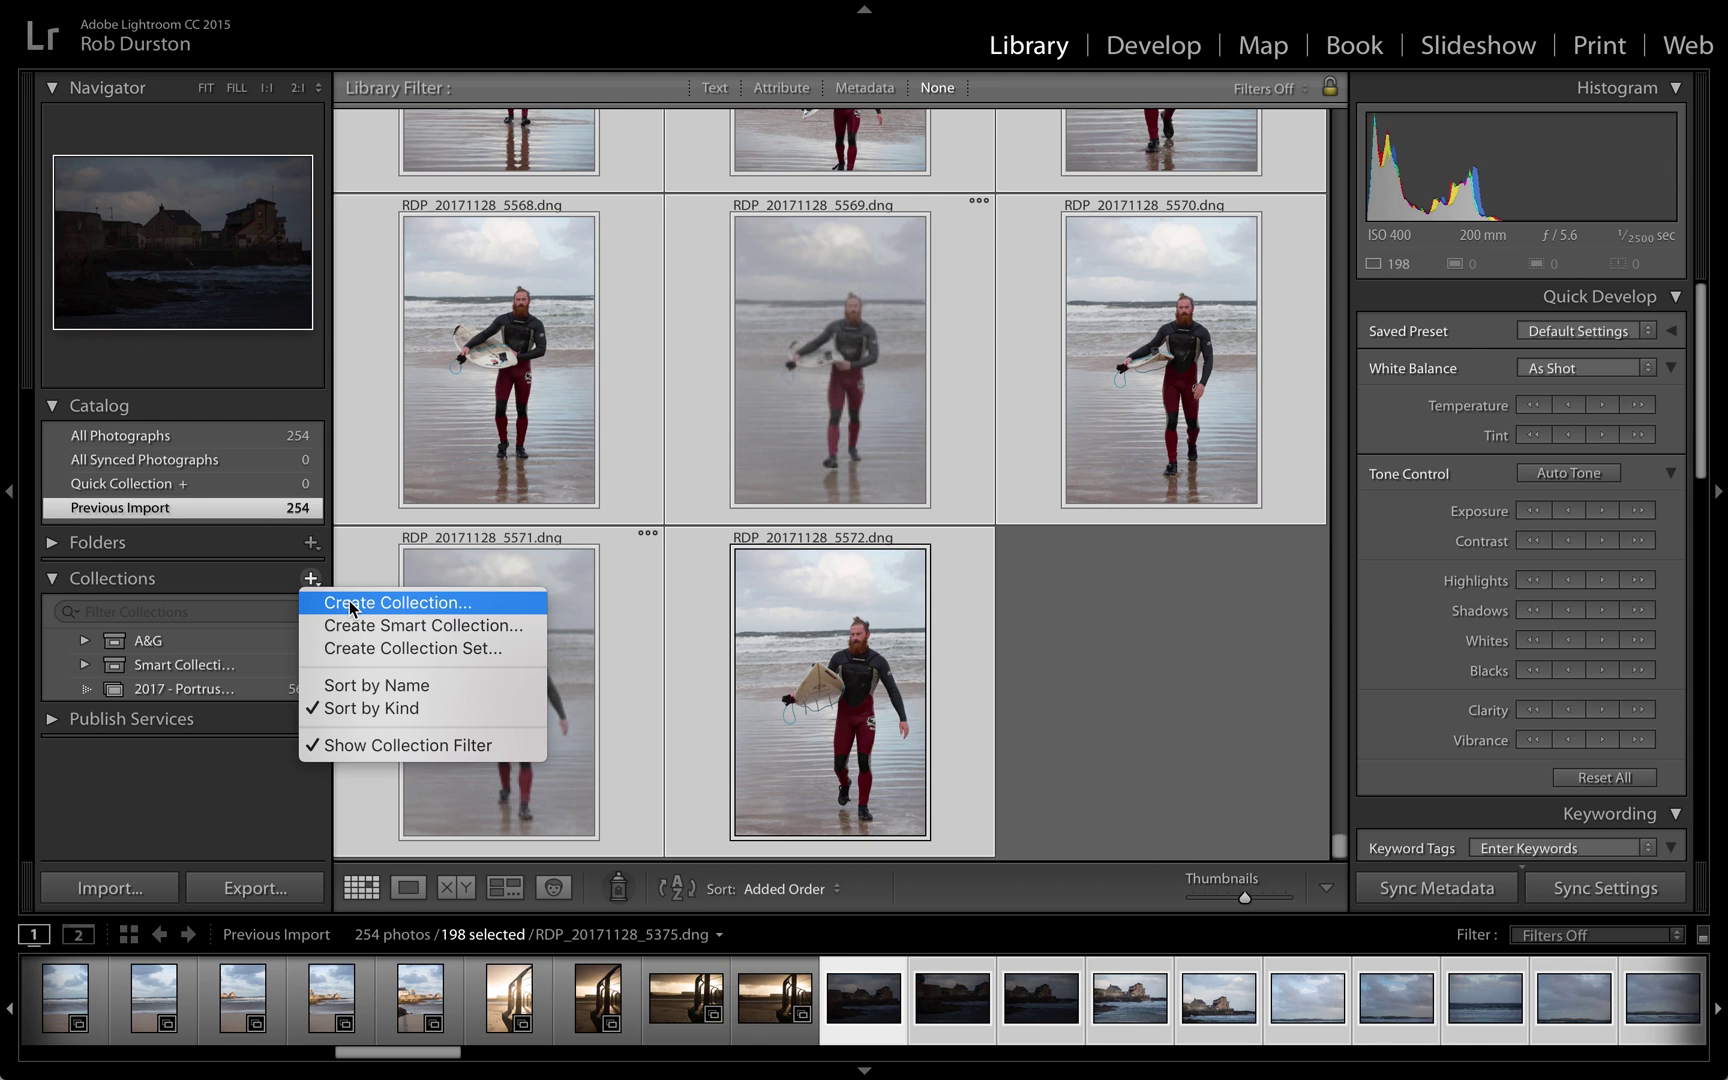
click(350, 603)
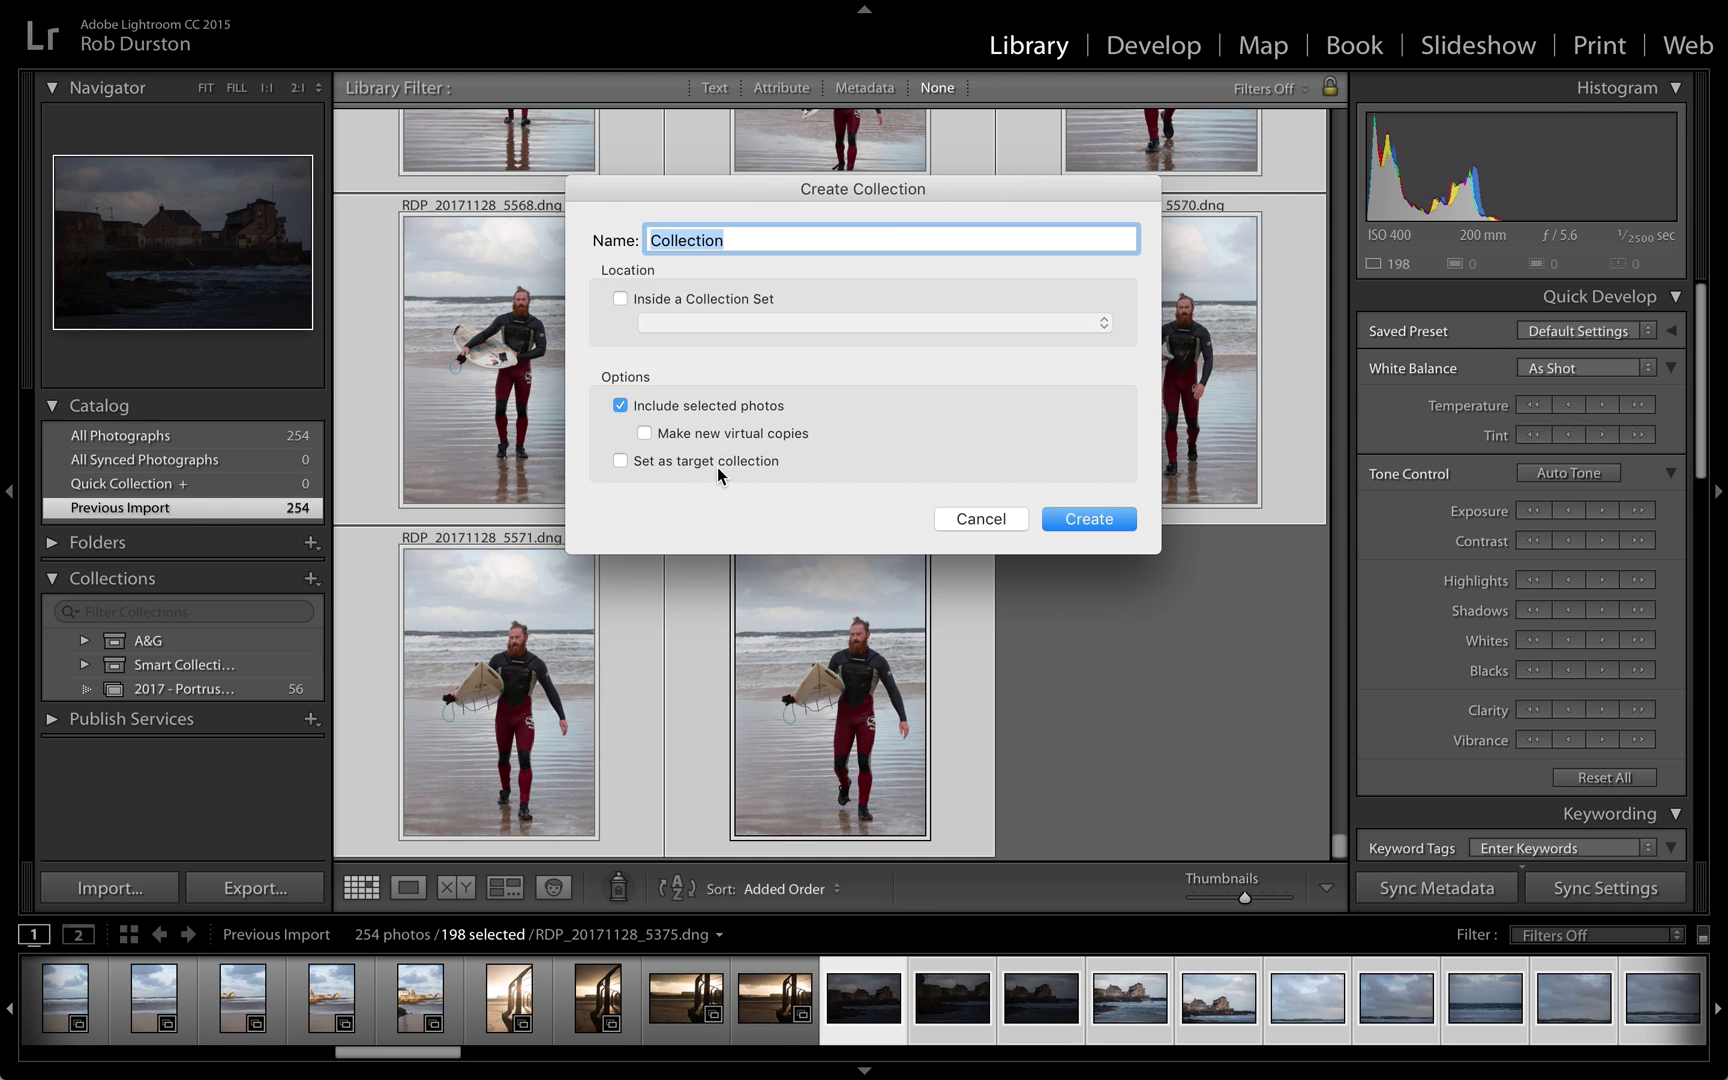
text(2017)
text( -)
text( Portrus)
text(g)
text(h)
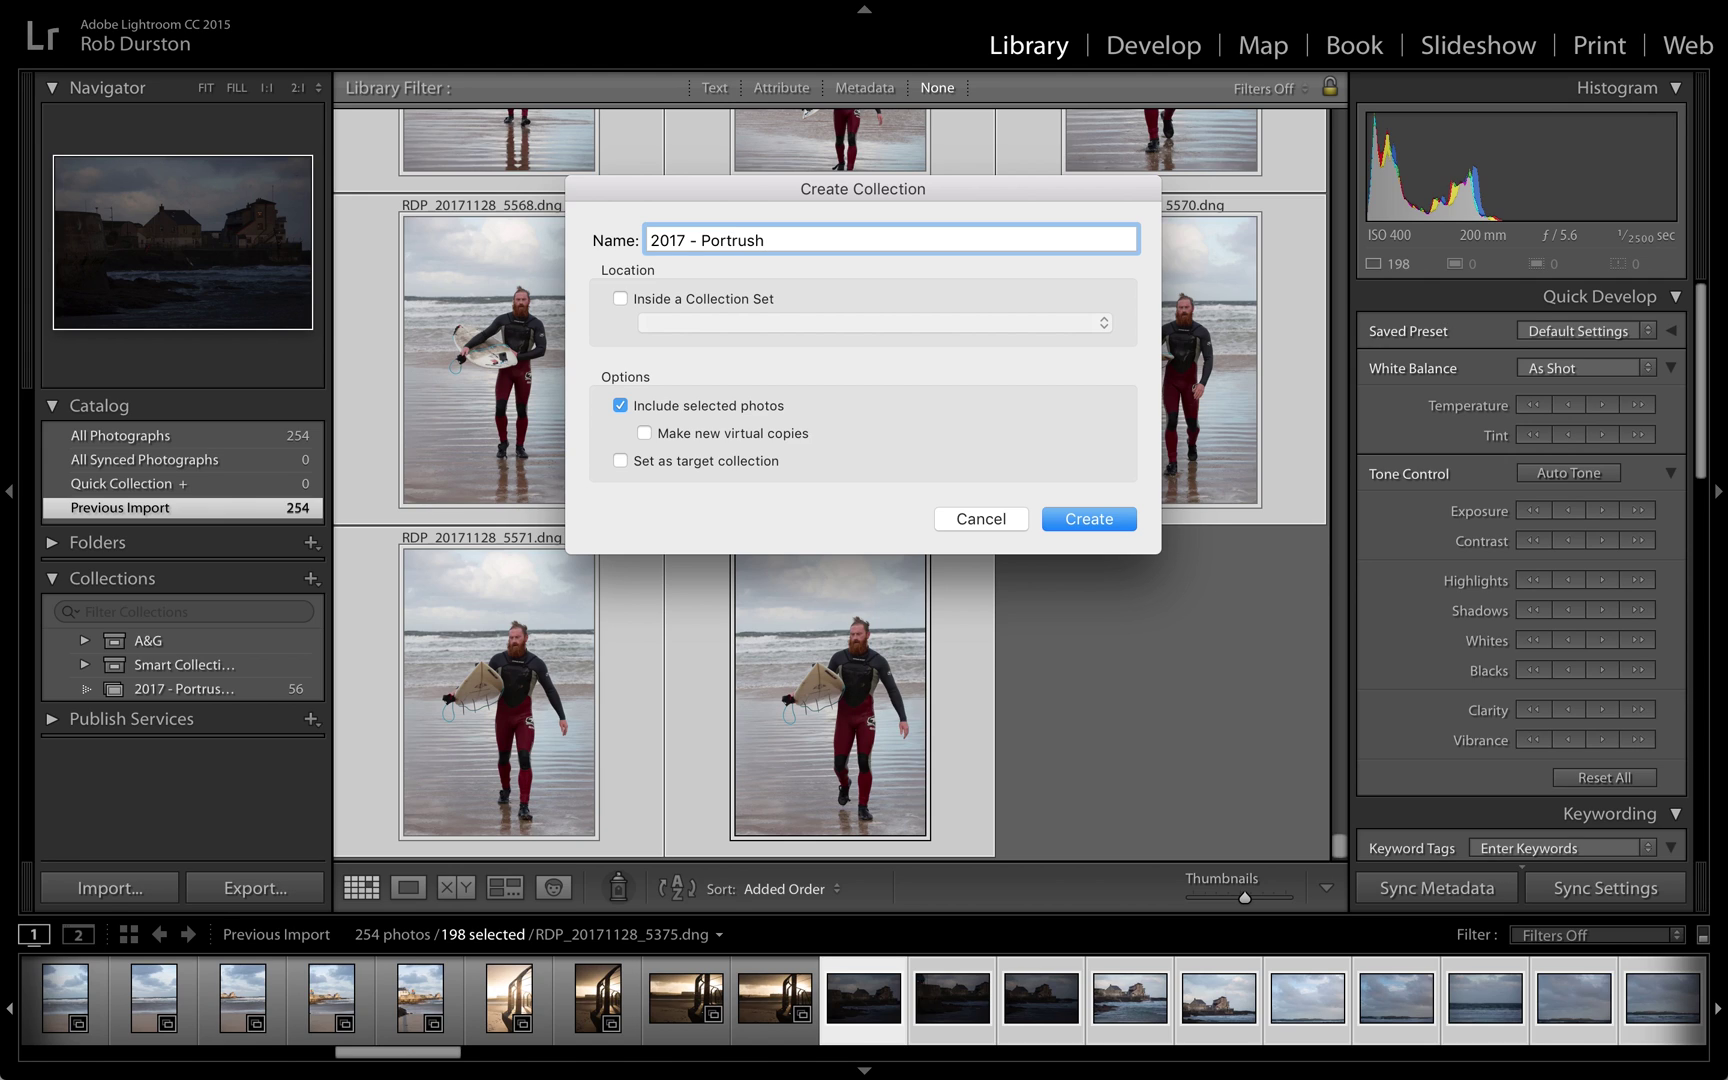
text( Surfer)
key(Return)
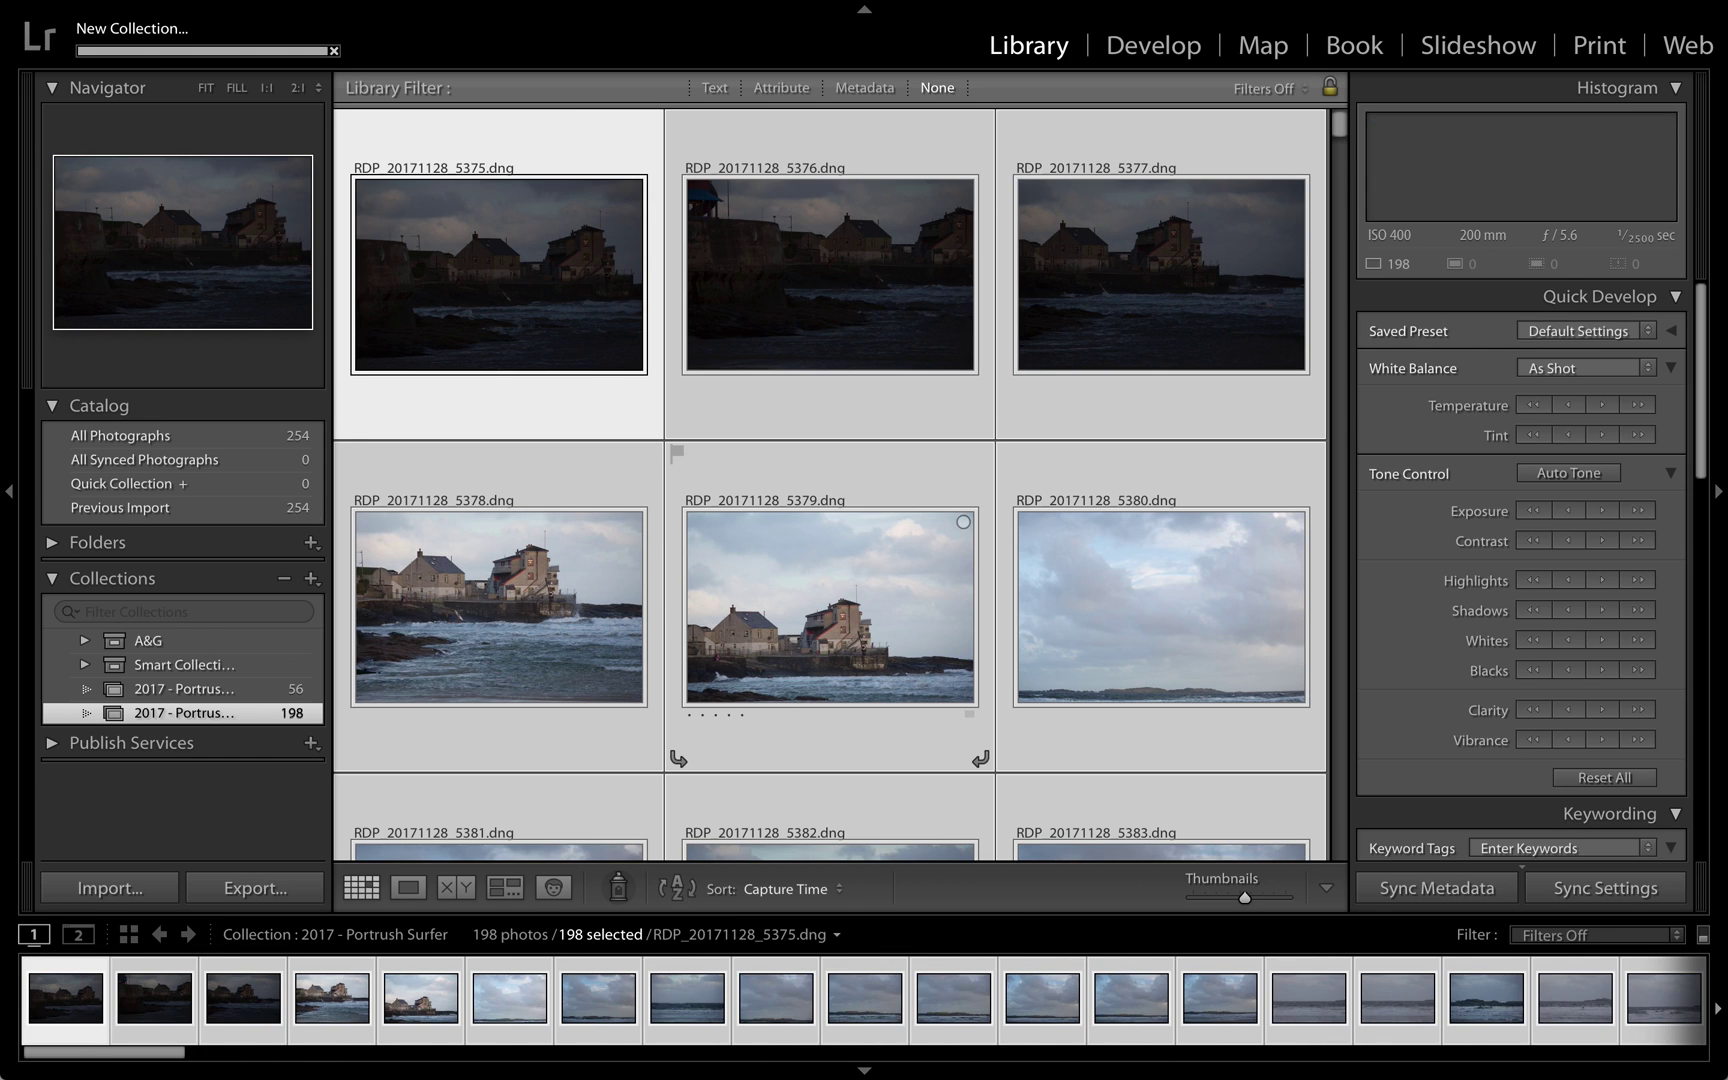
- Select only RDP_20171128_5378.dng in the surfer collection and reveal its file in Finder
click(554, 626)
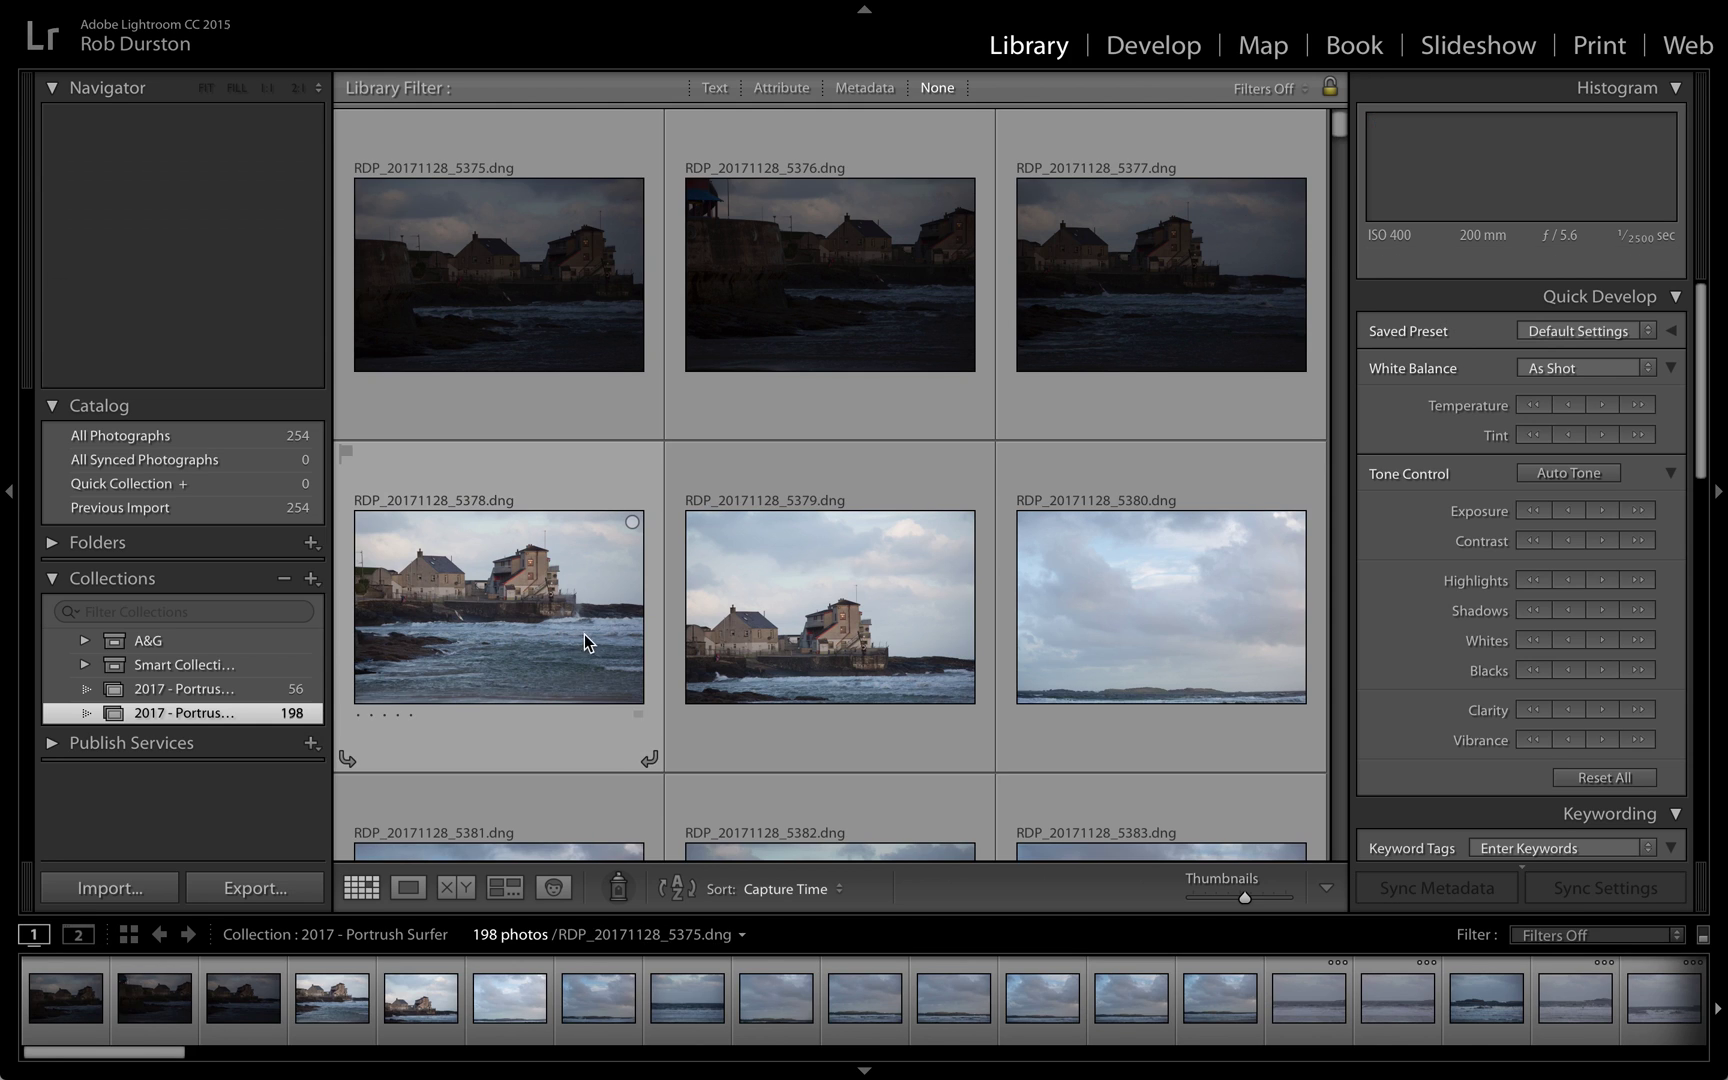
right_click(536, 599)
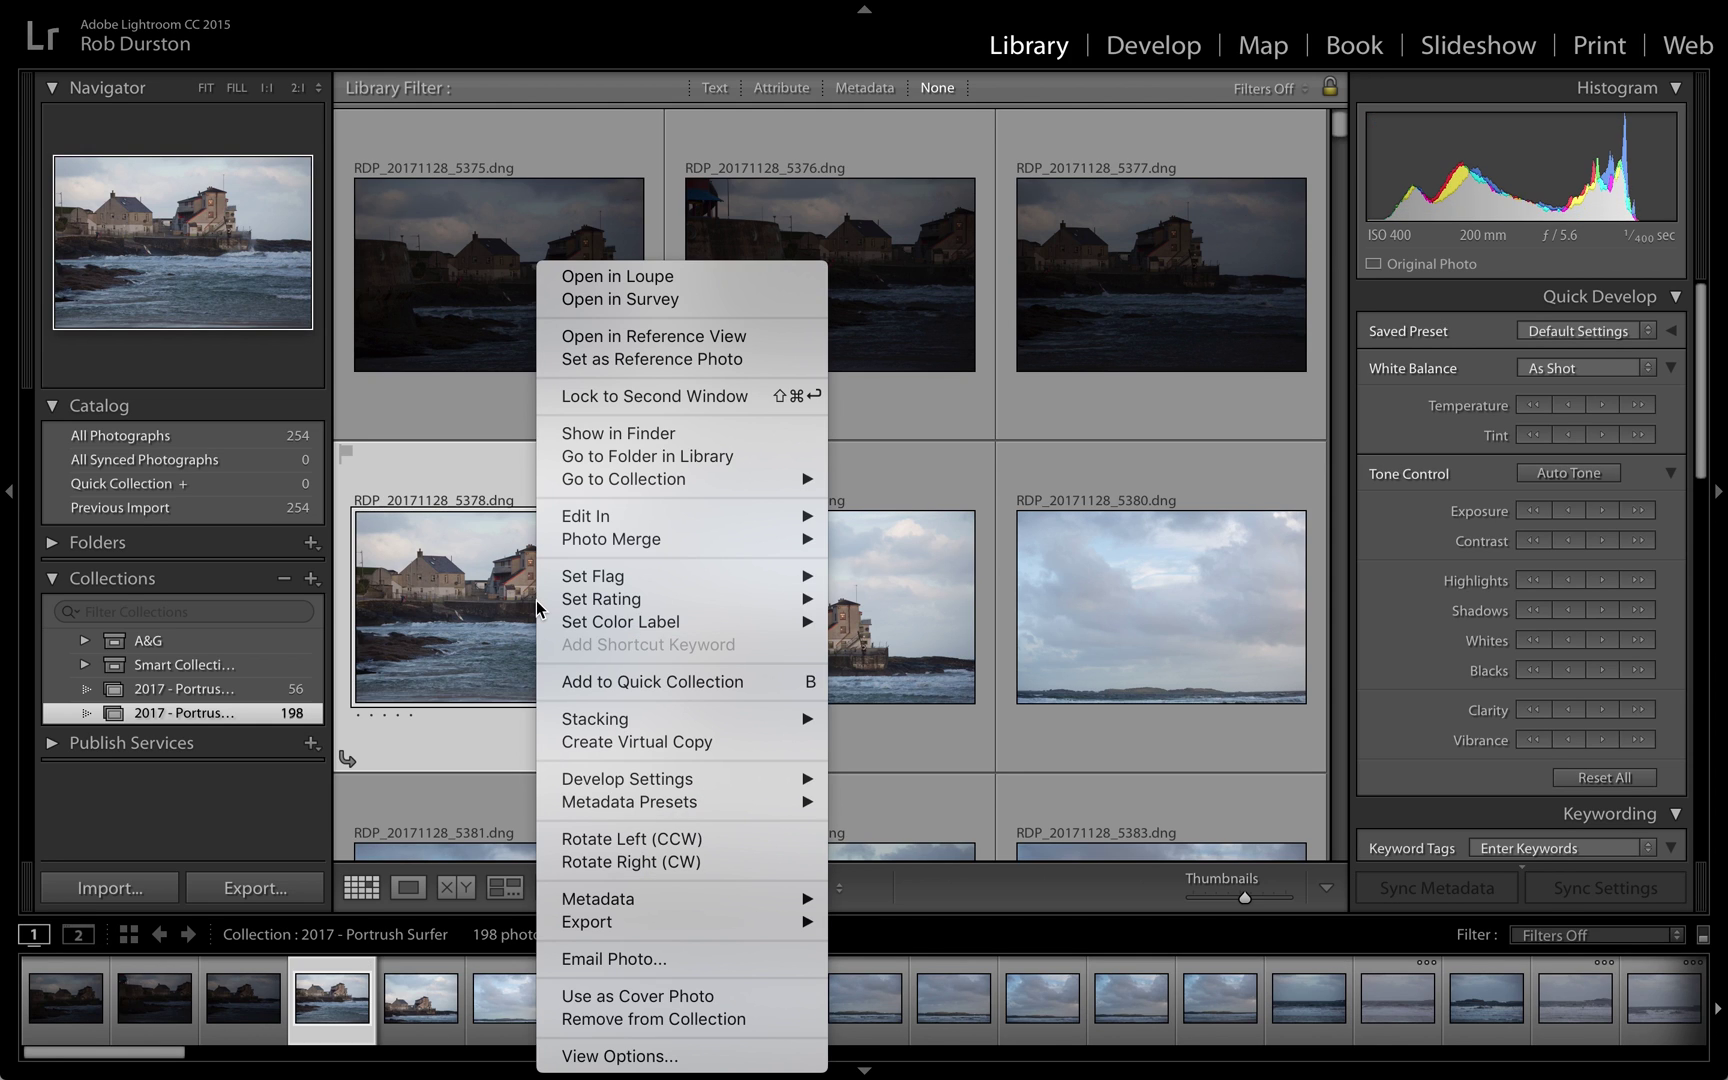
click(622, 436)
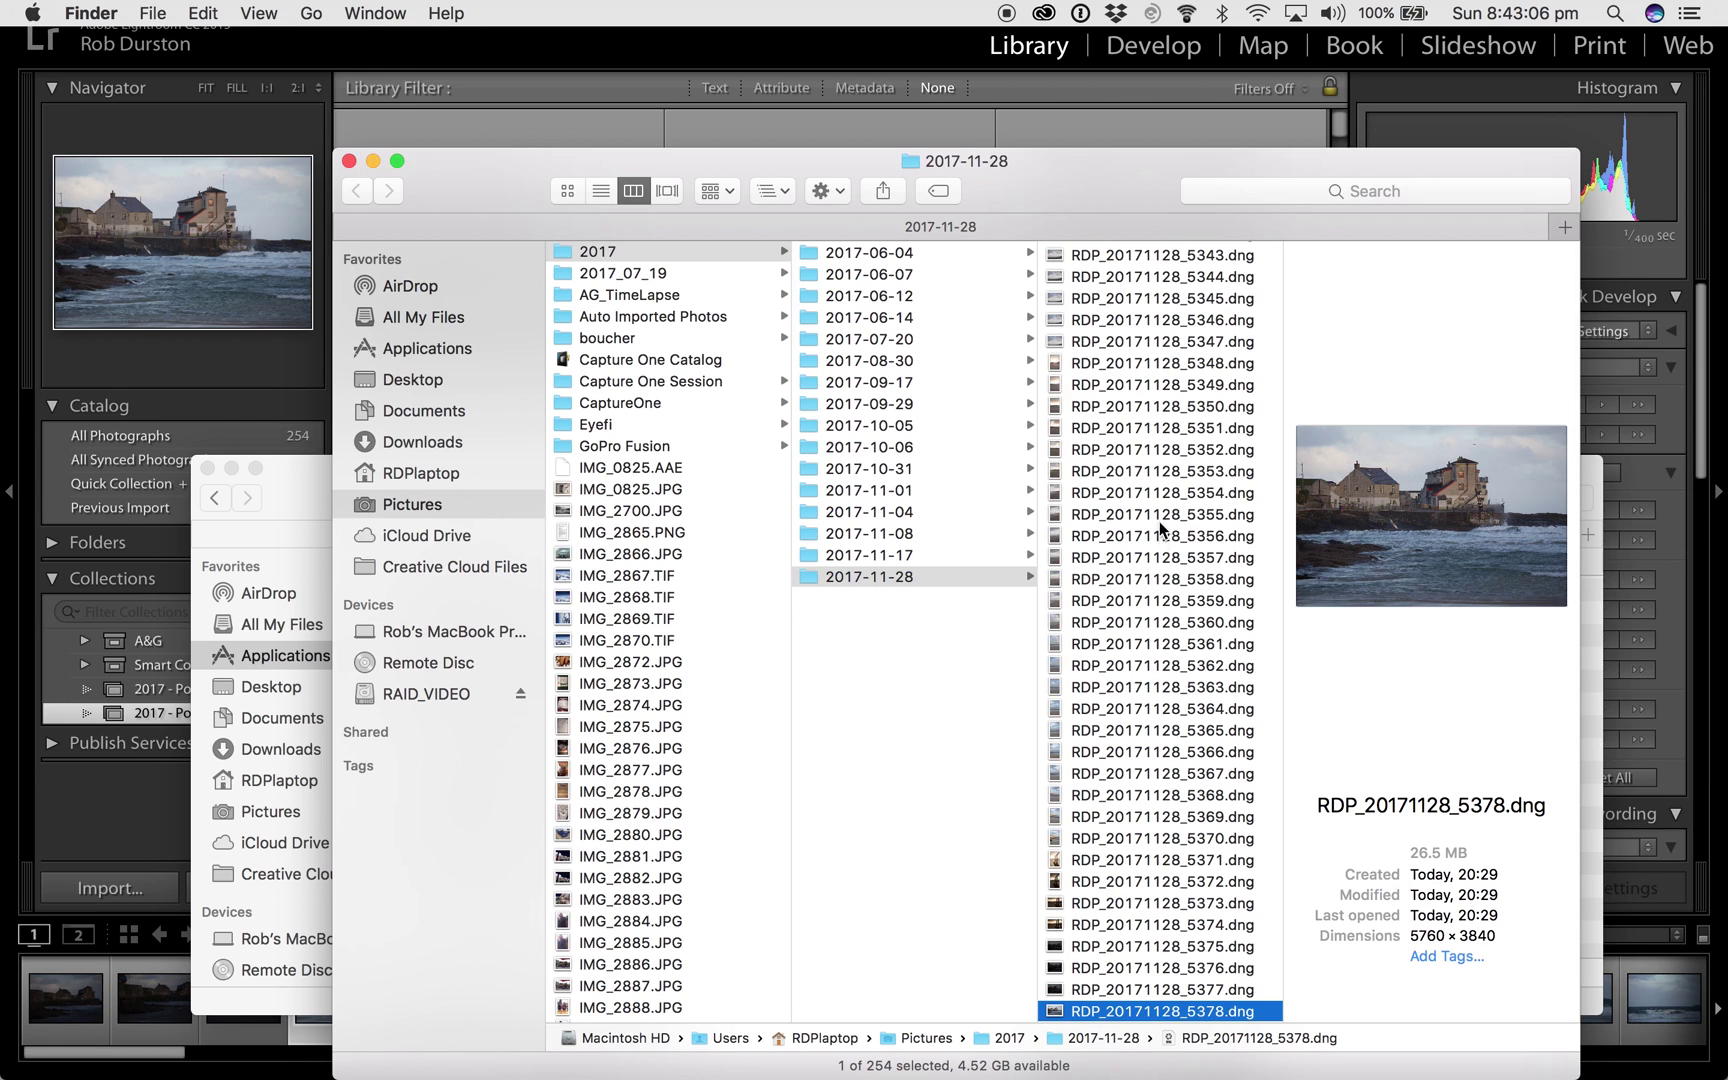
- Look through several dated shoot folders inside the 2017 folder and list the files in 2017-11-28
click(956, 556)
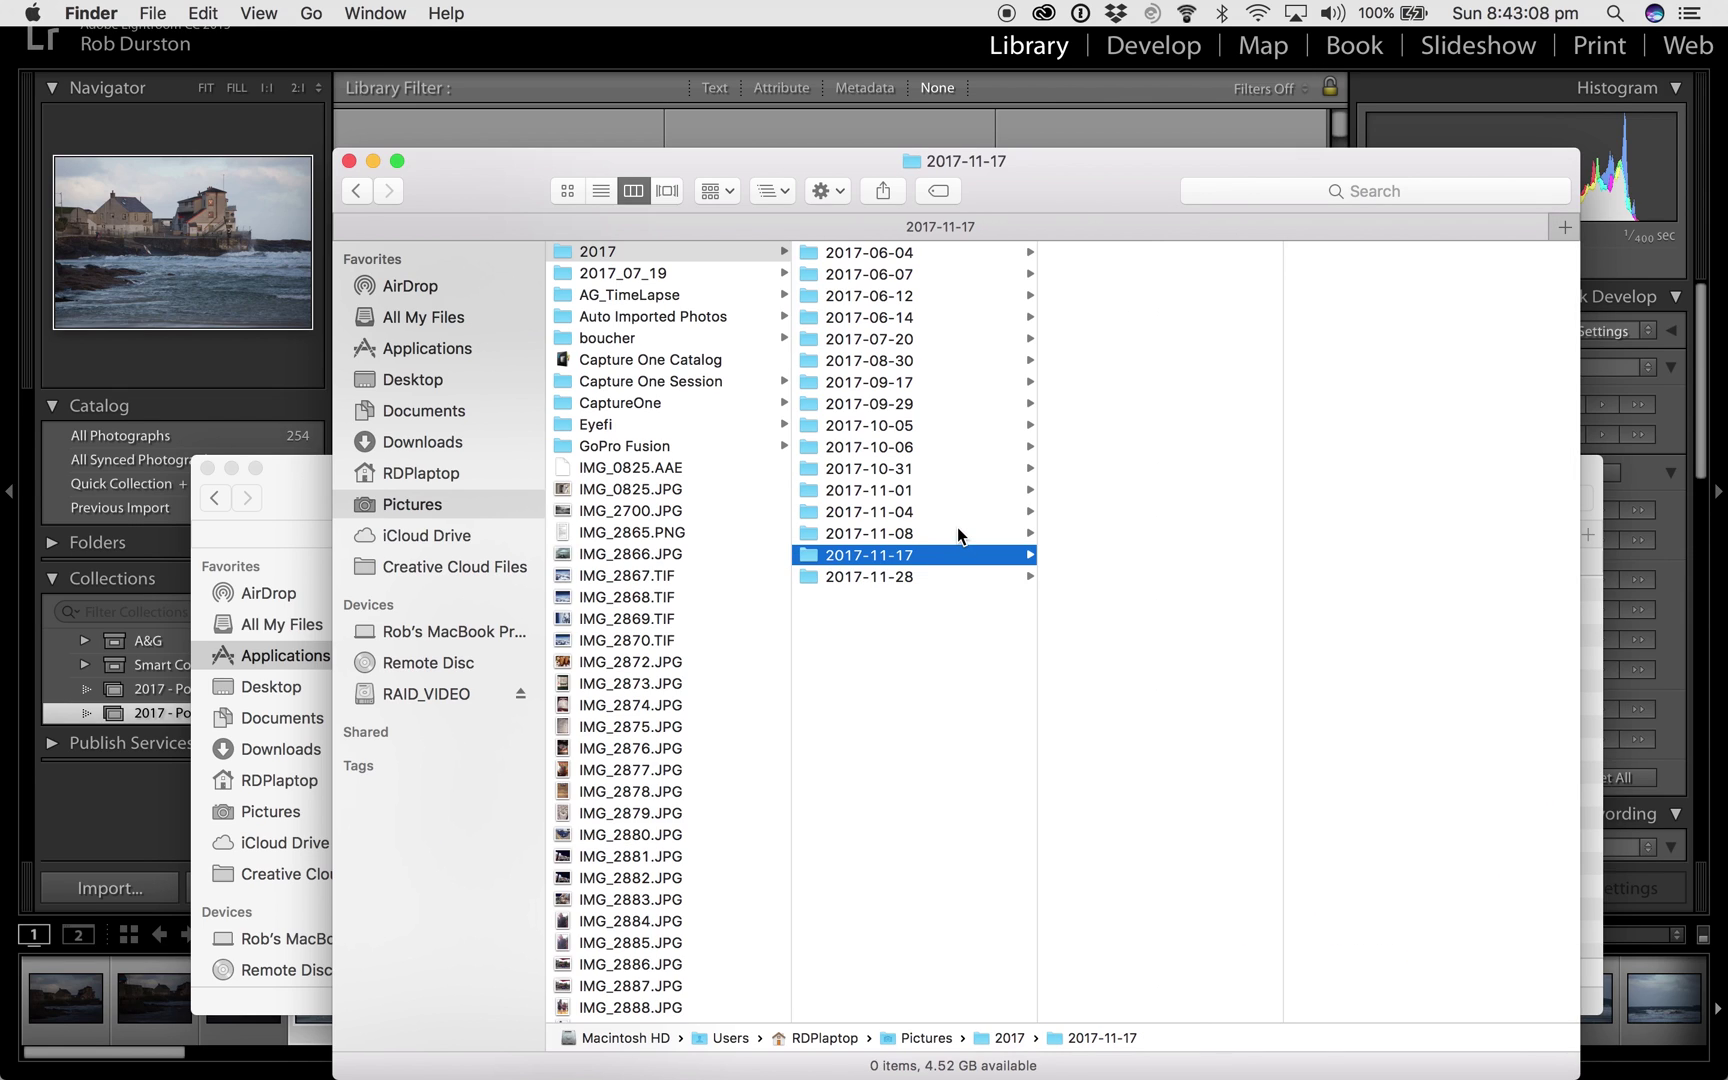
click(950, 511)
click(950, 468)
click(948, 403)
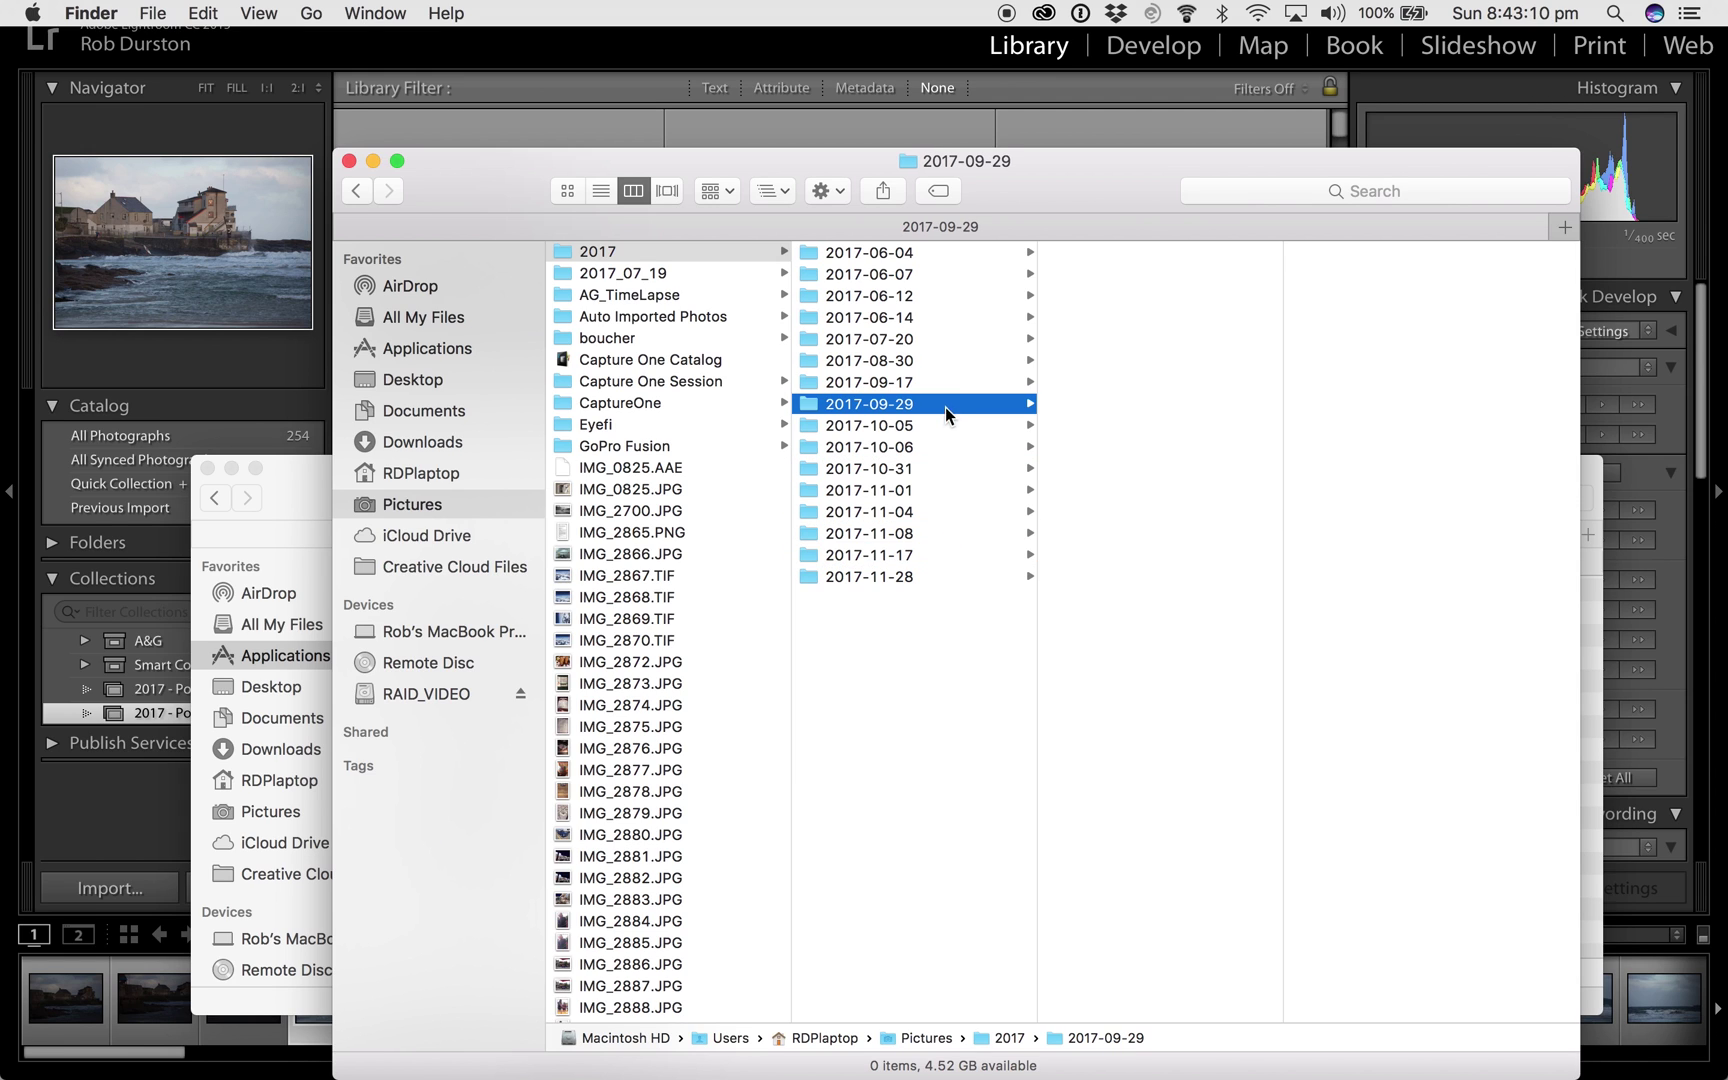
click(946, 425)
click(956, 589)
click(956, 580)
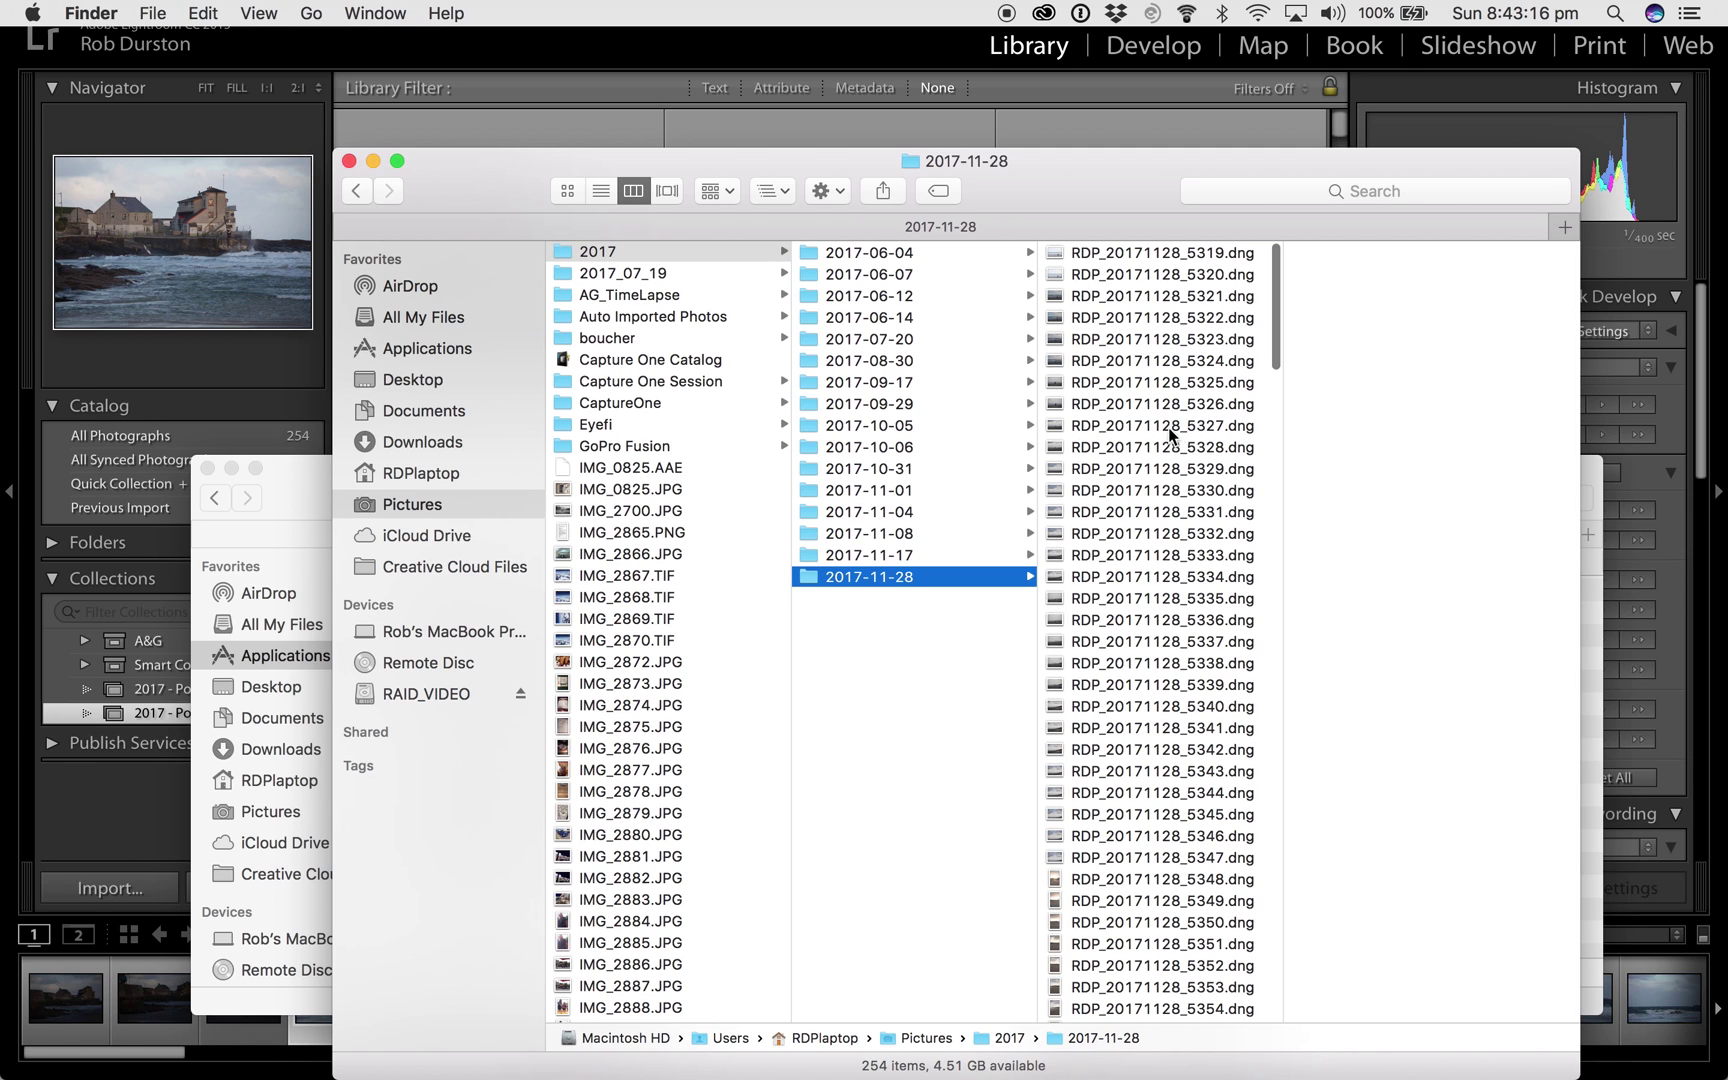
- Switch back to Lightroom and collapse the Quick Develop settings to make room for keywording
click(853, 50)
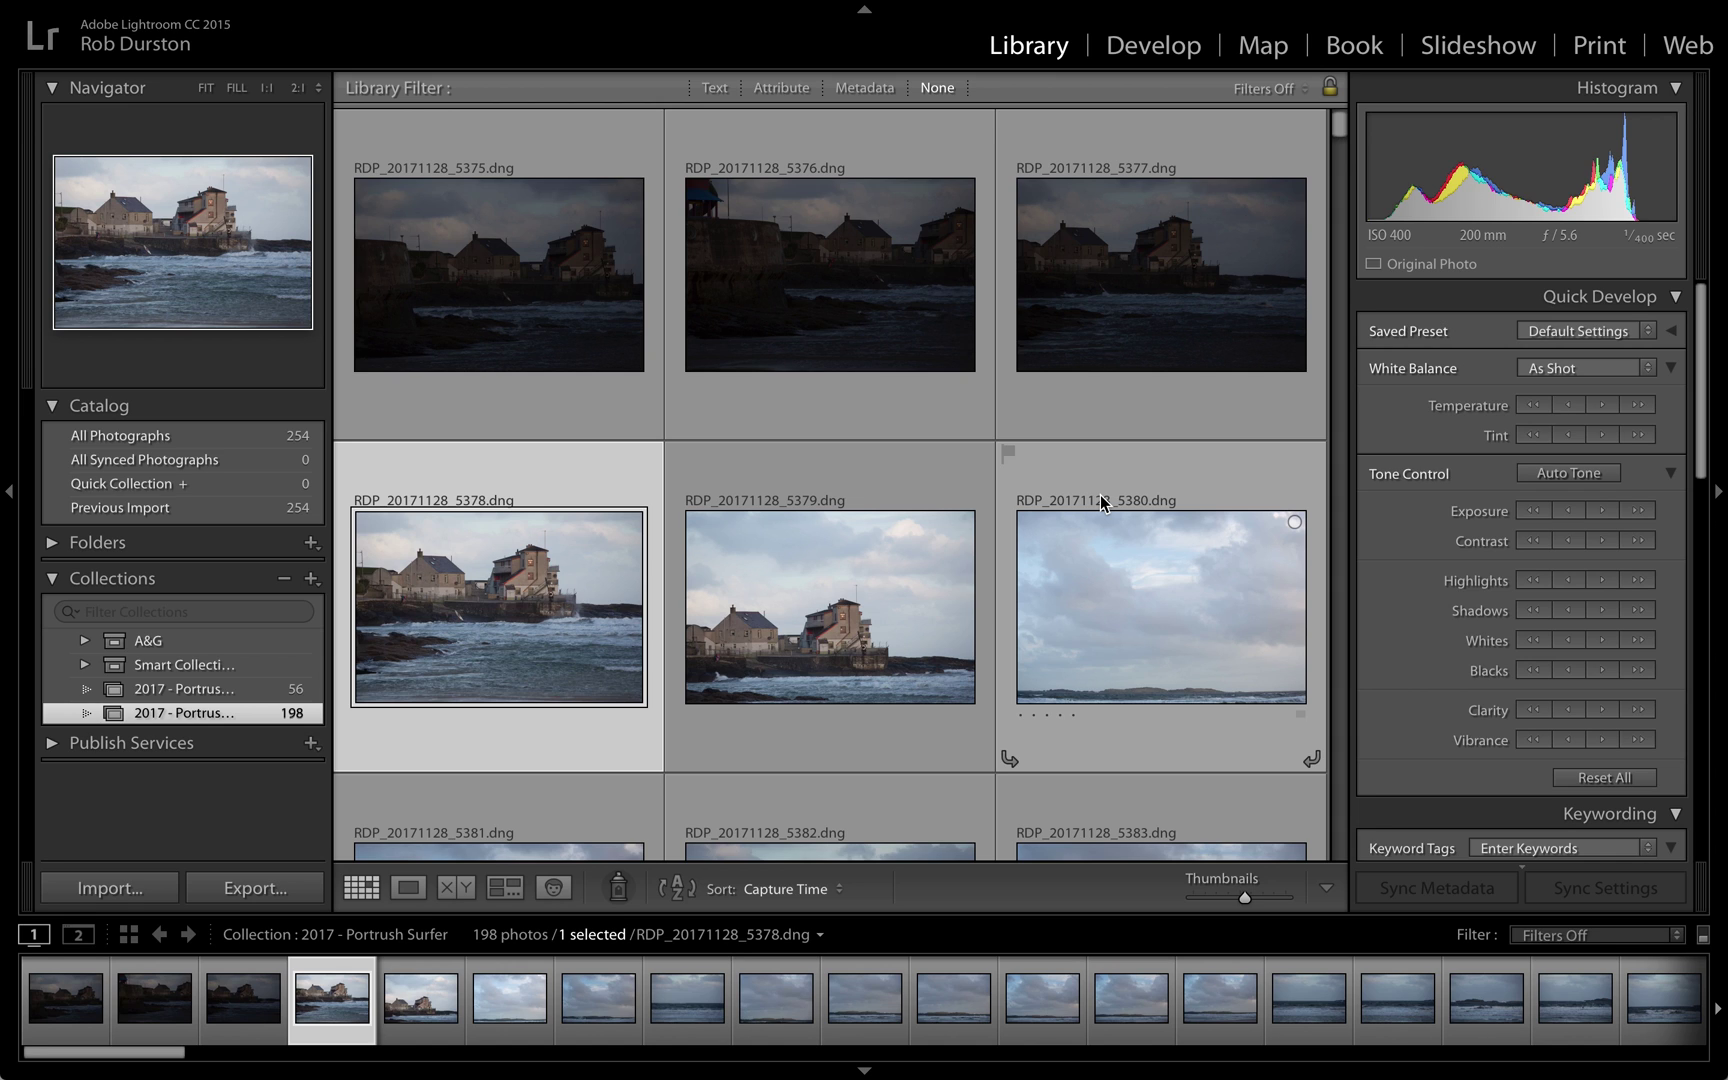
scroll(1100, 494, down, 2)
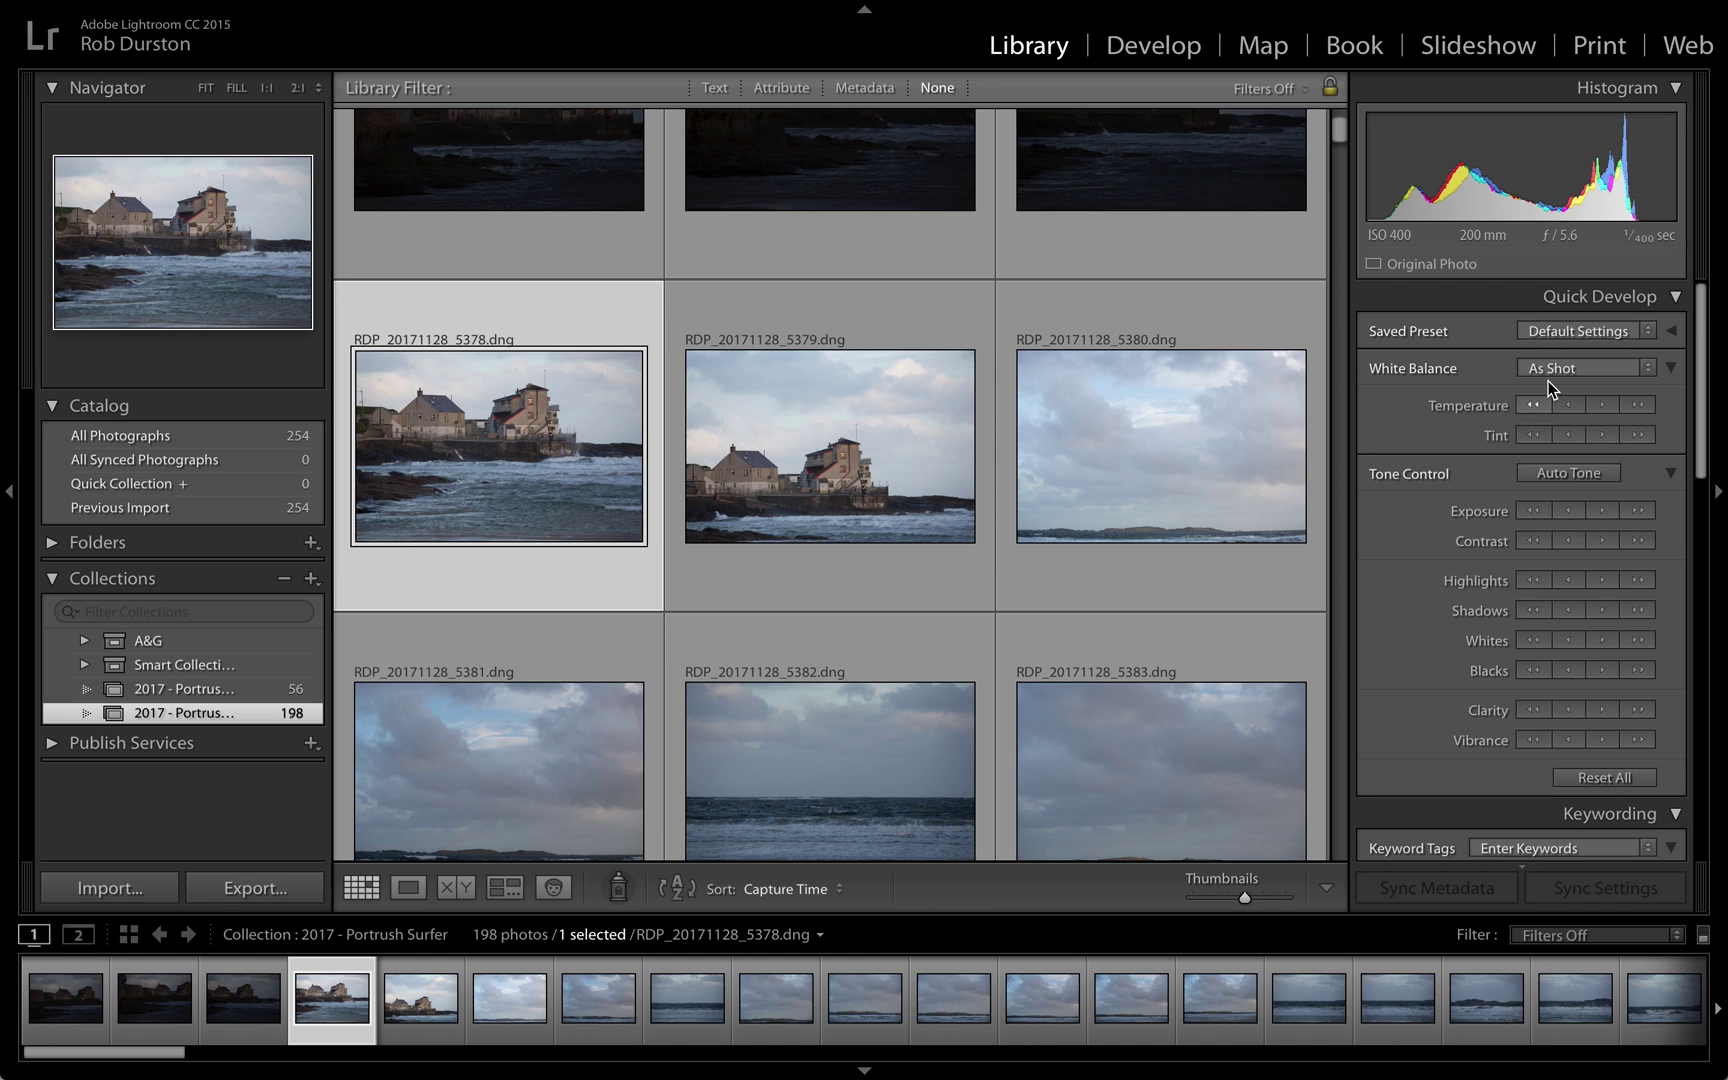
click(1636, 297)
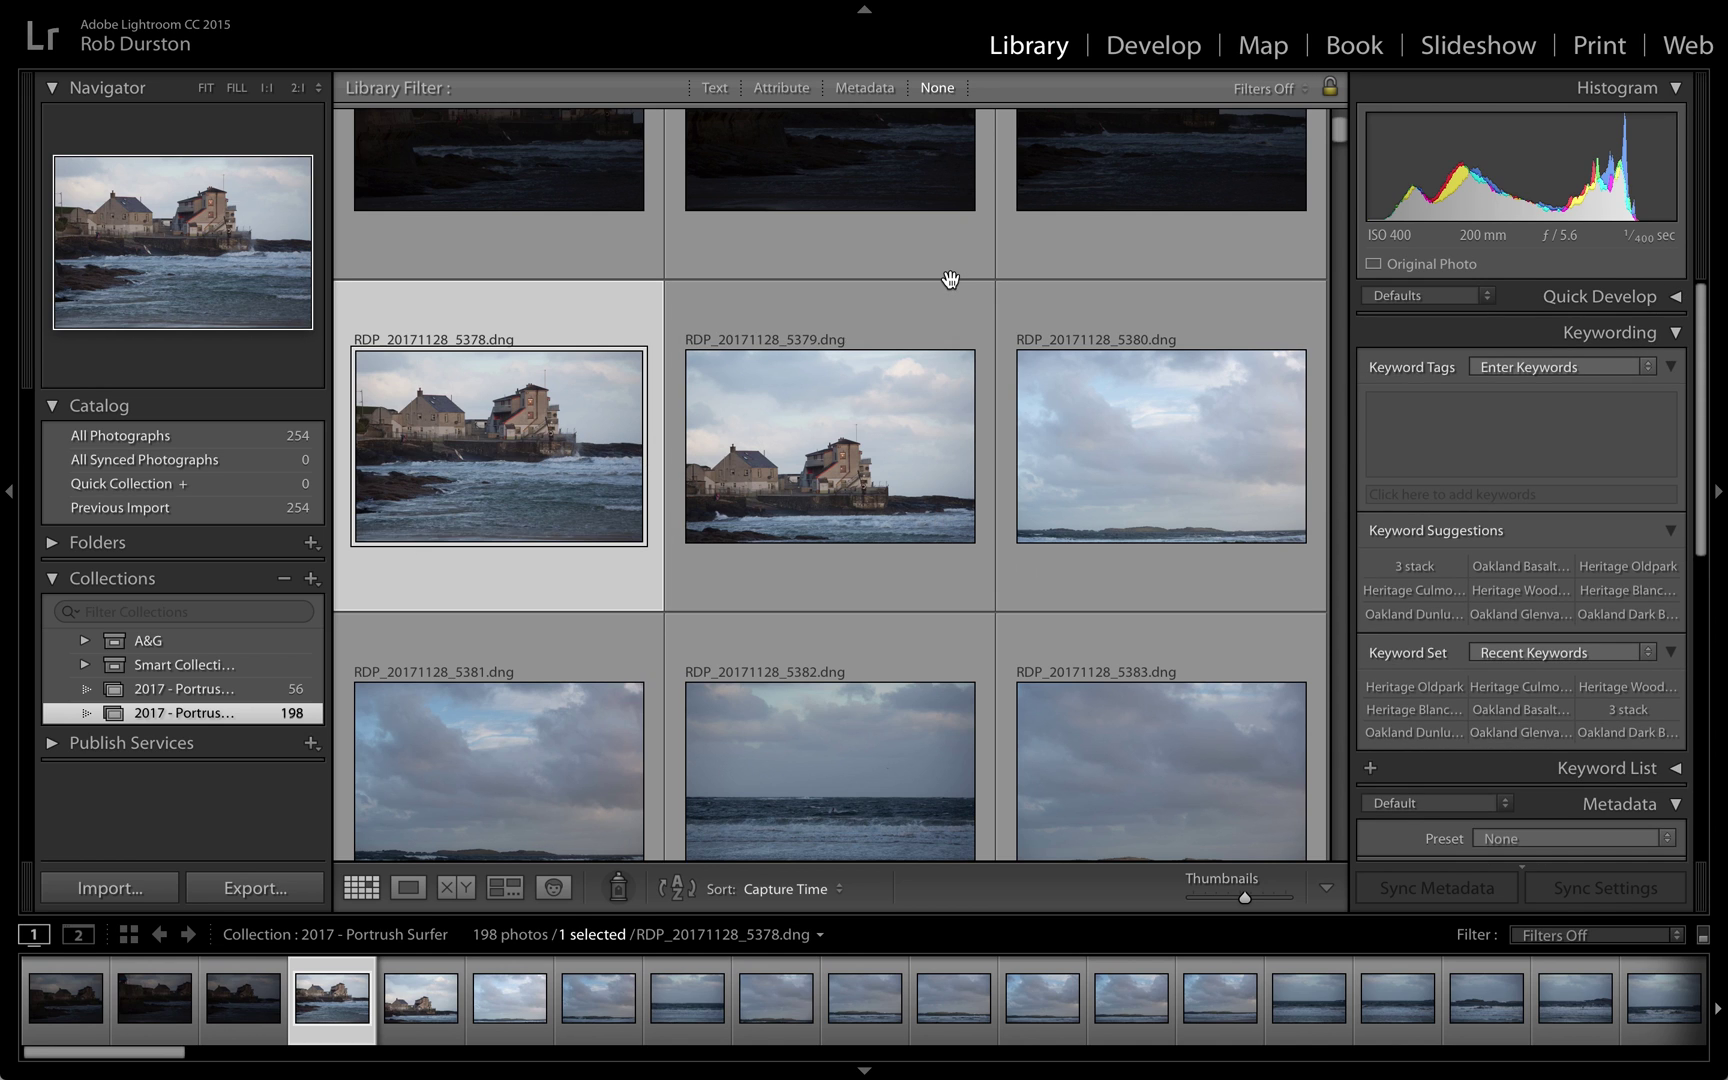
- Select the photos RDP_20171128_5427.dng through RDP_20171128_5431.dng in the surfer collection
scroll(950, 280, down, 4)
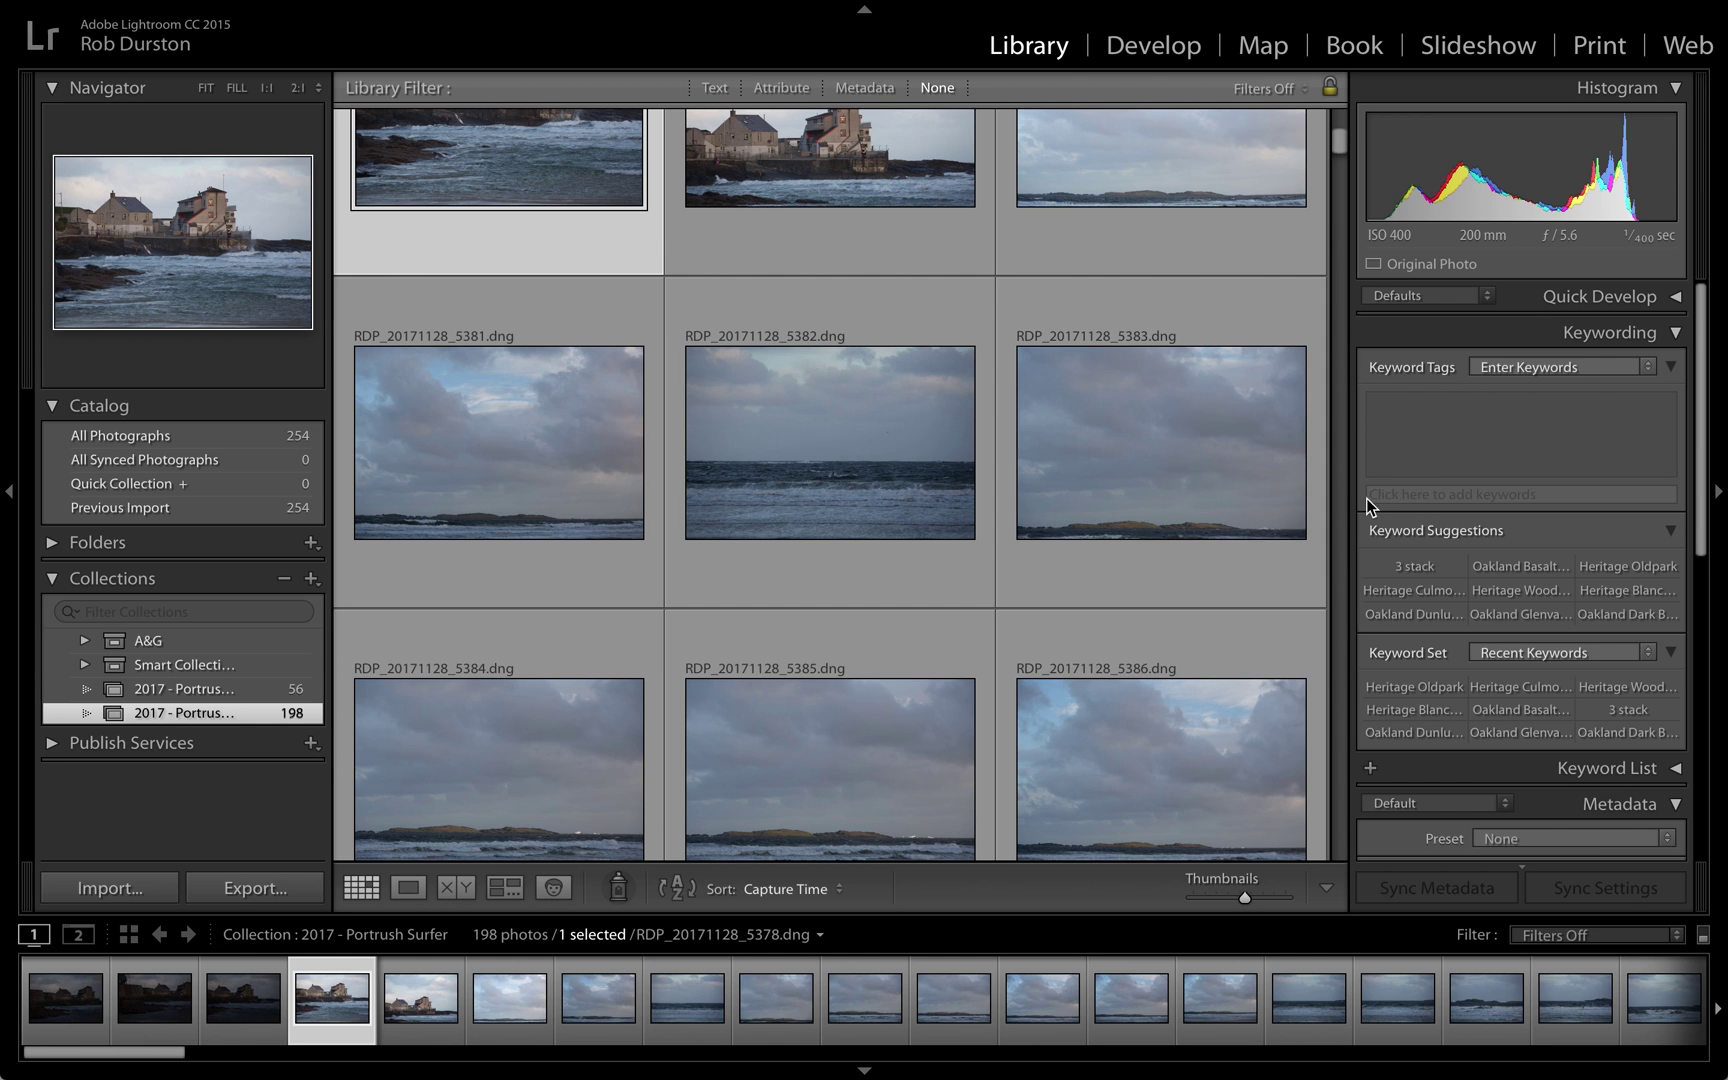
scroll(1002, 448, down, 5)
scroll(1002, 446, down, 12)
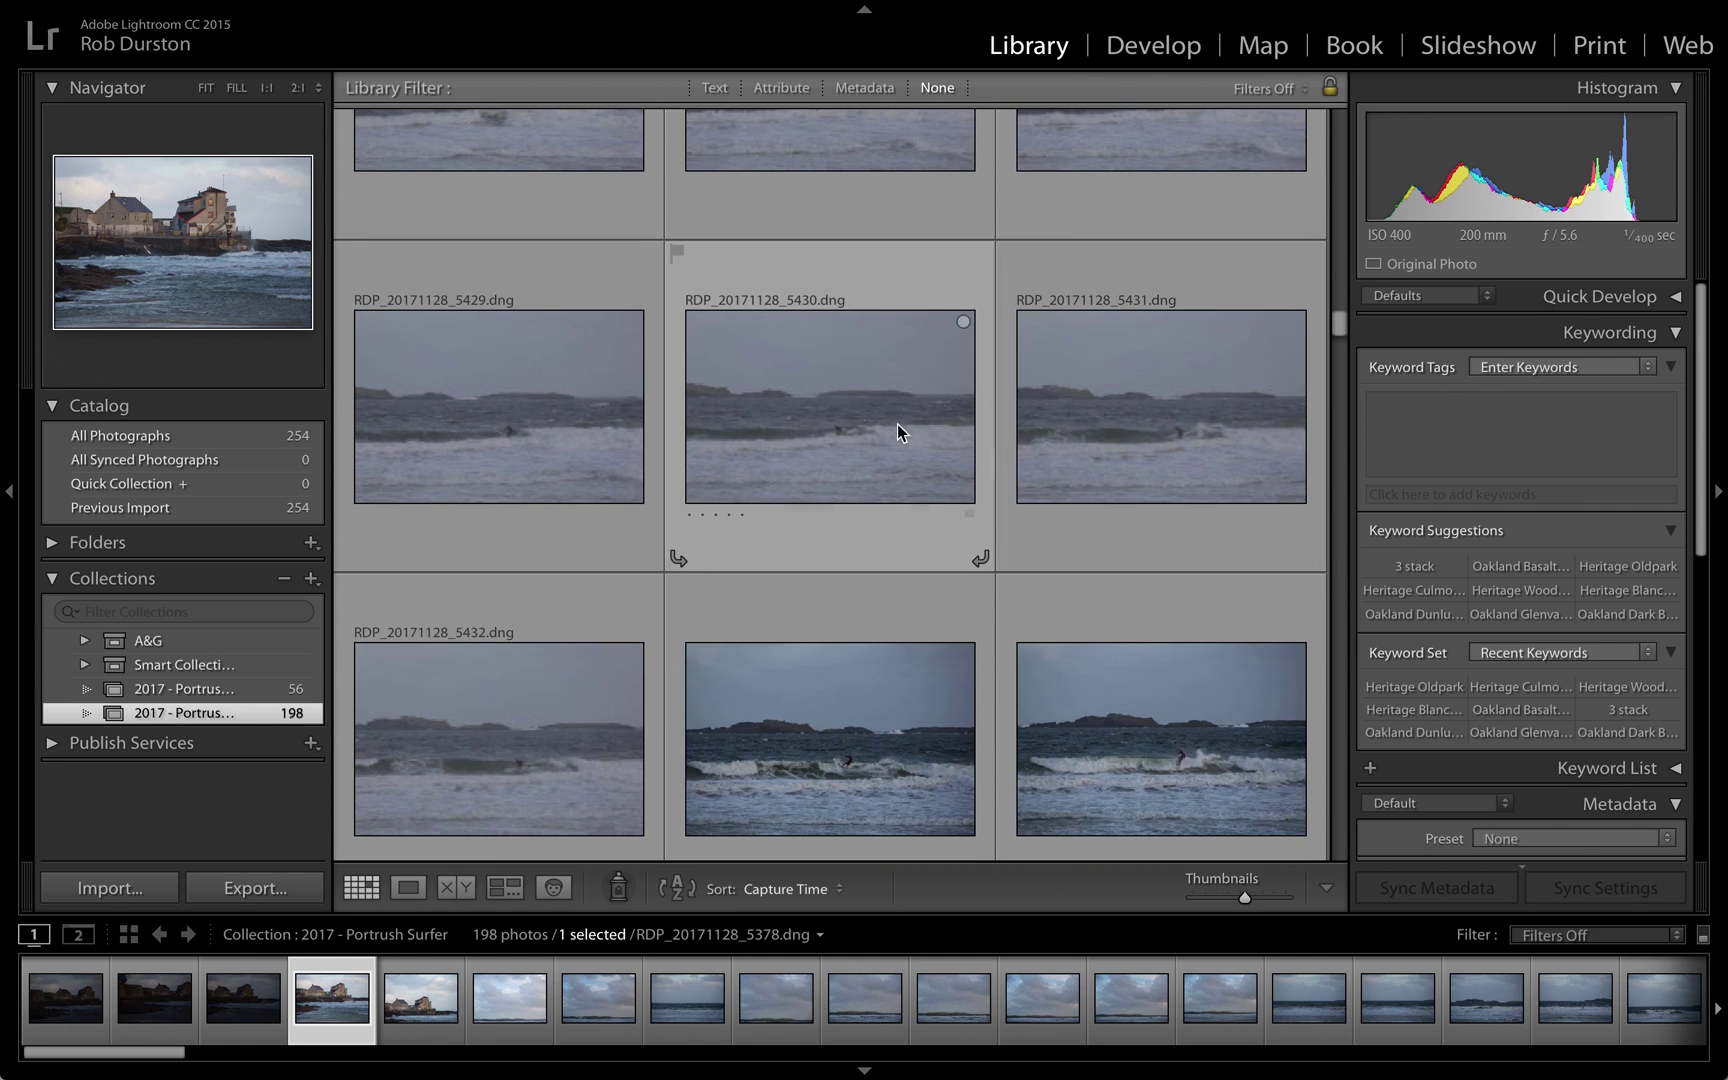
click(803, 214)
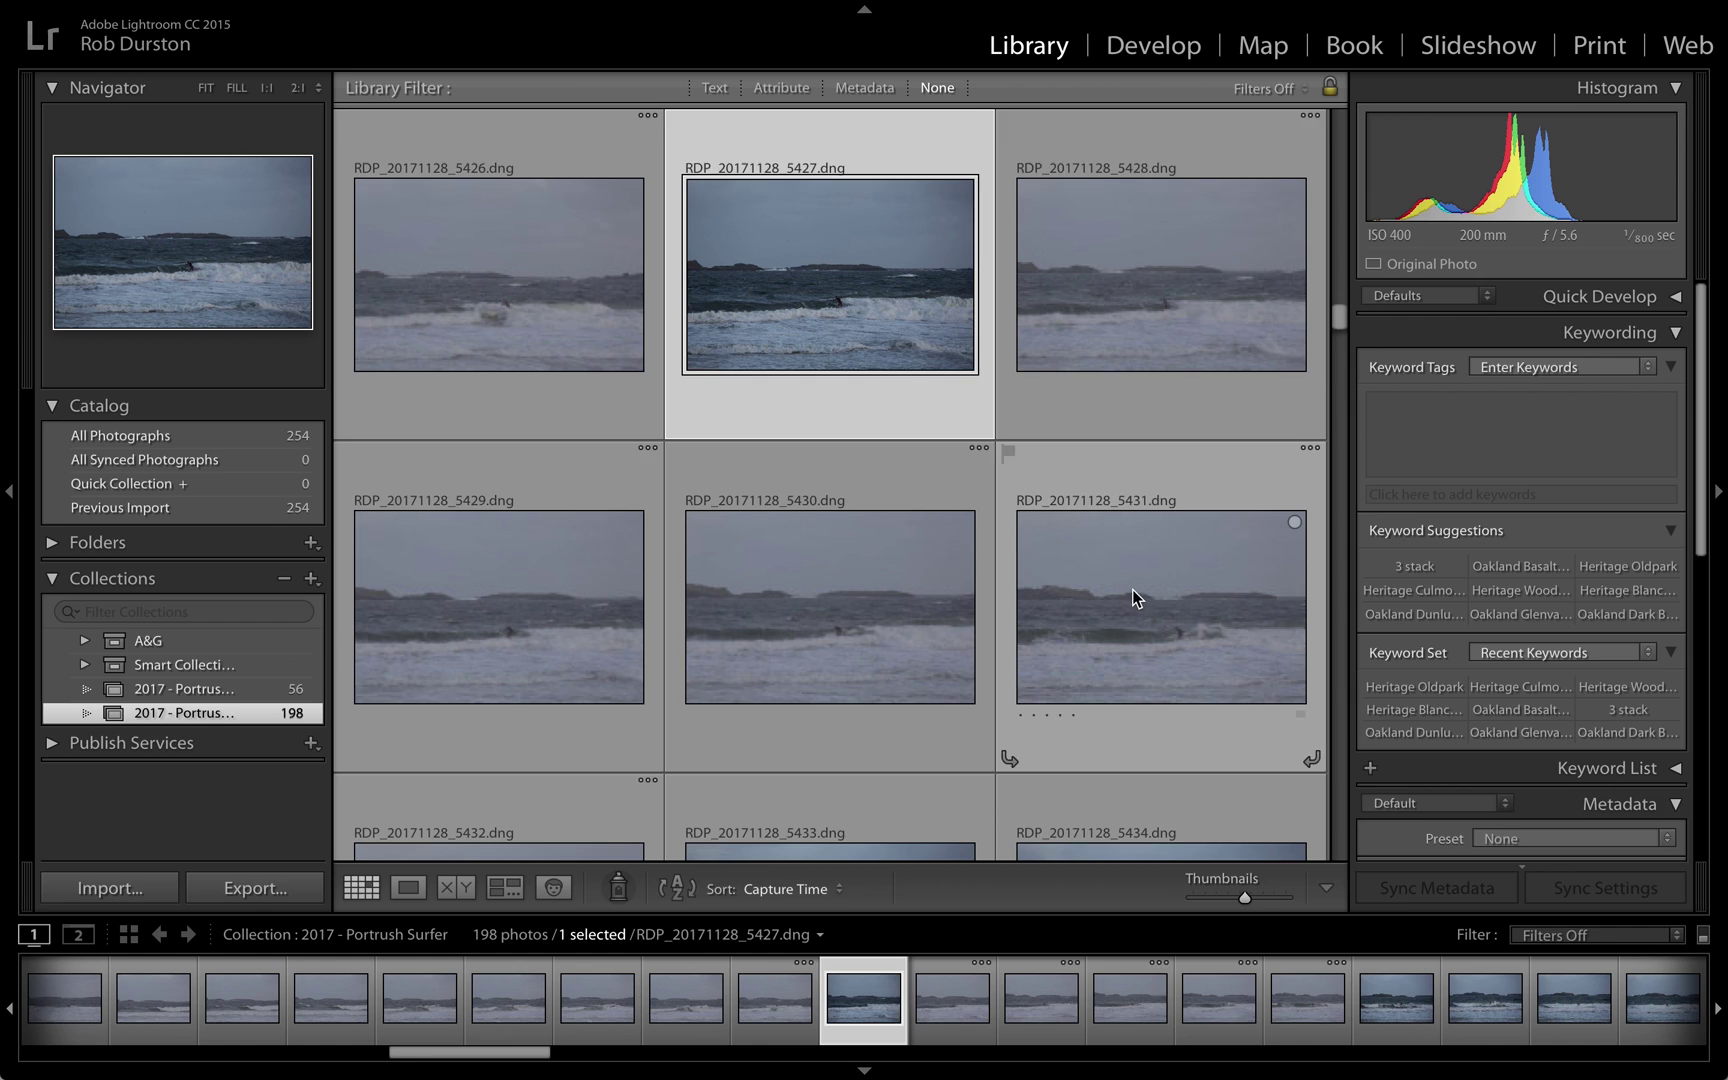
shift+click(1133, 588)
- Add the keywords "surf" and "cold water surf" to the selected photos
click(1459, 495)
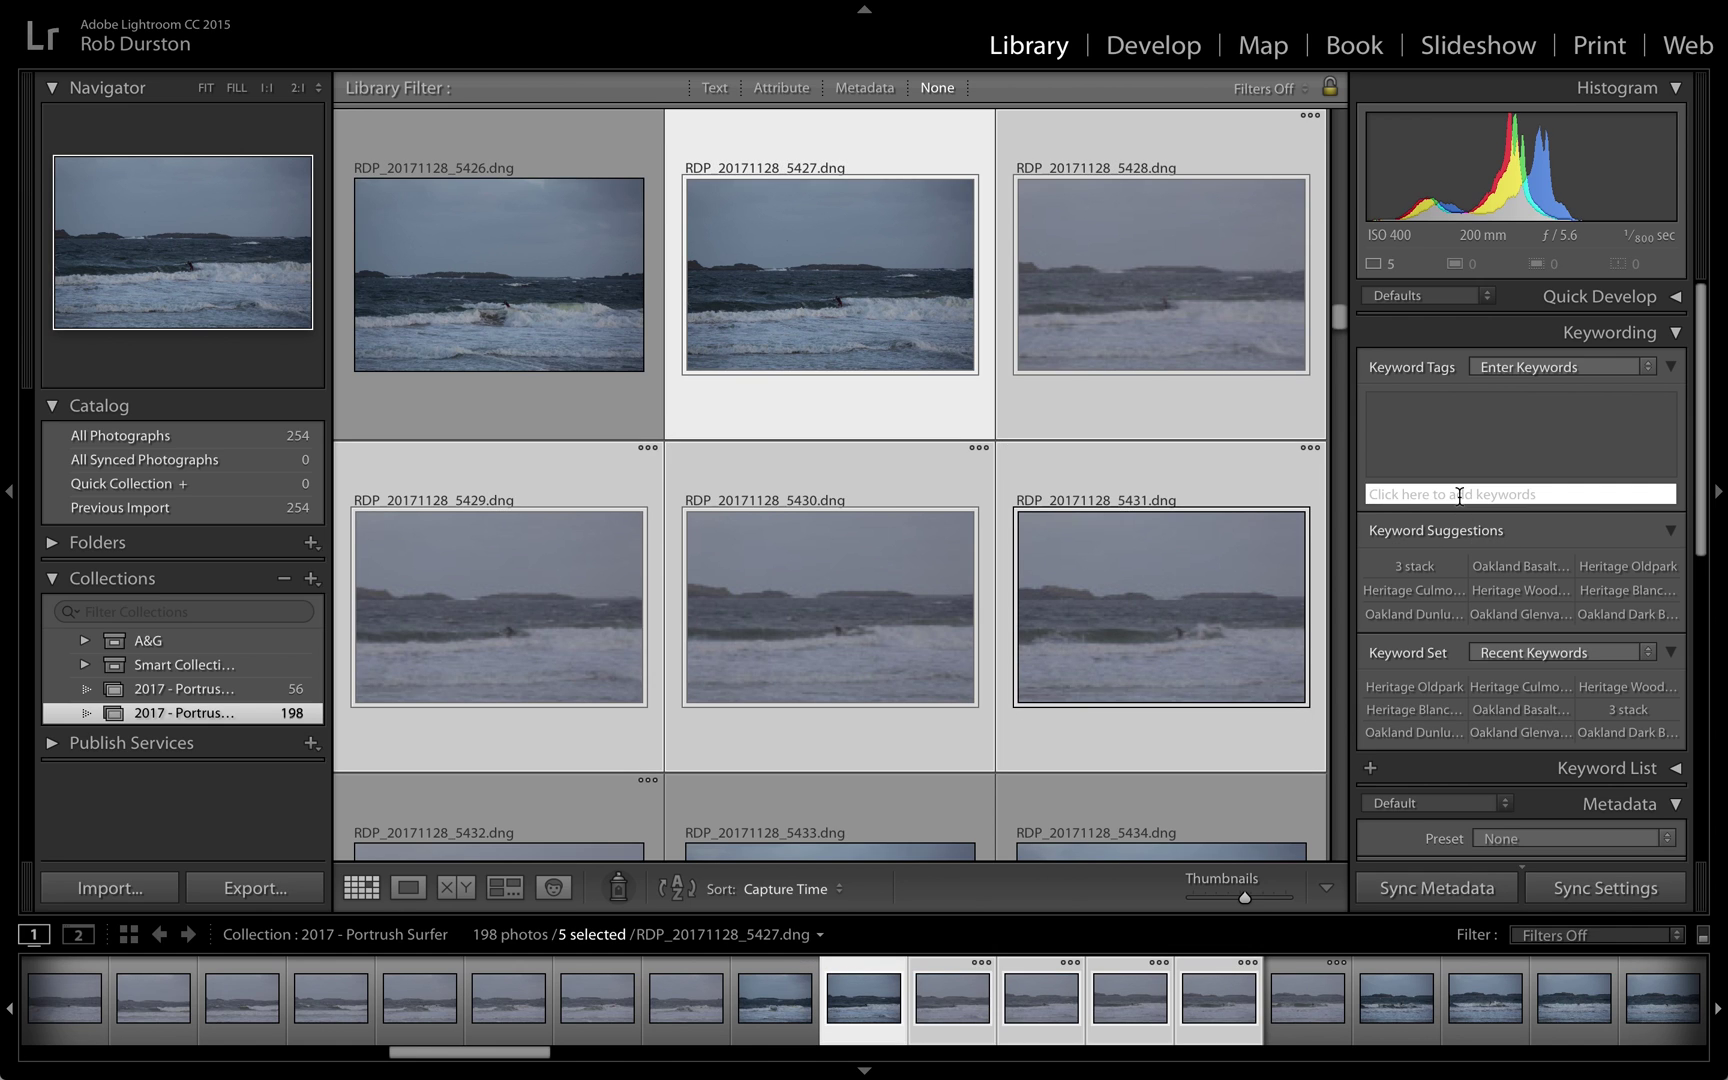
text(surf, cold water surf,)
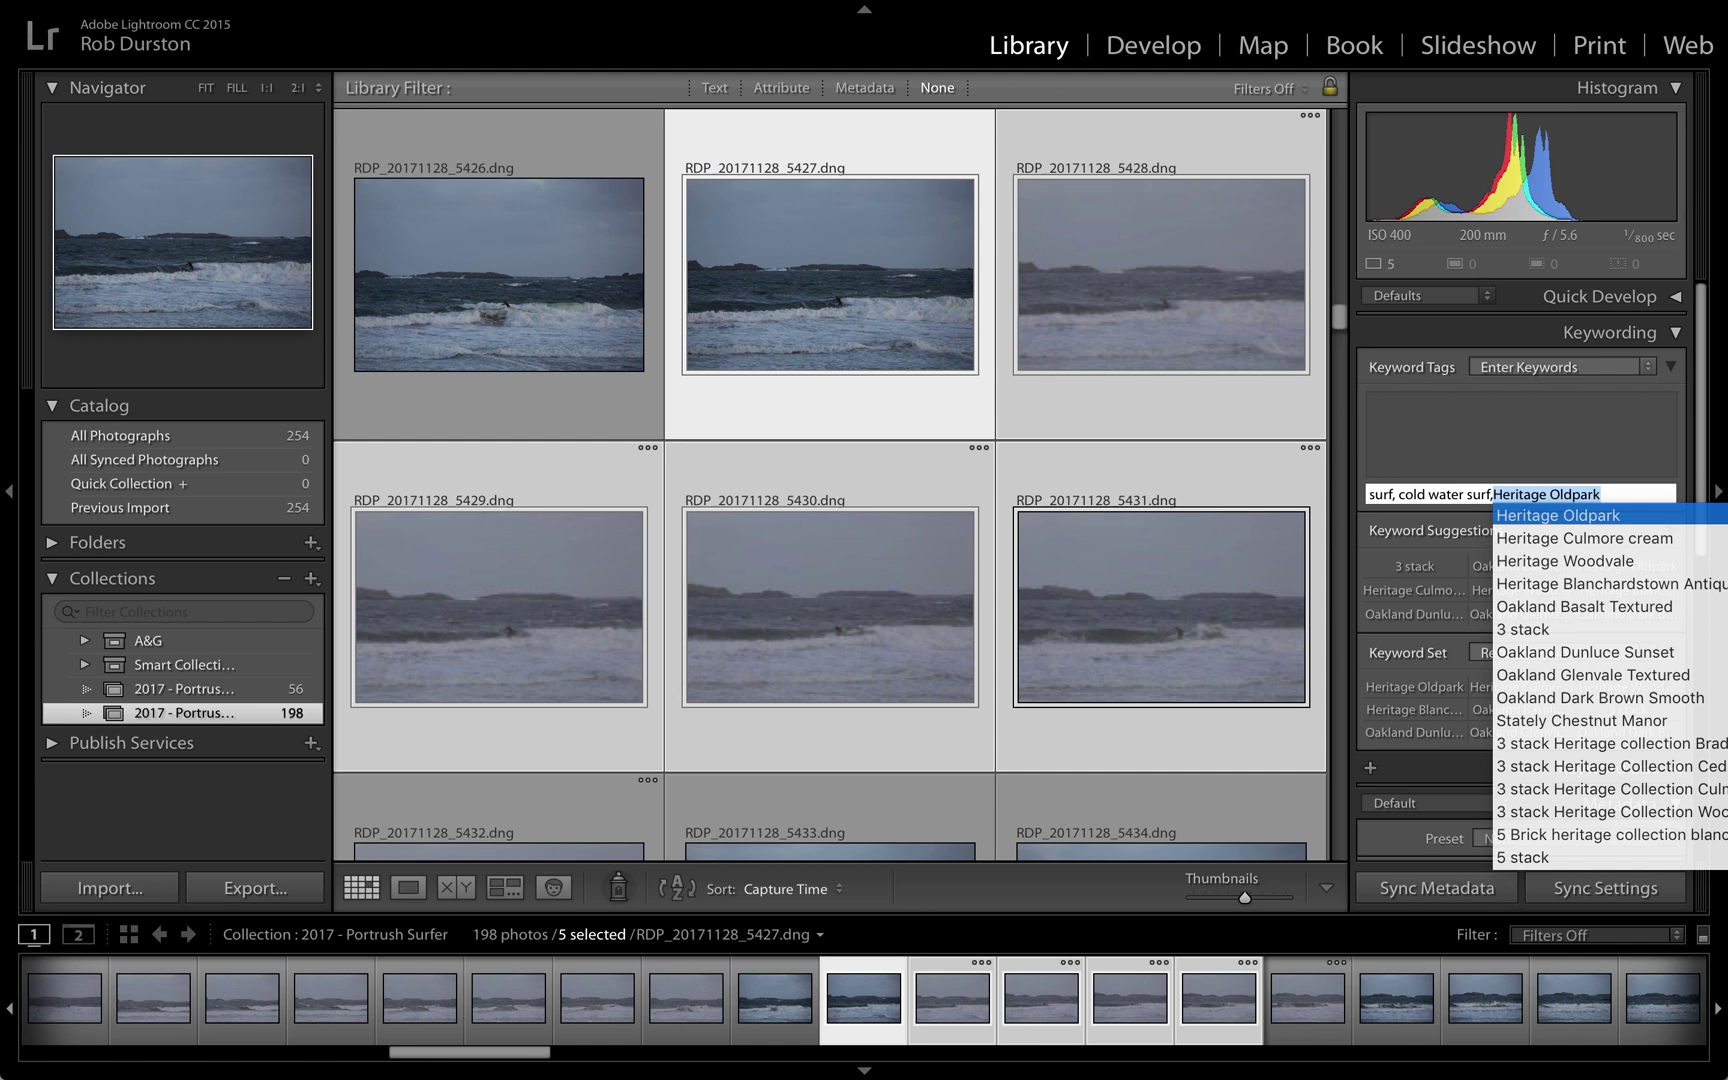
key(BackSpace)
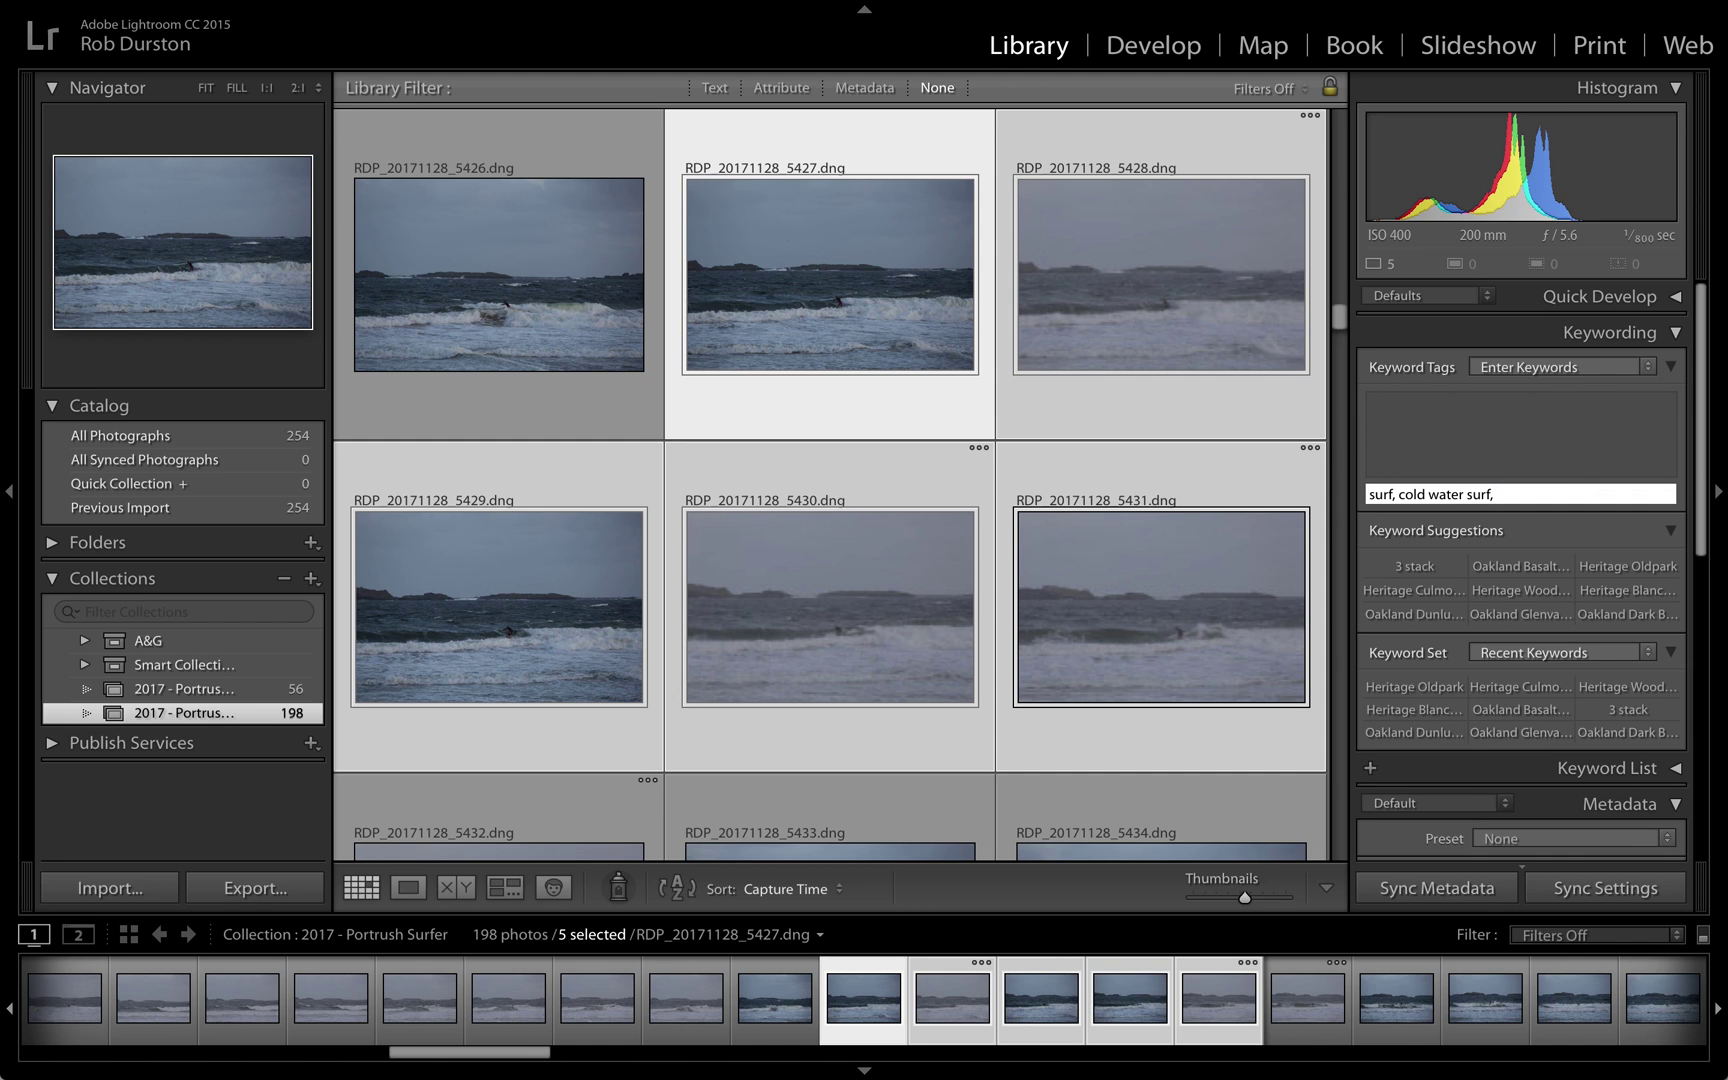
key(Return)
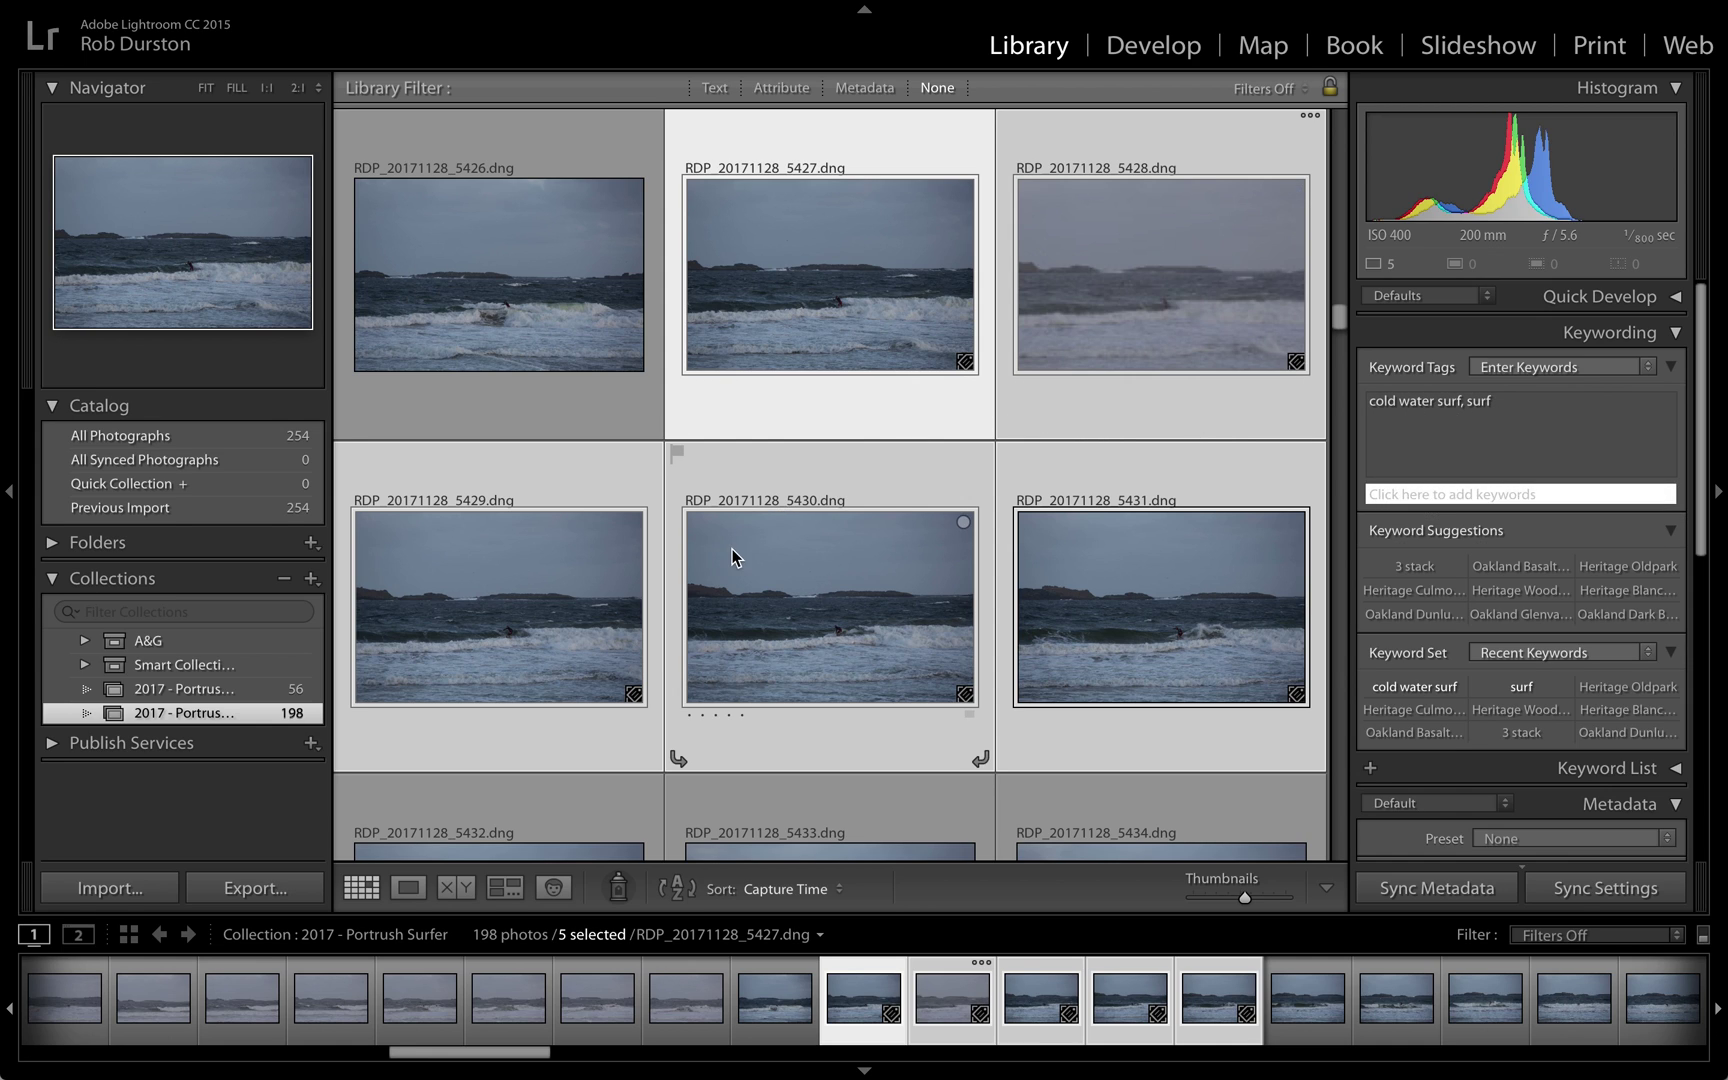
- Select only RDP_20171128_5426.dng, show the Previous Import photos and look through them from the first beach shots to the surf shots
click(548, 259)
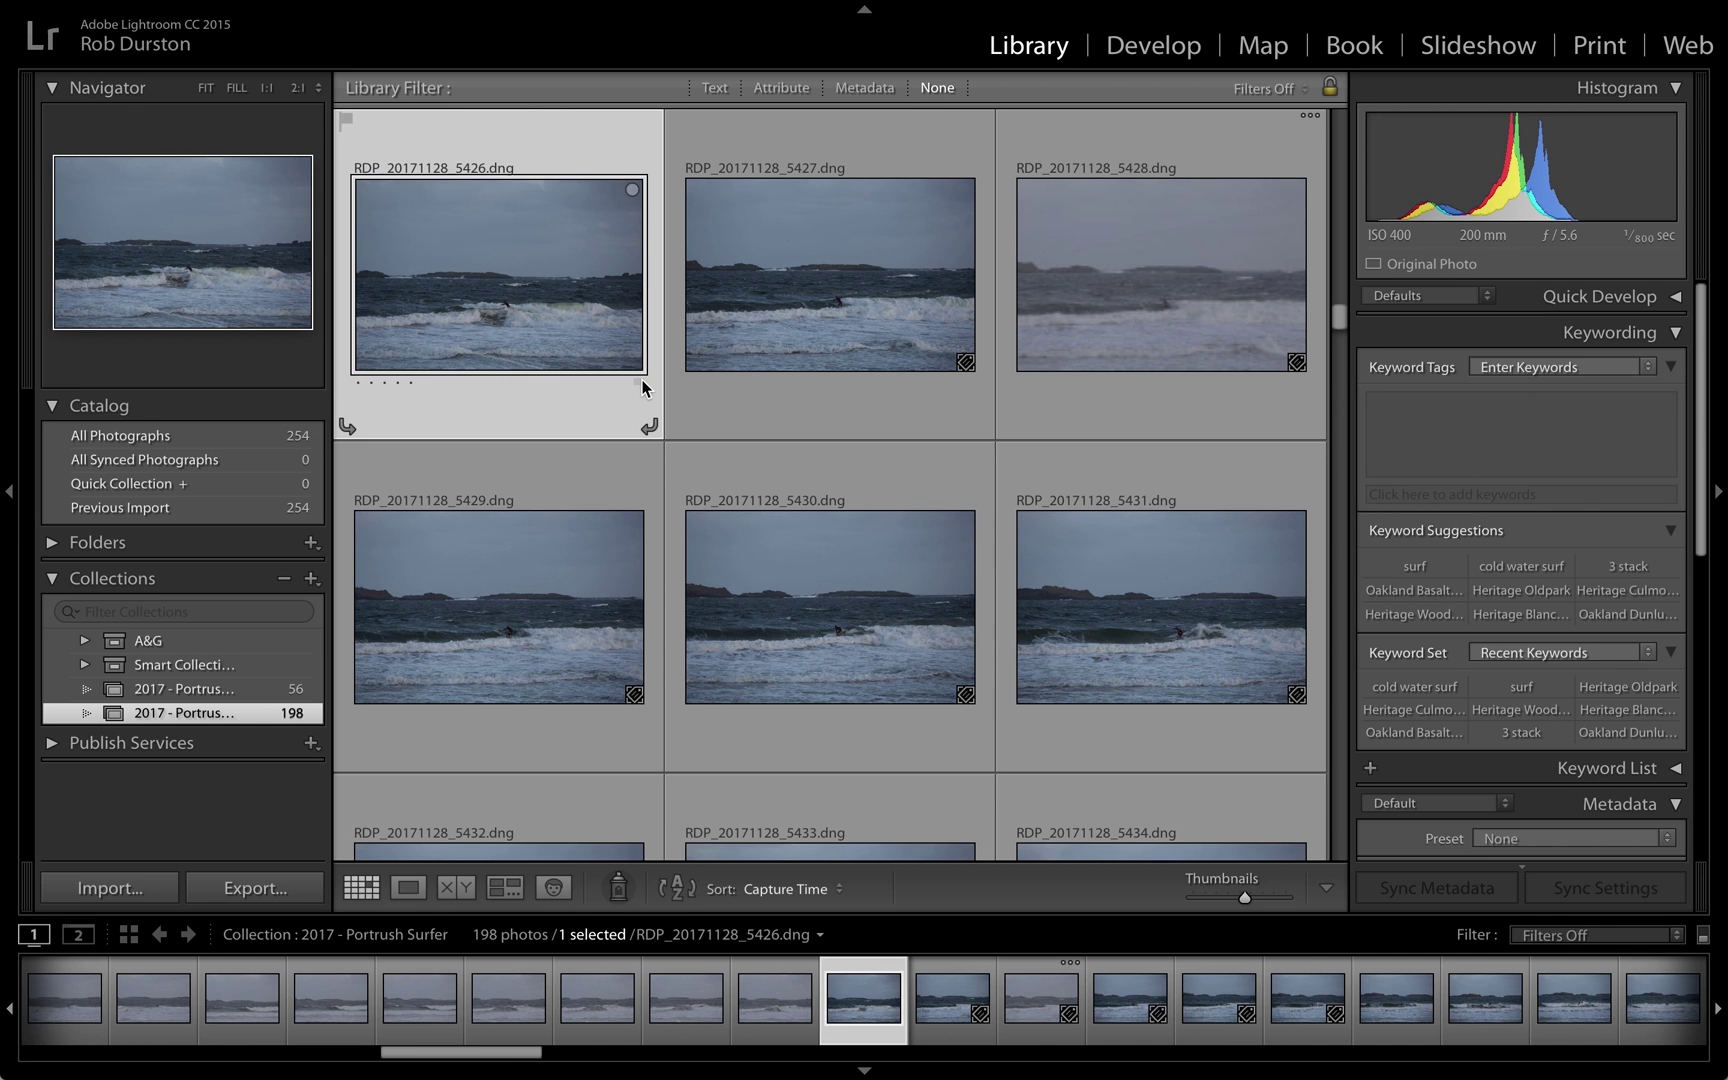
click(274, 507)
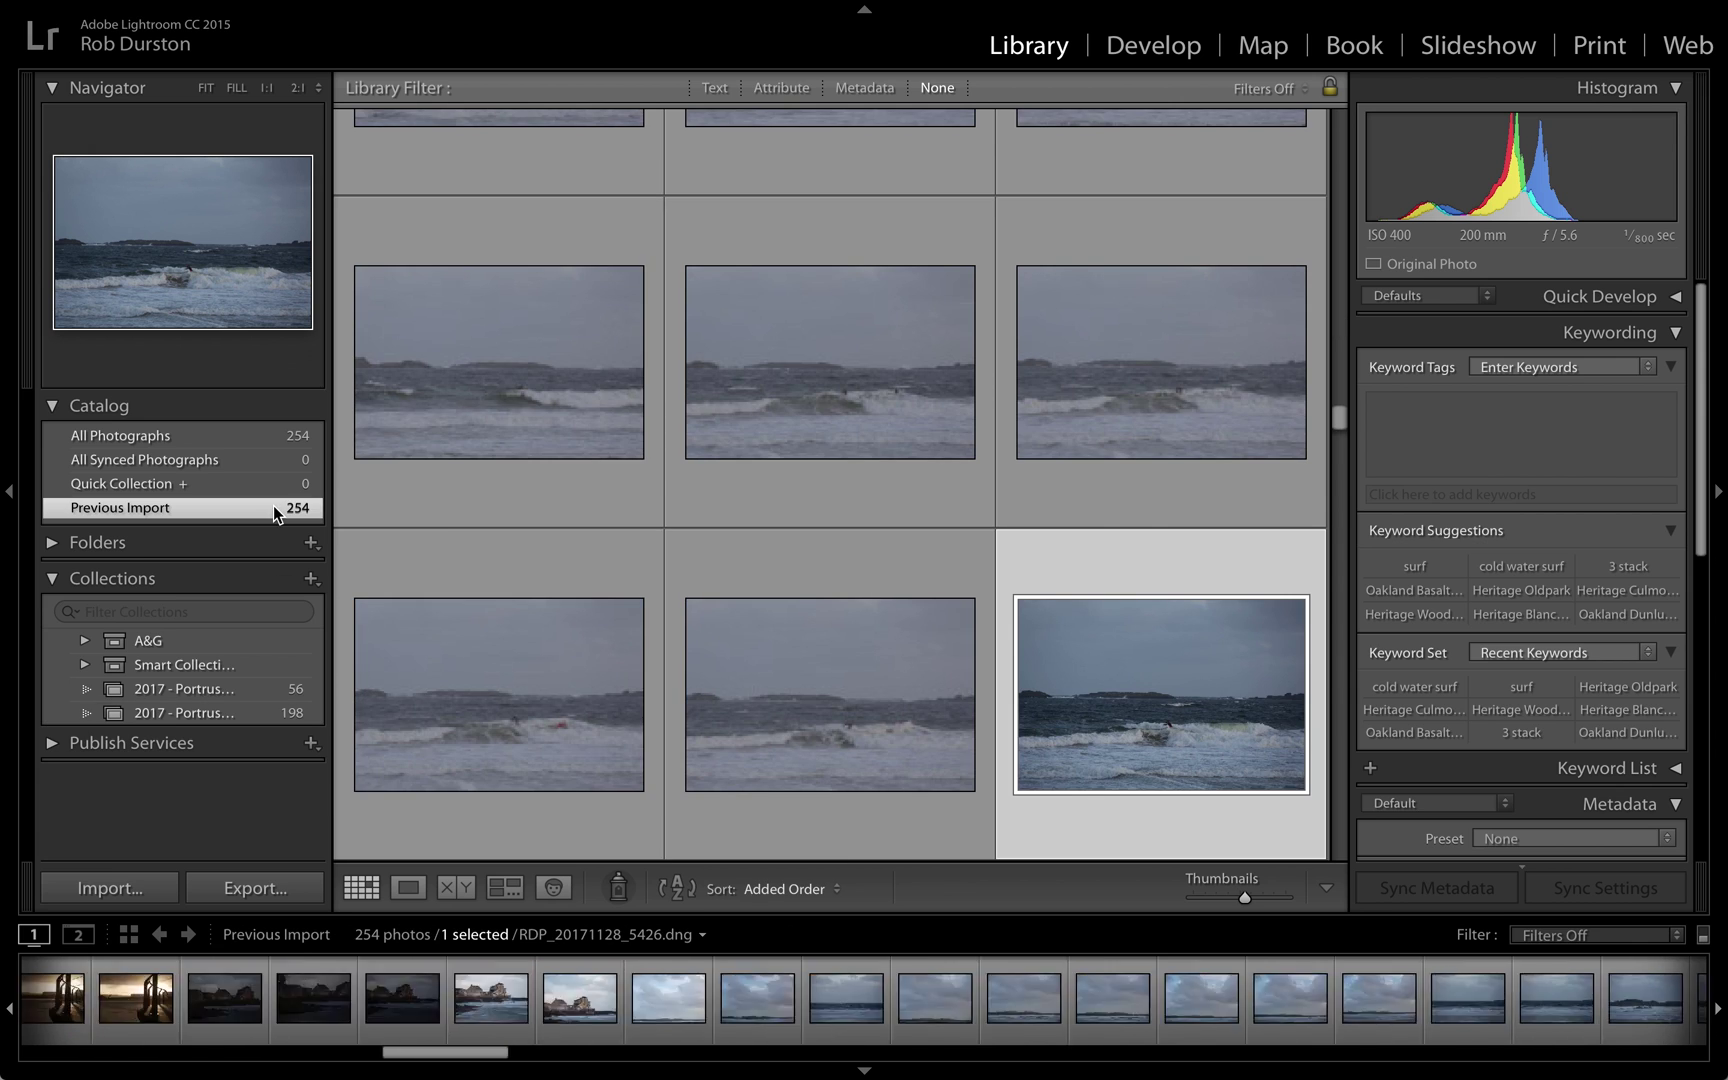
scroll(552, 467, up, 15)
scroll(552, 467, up, 5)
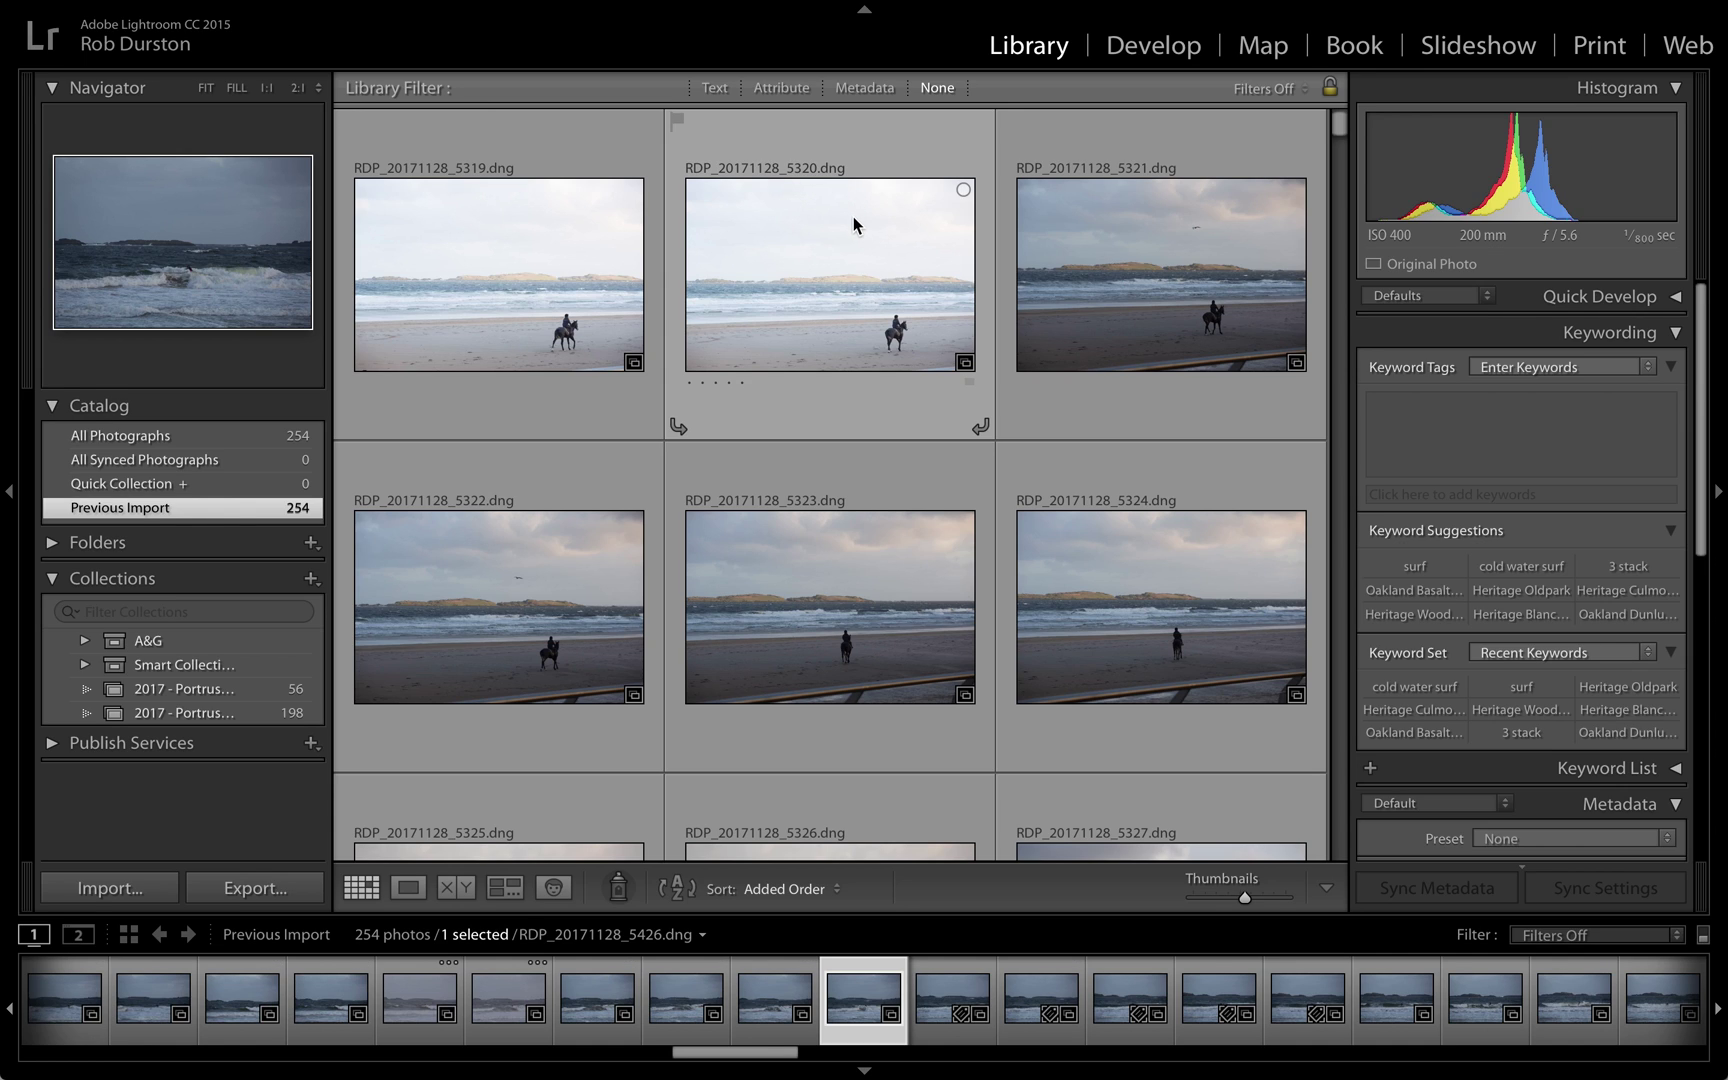
scroll(907, 526, down, 5)
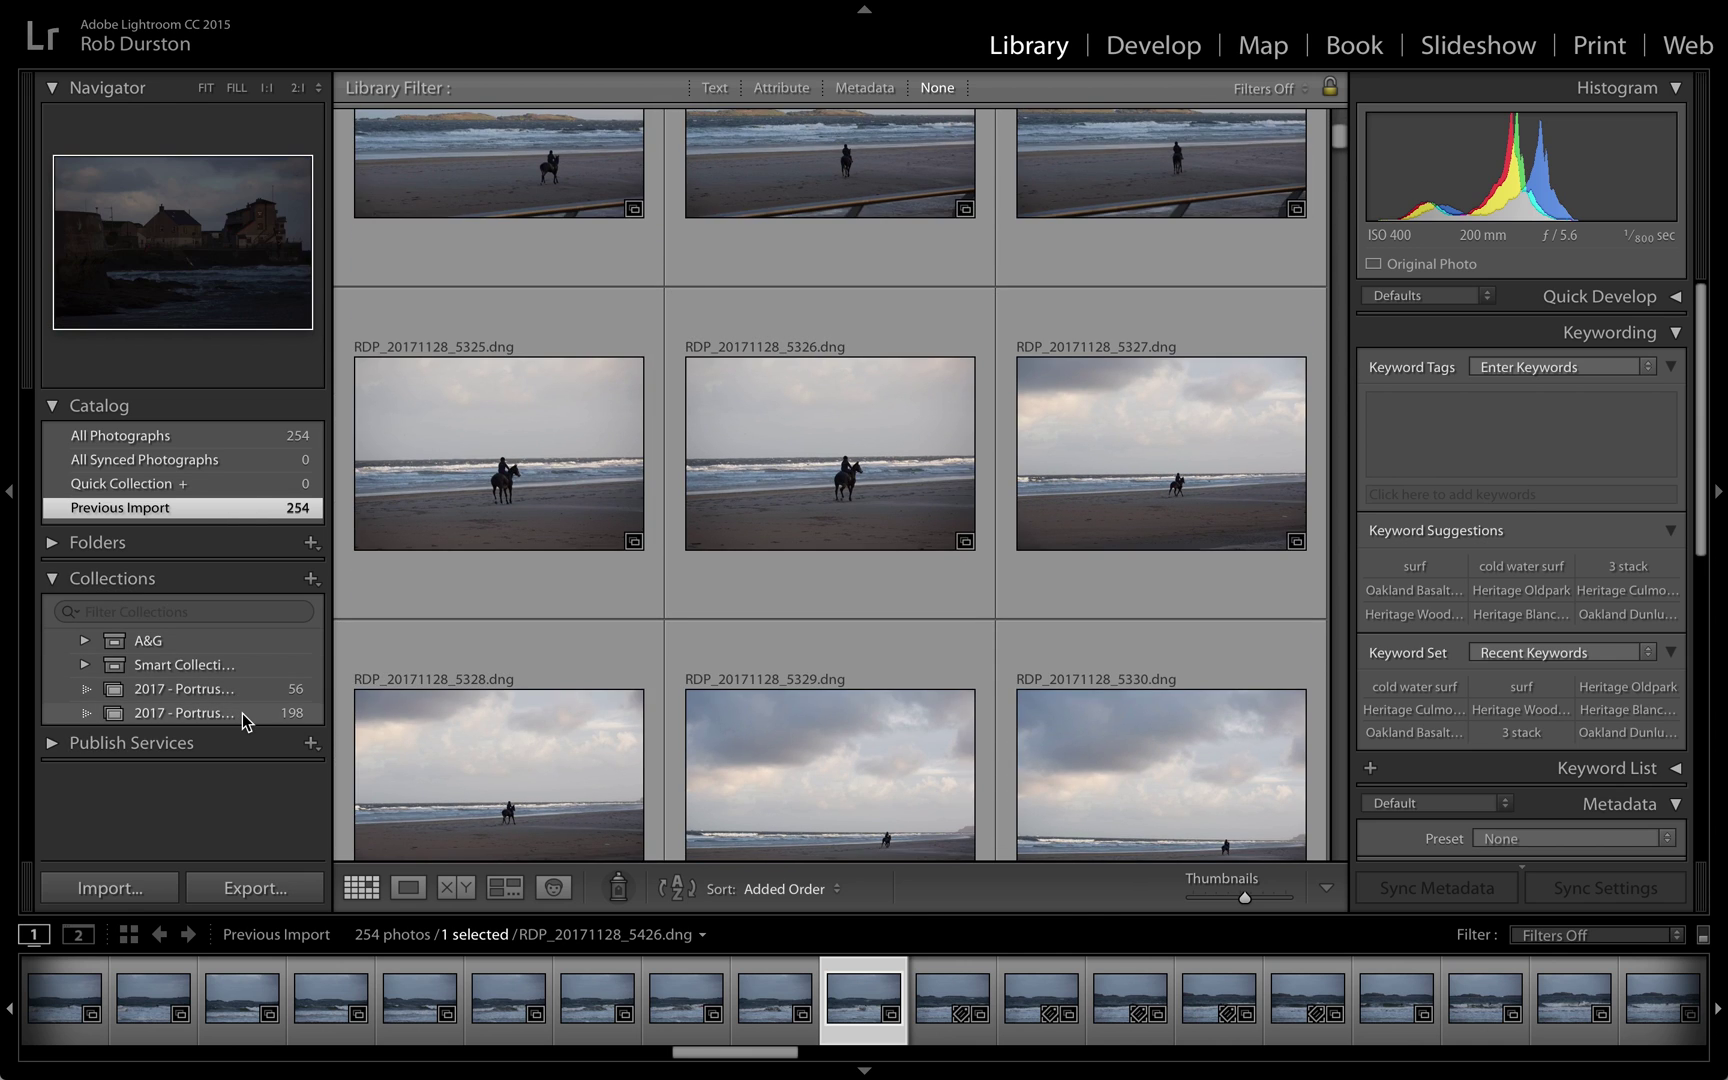
scroll(730, 582, down, 20)
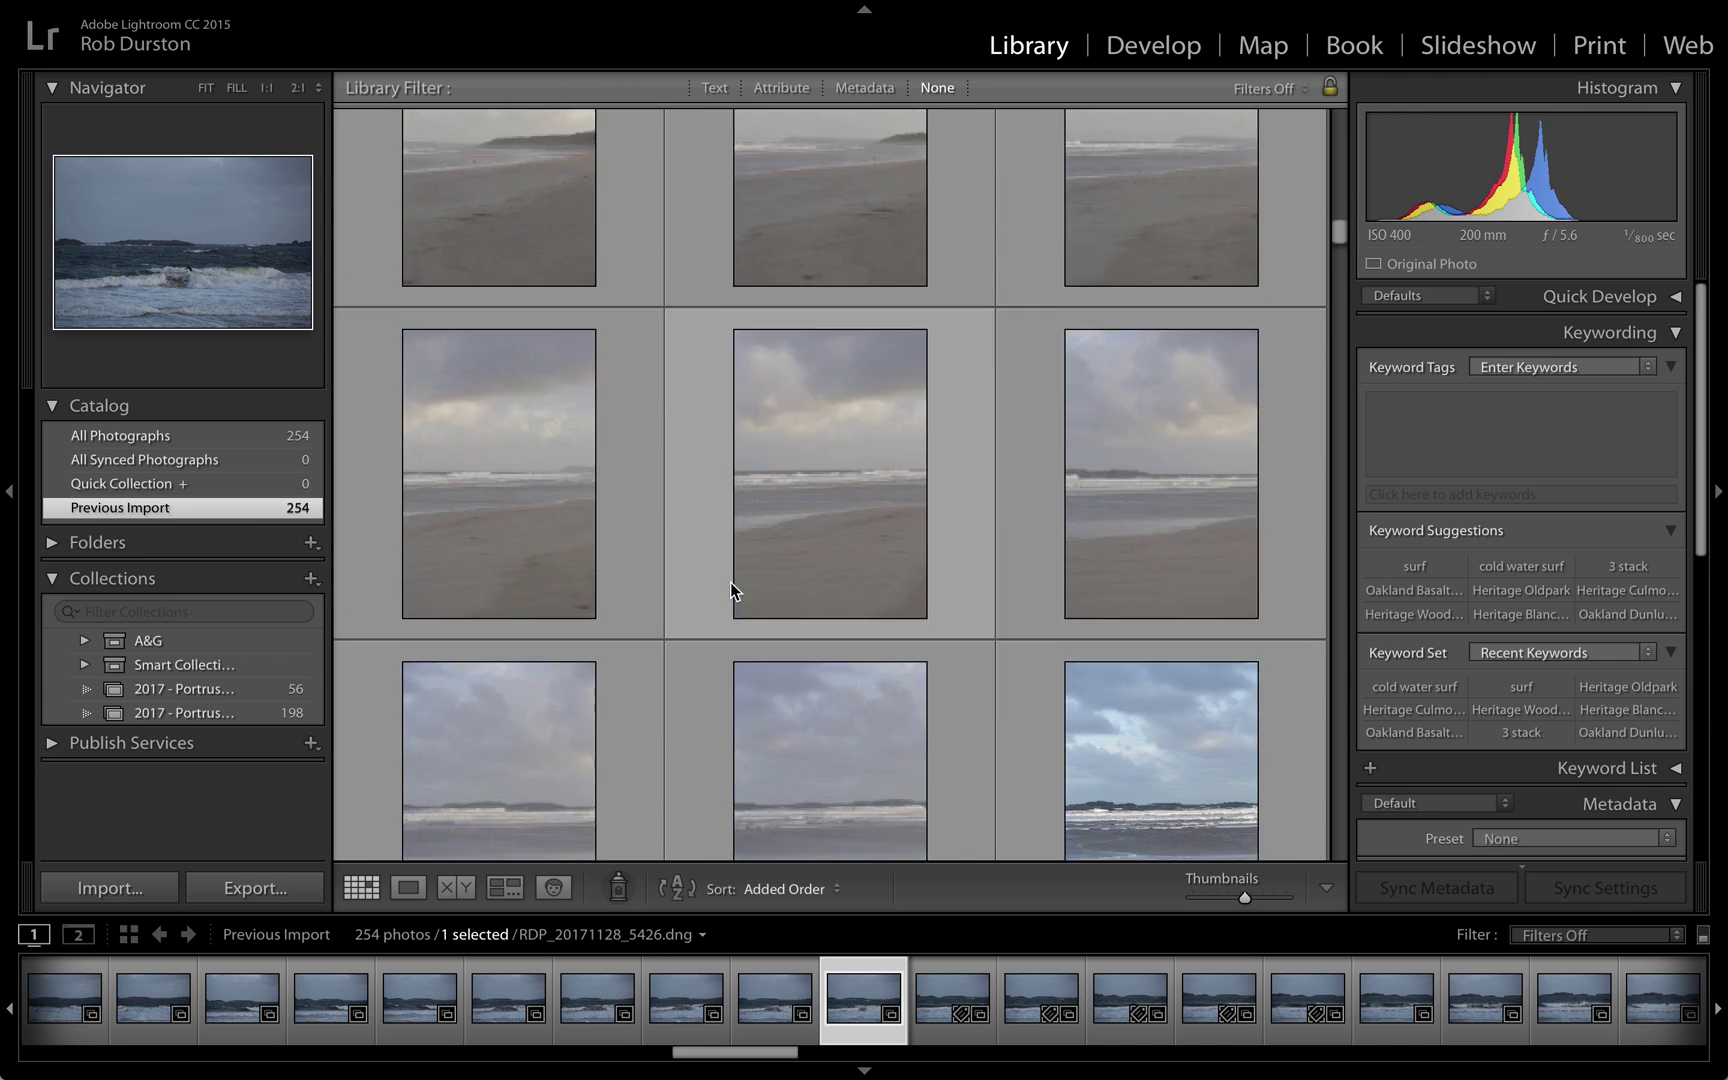
scroll(730, 582, down, 20)
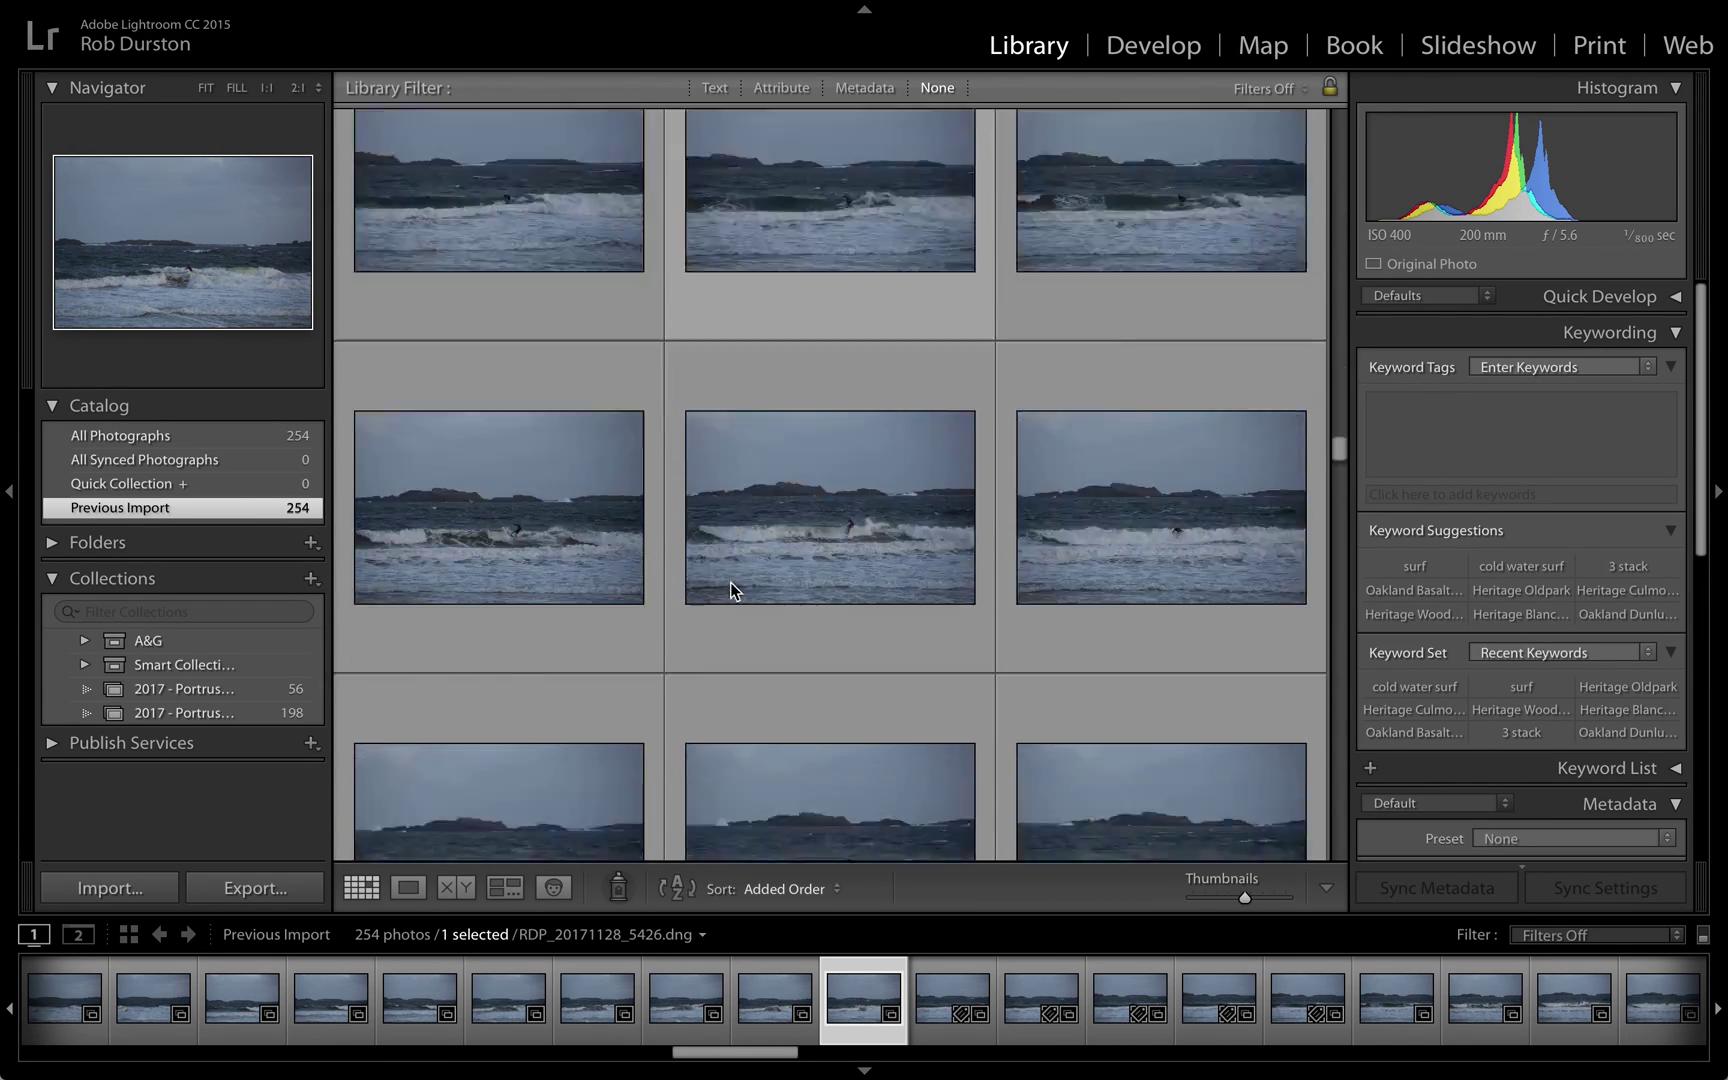
scroll(730, 582, down, 20)
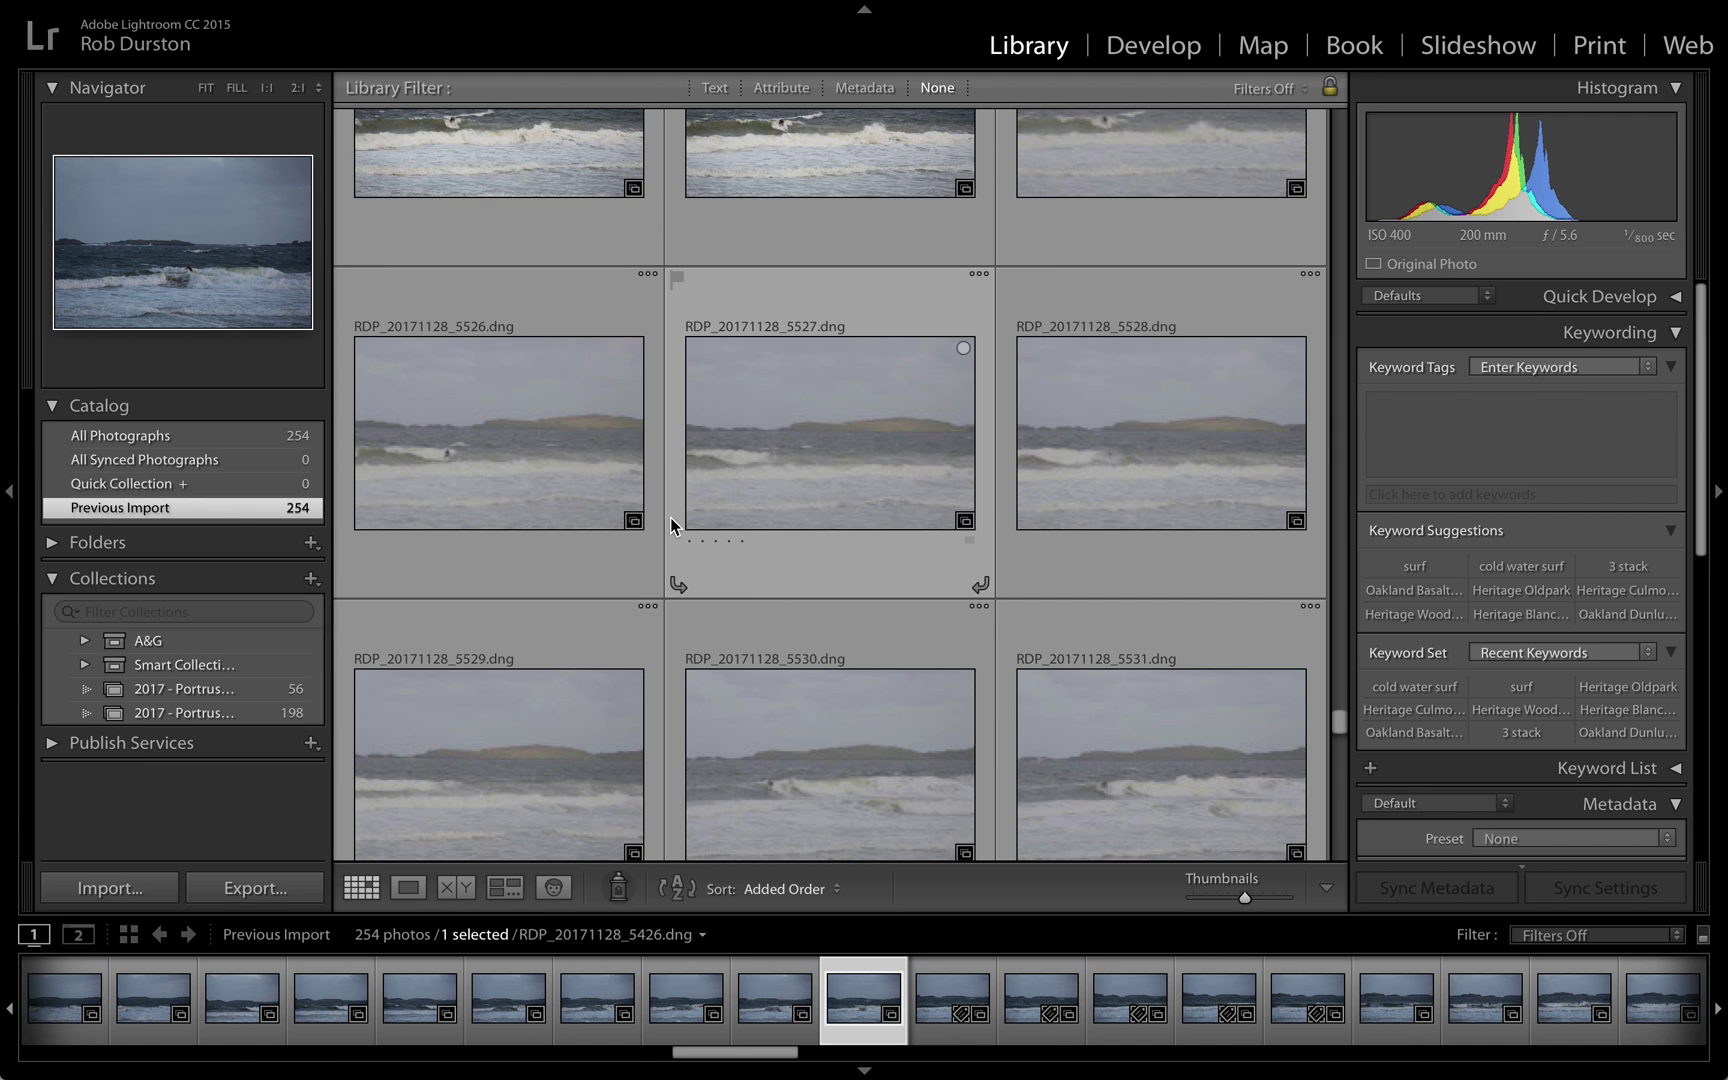
- View RDP_20171128_5512.dng enlarged in Loupe view and return to the thumbnail grid
scroll(665, 470, up, 10)
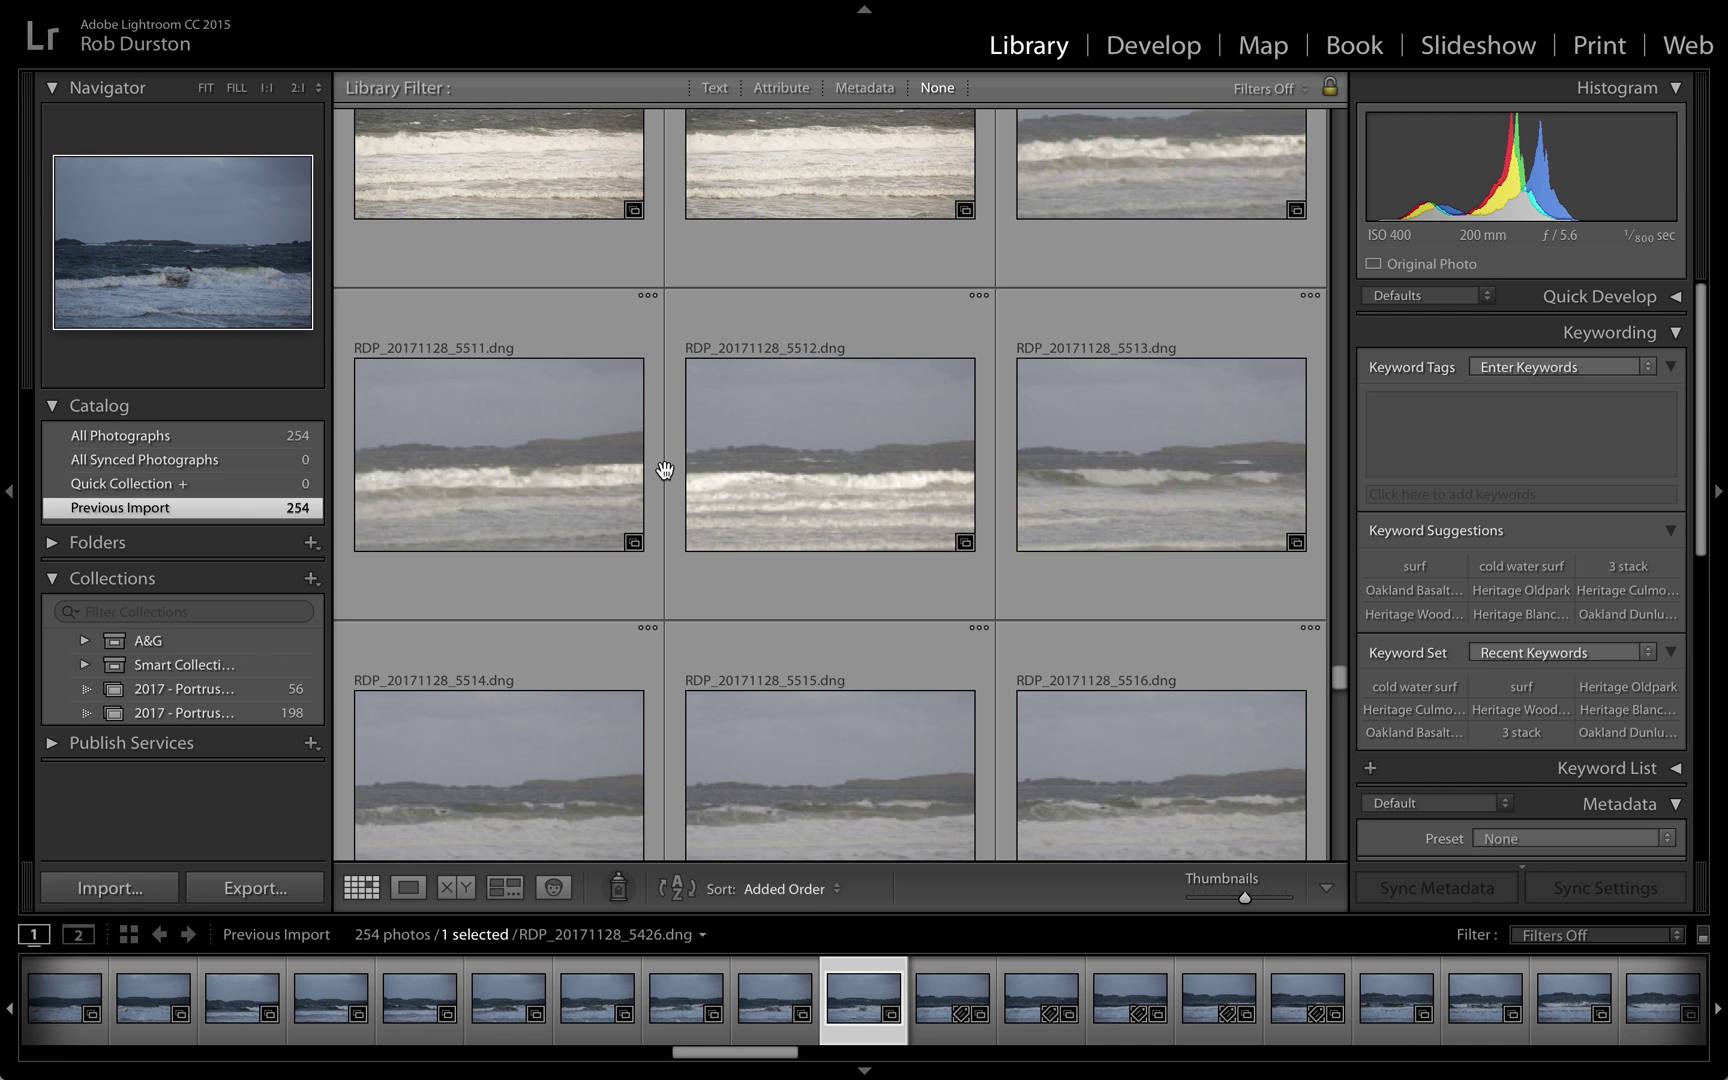
double_click(837, 465)
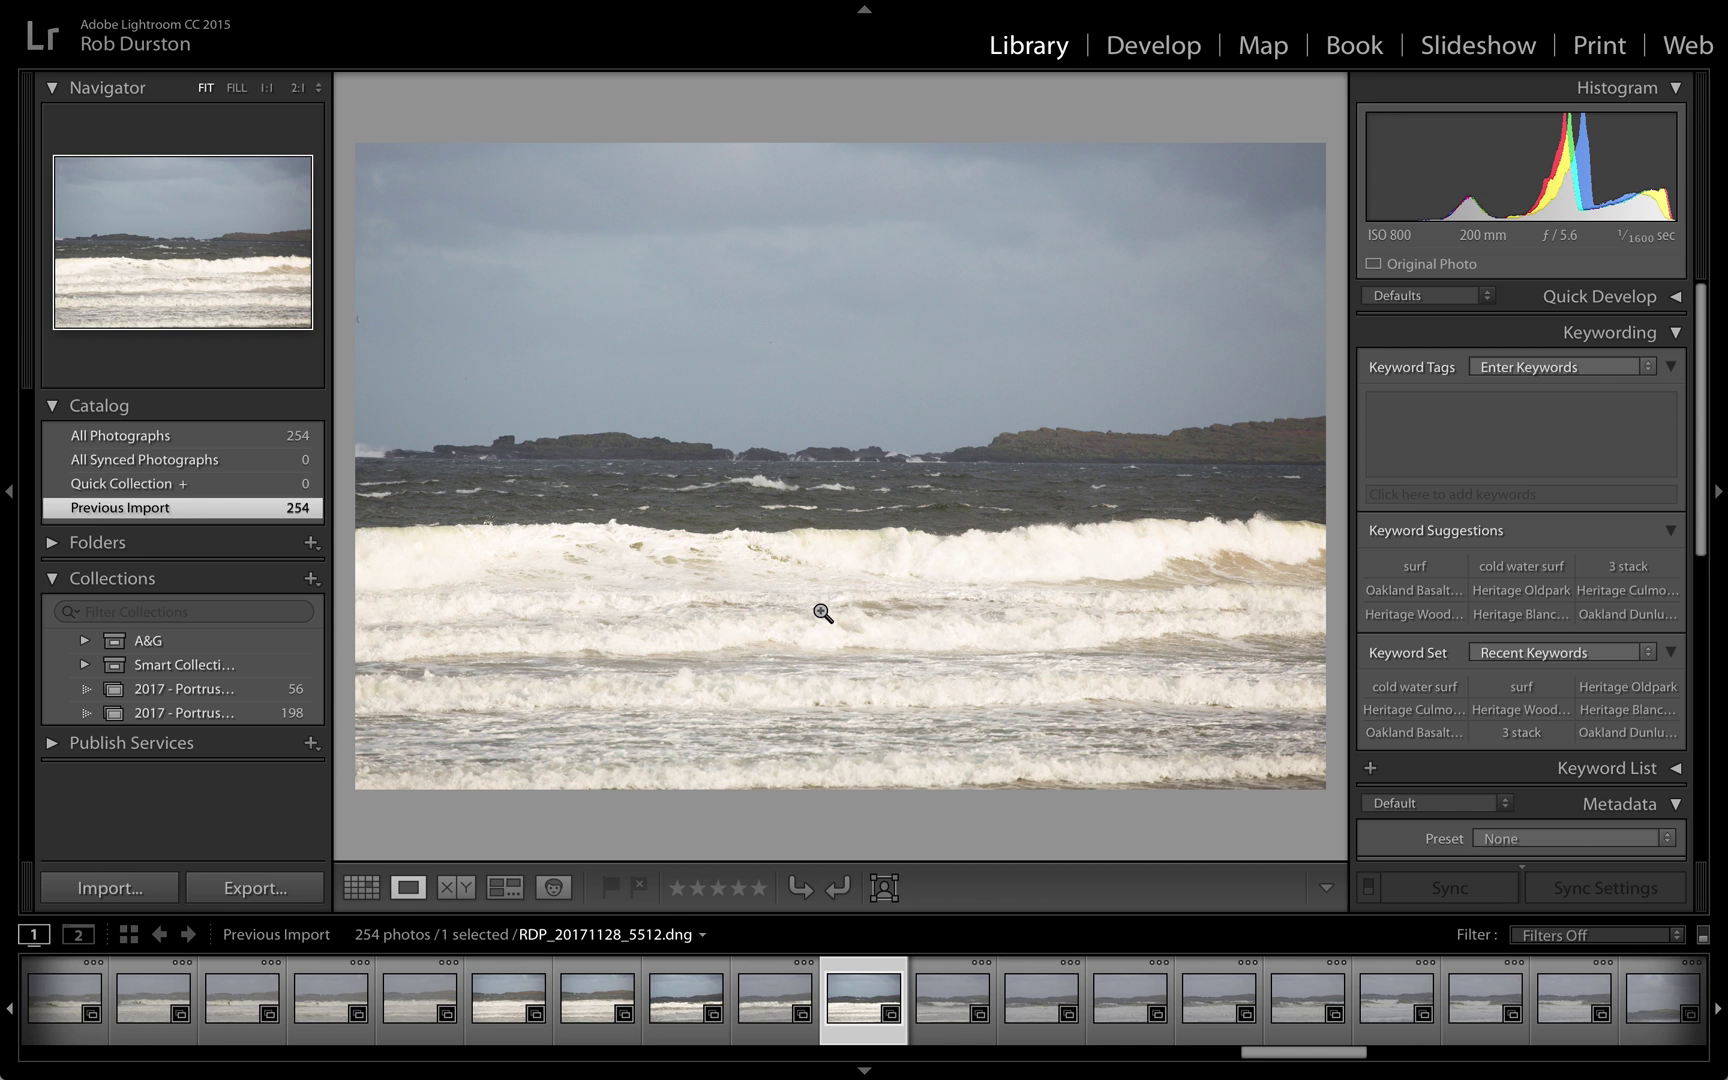
key(g)
- Select the photos RDP_20171128_5436.dng through RDP_20171128_5482.dng in Previous Import
scroll(844, 522, up, 3)
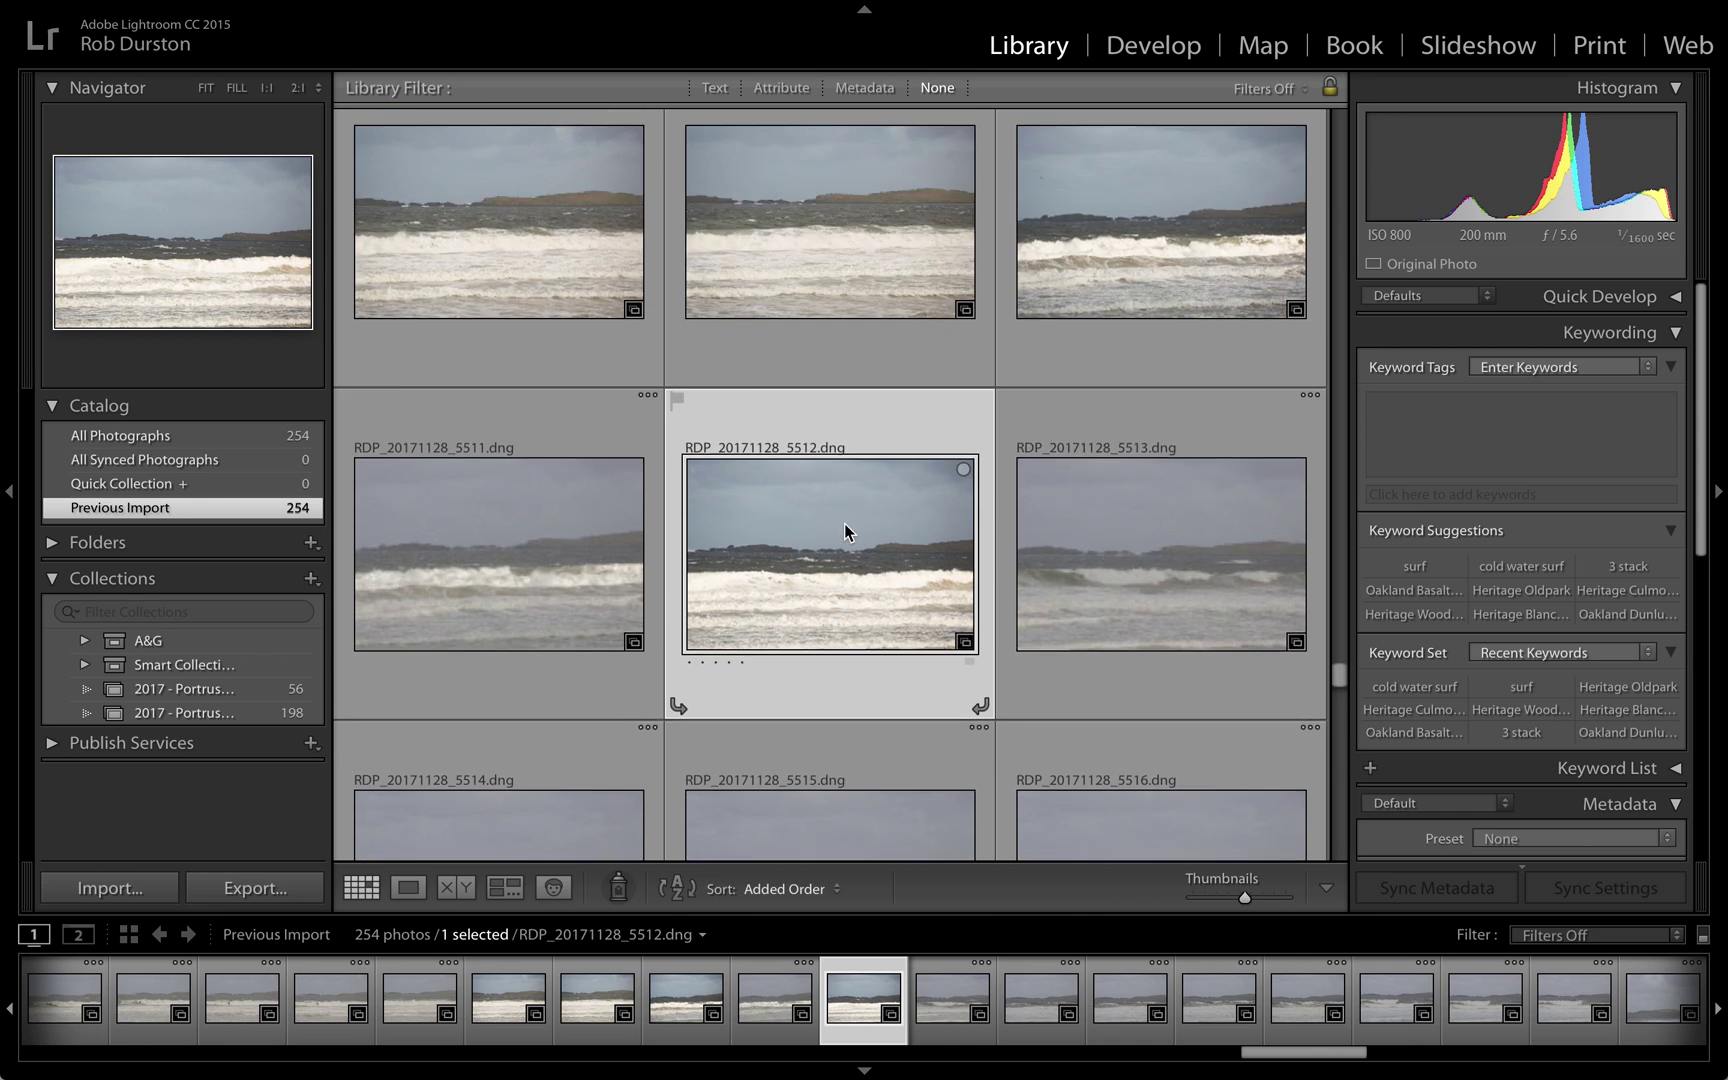
scroll(844, 522, up, 5)
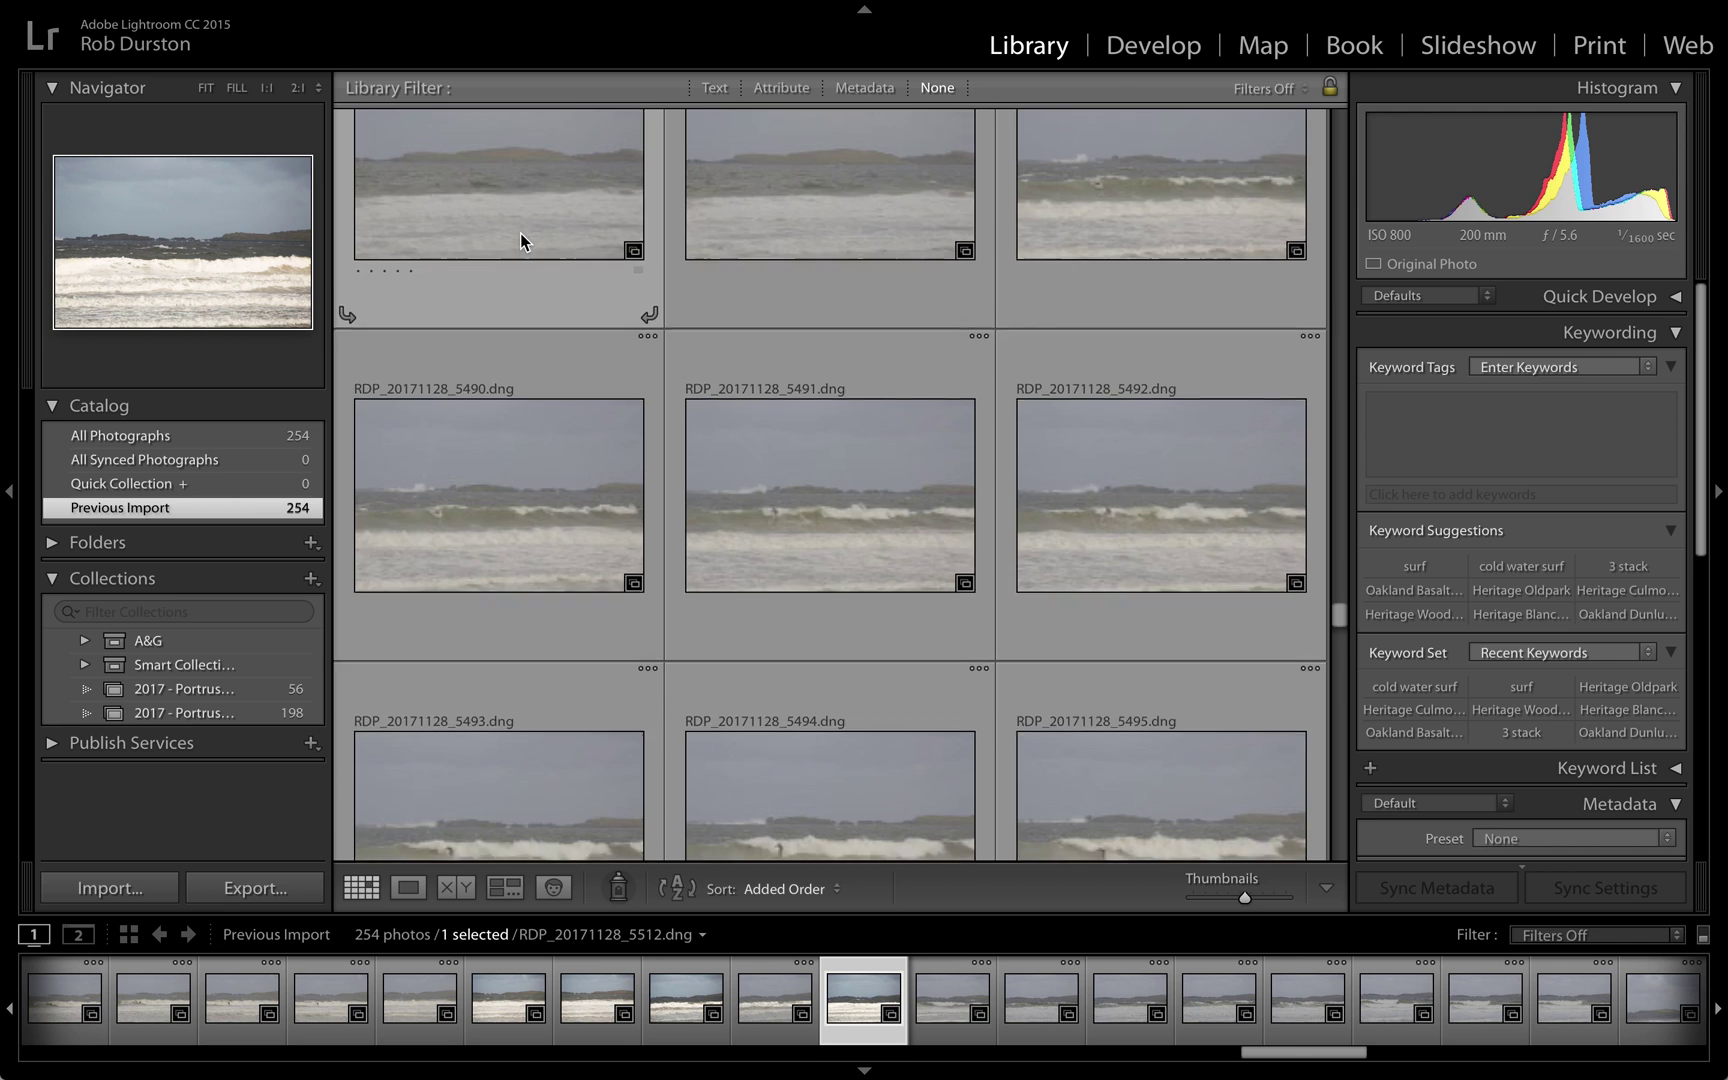
scroll(520, 234, up, 5)
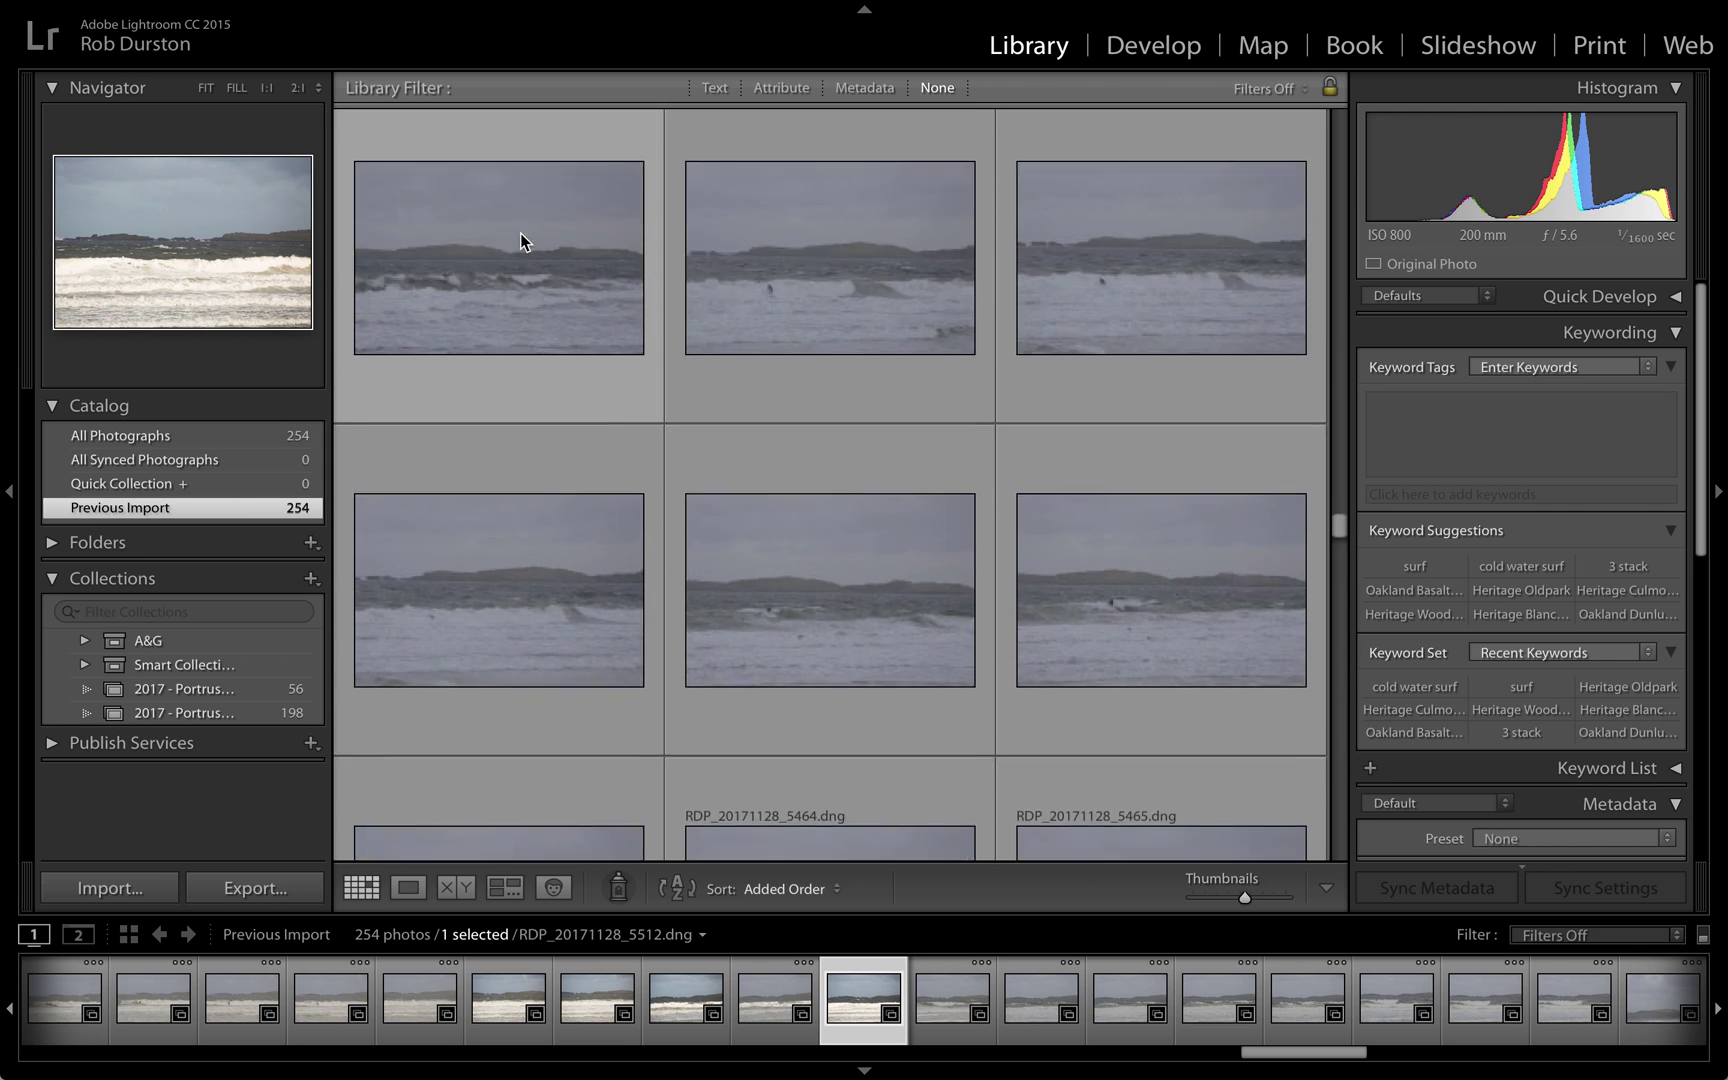
scroll(520, 234, up, 5)
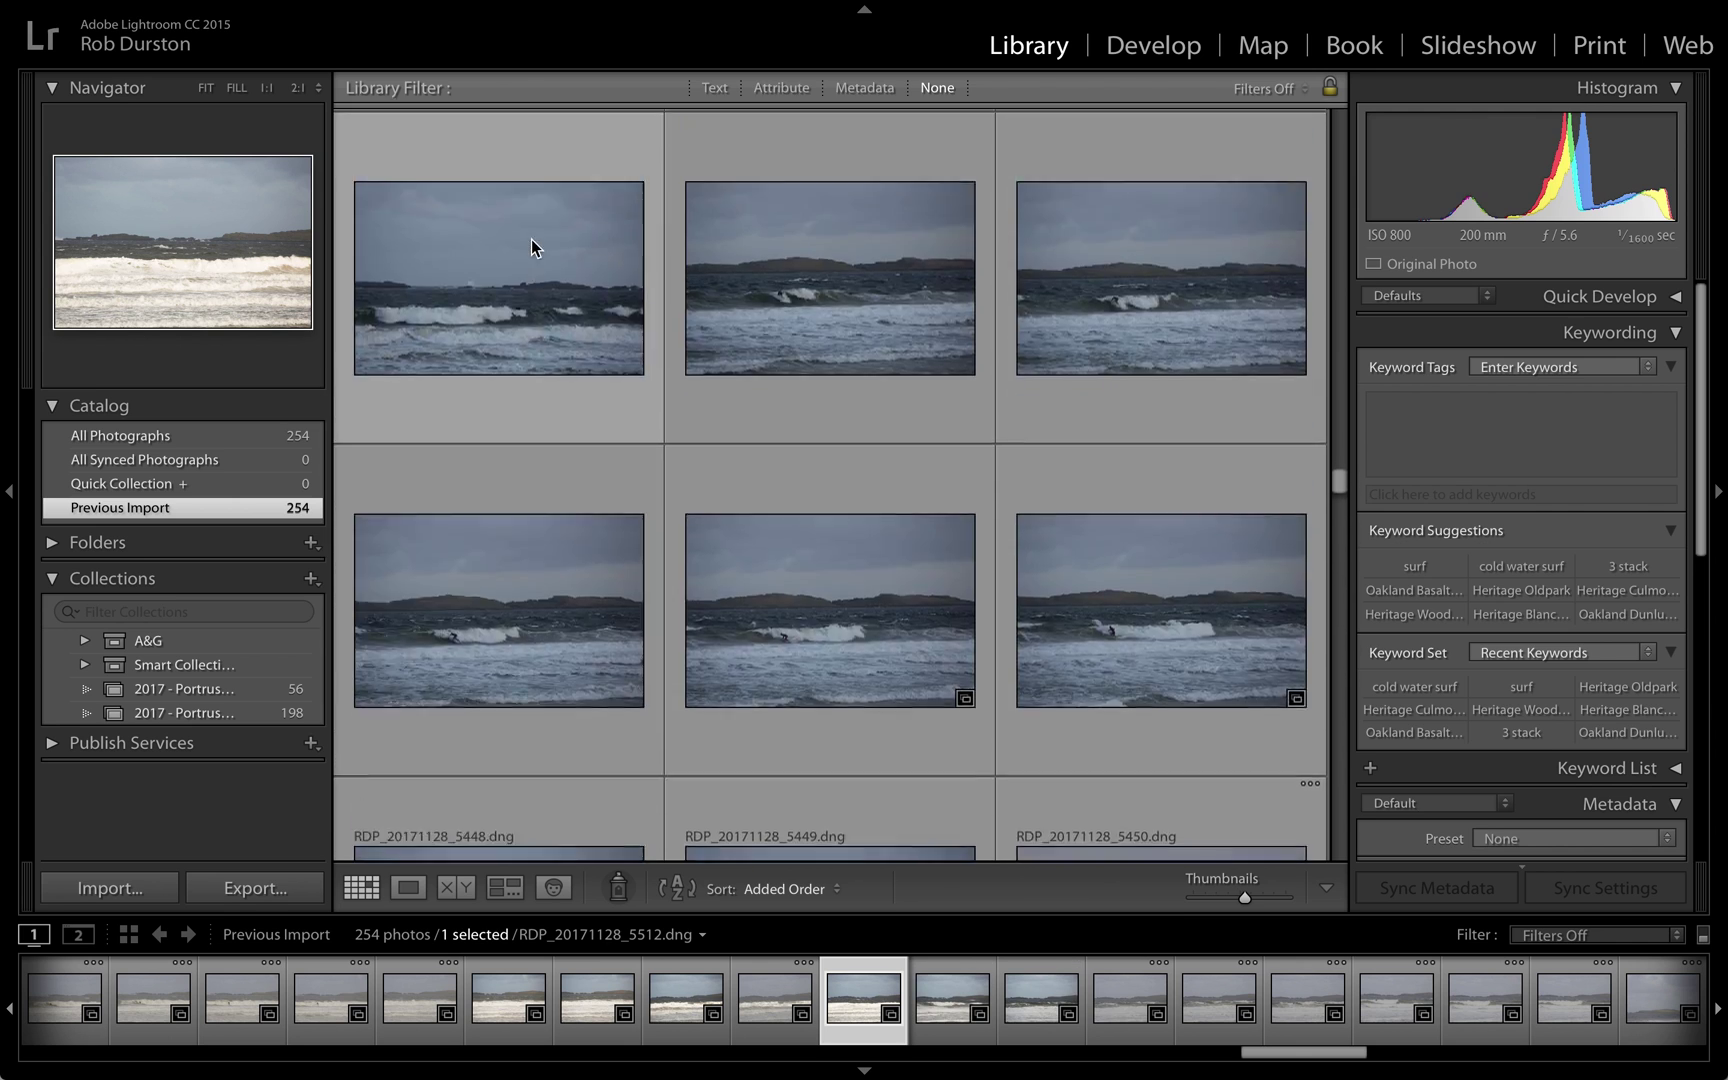
scroll(531, 239, up, 5)
click(518, 198)
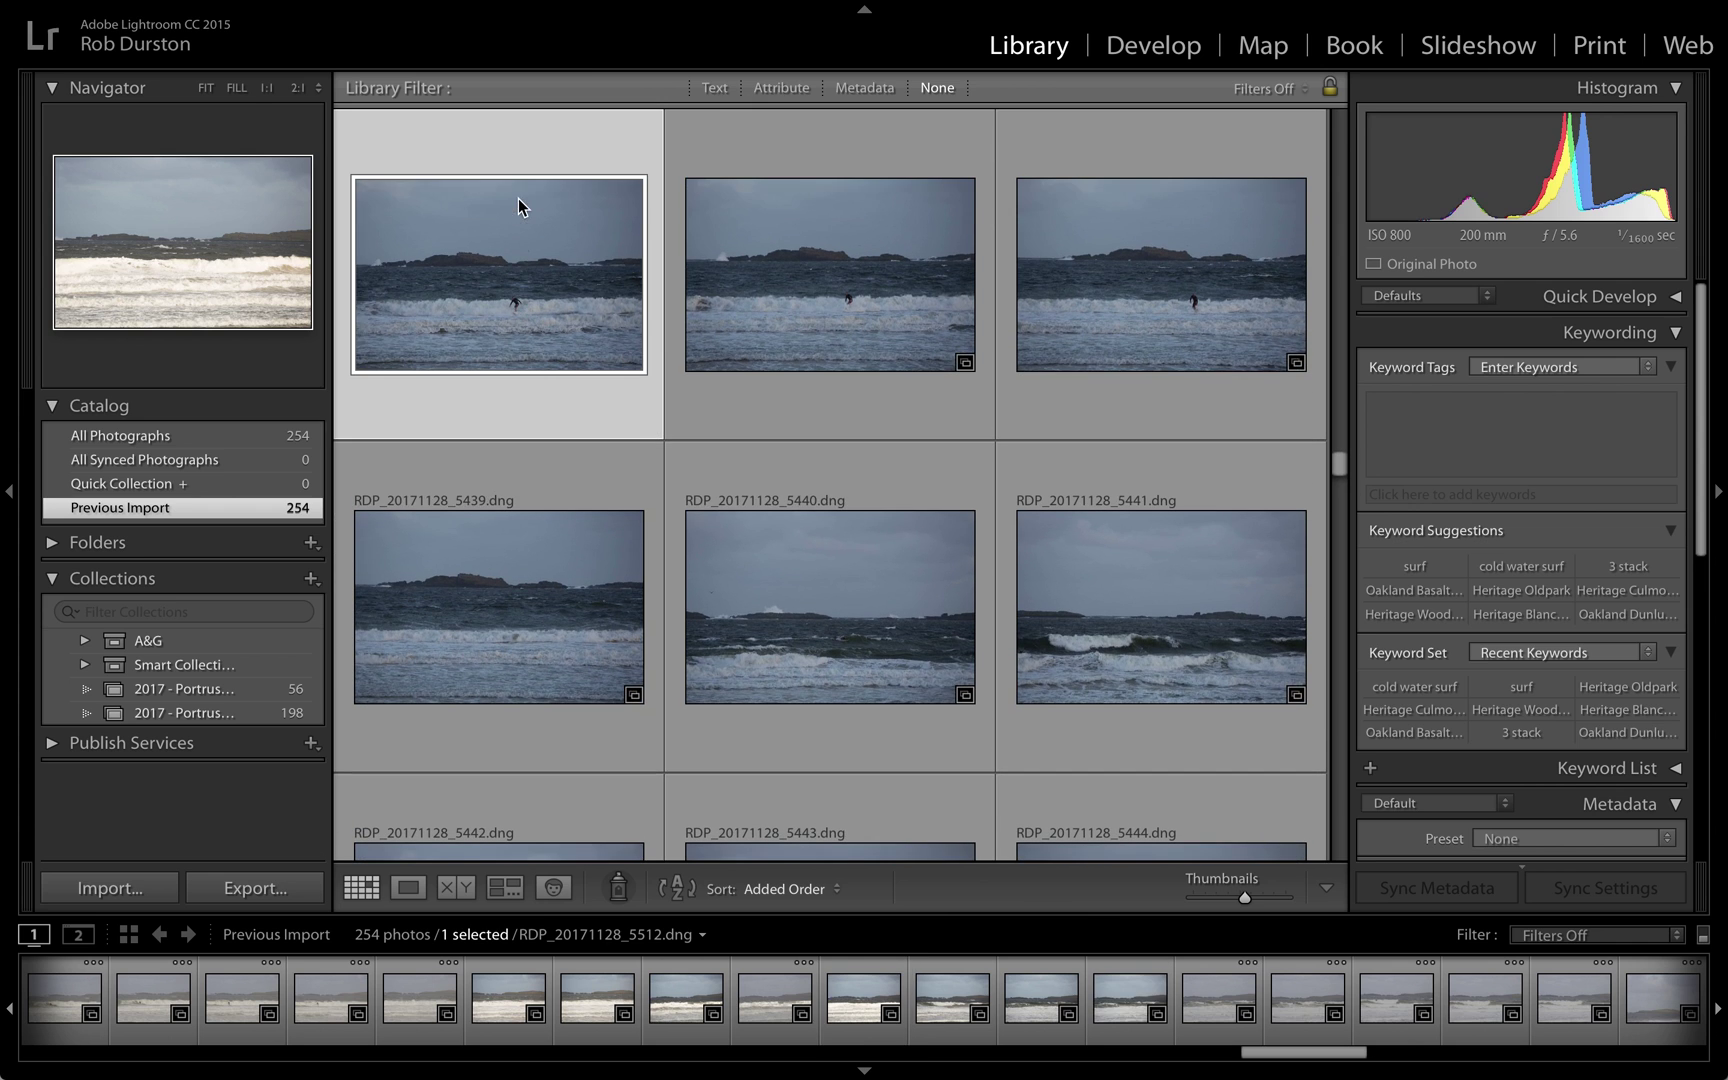
scroll(675, 467, down, 10)
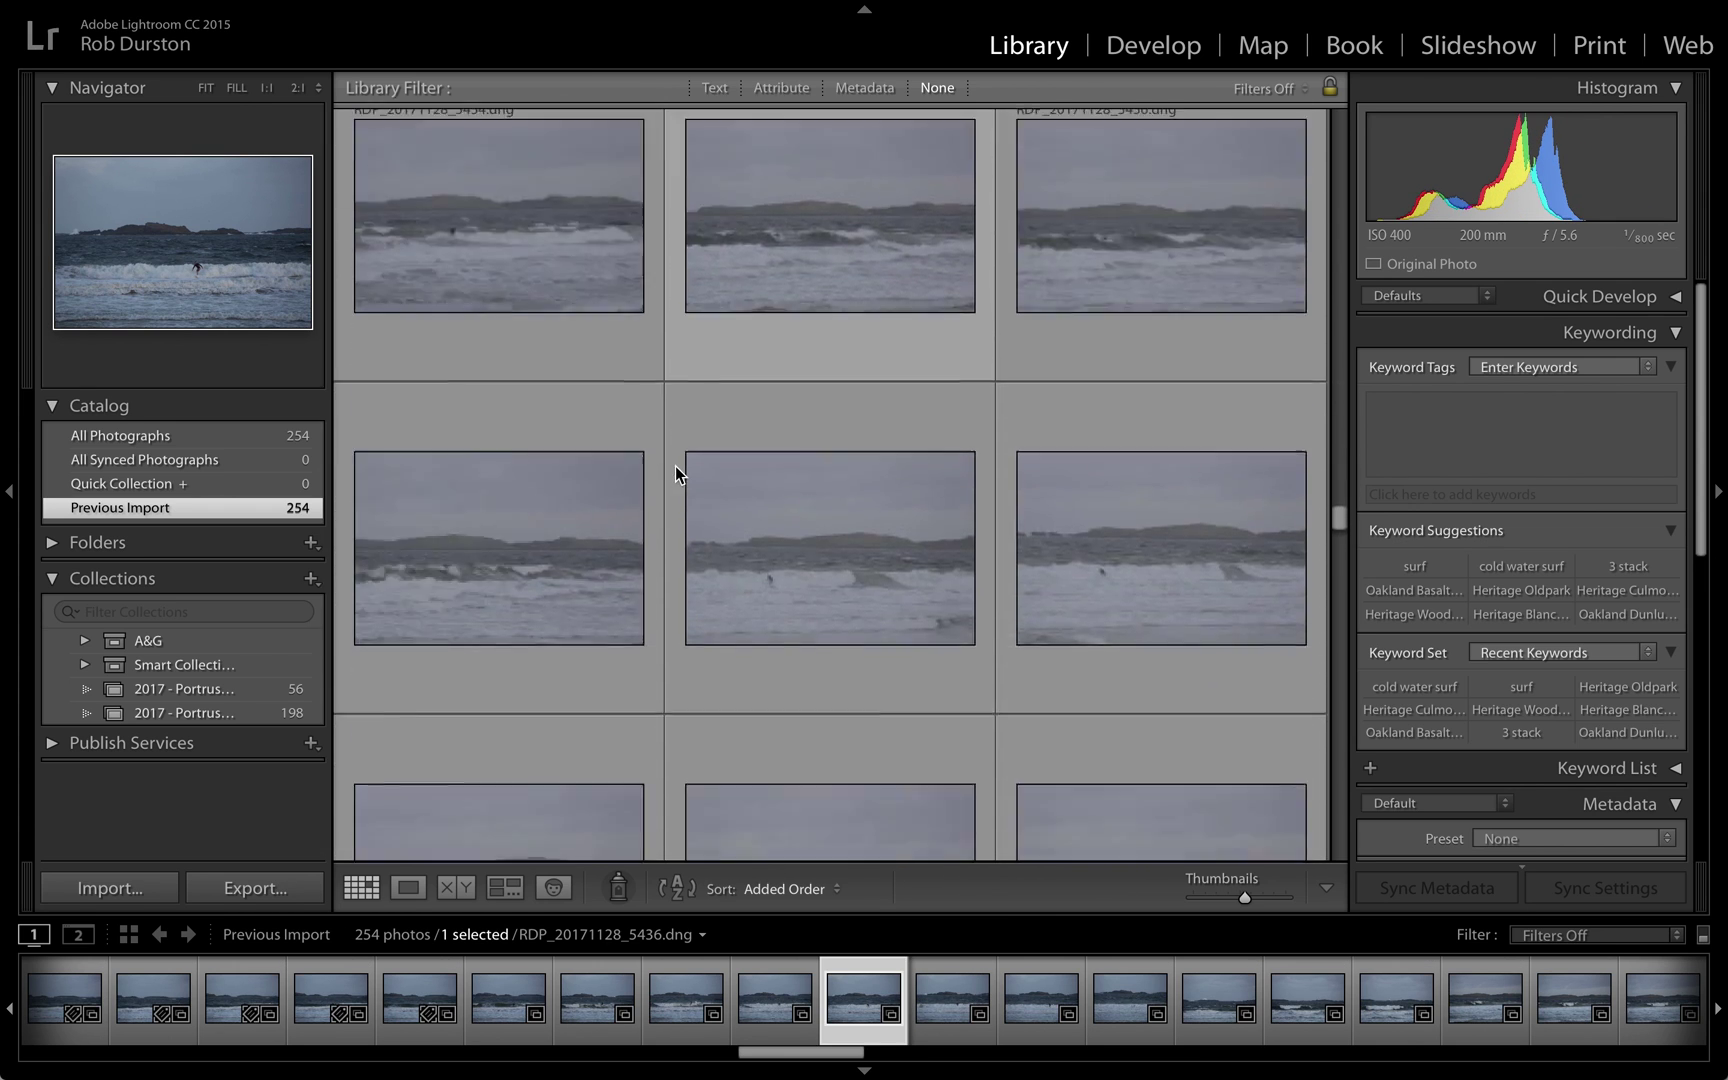
scroll(675, 466, down, 10)
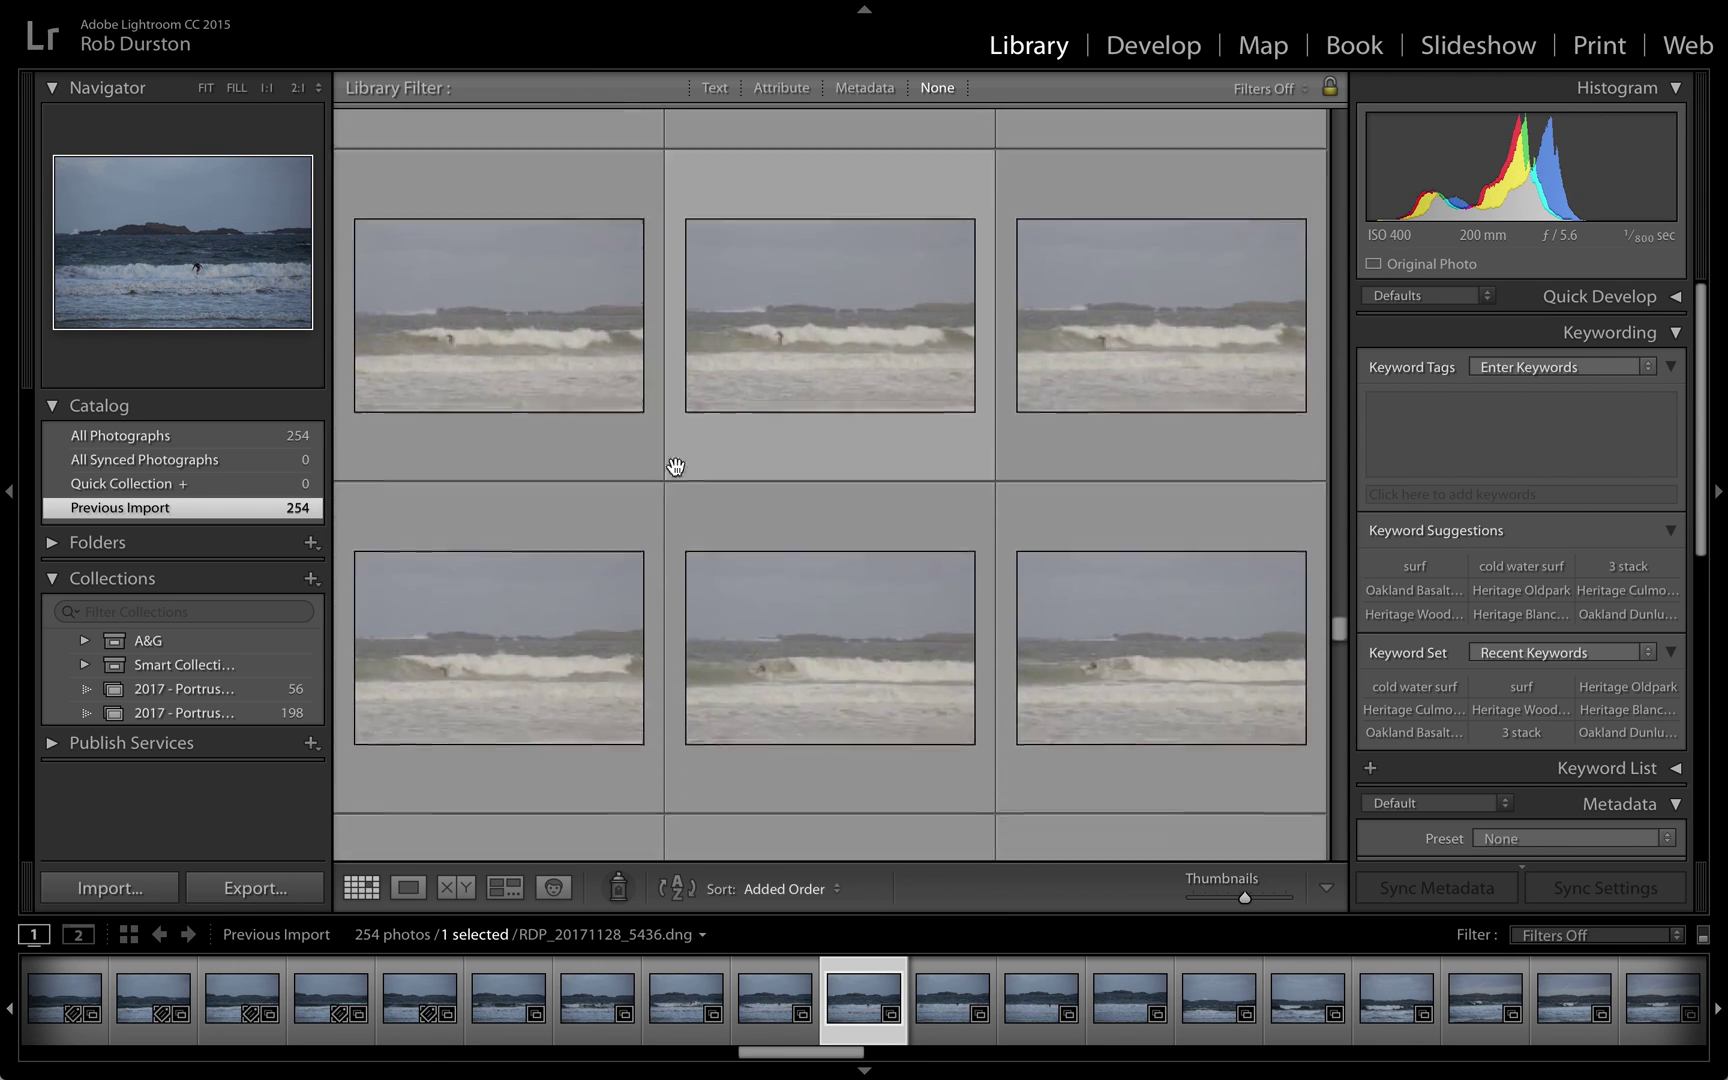
scroll(675, 466, down, 10)
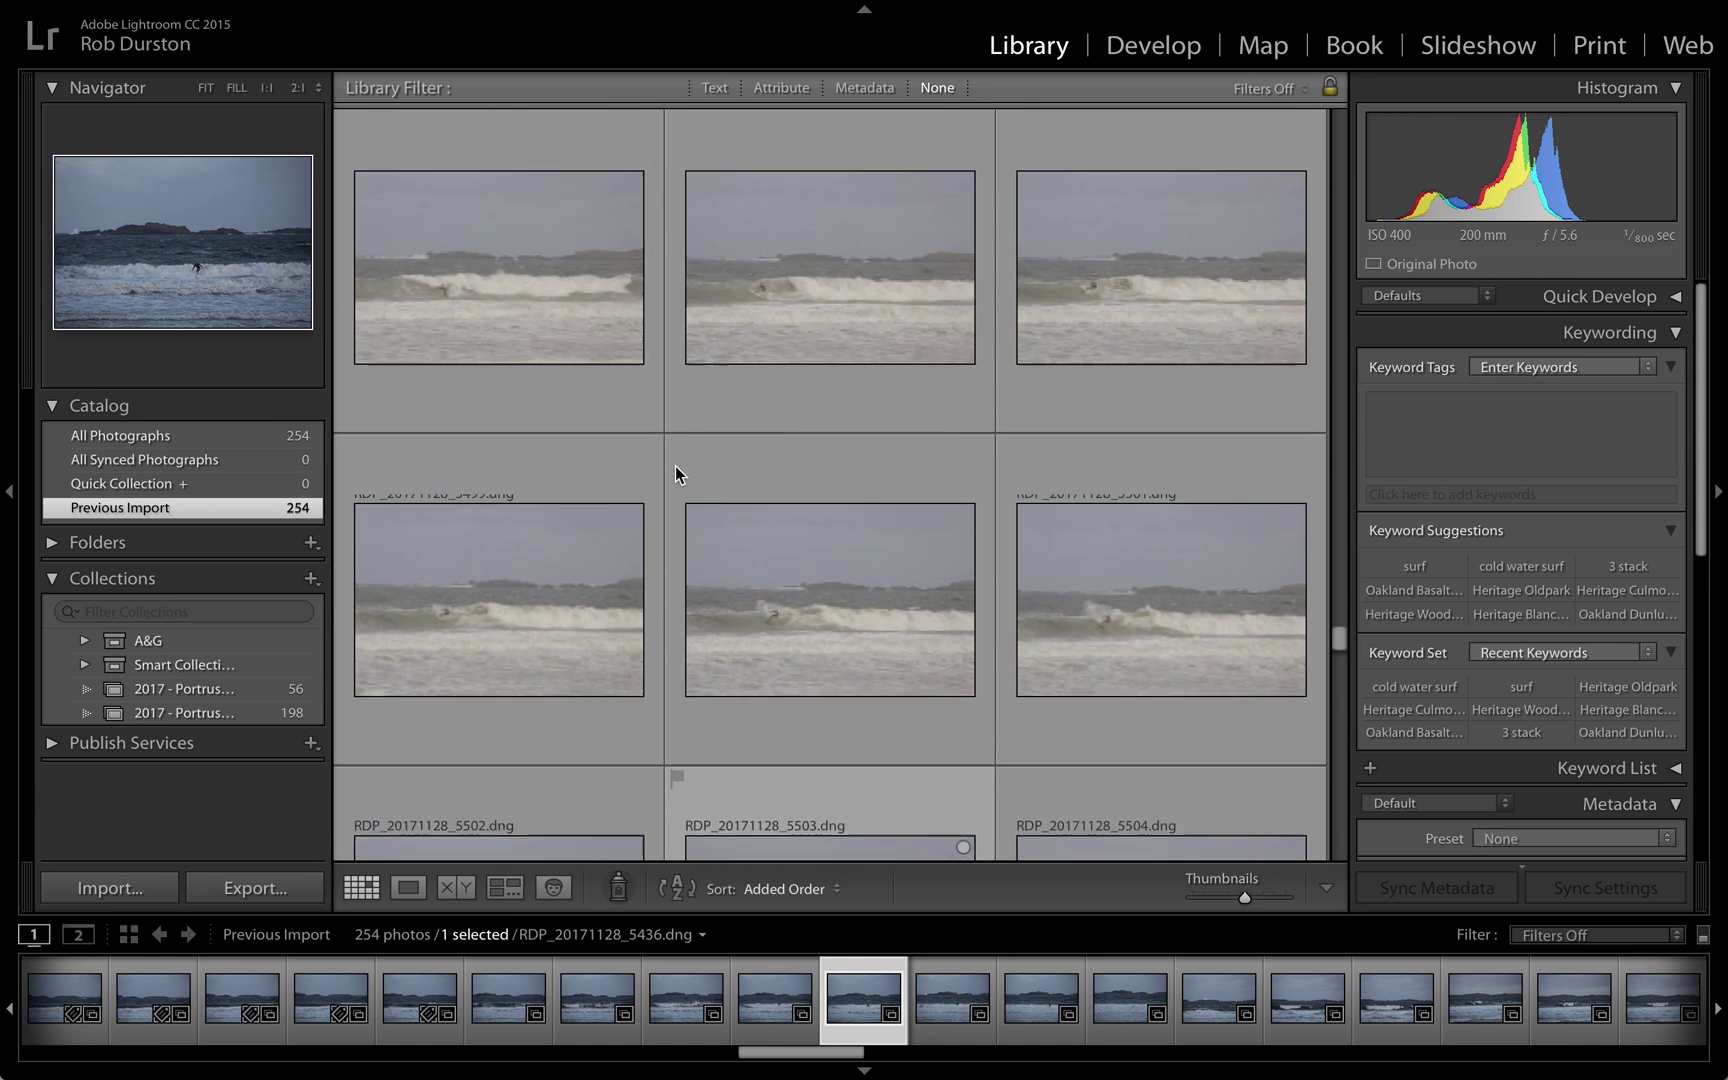
scroll(675, 466, up, 5)
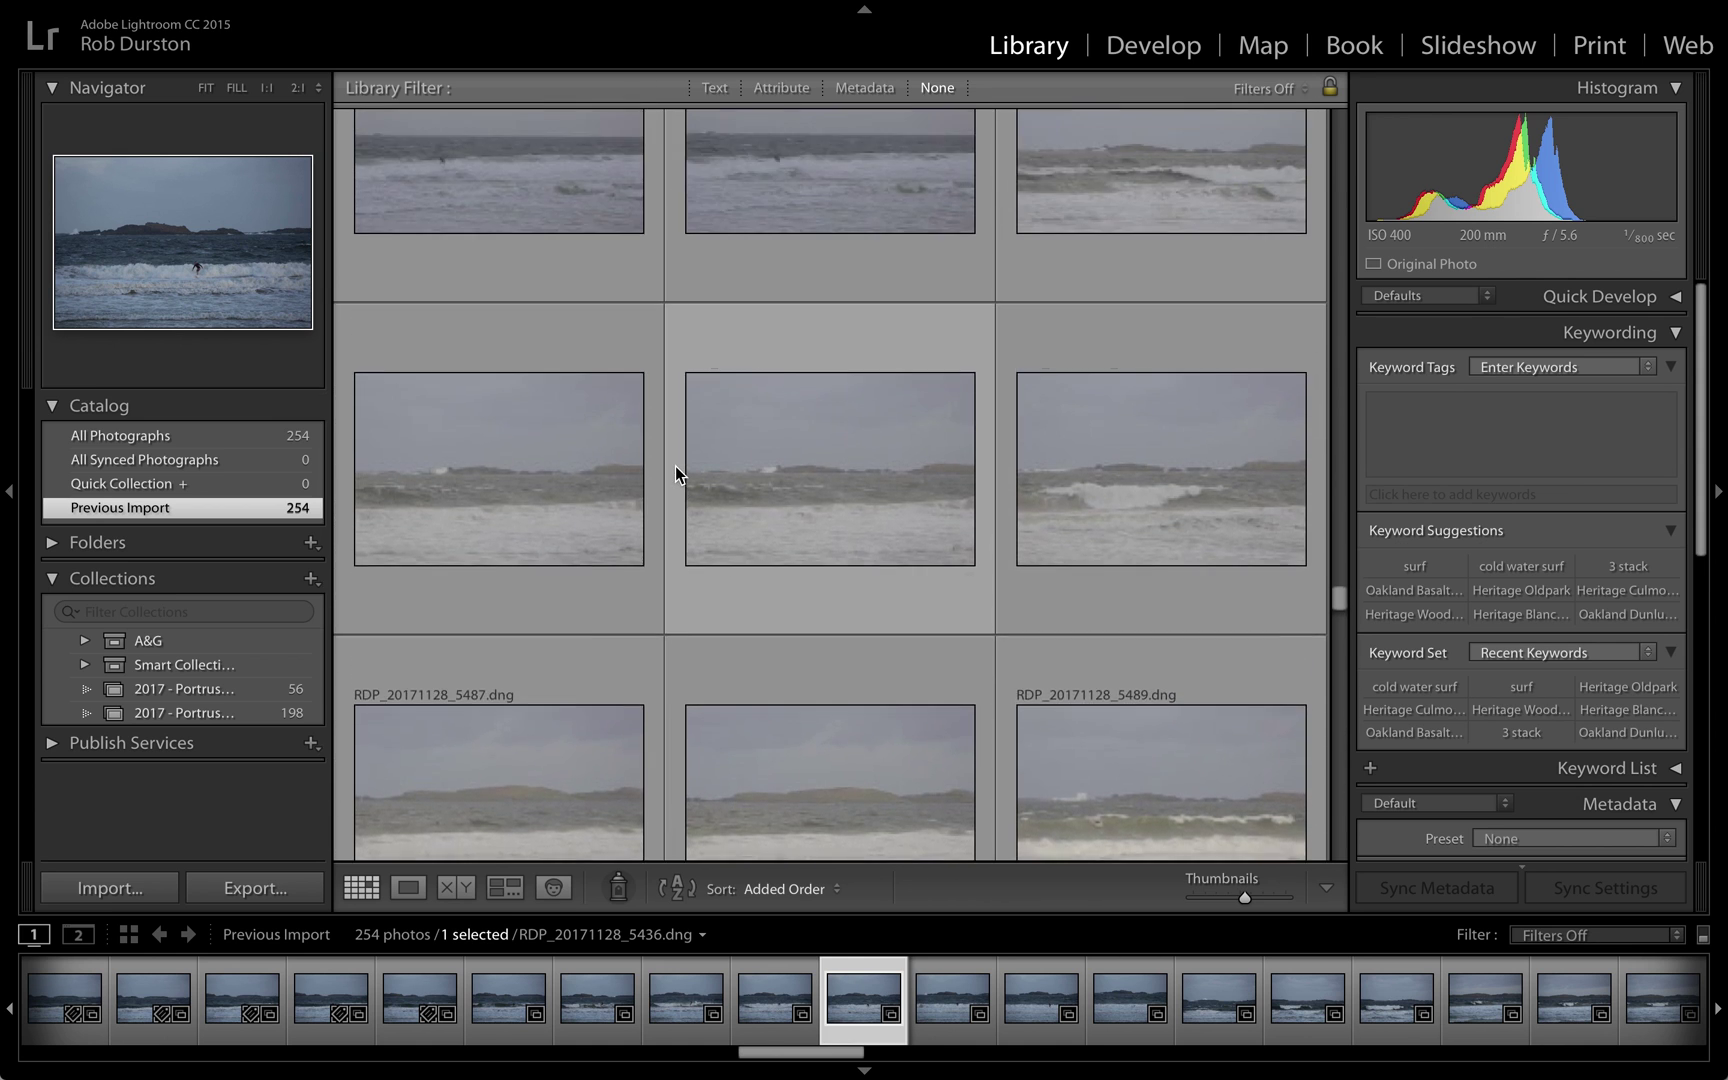
shift+click(873, 468)
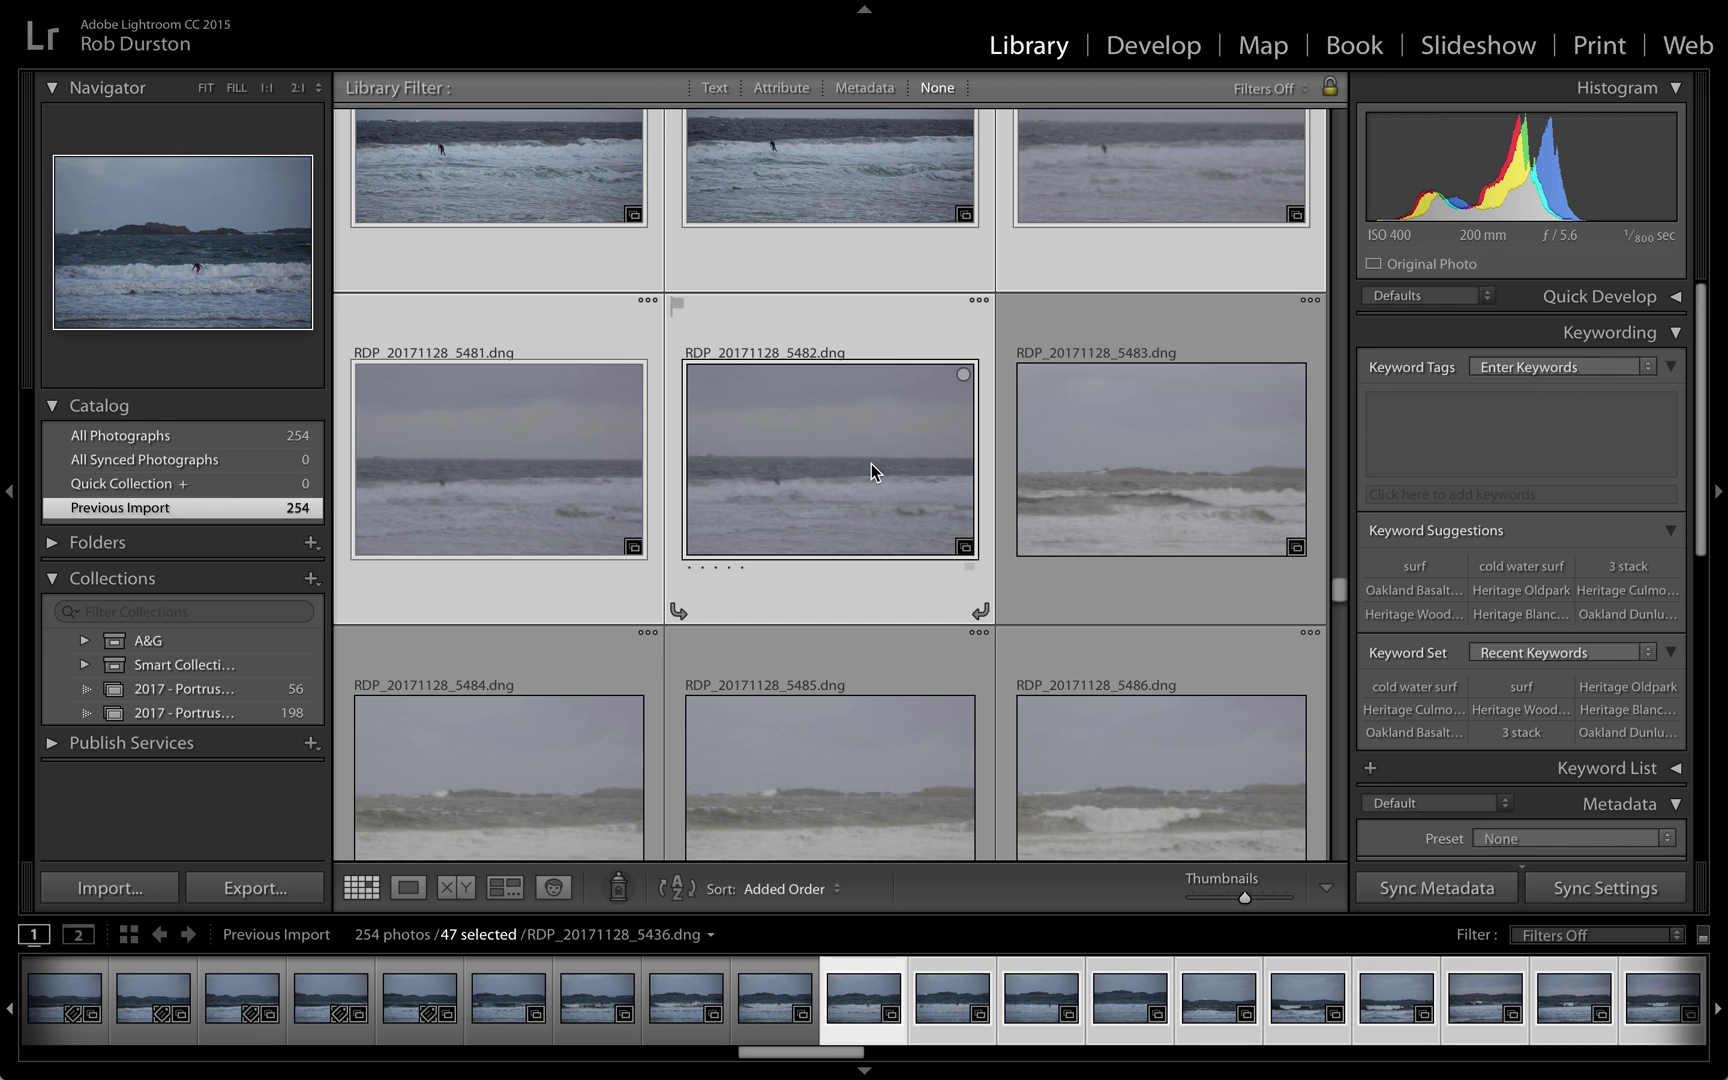
- Make RDP_20171128_5479.dng the active photo of the selection and show it in Loupe view with the Quick Develop settings expanded
scroll(840, 465, up, 3)
click(824, 448)
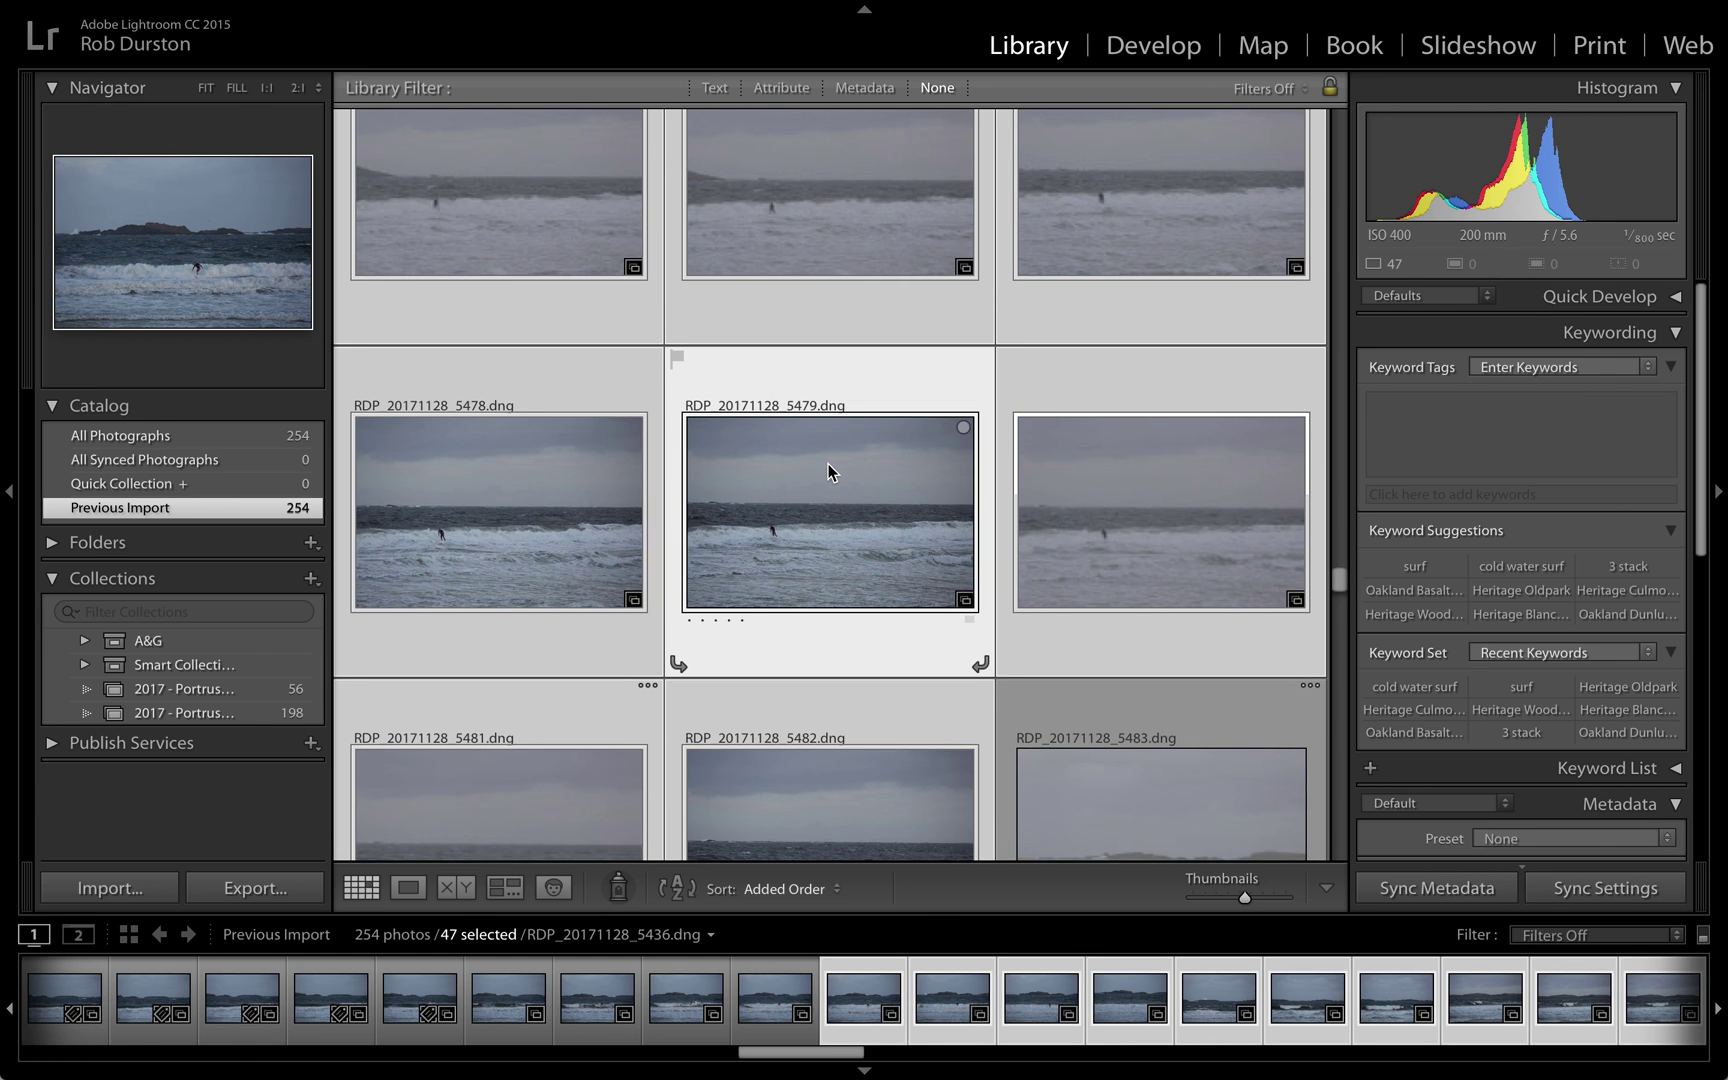
click(1672, 297)
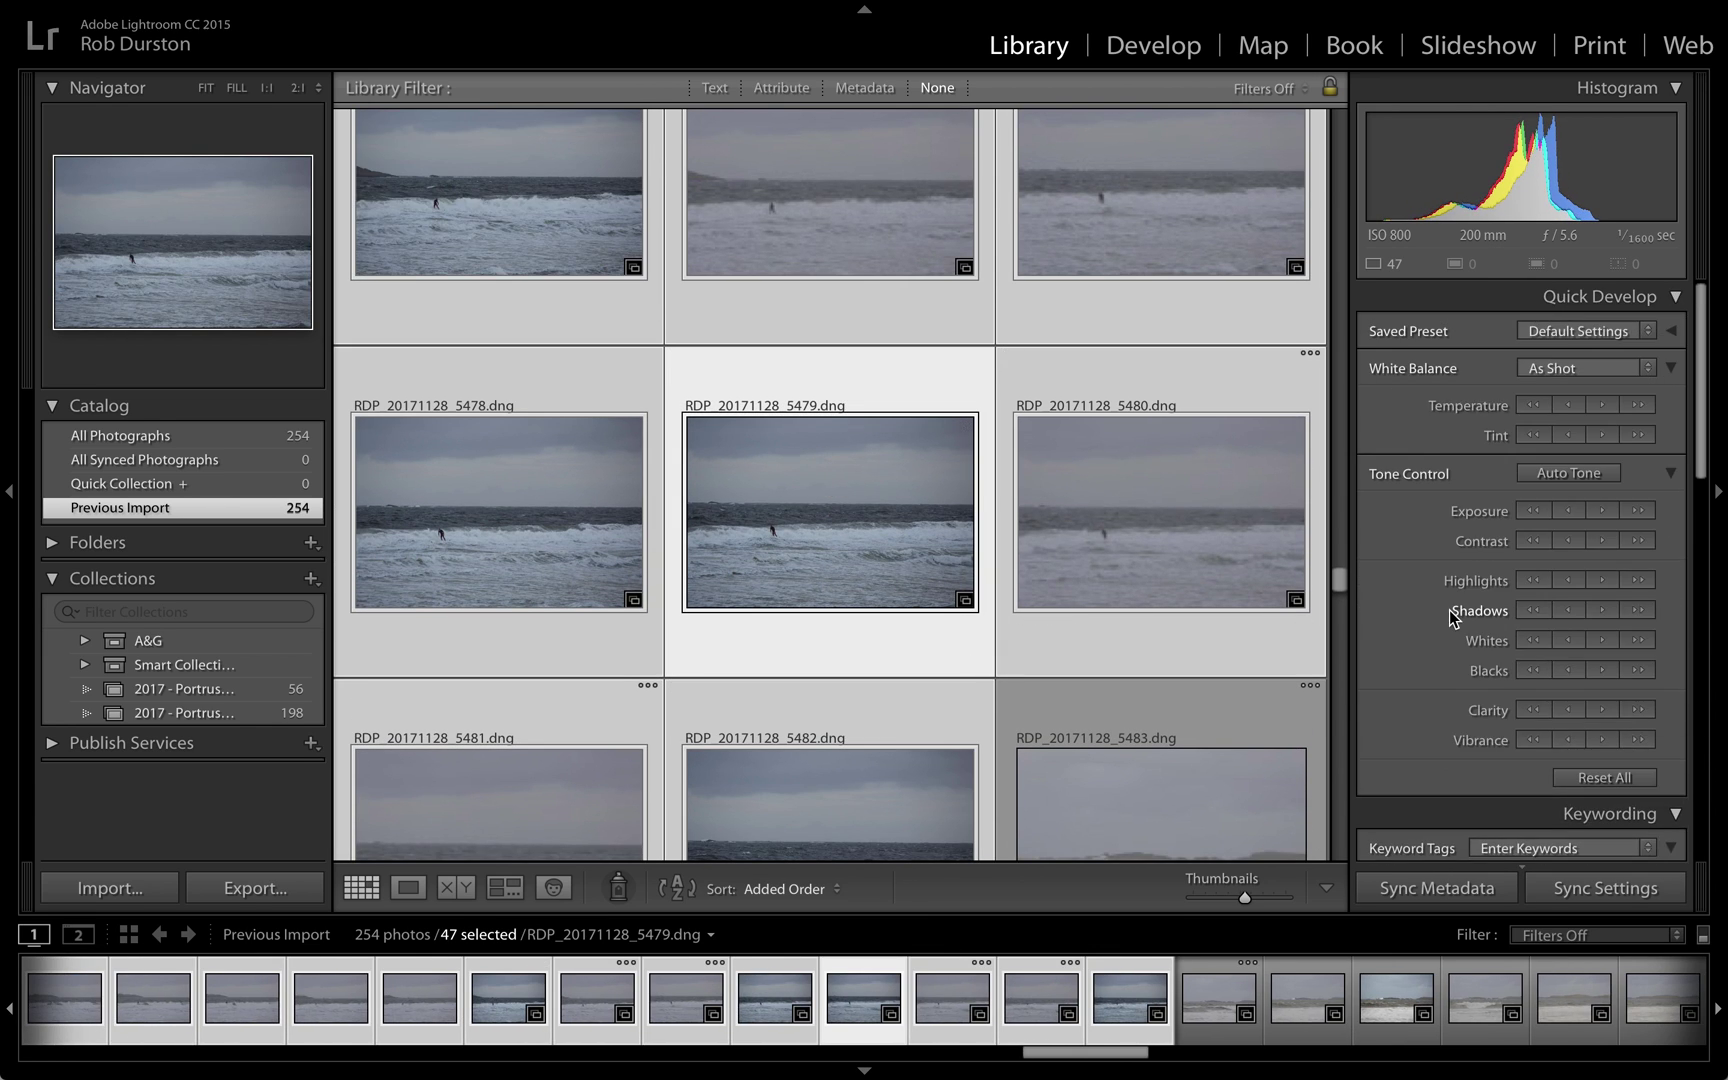
key(e)
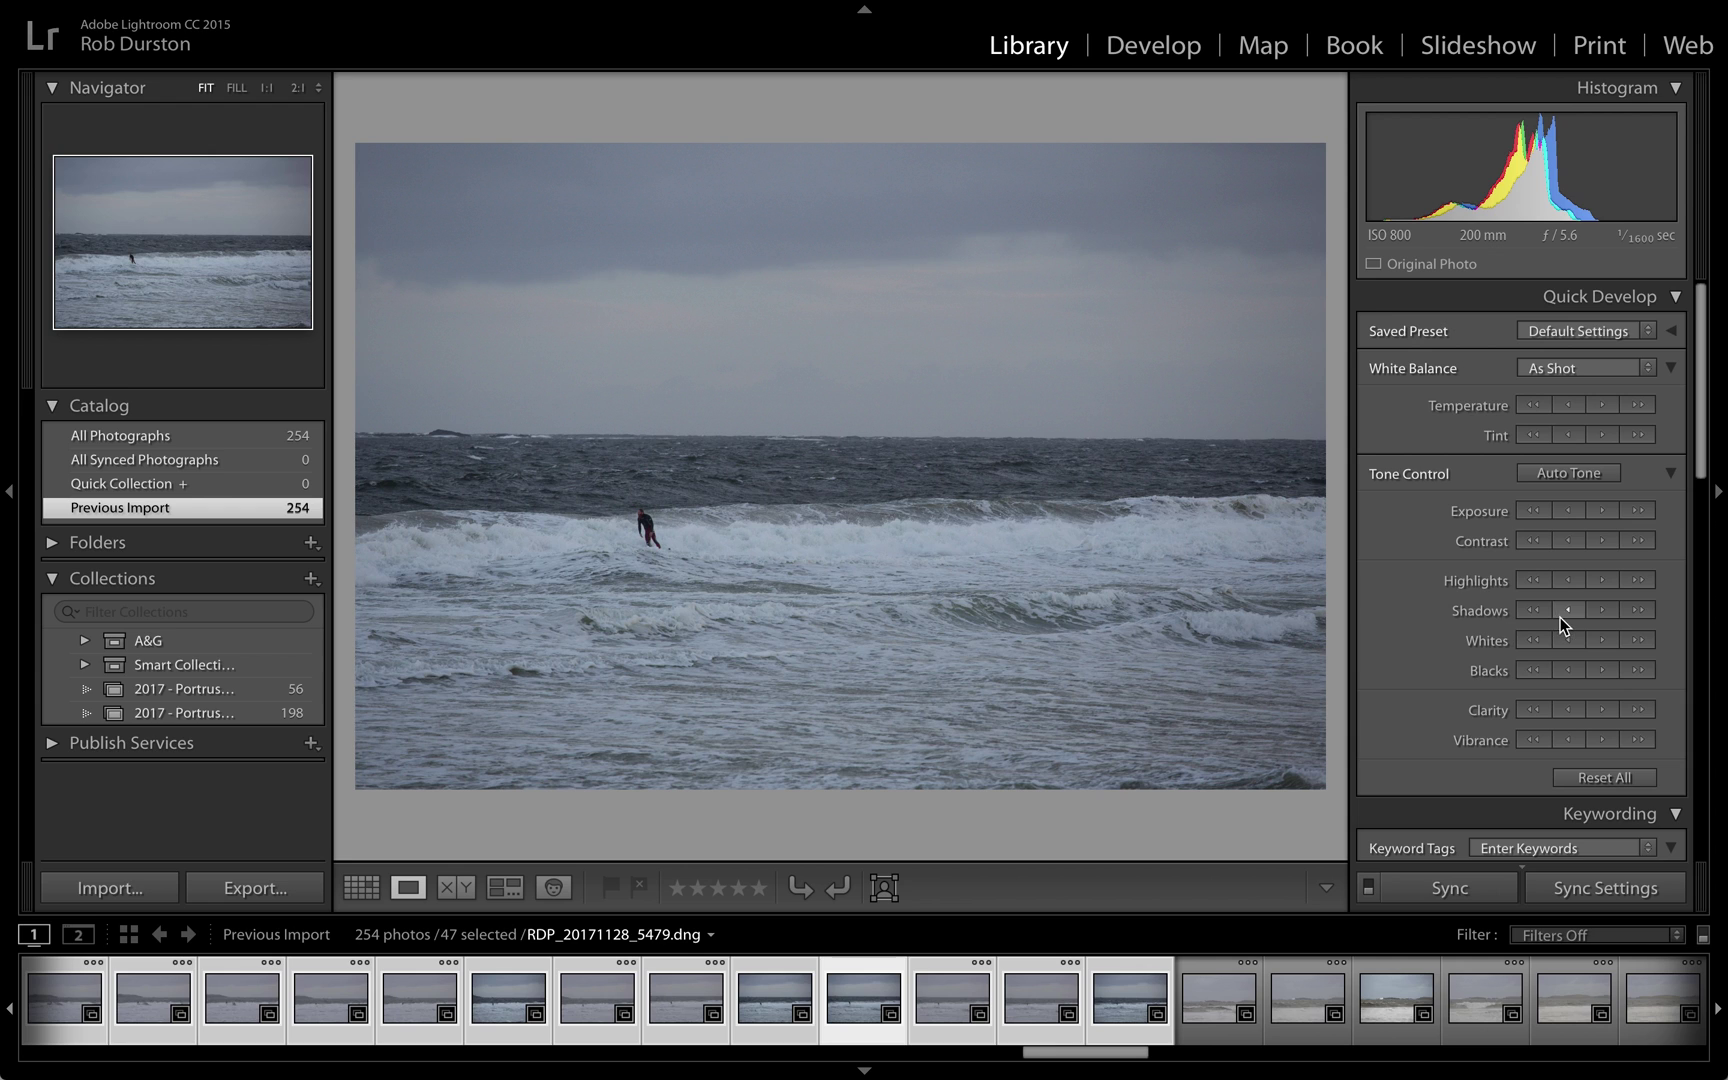
- Adjust RDP_20171128_5479.dng with Quick Develop: raise Exposure and lower Highlights and Blacks, each by one large increment
click(1634, 509)
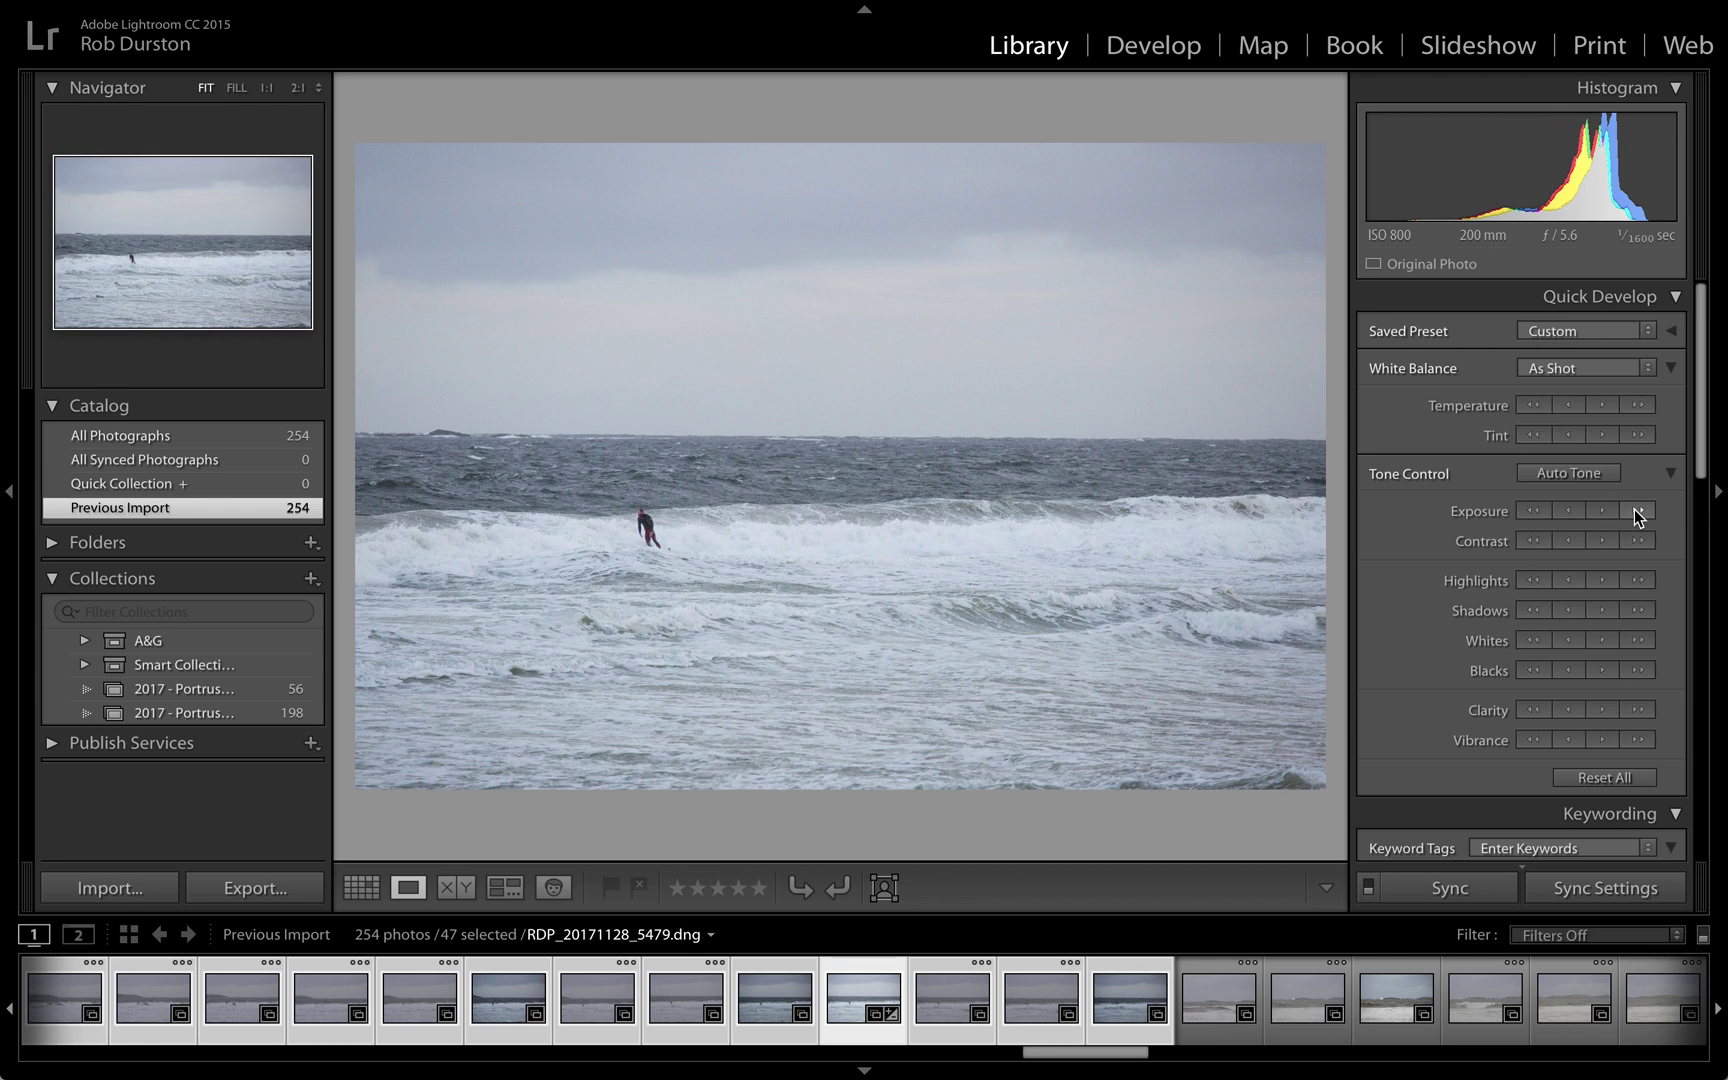
click(1532, 580)
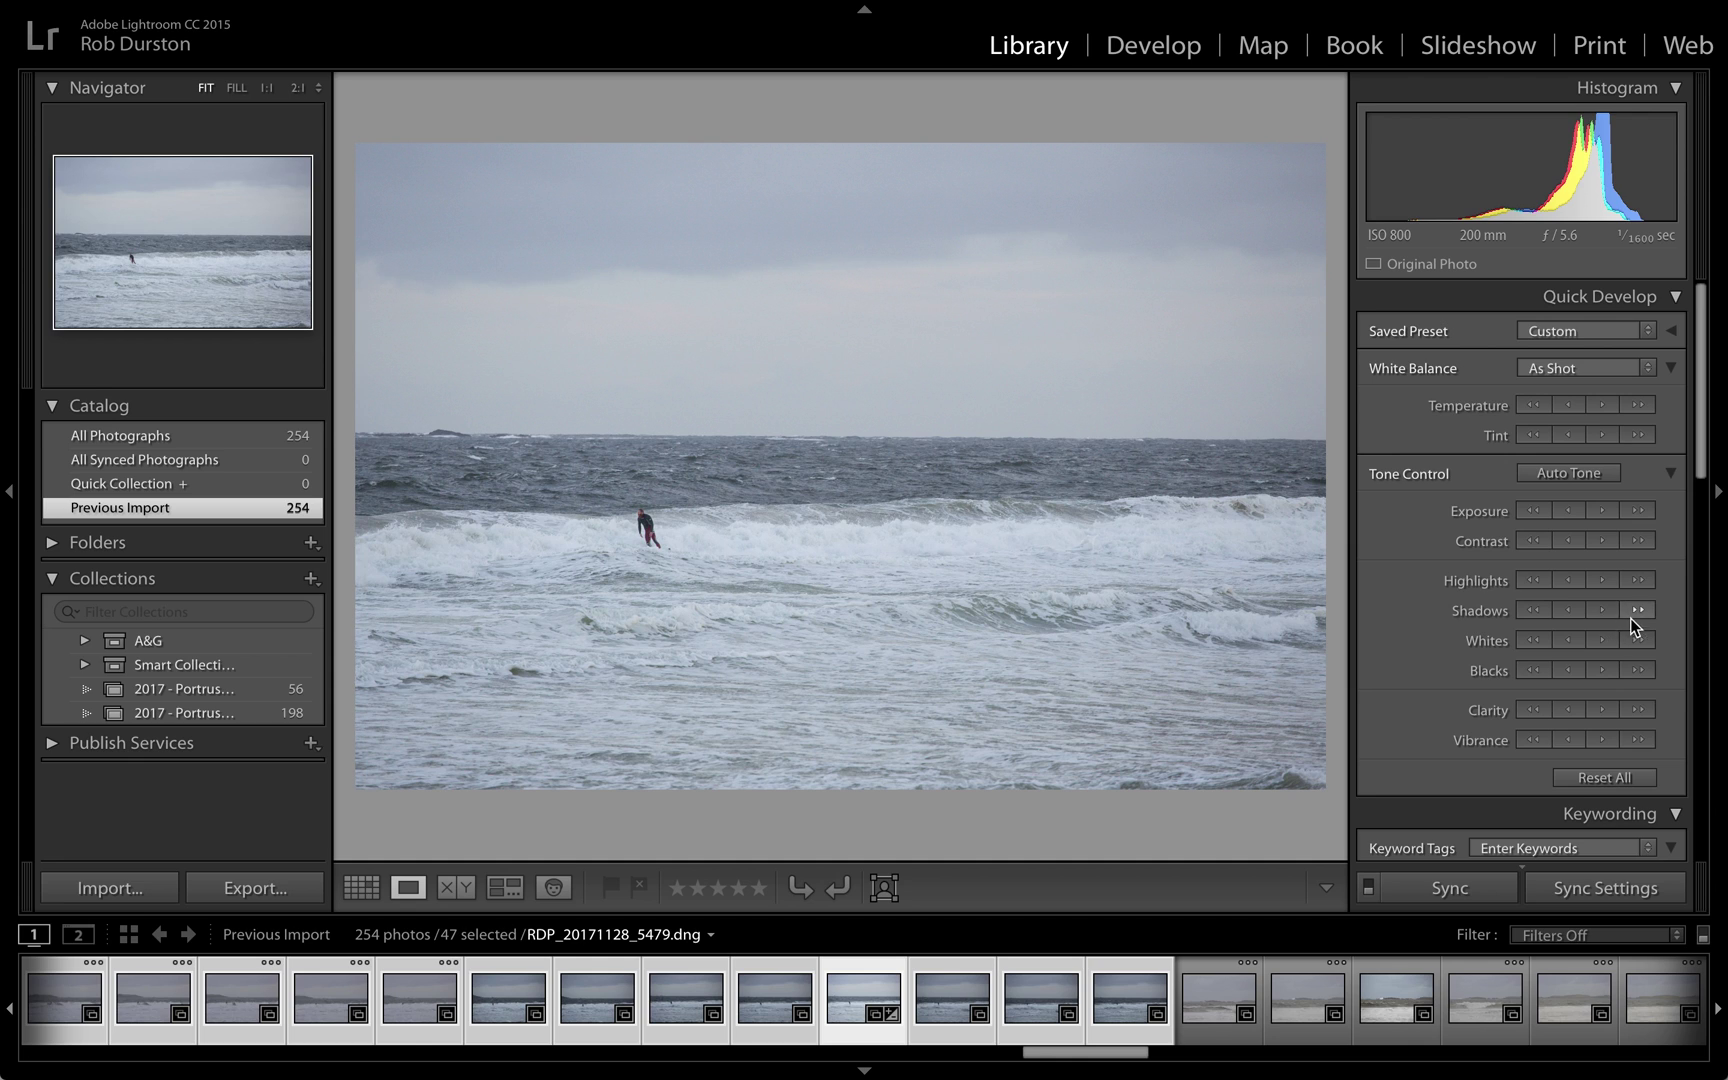
click(1538, 668)
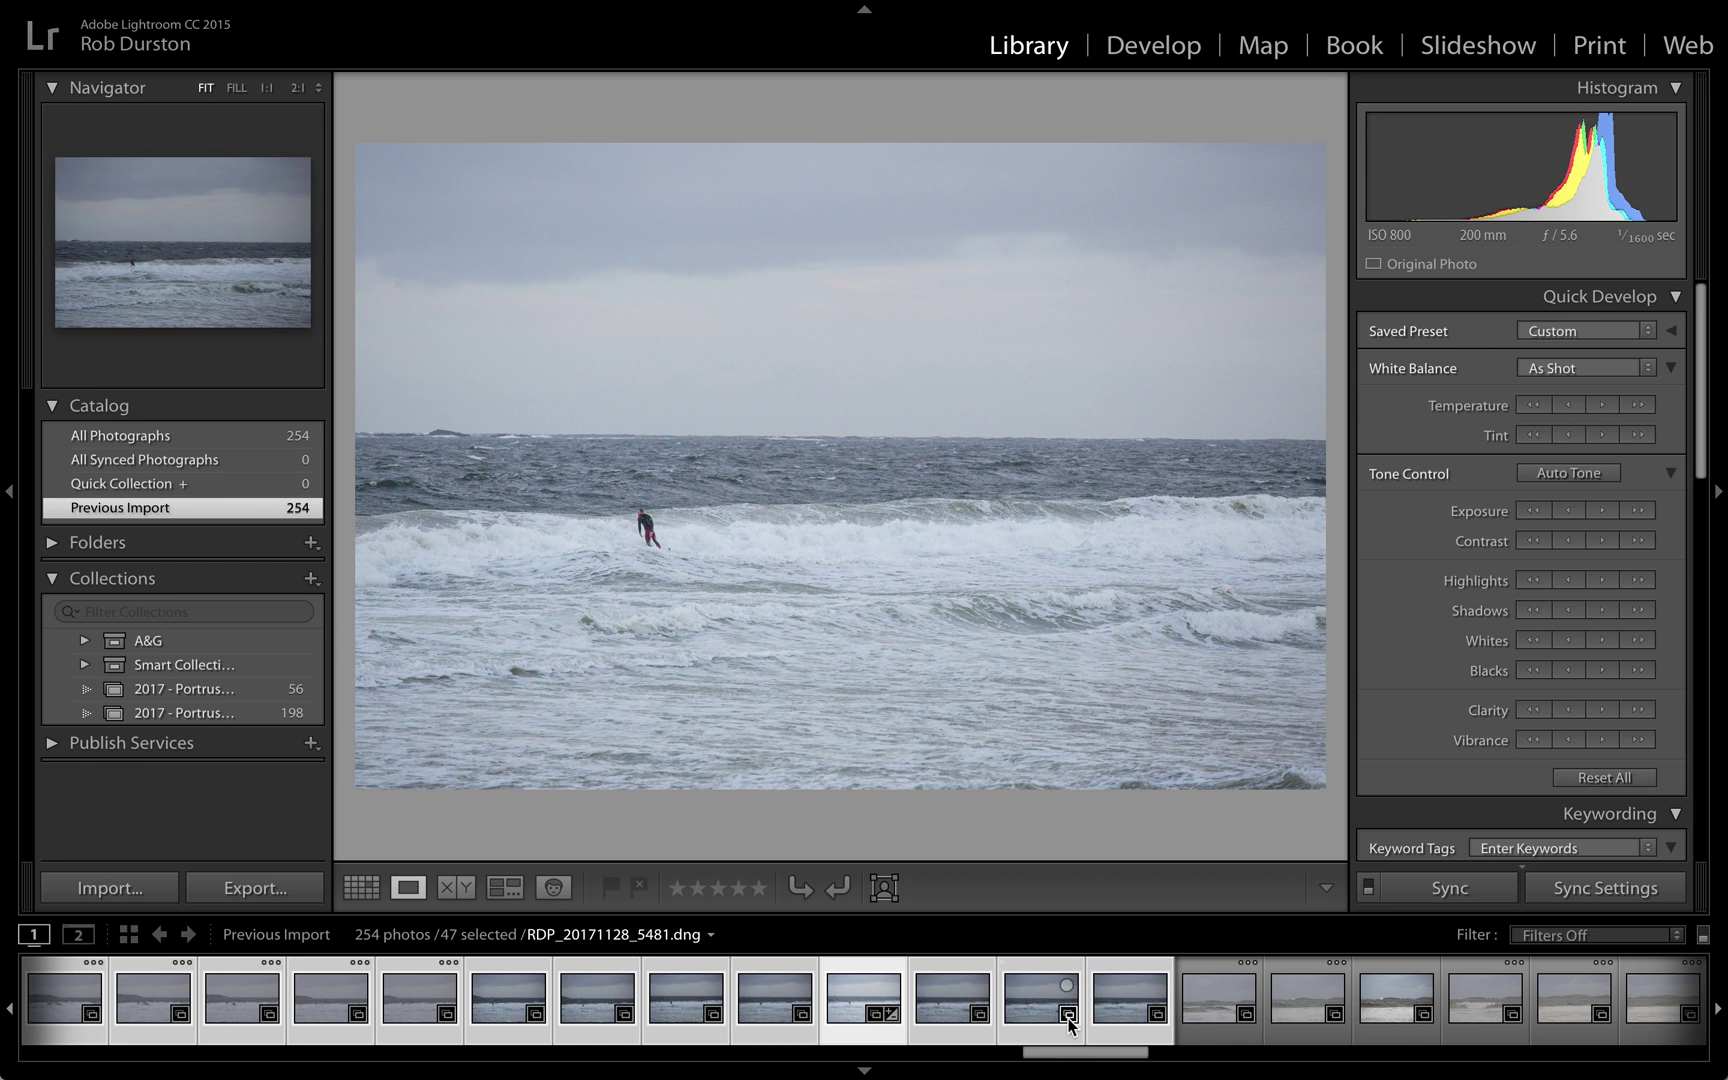
- Look back through the selected surf photos, then select RDP_20171128_5483.dng through RDP_20171128_5504.dng in the thumbnail grid
scroll(1126, 990, up, 1)
scroll(1126, 990, up, 5)
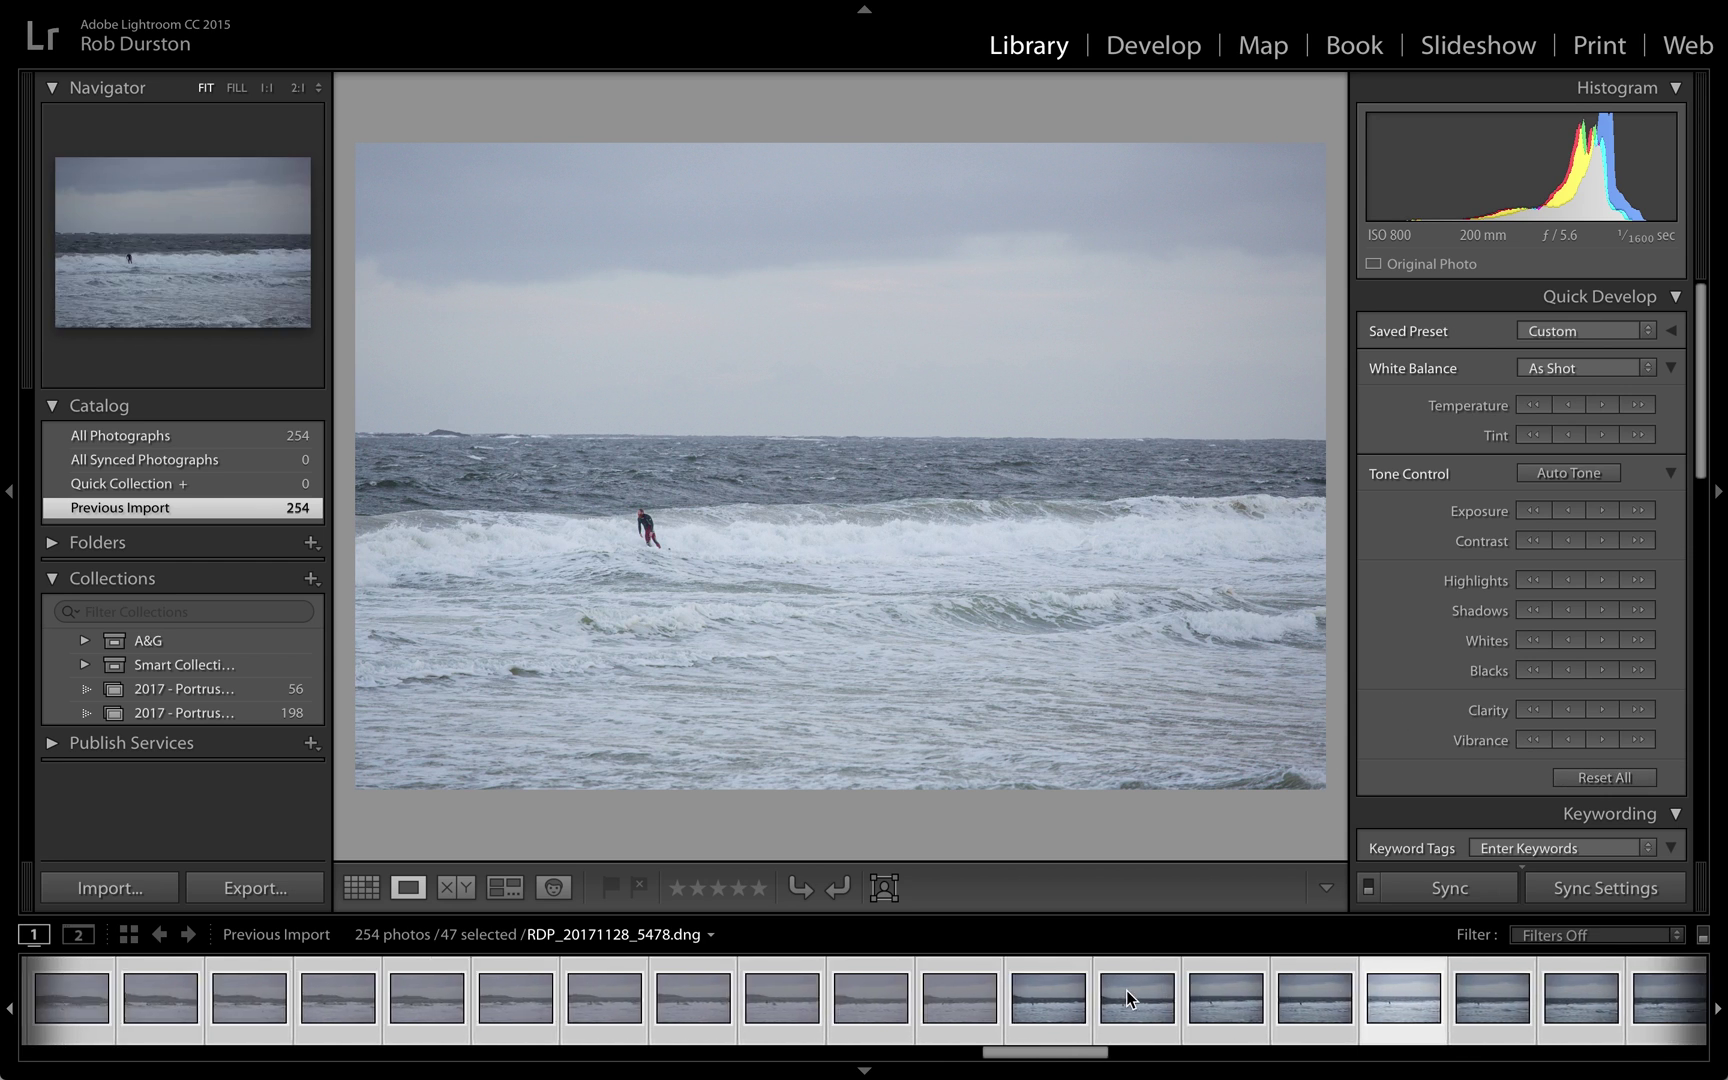
scroll(1126, 990, up, 5)
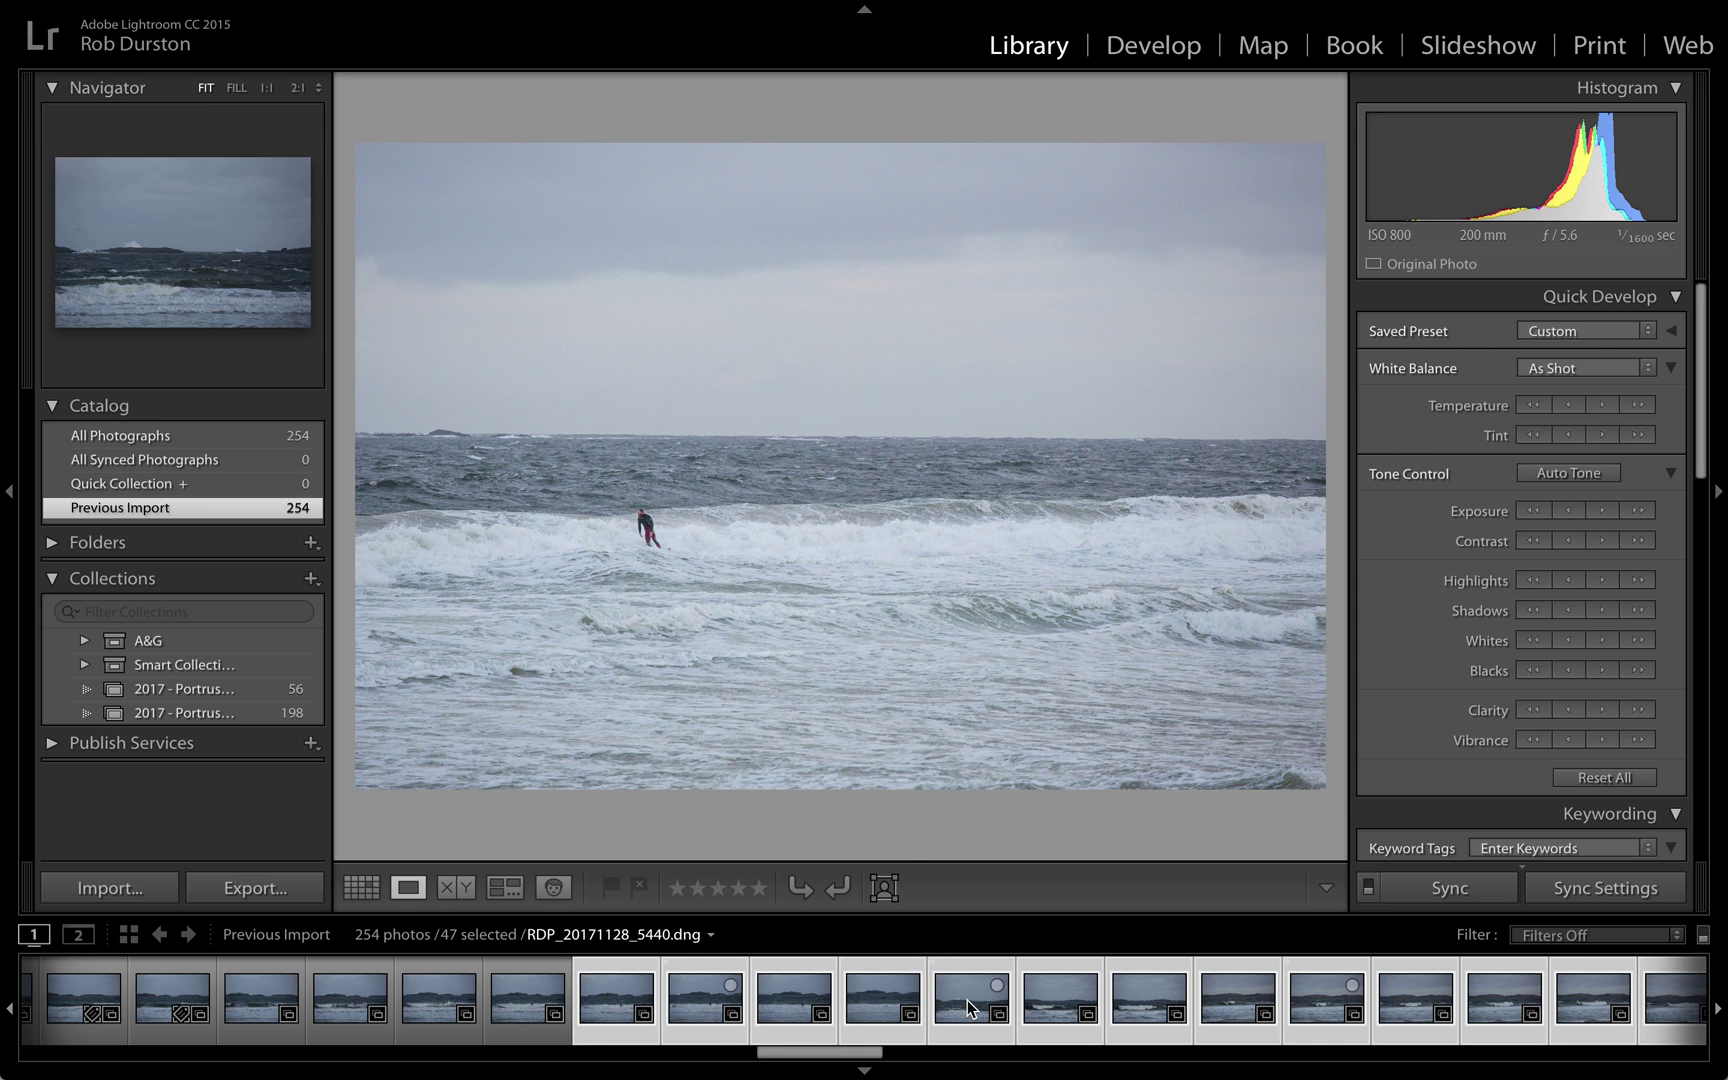
scroll(967, 1000, right, 3)
scroll(967, 1000, right, 5)
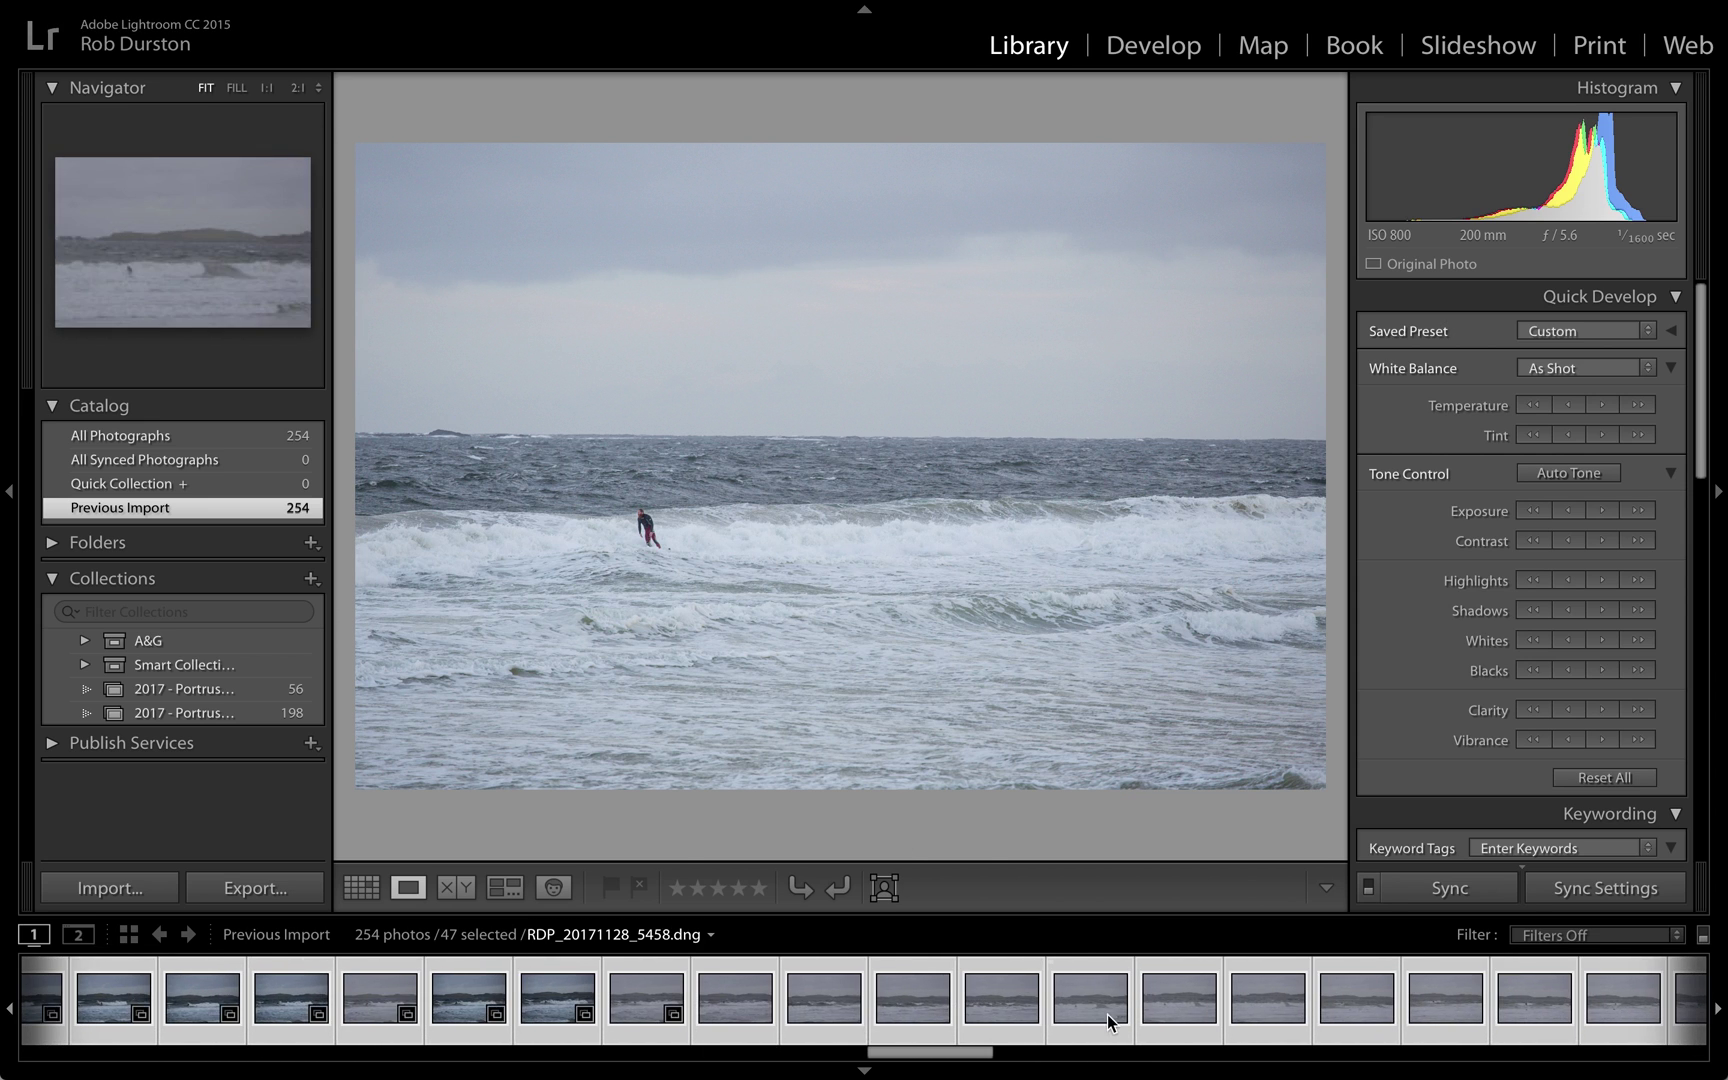
key(g)
scroll(963, 554, down, 10)
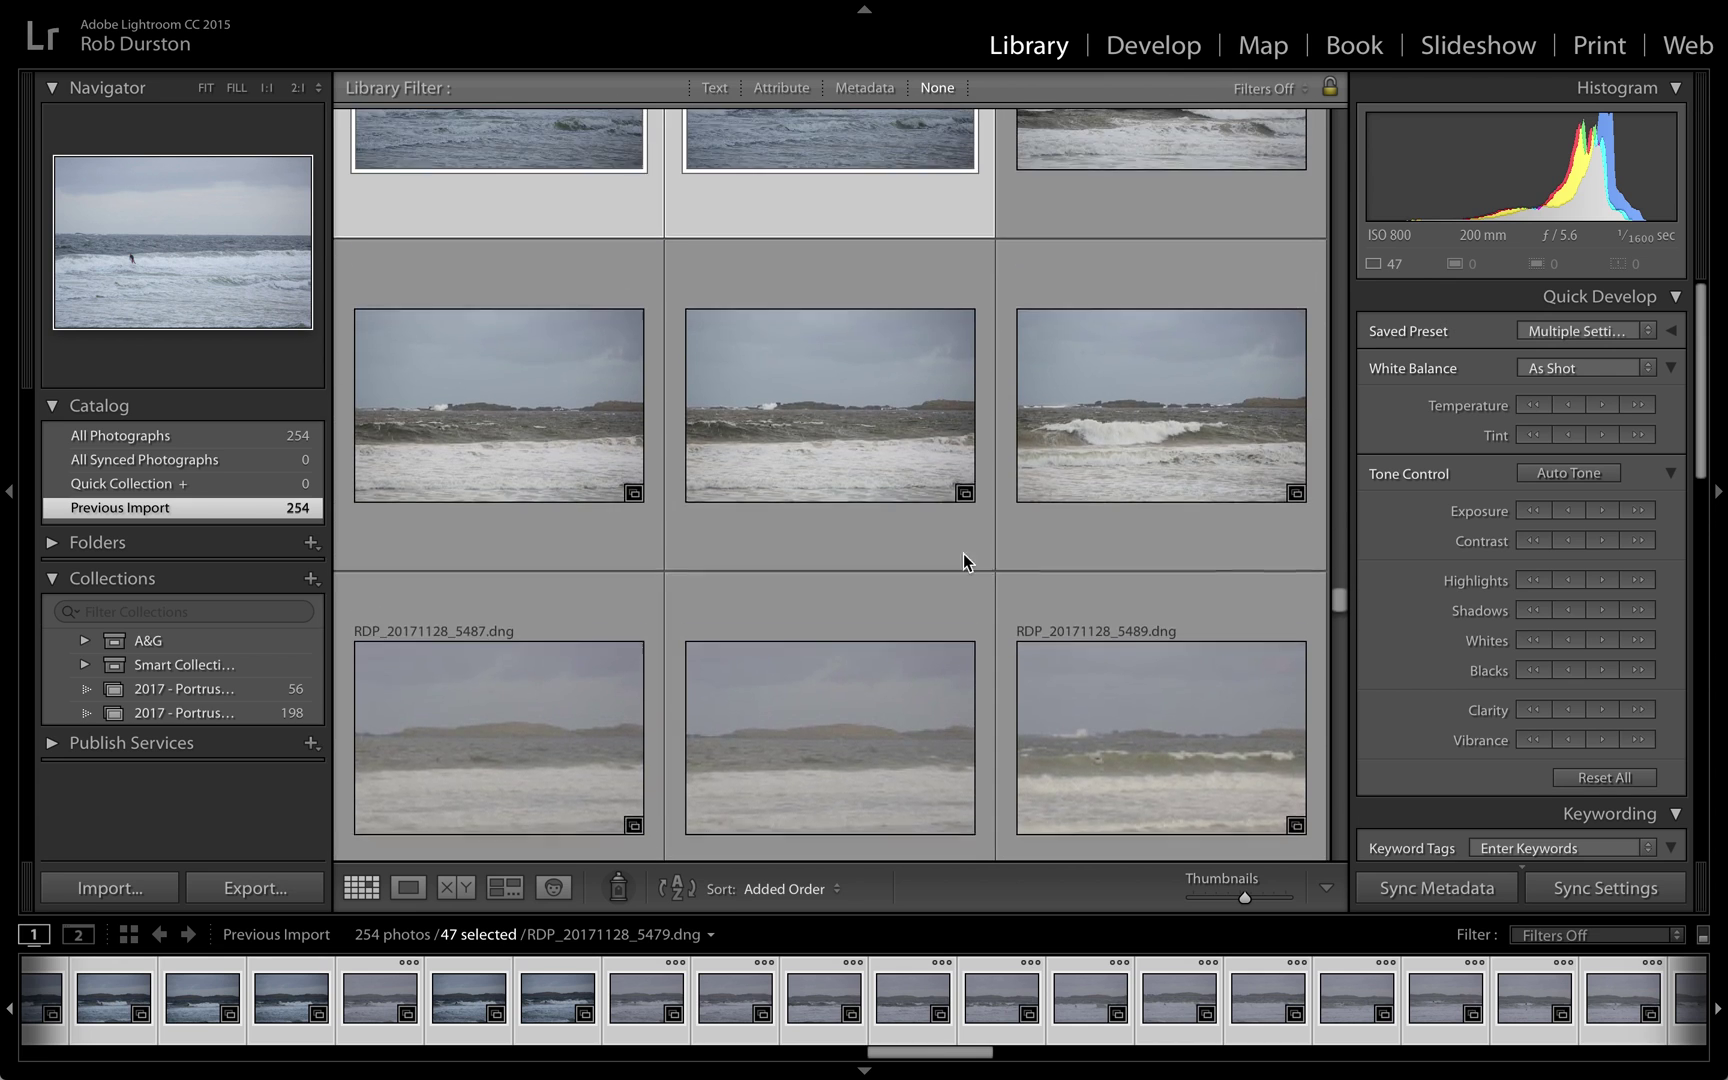
click(1118, 180)
scroll(1118, 180, down, 10)
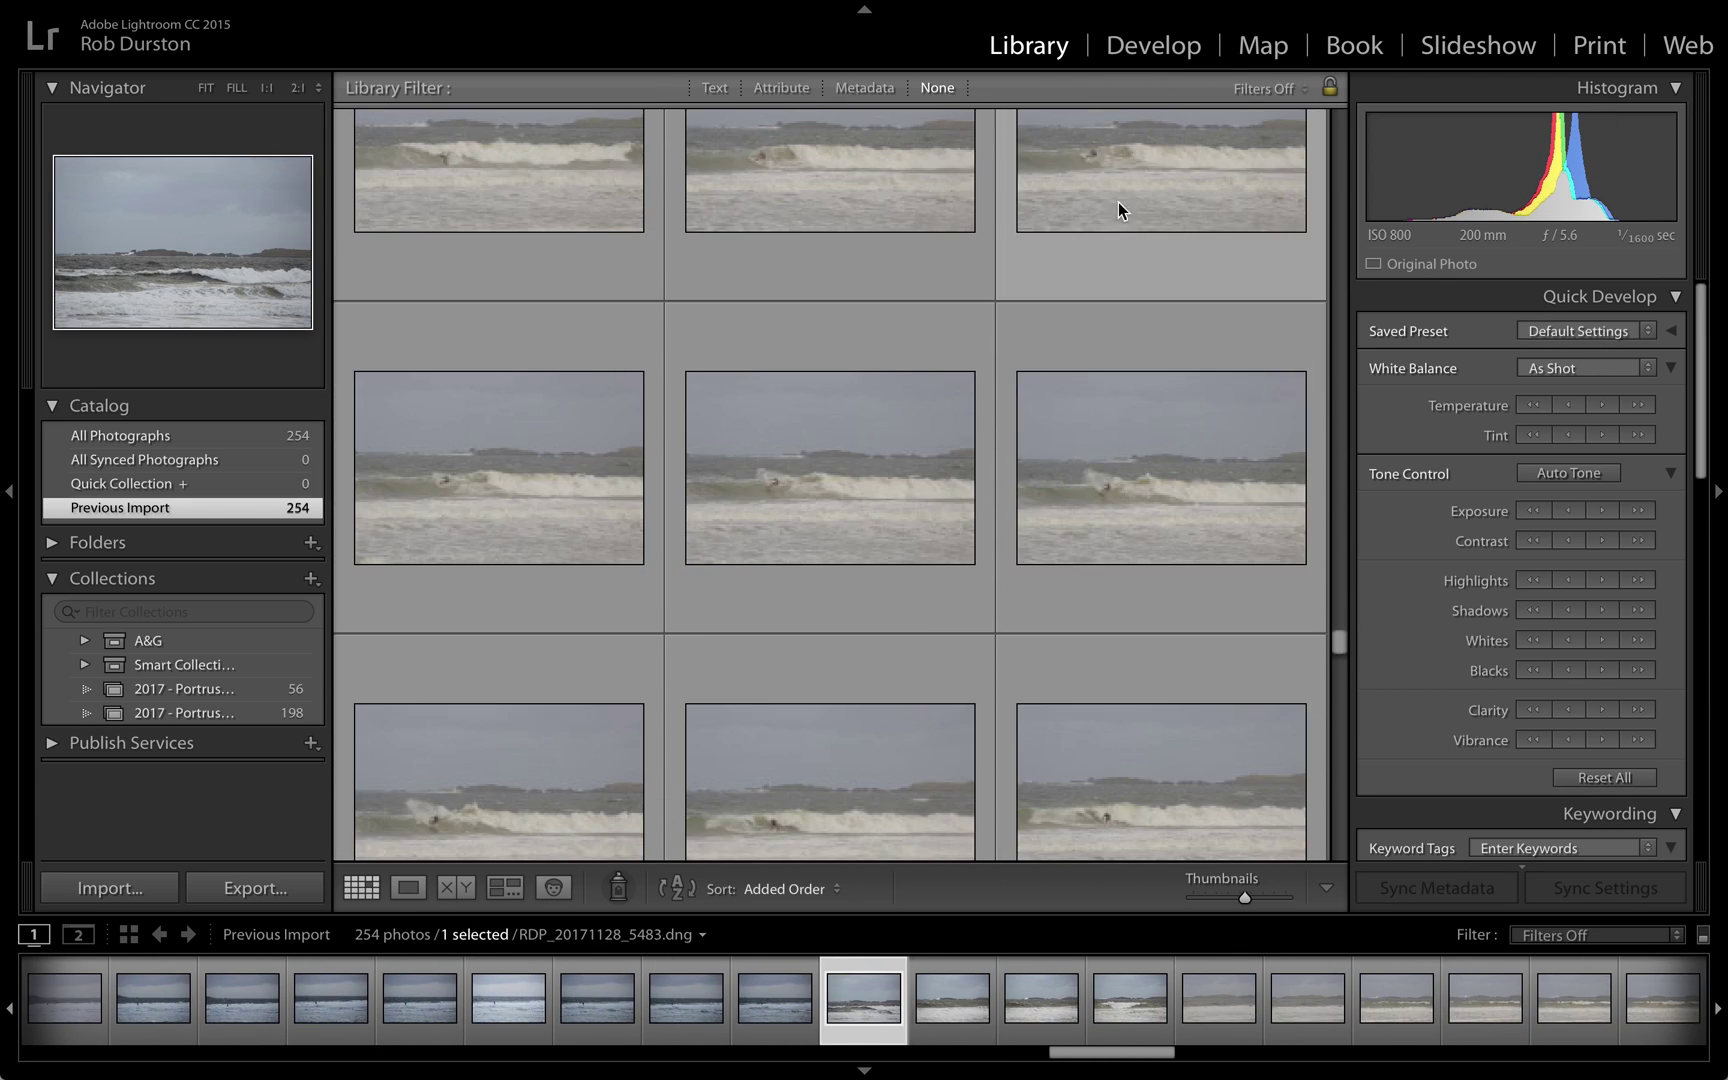
shift+click(1165, 760)
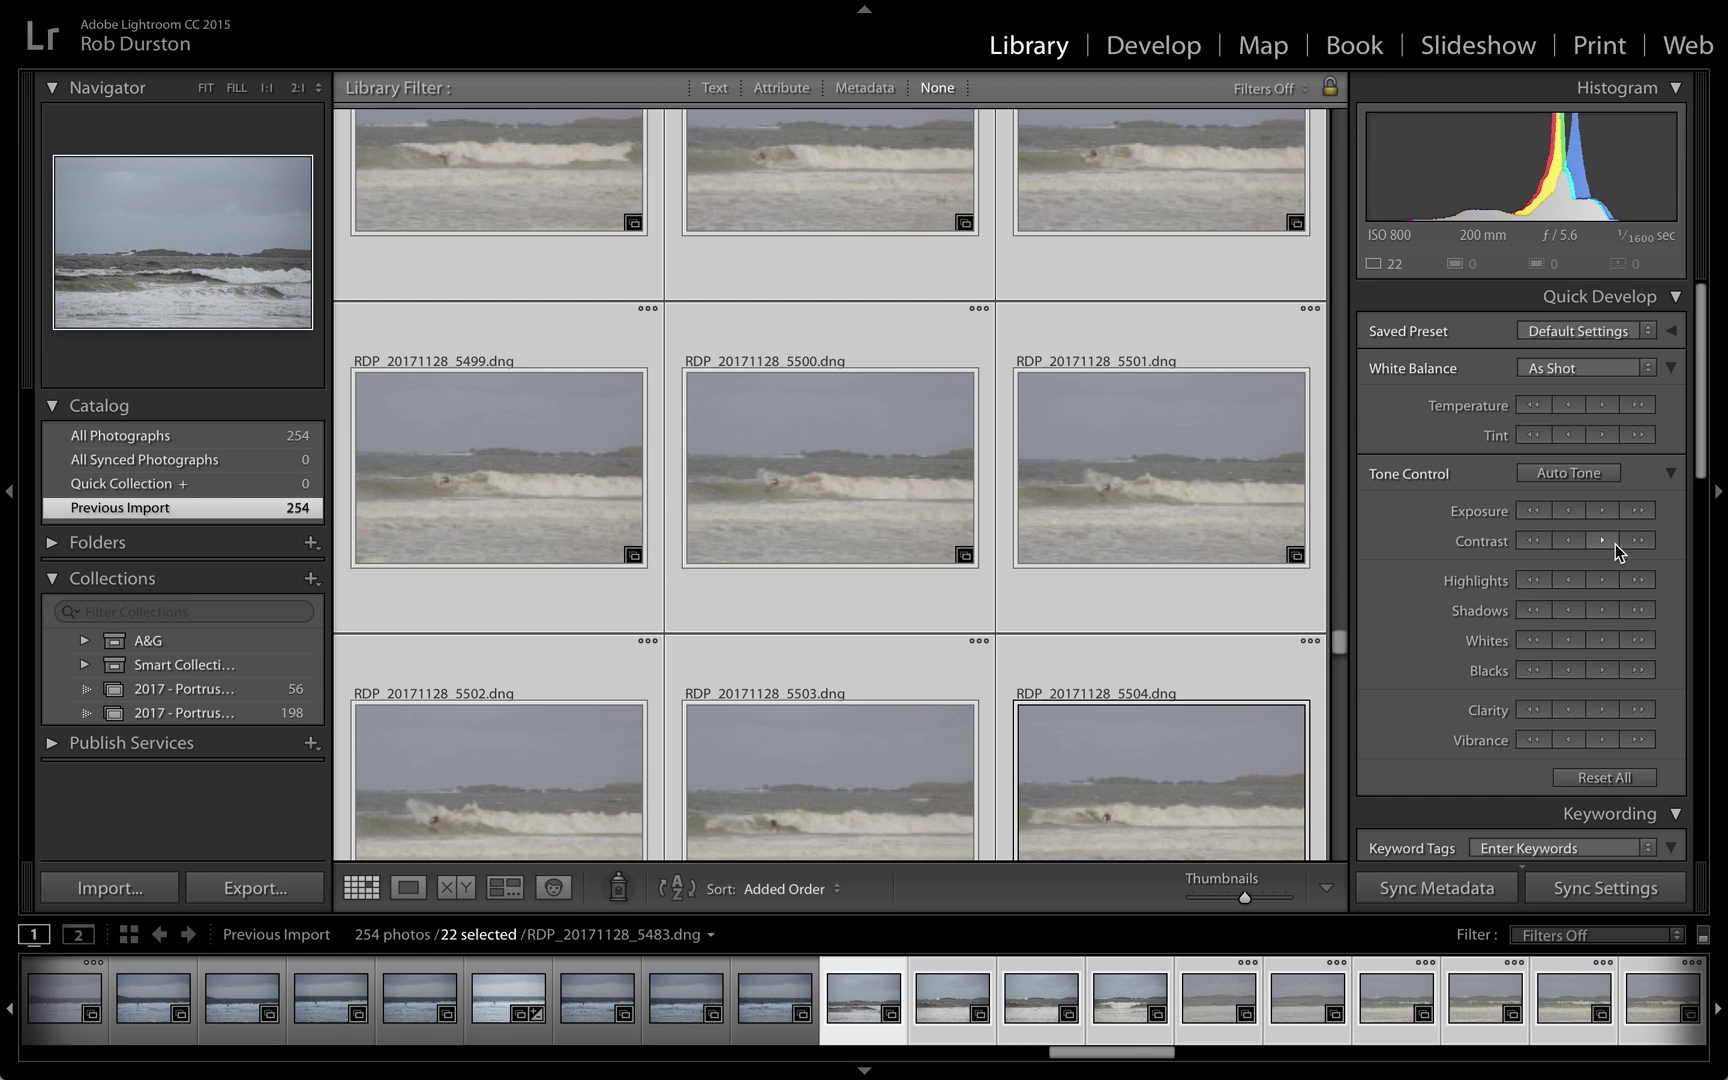
- Adjust RDP_20171128_5483.dng in Loupe view with Quick Develop, raising Exposure one small increment and Contrast one large increment, and return to the grid
key(e)
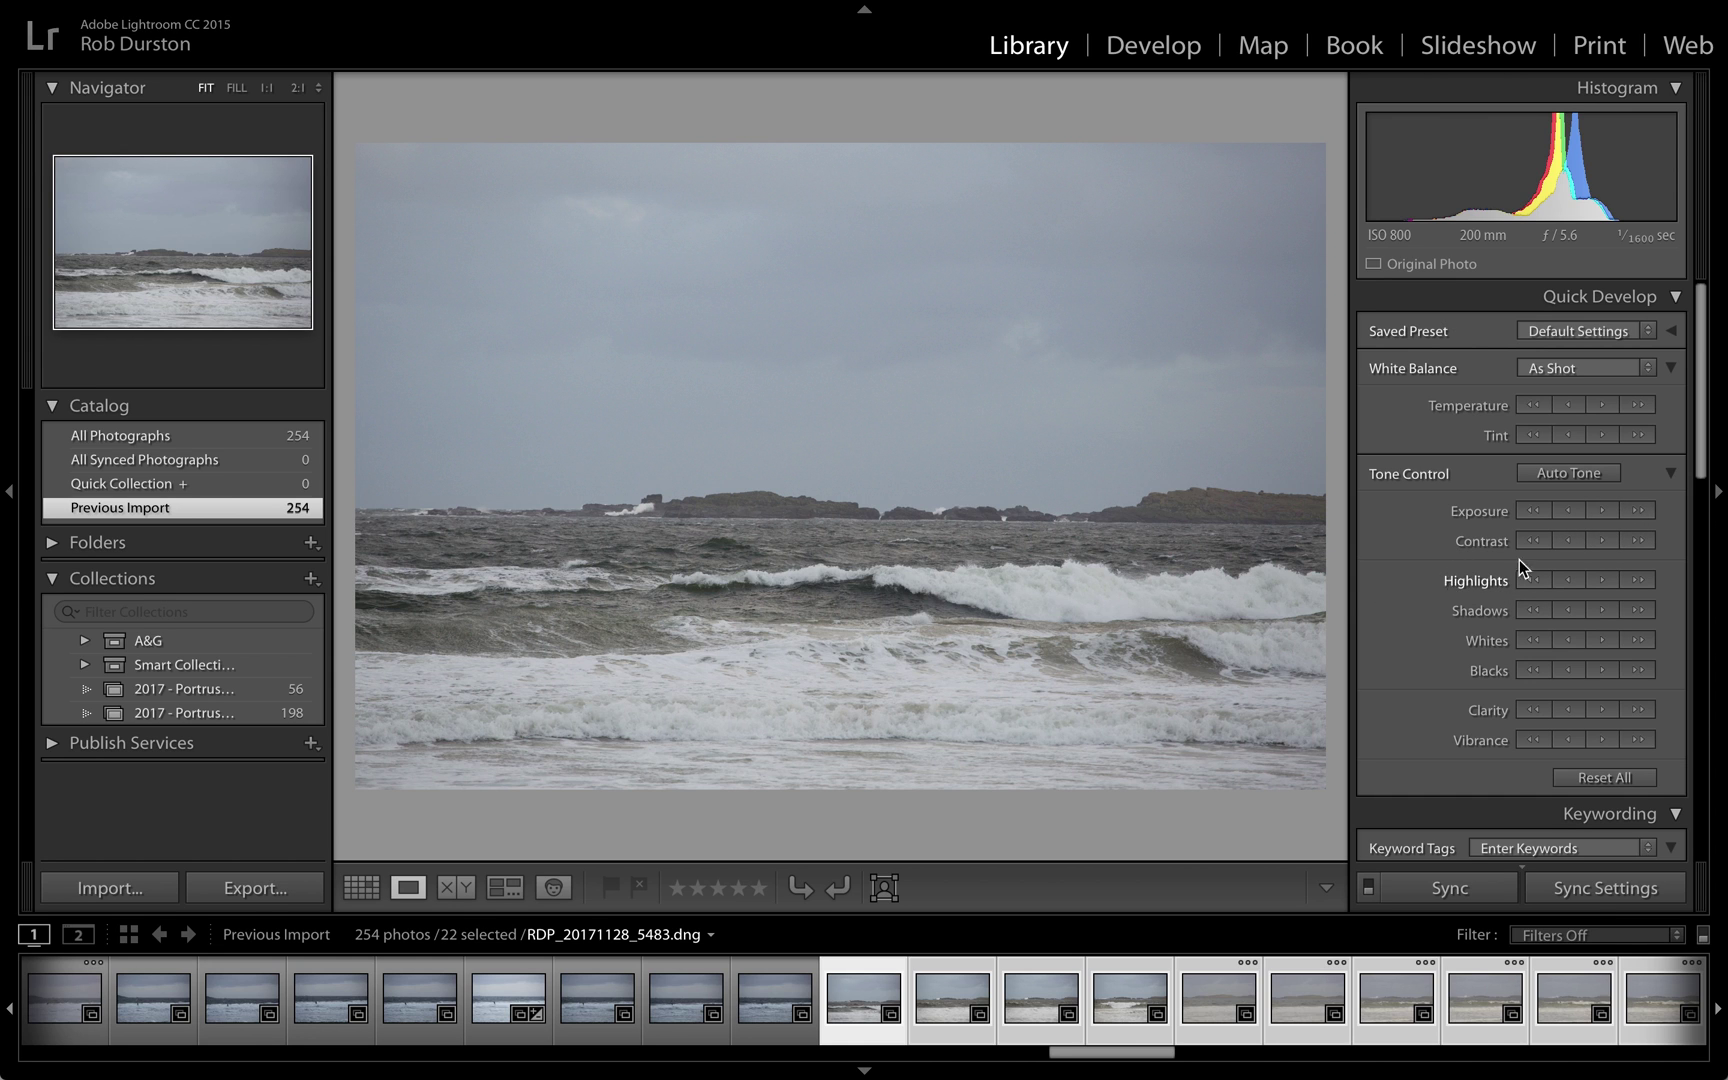
click(1602, 511)
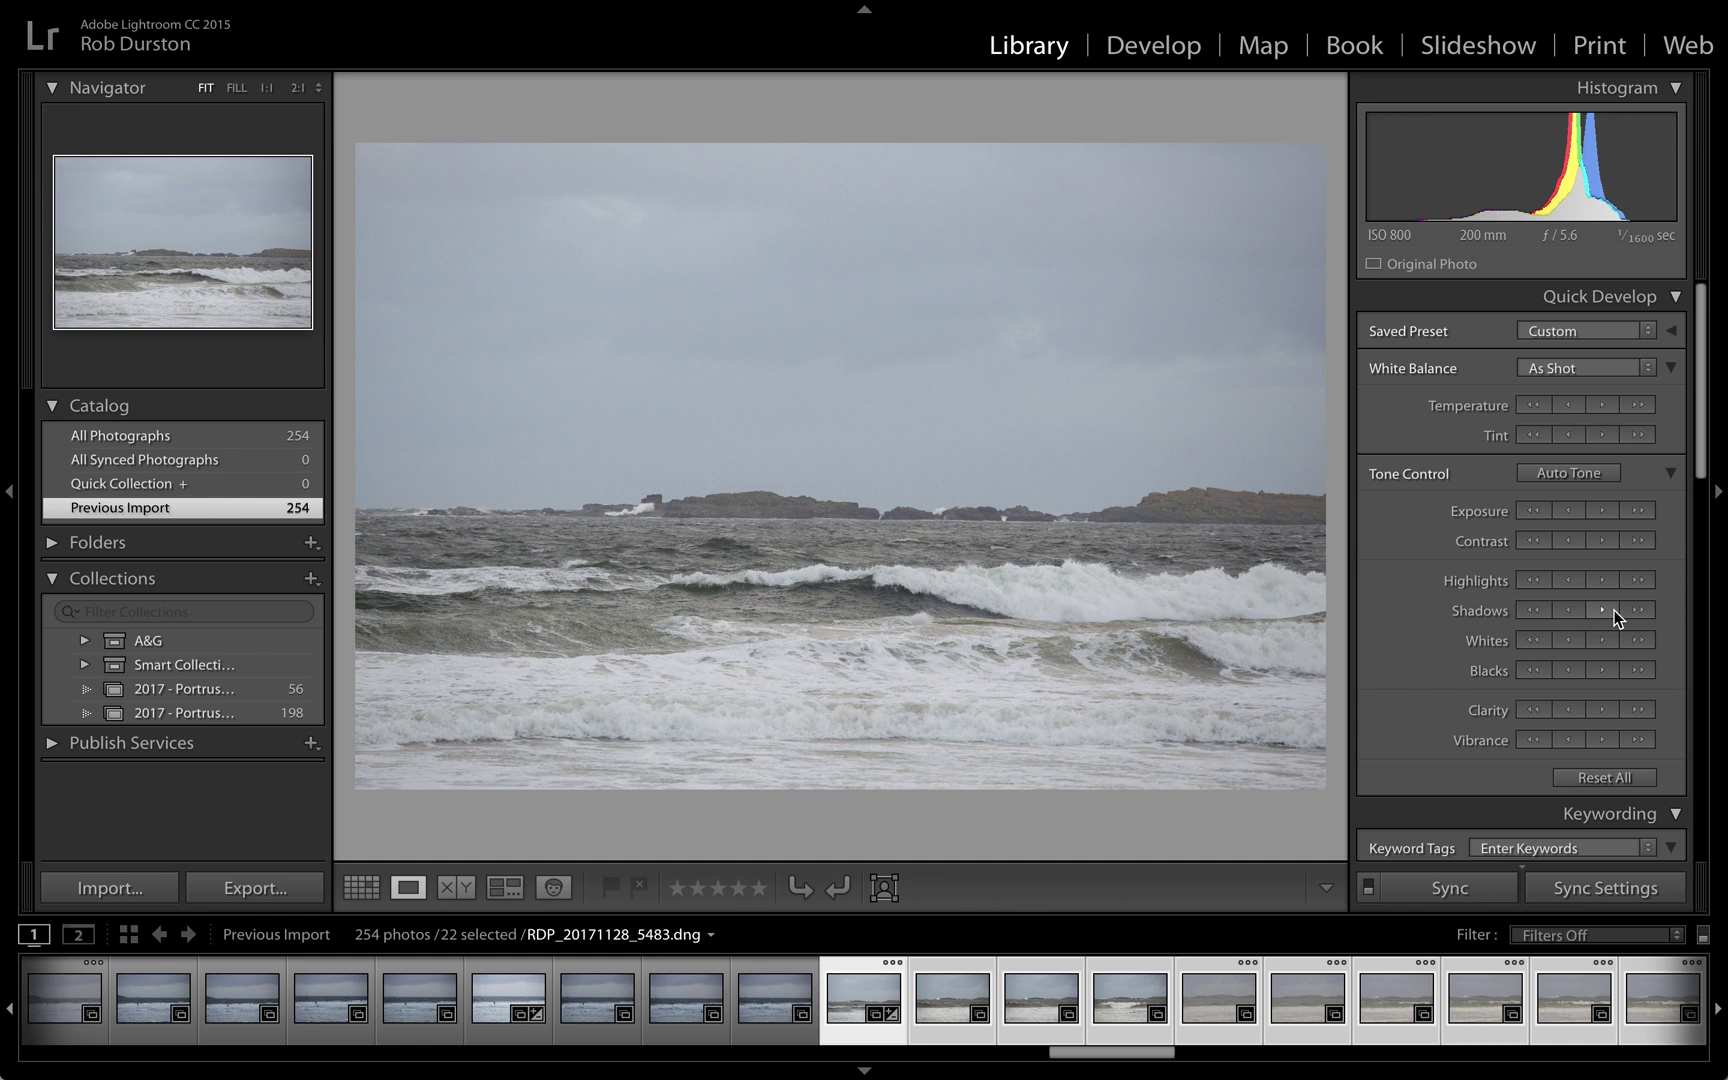
click(1636, 542)
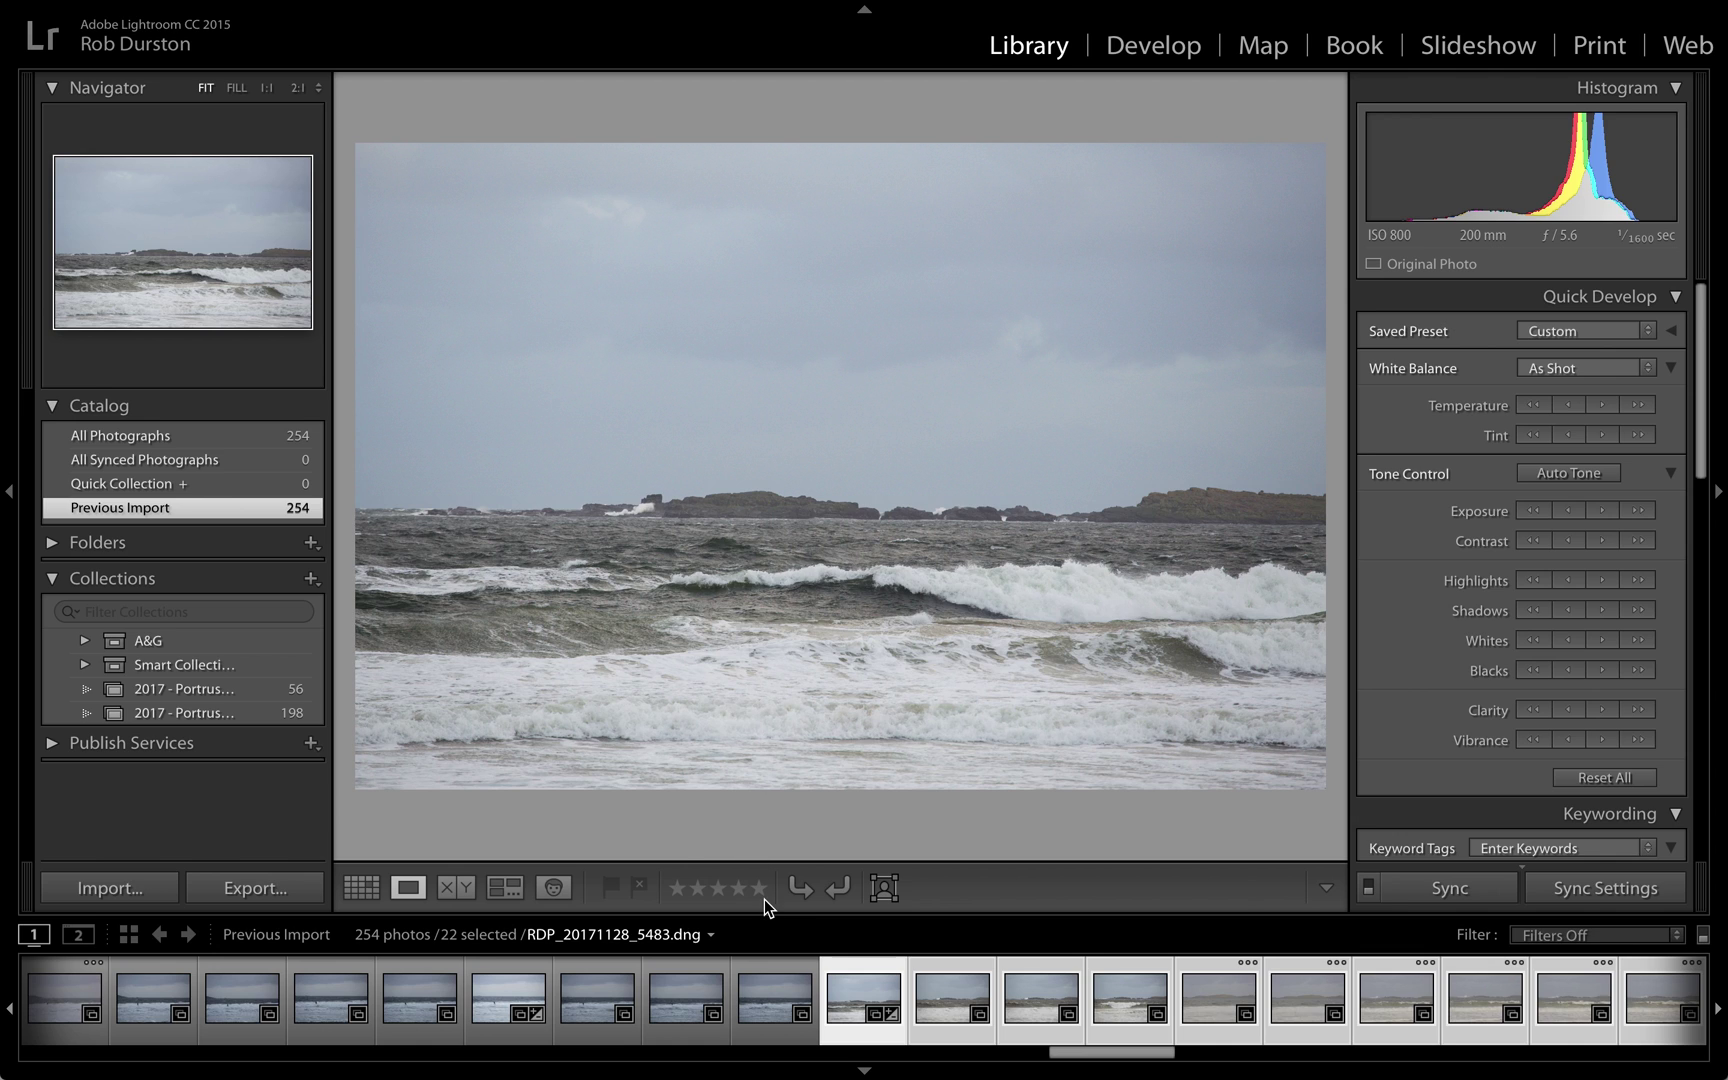
key(g)
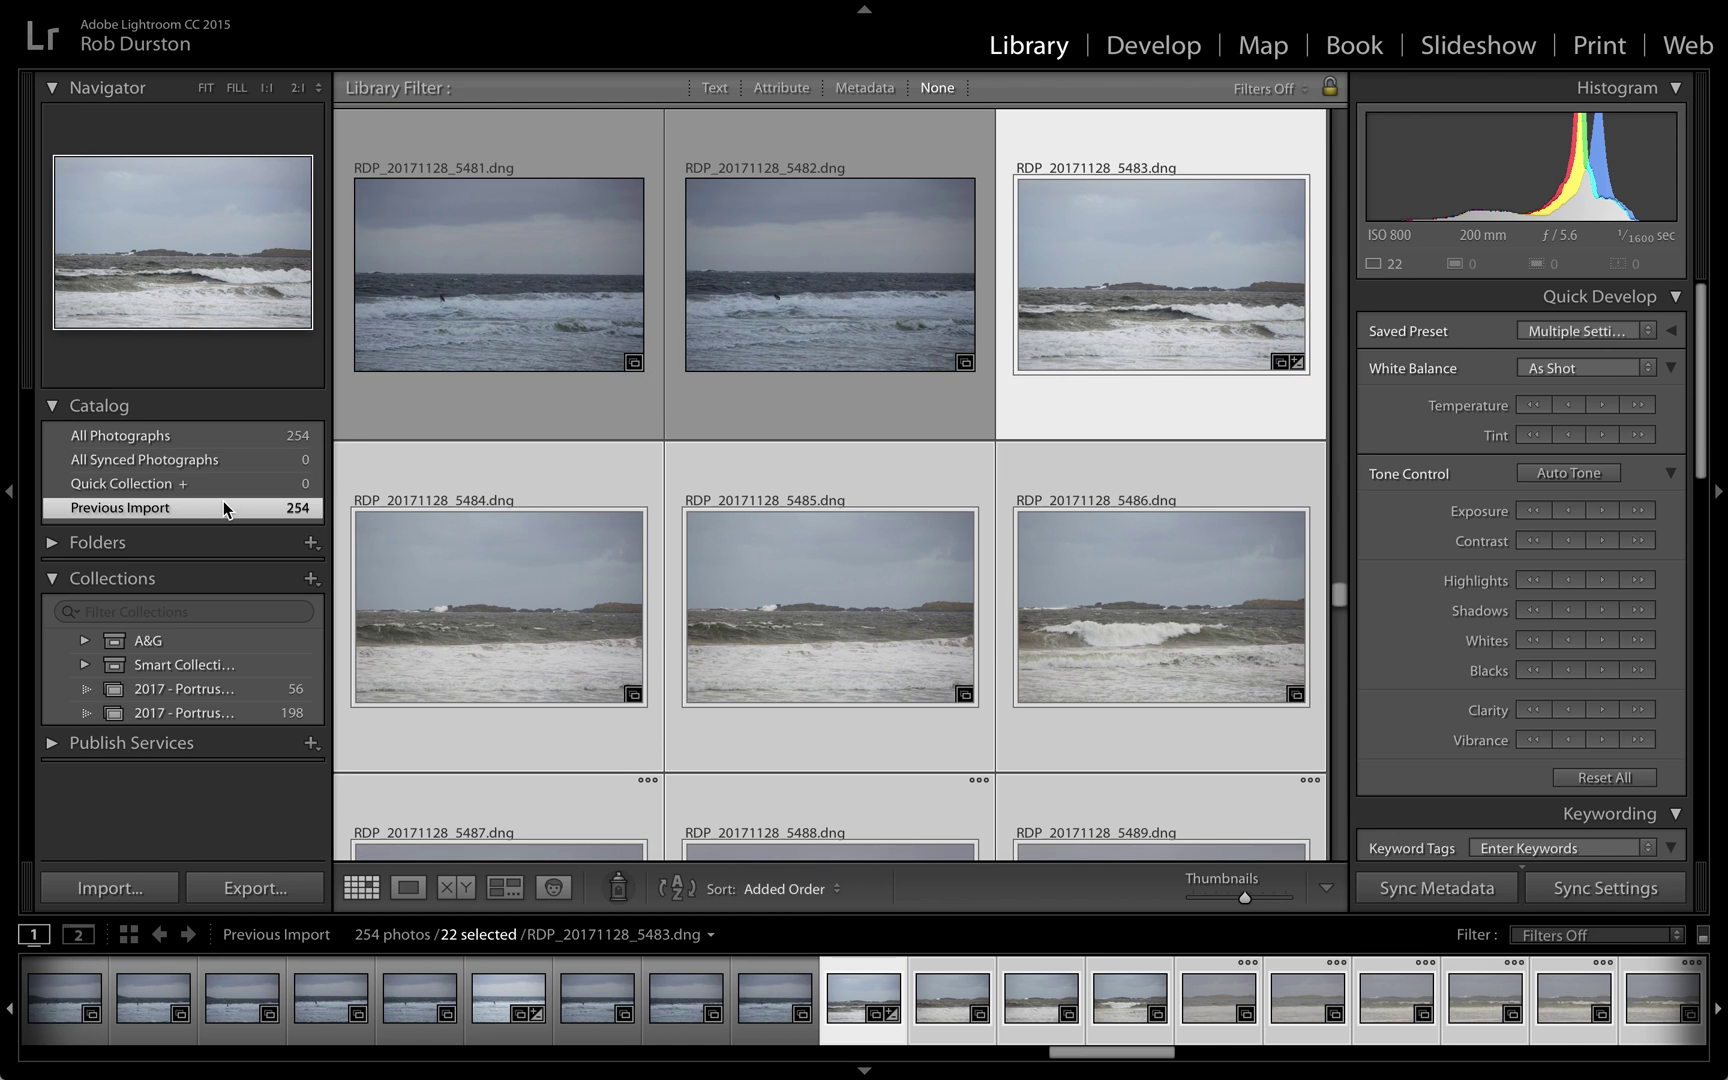
- Select all photos in Previous Import and build 1:1 previews for them
key(j)
scroll(682, 325, up, 5)
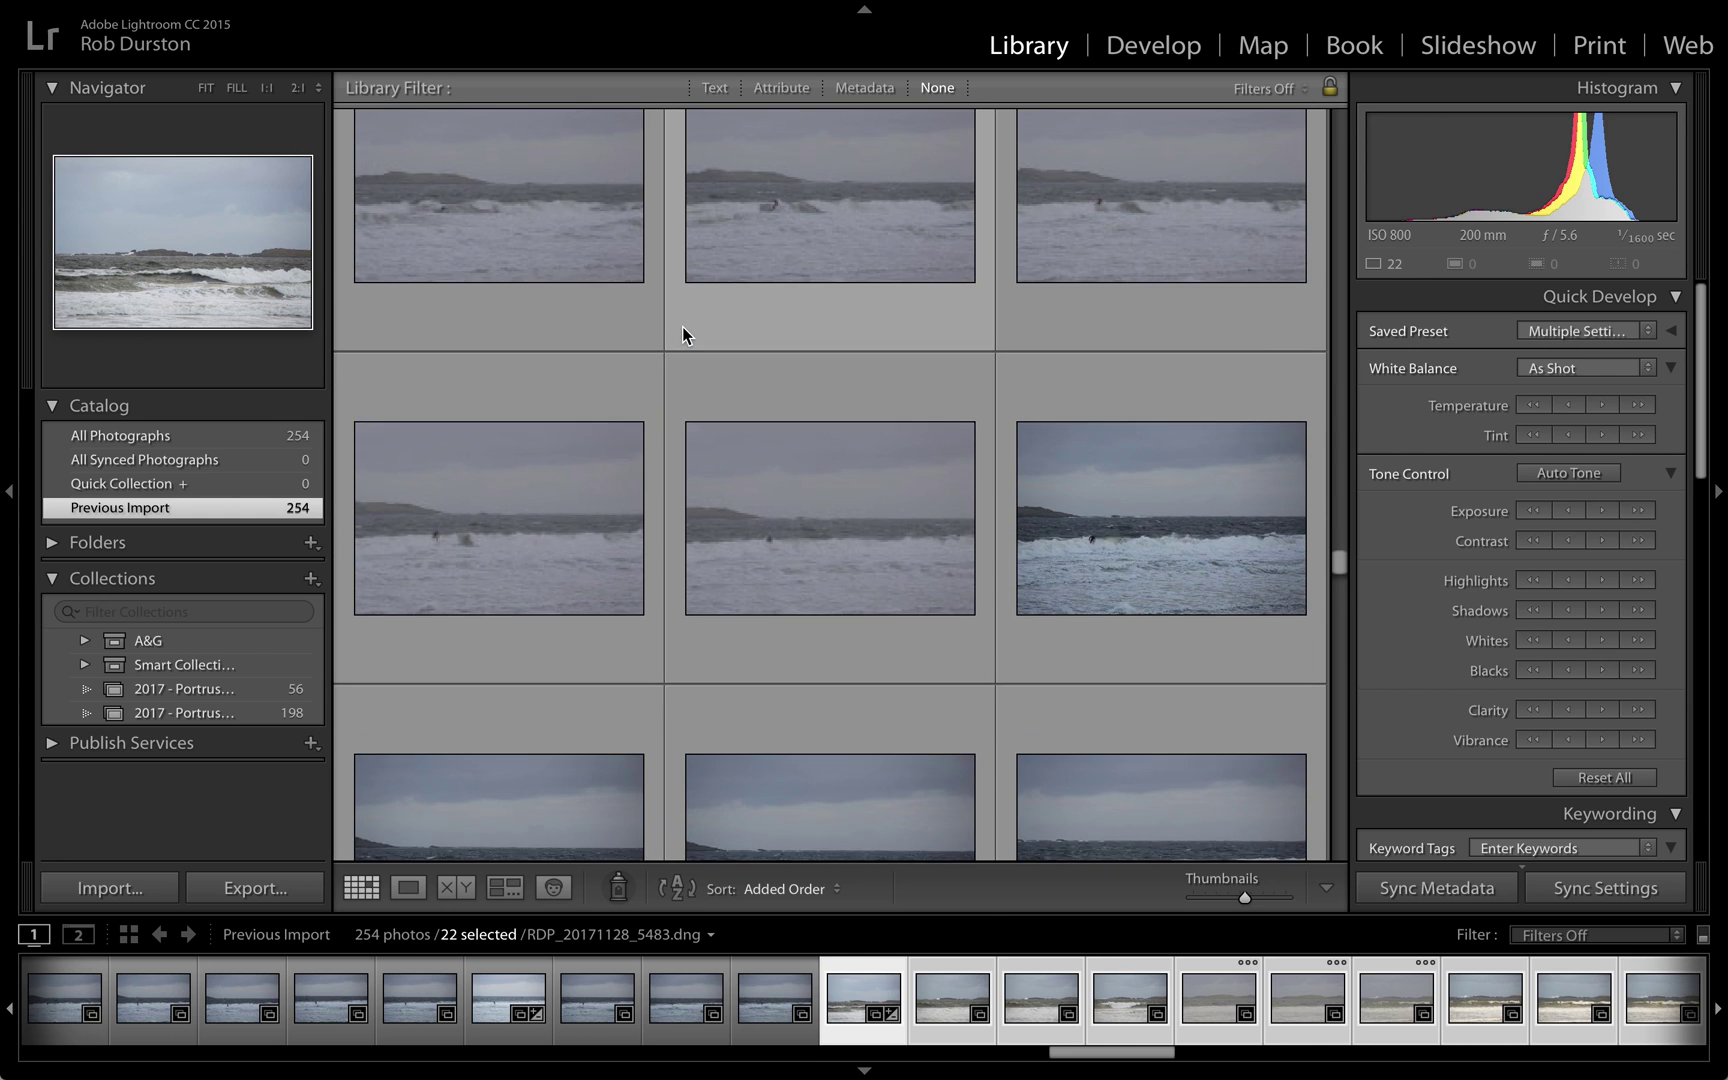
key(ctrl+a)
scroll(682, 325, up, 5)
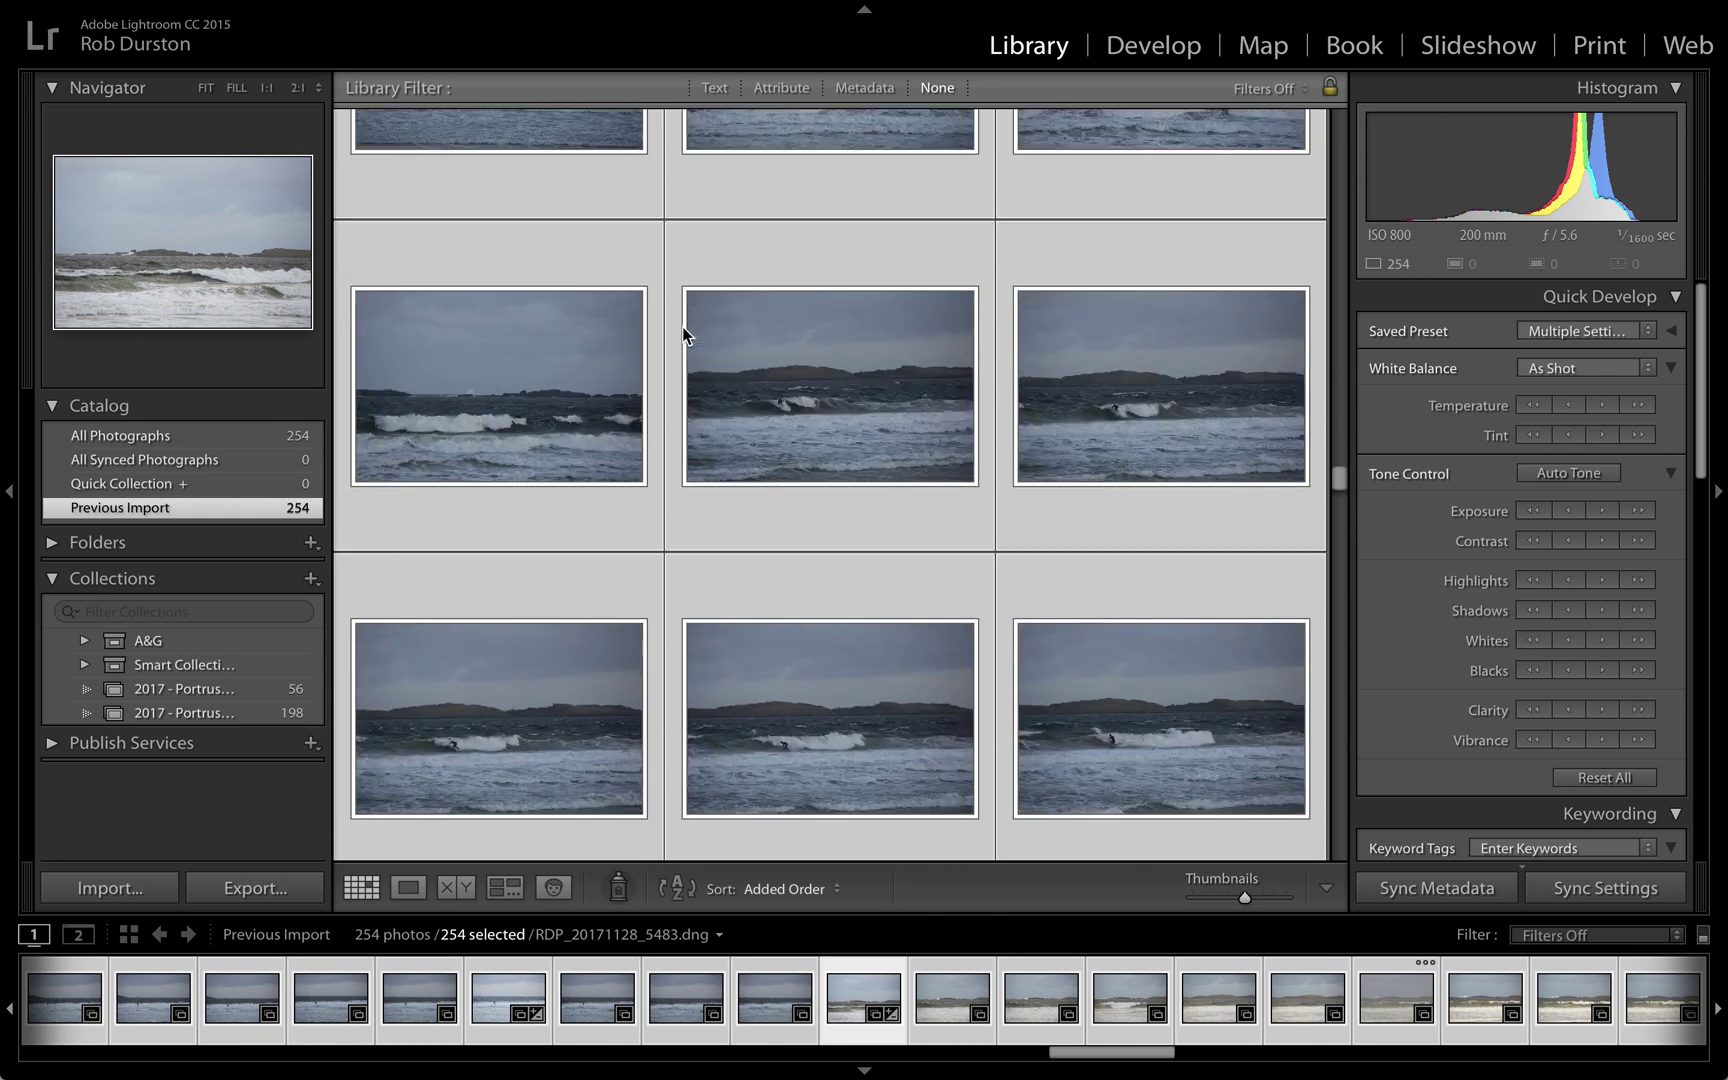
scroll(682, 325, up, 5)
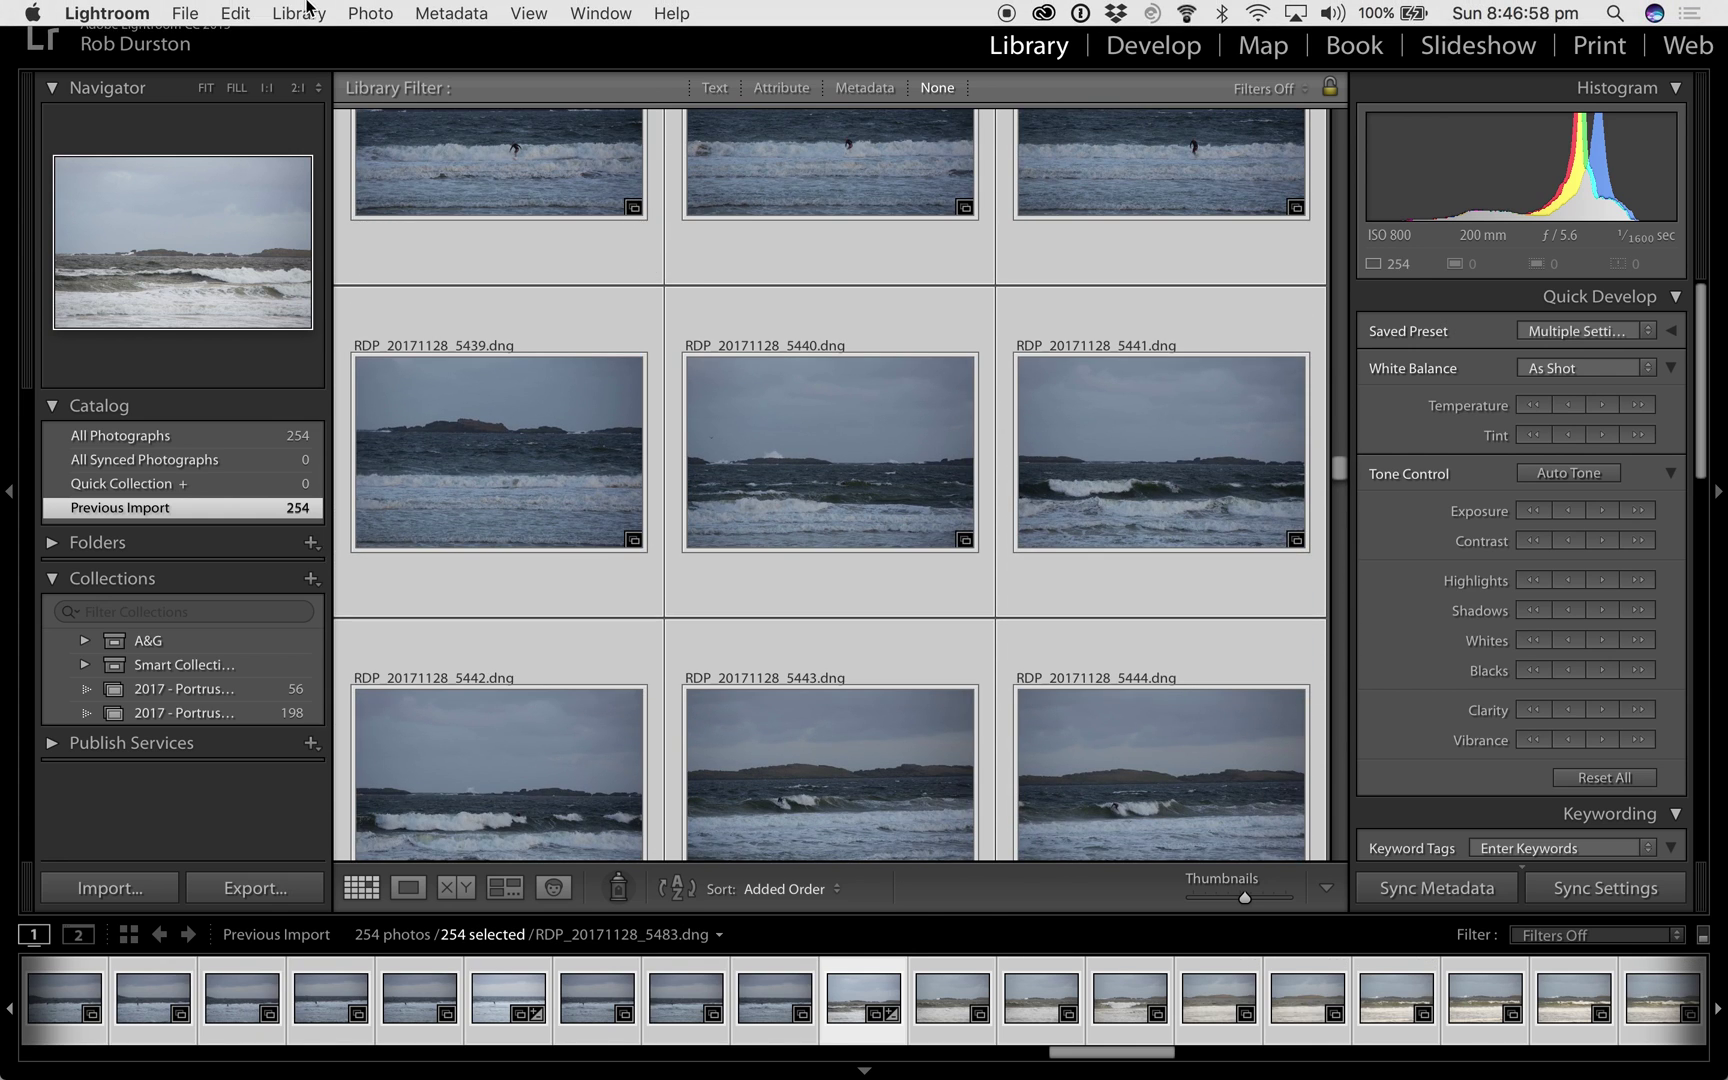
click(300, 12)
mouse_move(375, 602)
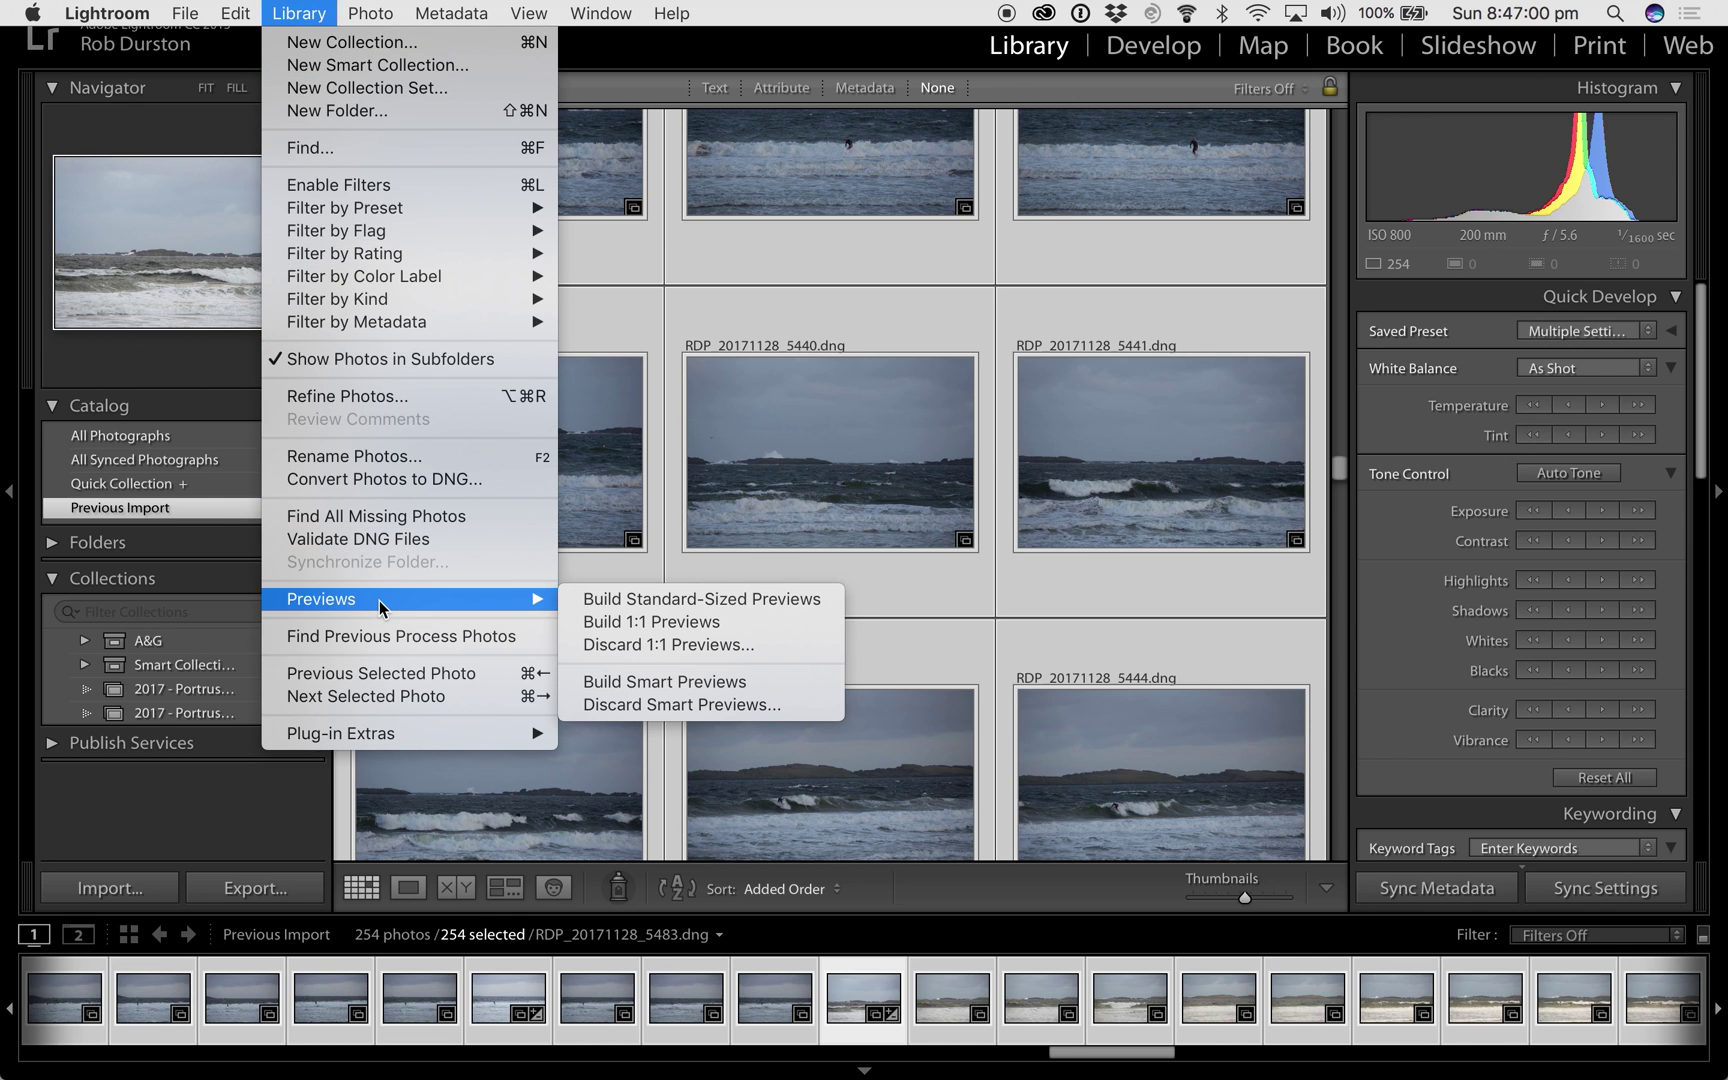
click(632, 621)
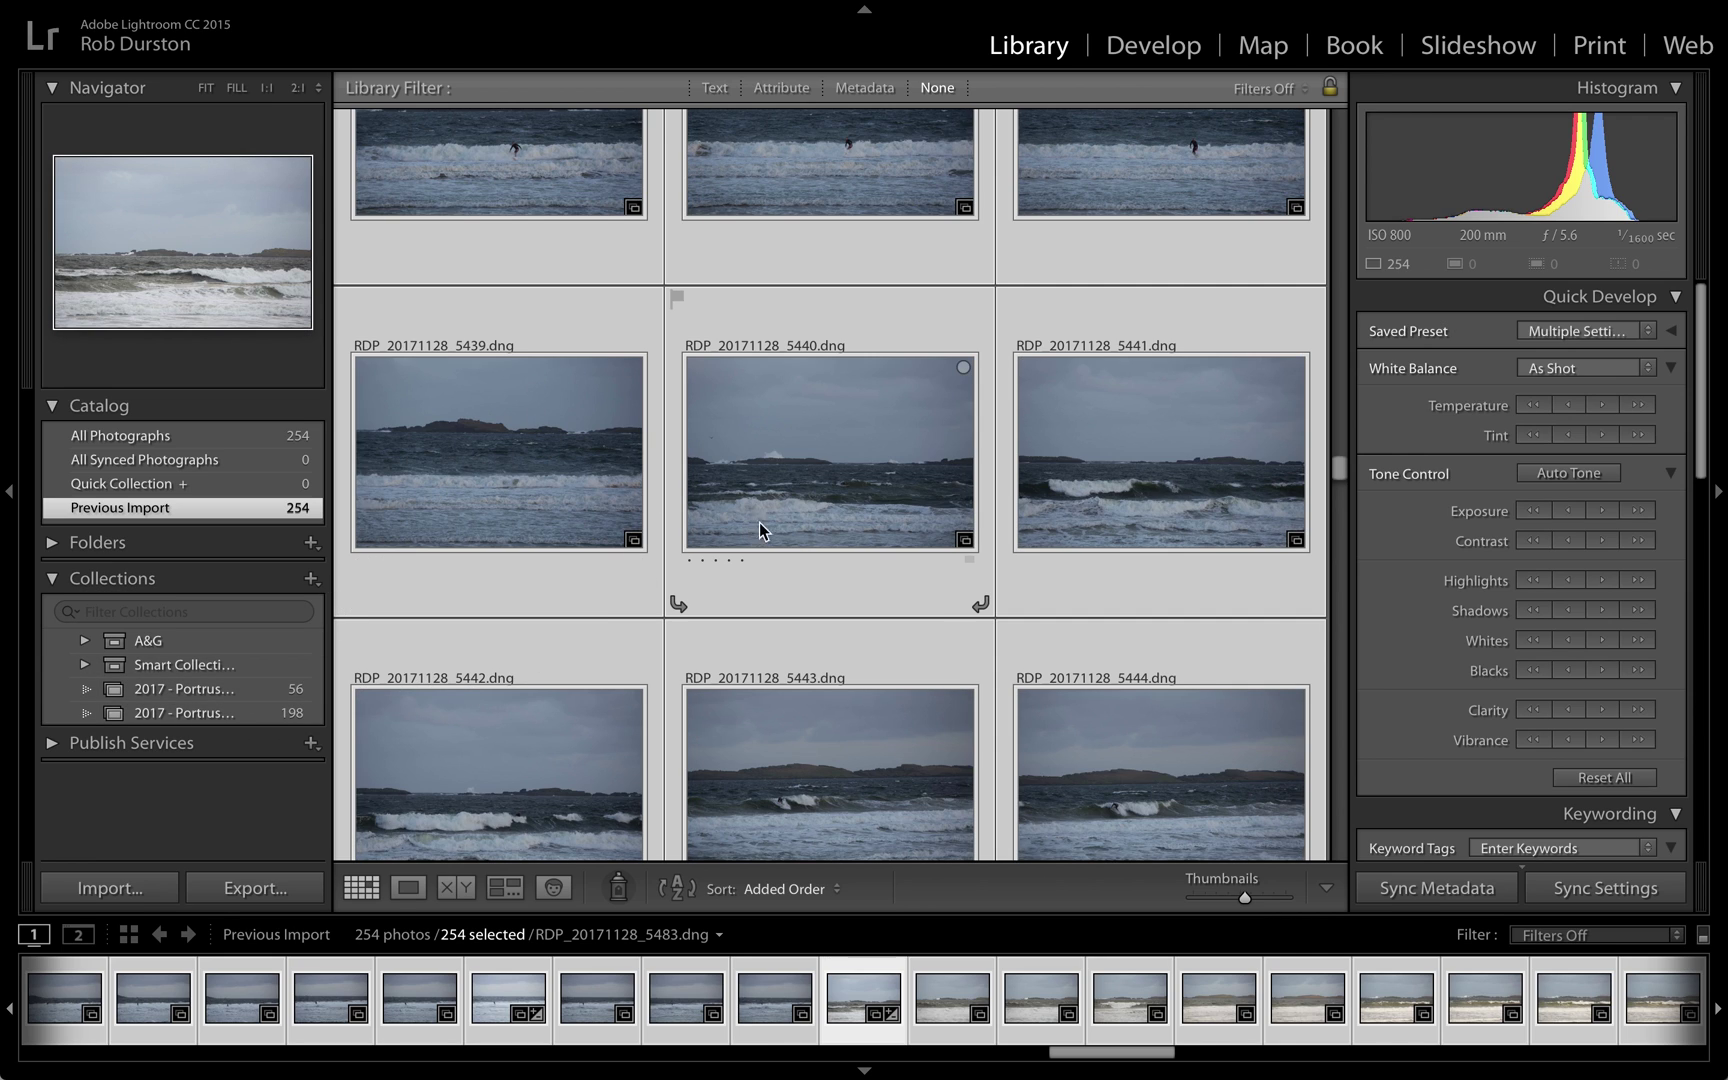
- Open the 2017 - Portrush Beach collection and show RDP_20171128_5371.dng alone in Loupe view
click(243, 691)
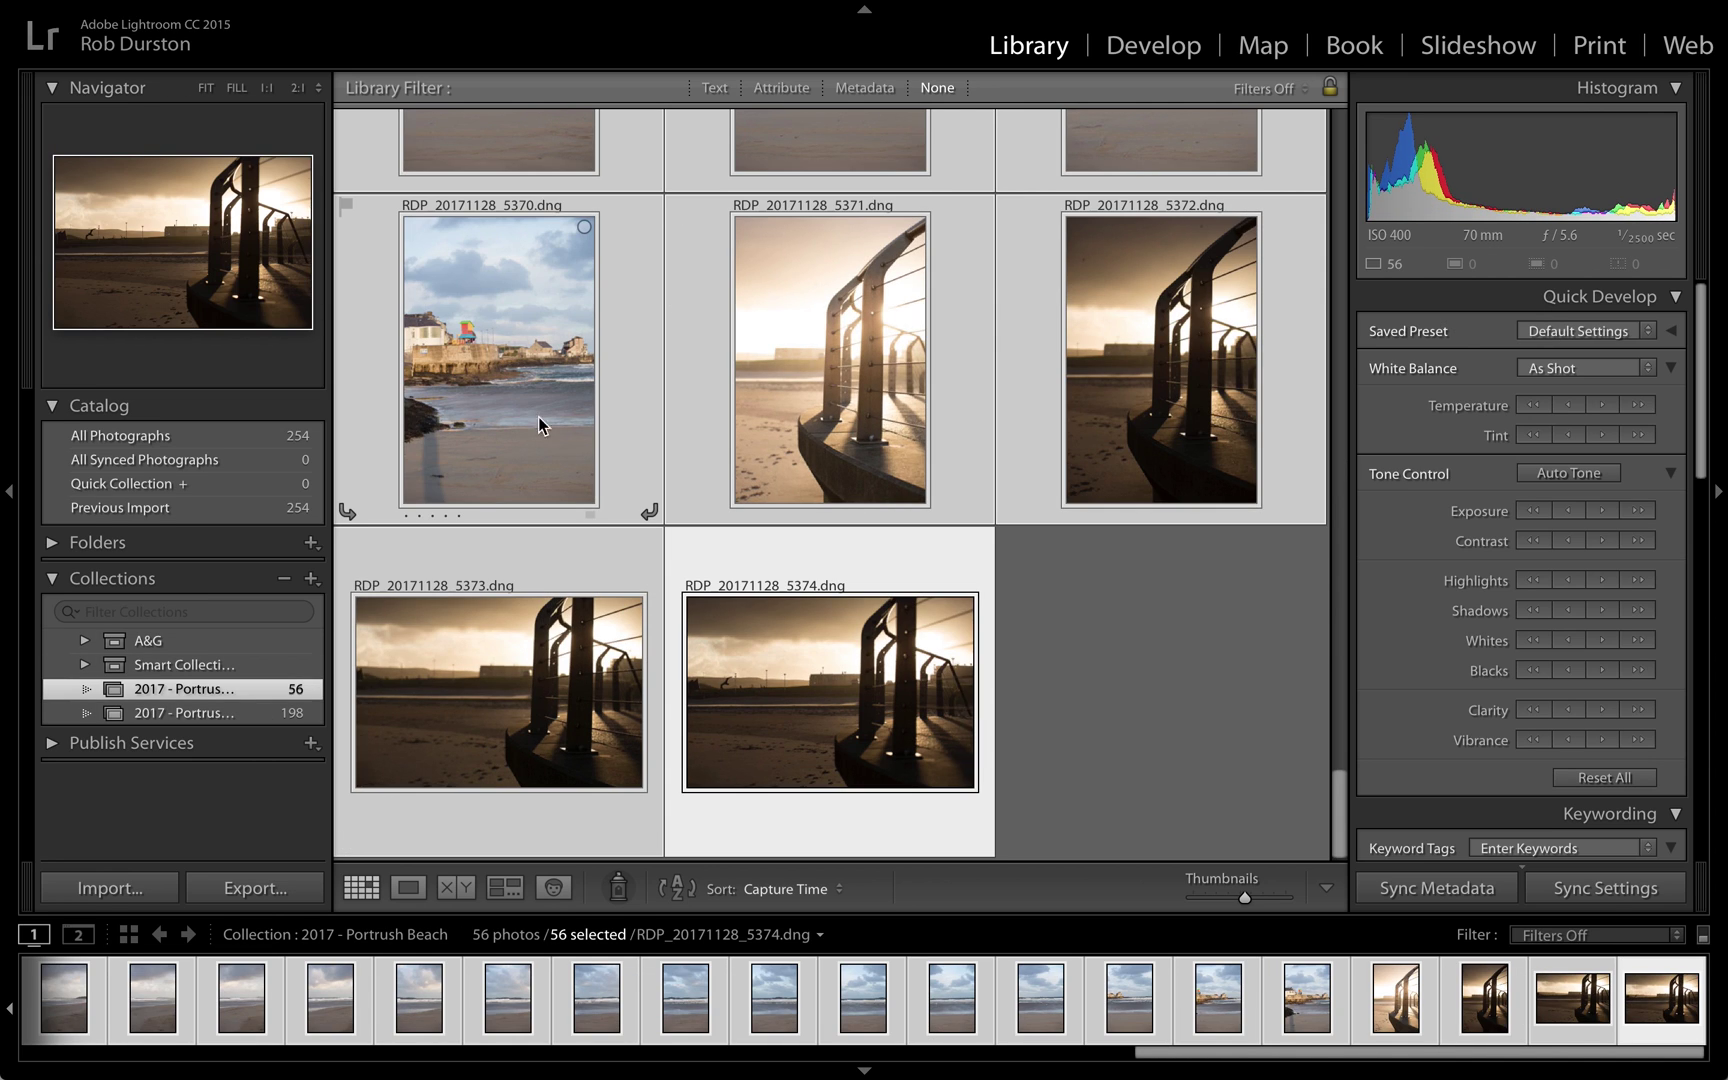
click(528, 383)
click(1130, 680)
click(903, 458)
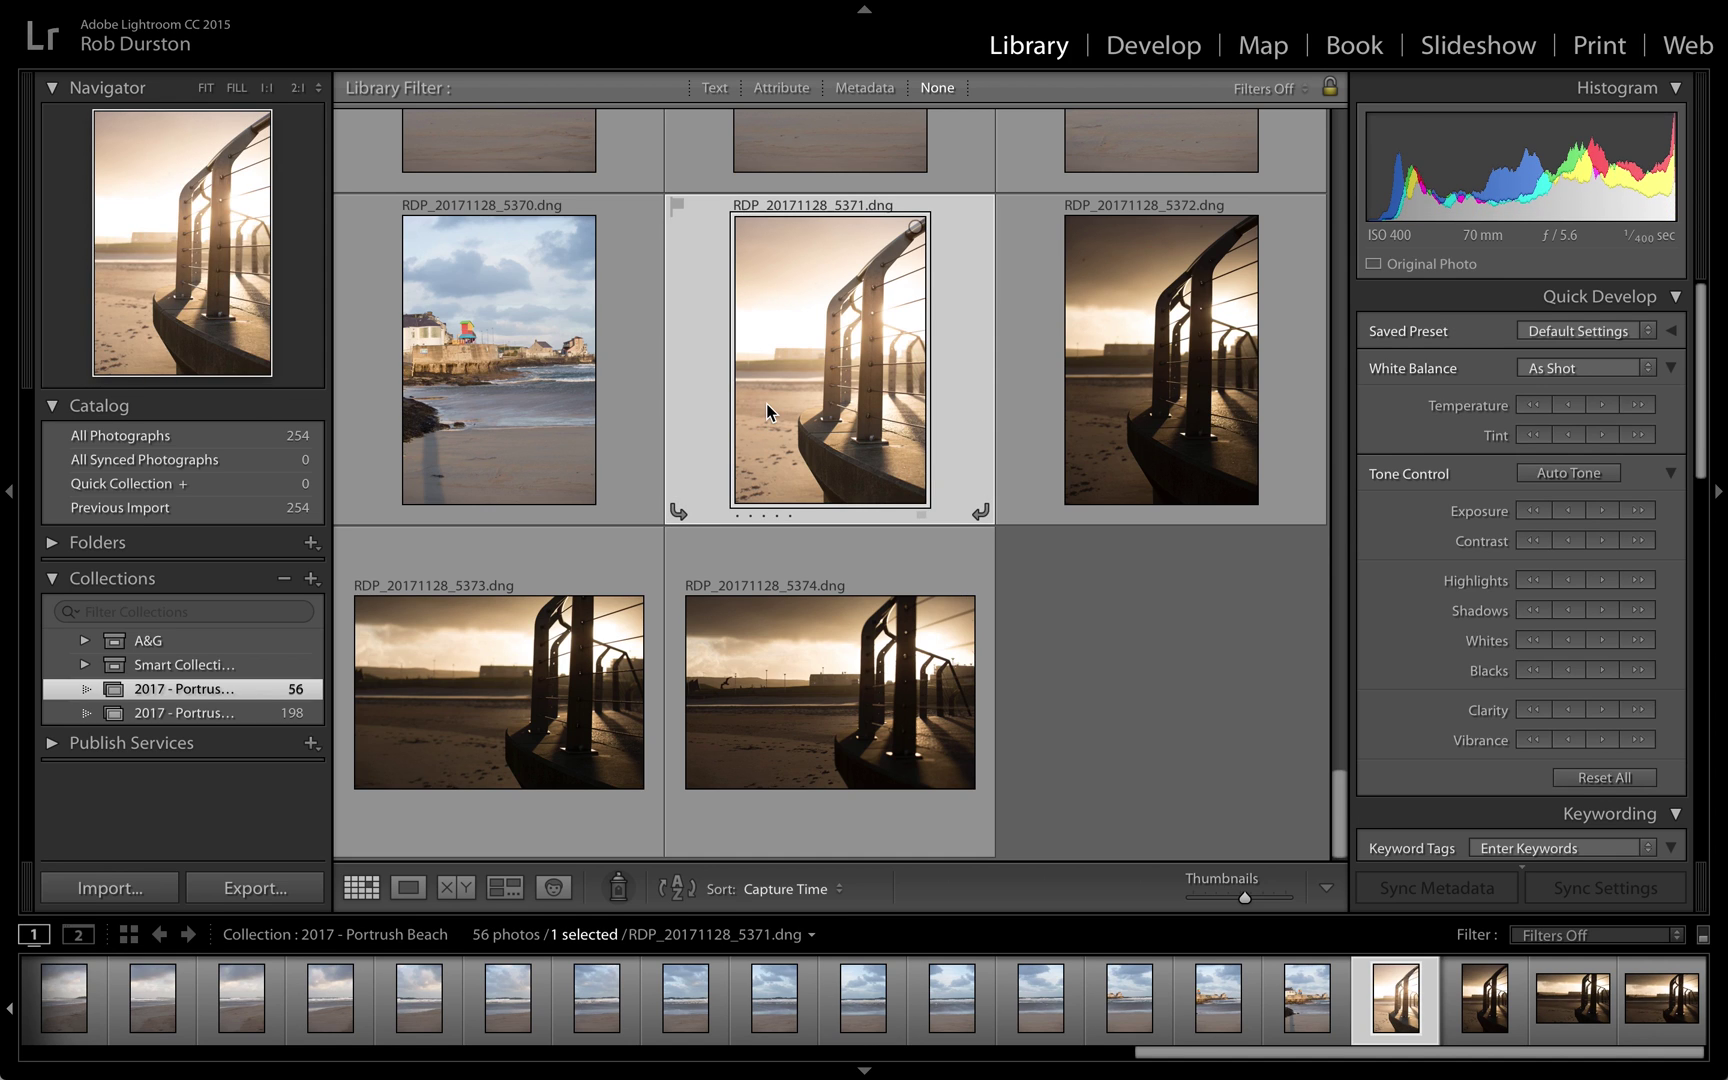
double_click(812, 340)
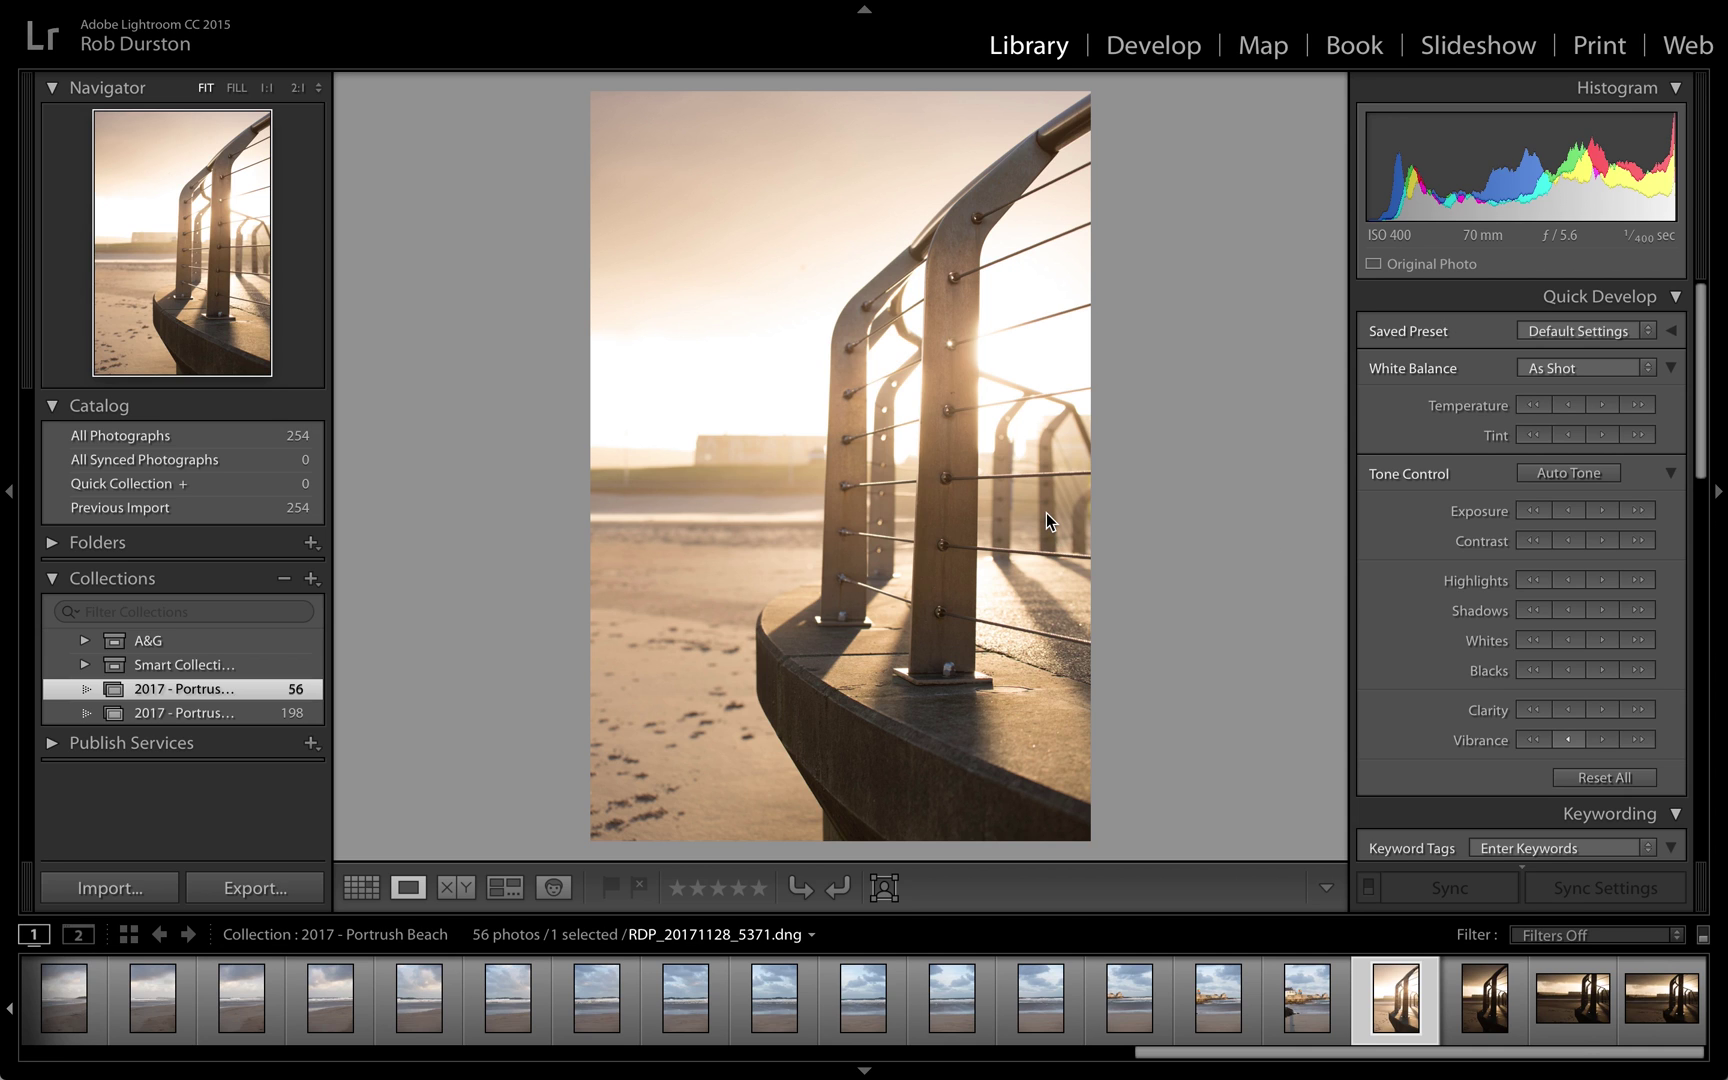
- Develop RDP_20171128_5371.dng with Highlights -100, Shadows +36, Blacks -36 and Contrast +21, and return to the Library grid
key(d)
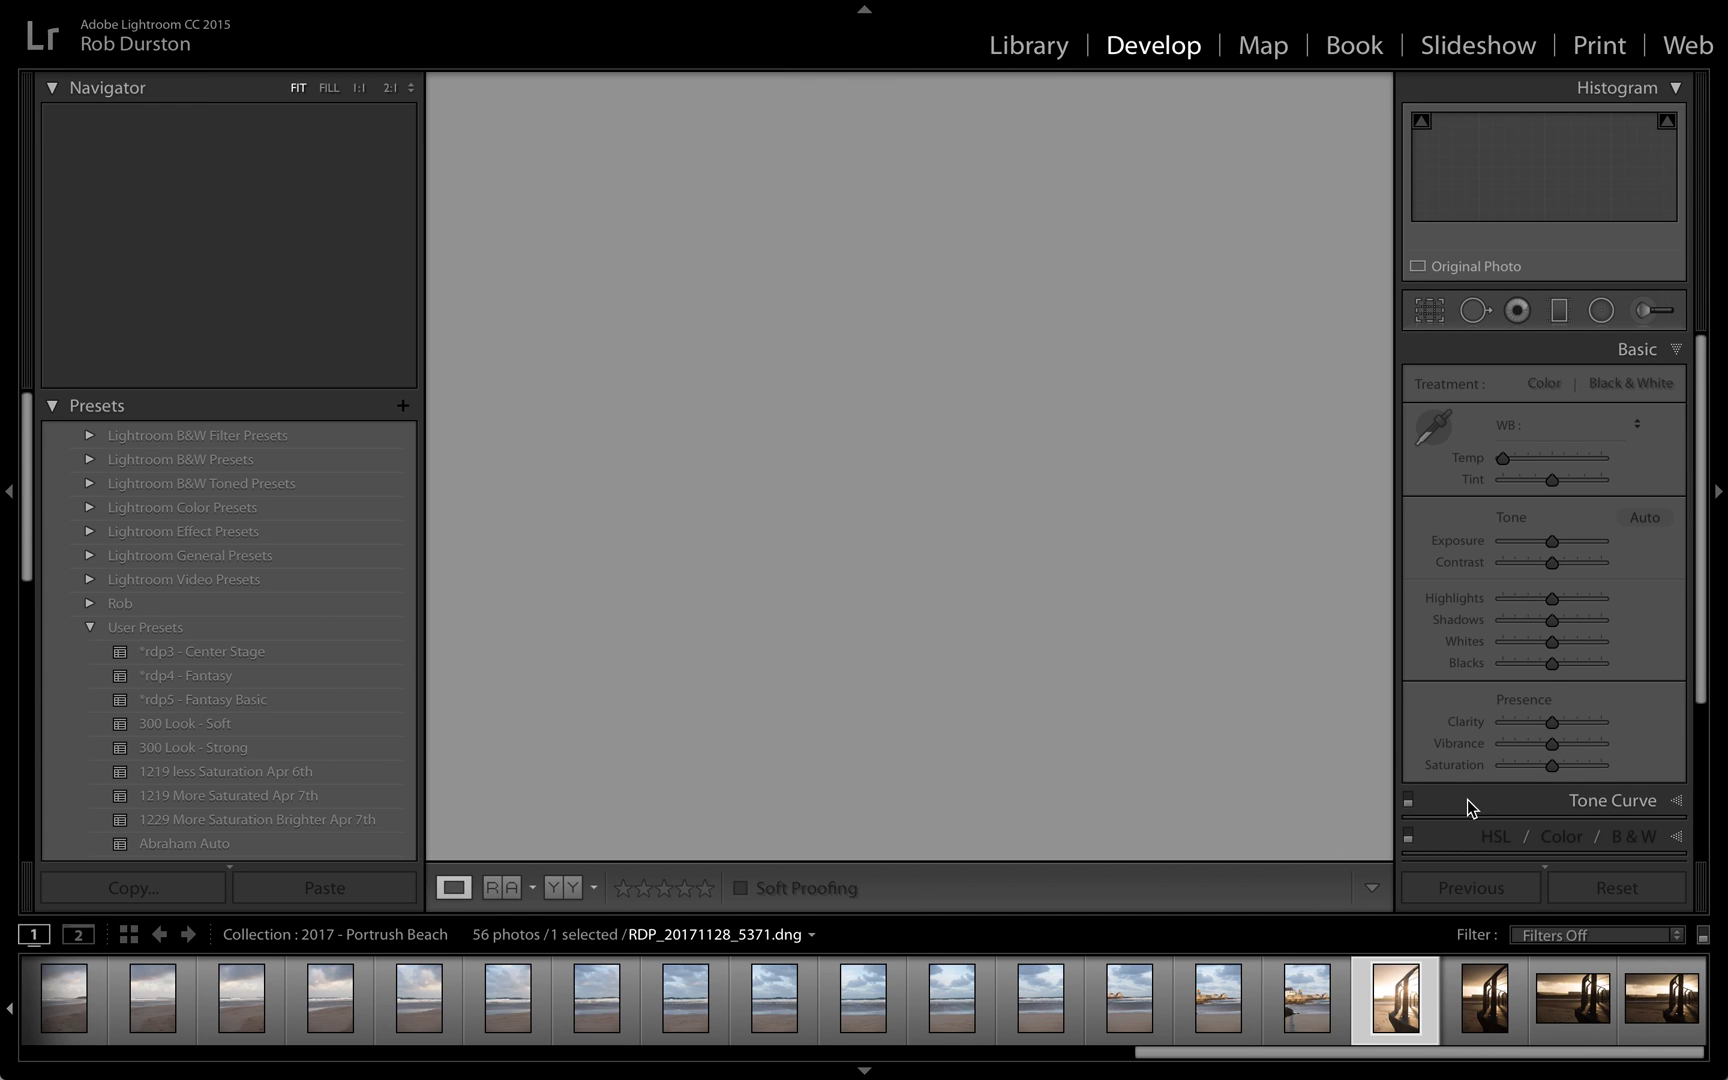
drag(1531, 596, 1528, 666)
drag(1550, 560, 1563, 566)
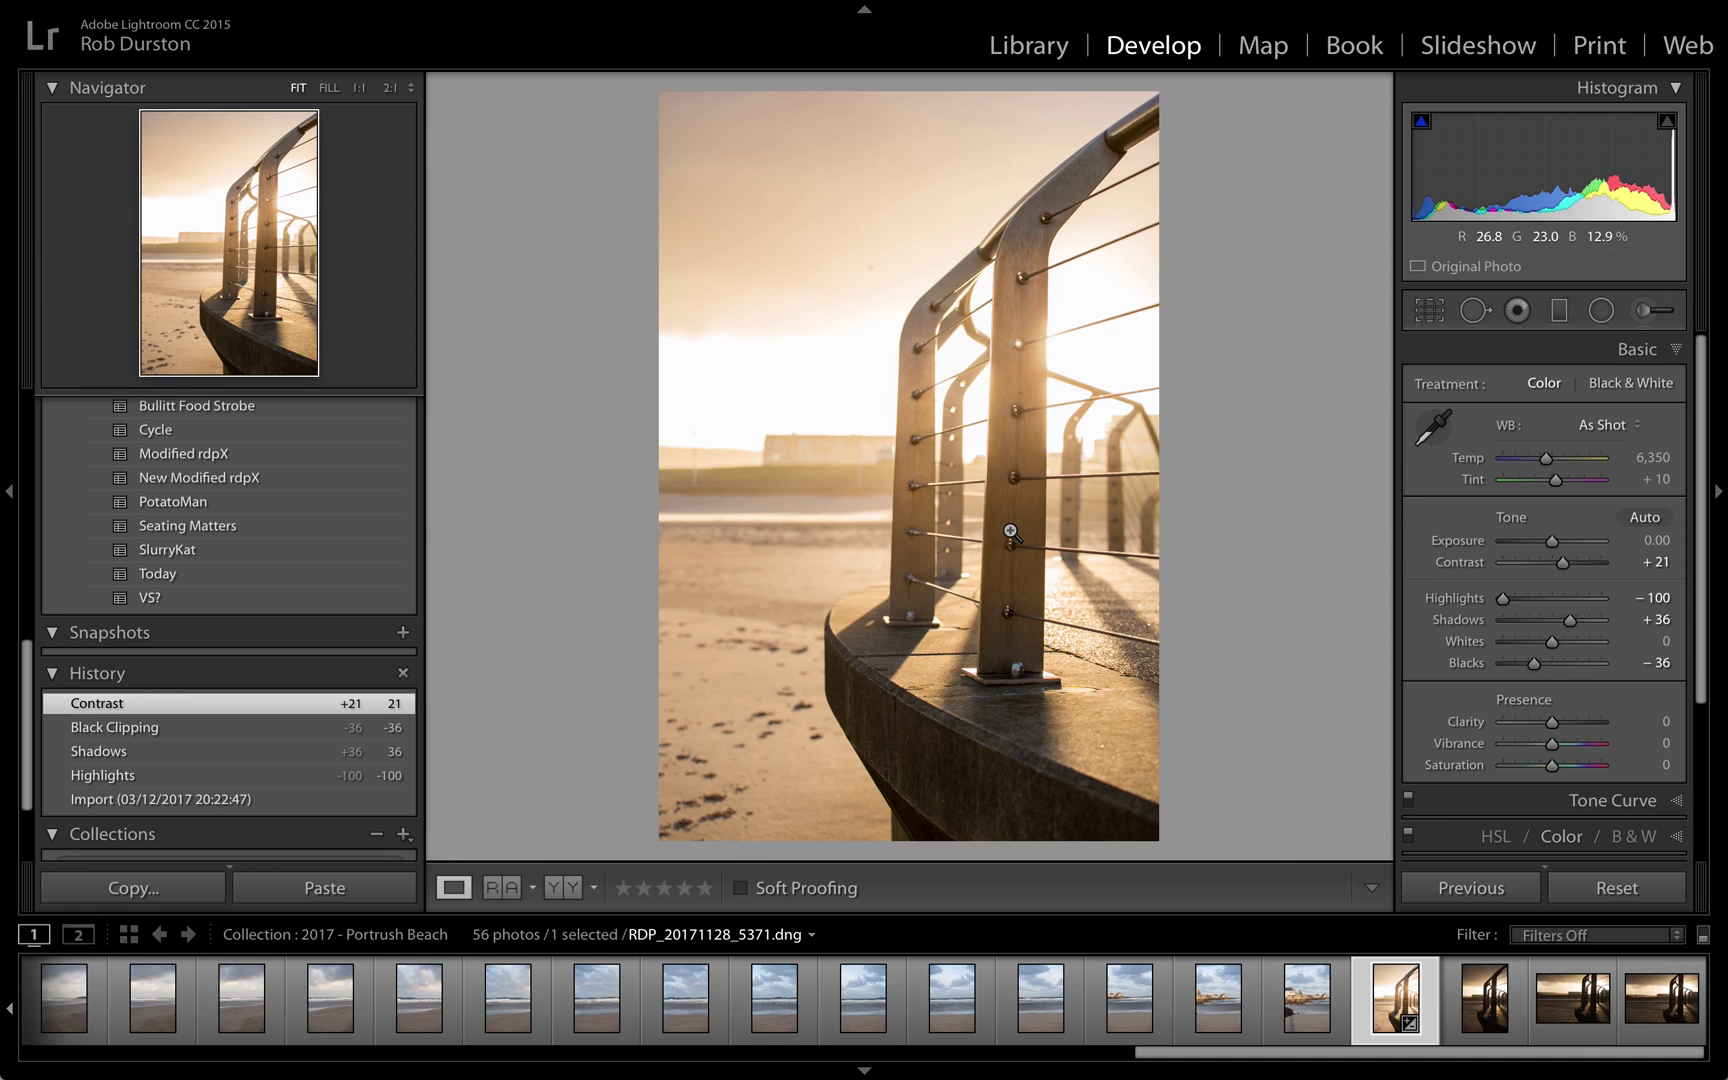
key(g)
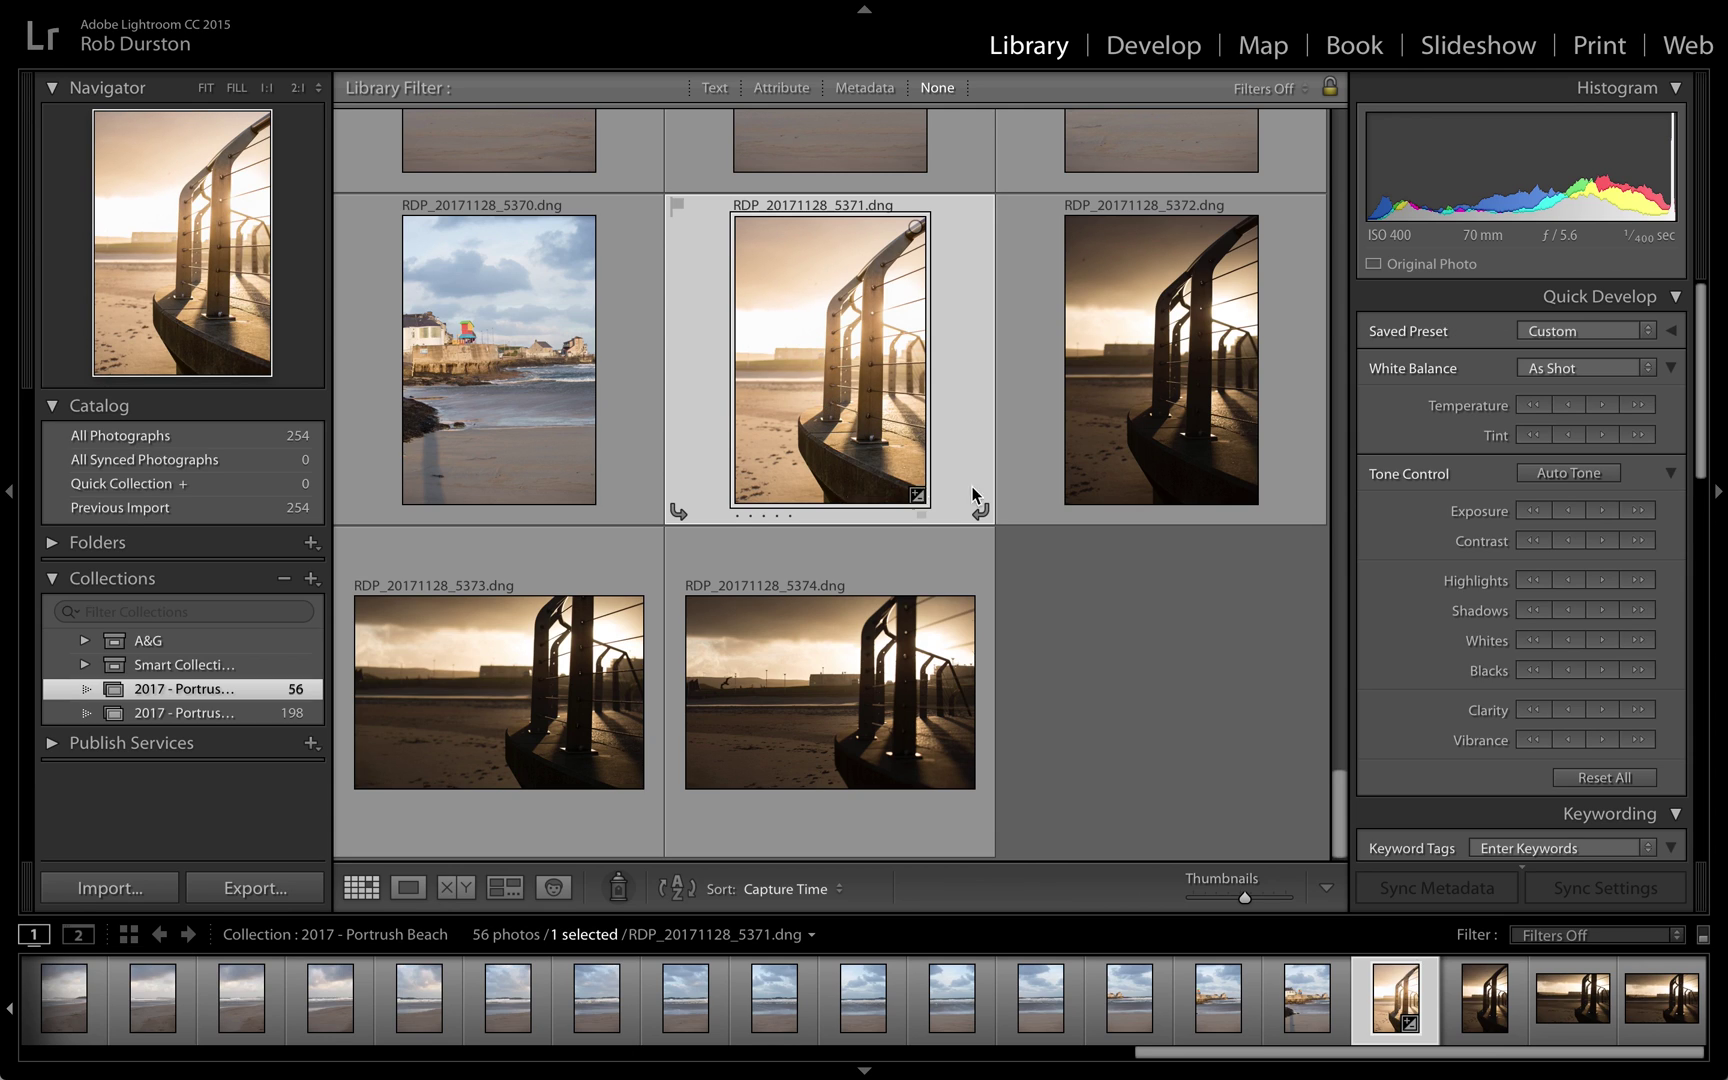
- Compare RDP_20171128_5371.dng through RDP_20171128_5374.dng in Survey view with the side panels hidden, and make RDP_20171128_5371.dng the active photo
click(850, 688)
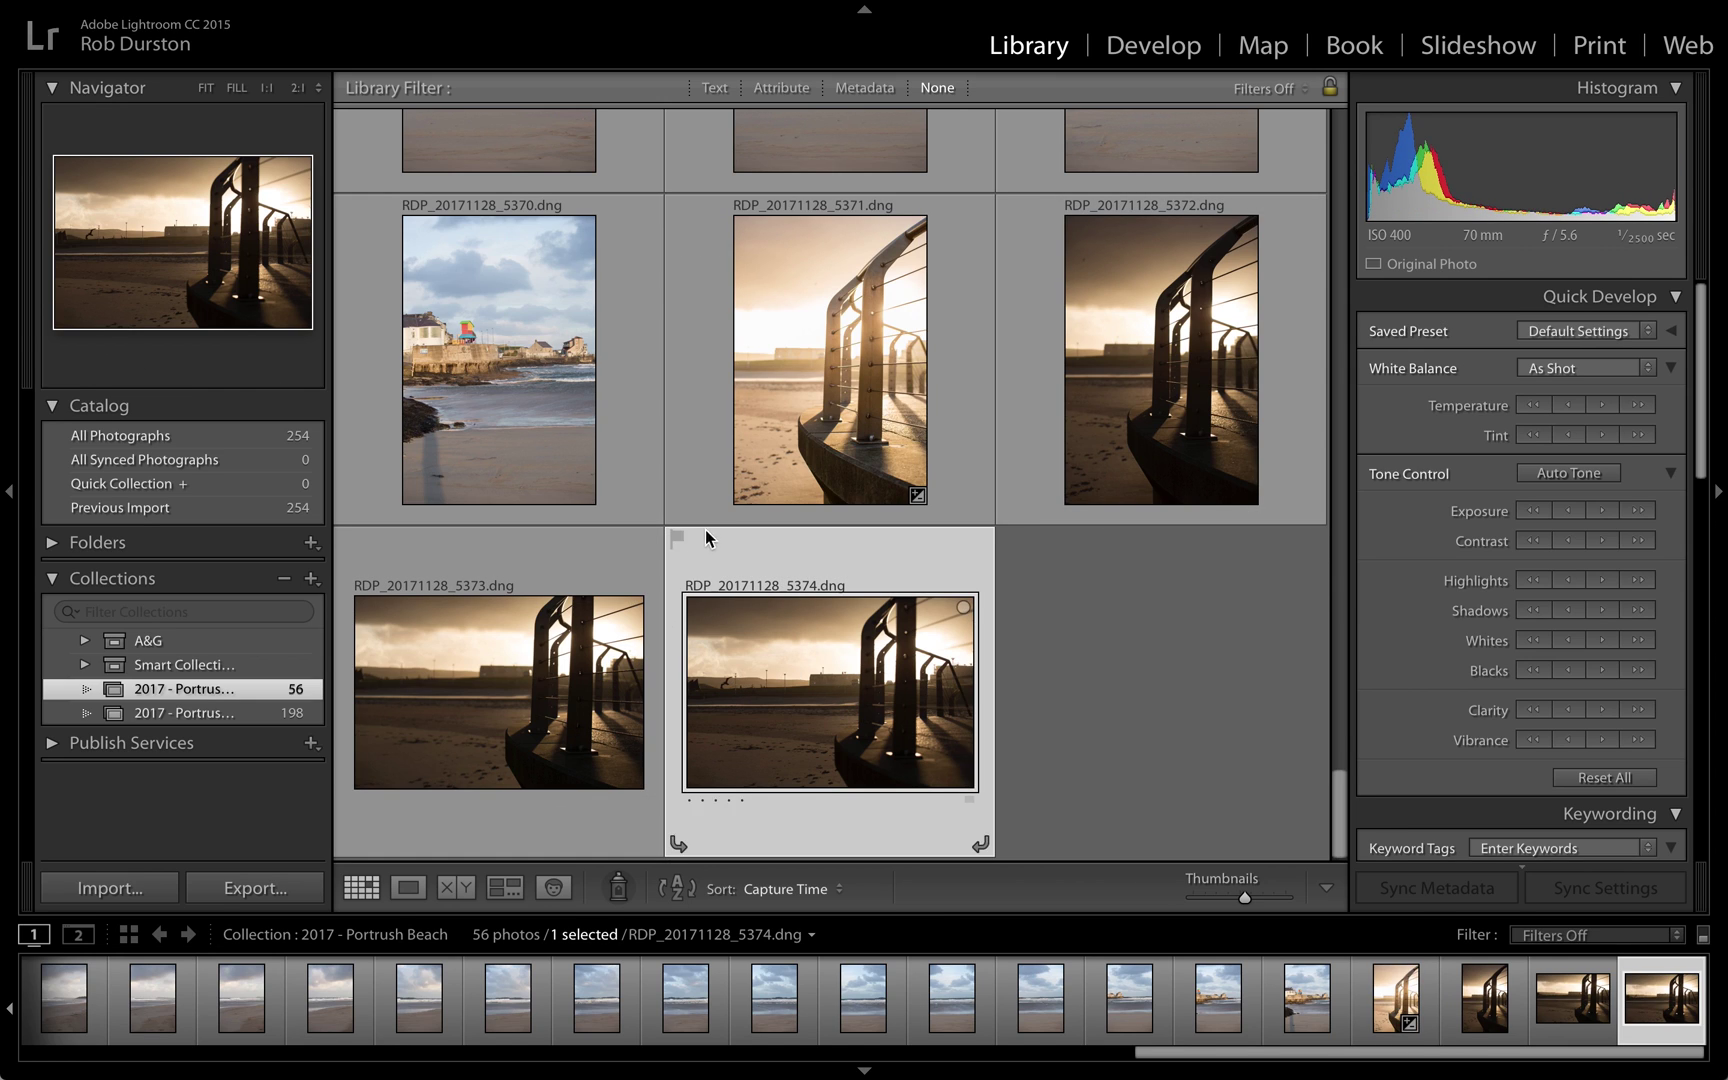
click(859, 392)
click(849, 702)
shift+click(822, 350)
key(n)
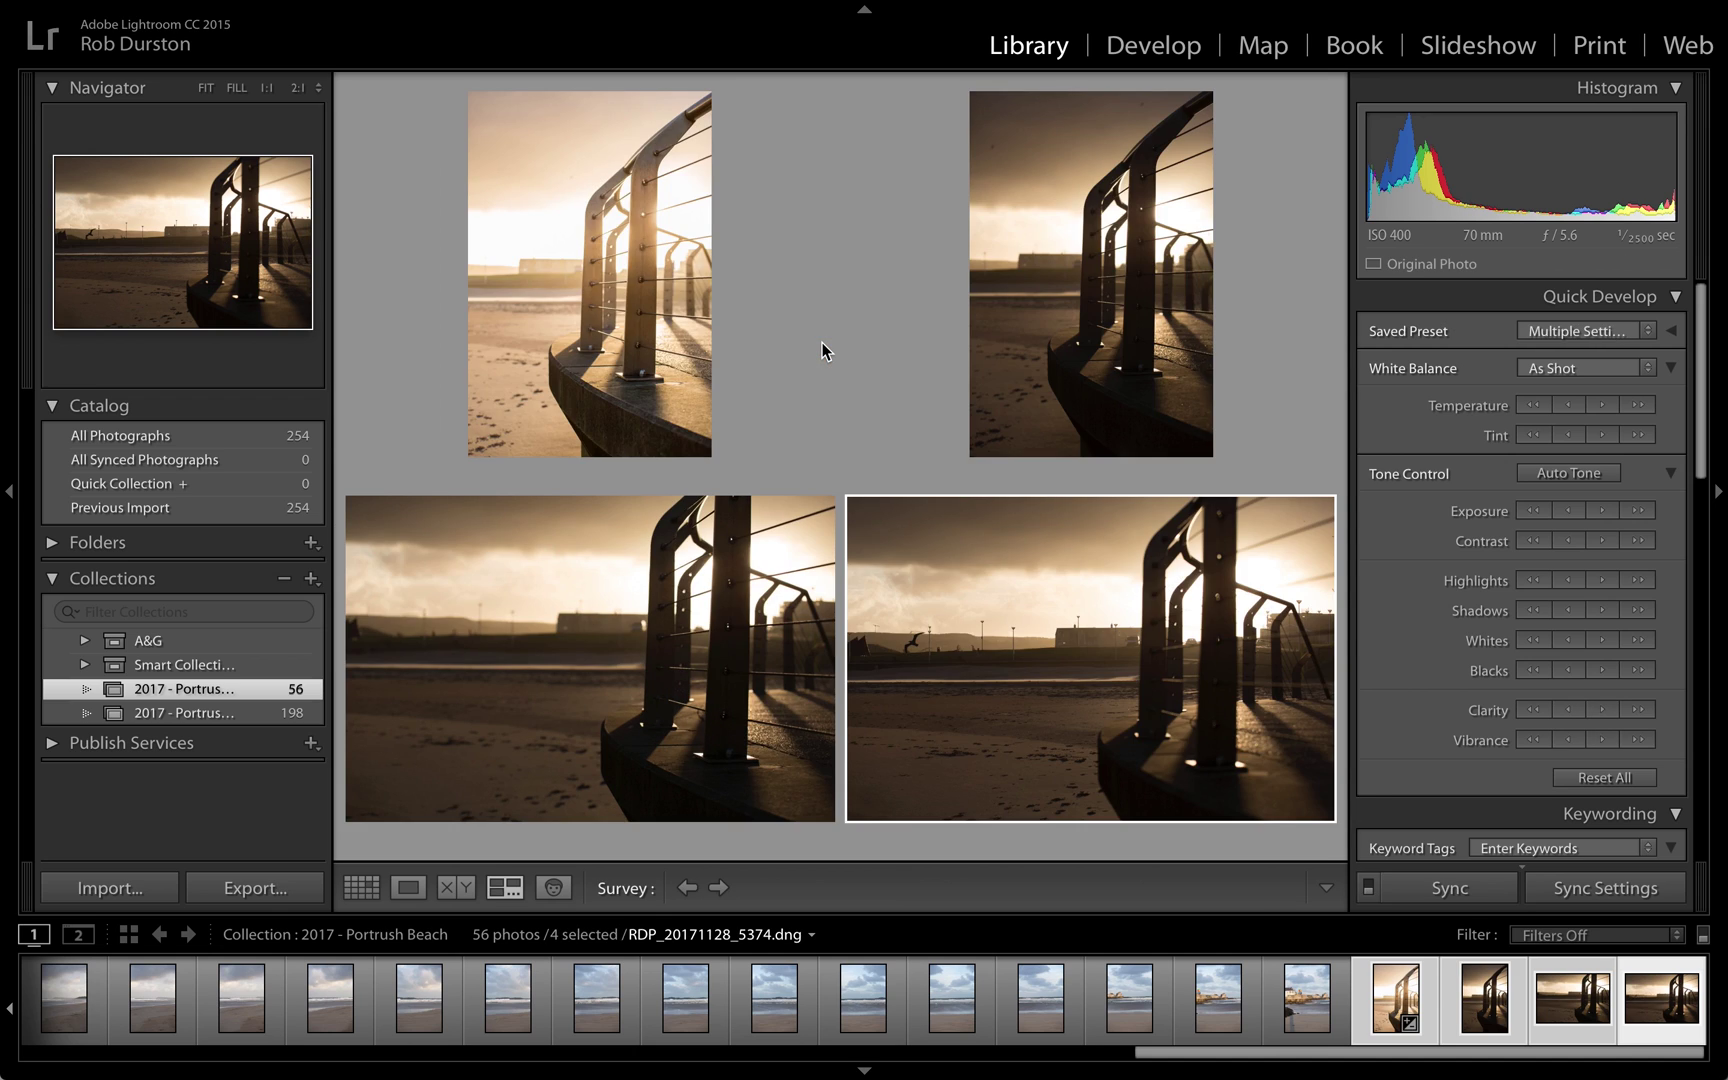
key(Tab)
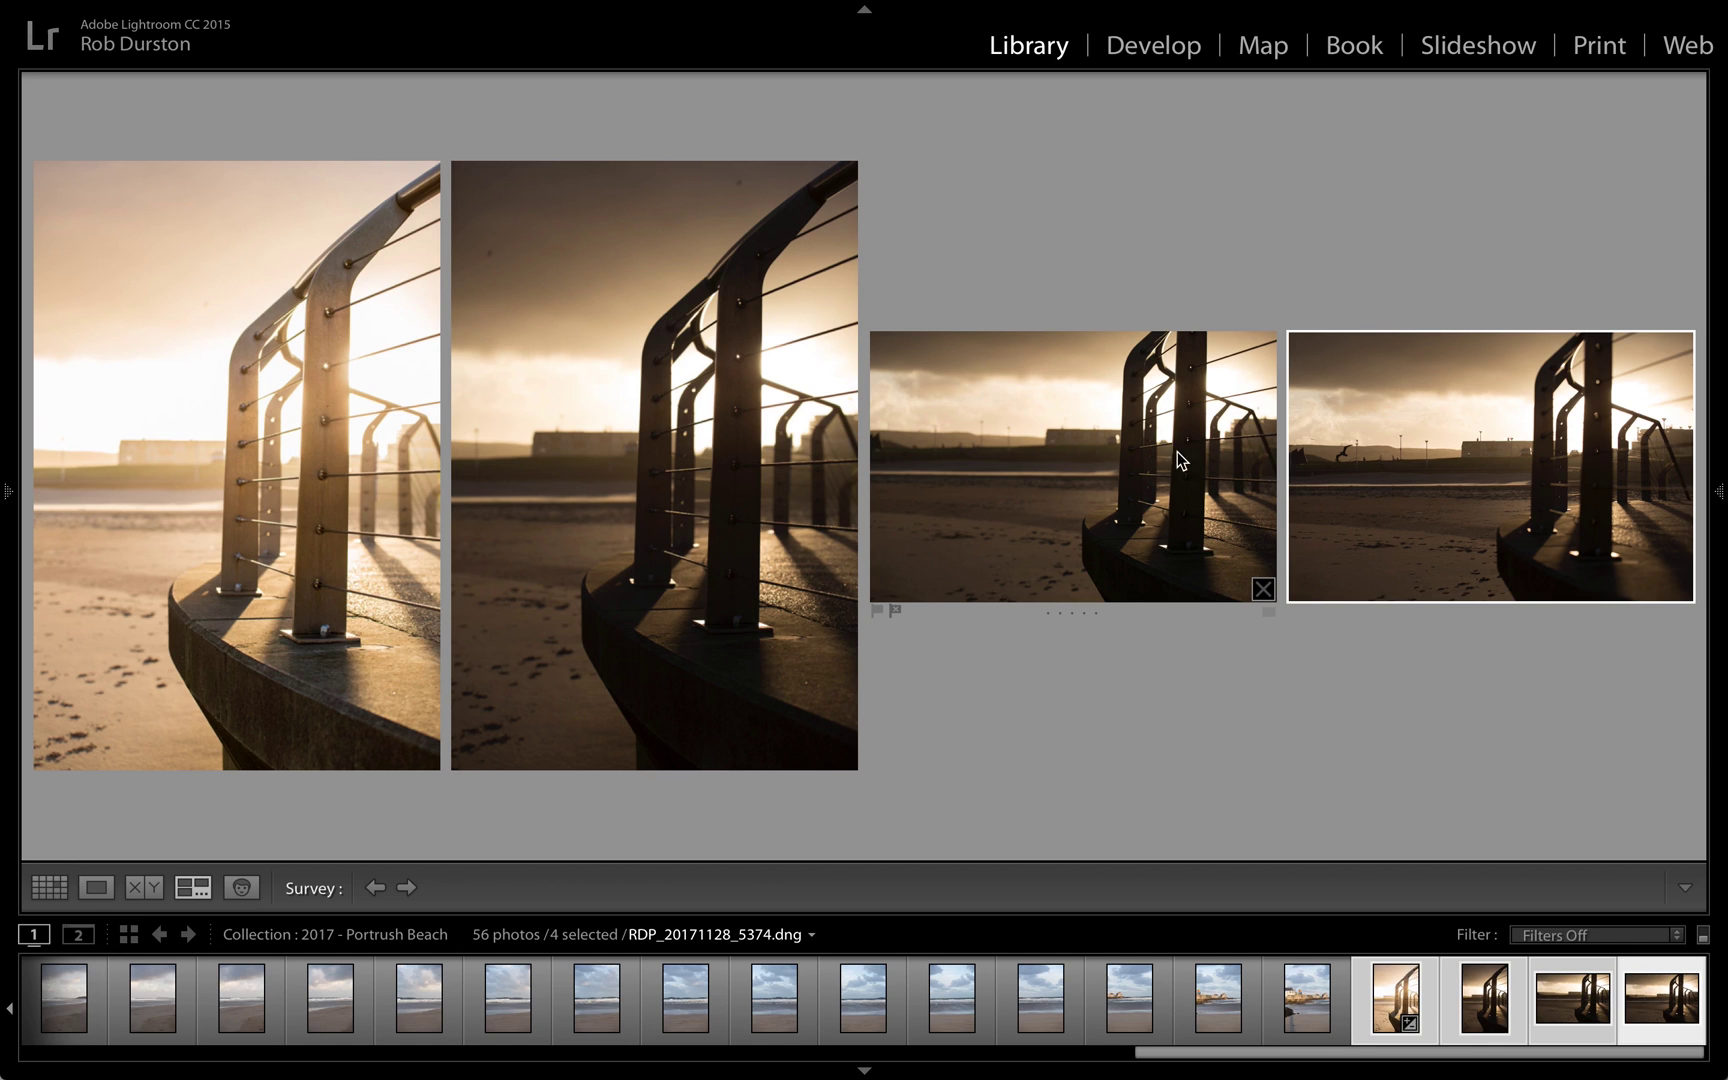
click(319, 478)
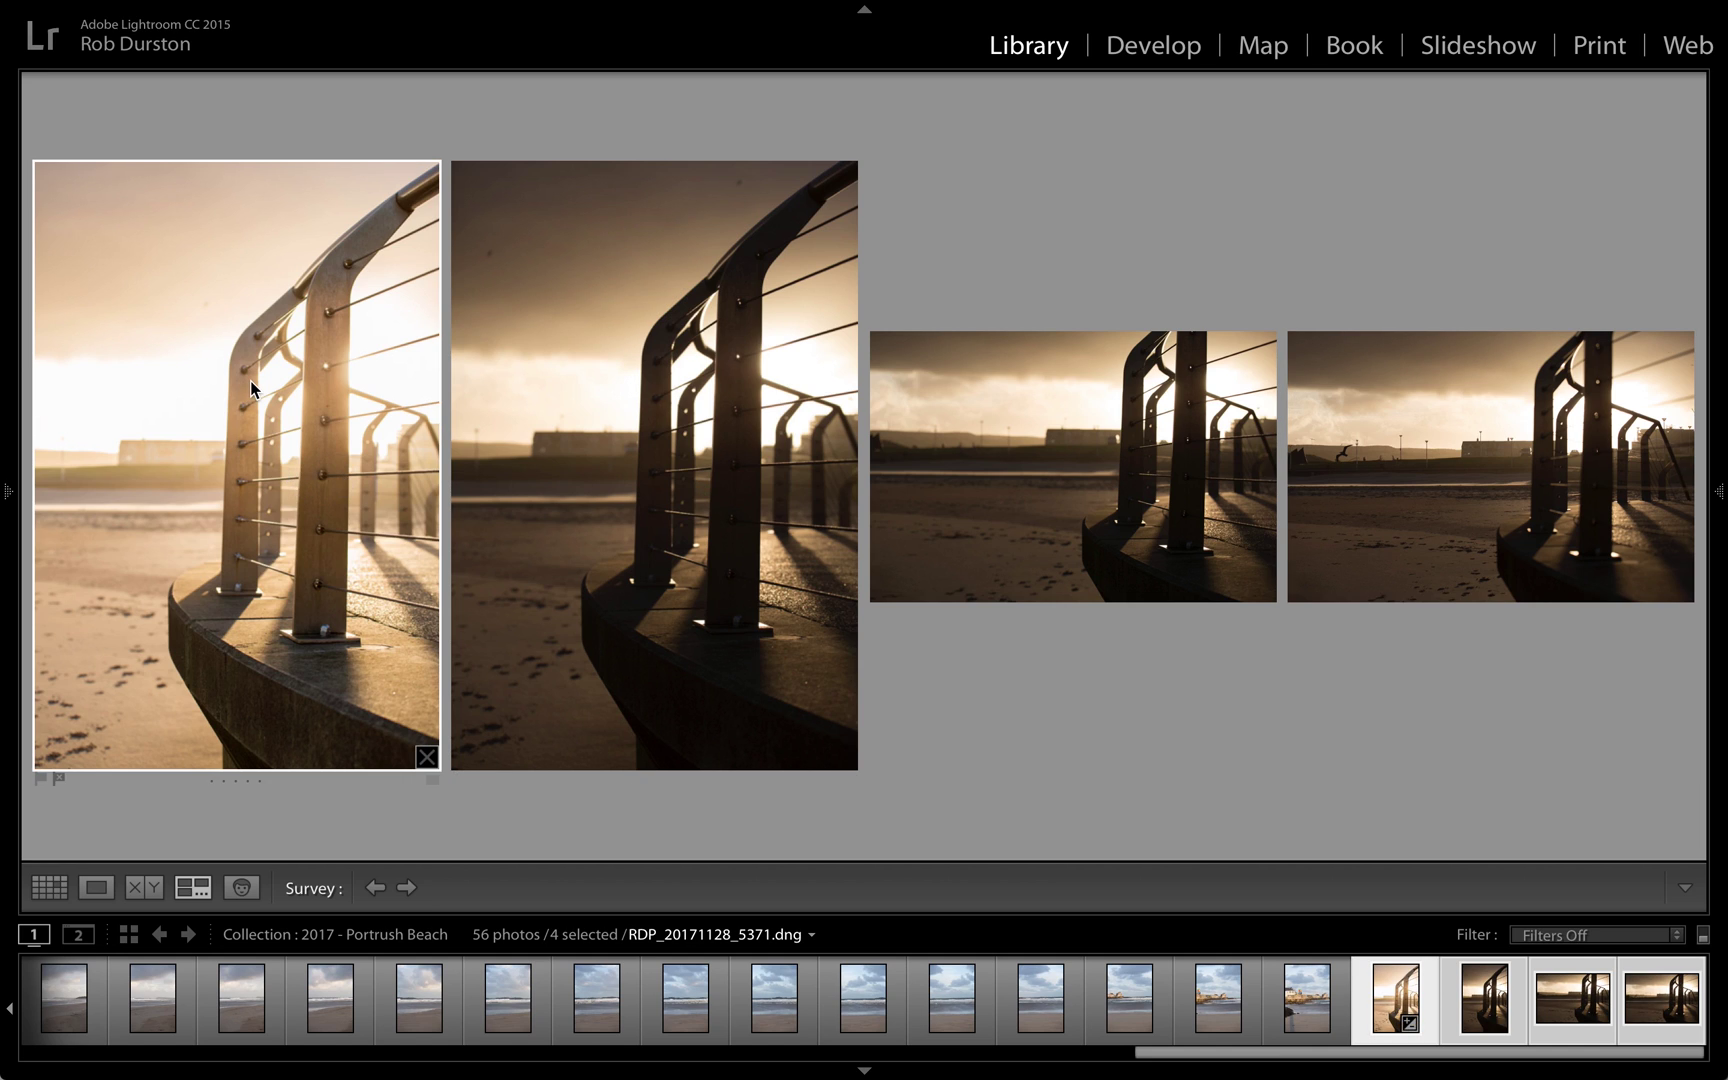
- Select only RDP_20171128_5371.dng in the grid, restore the side panels and rate the photo one star
key(g)
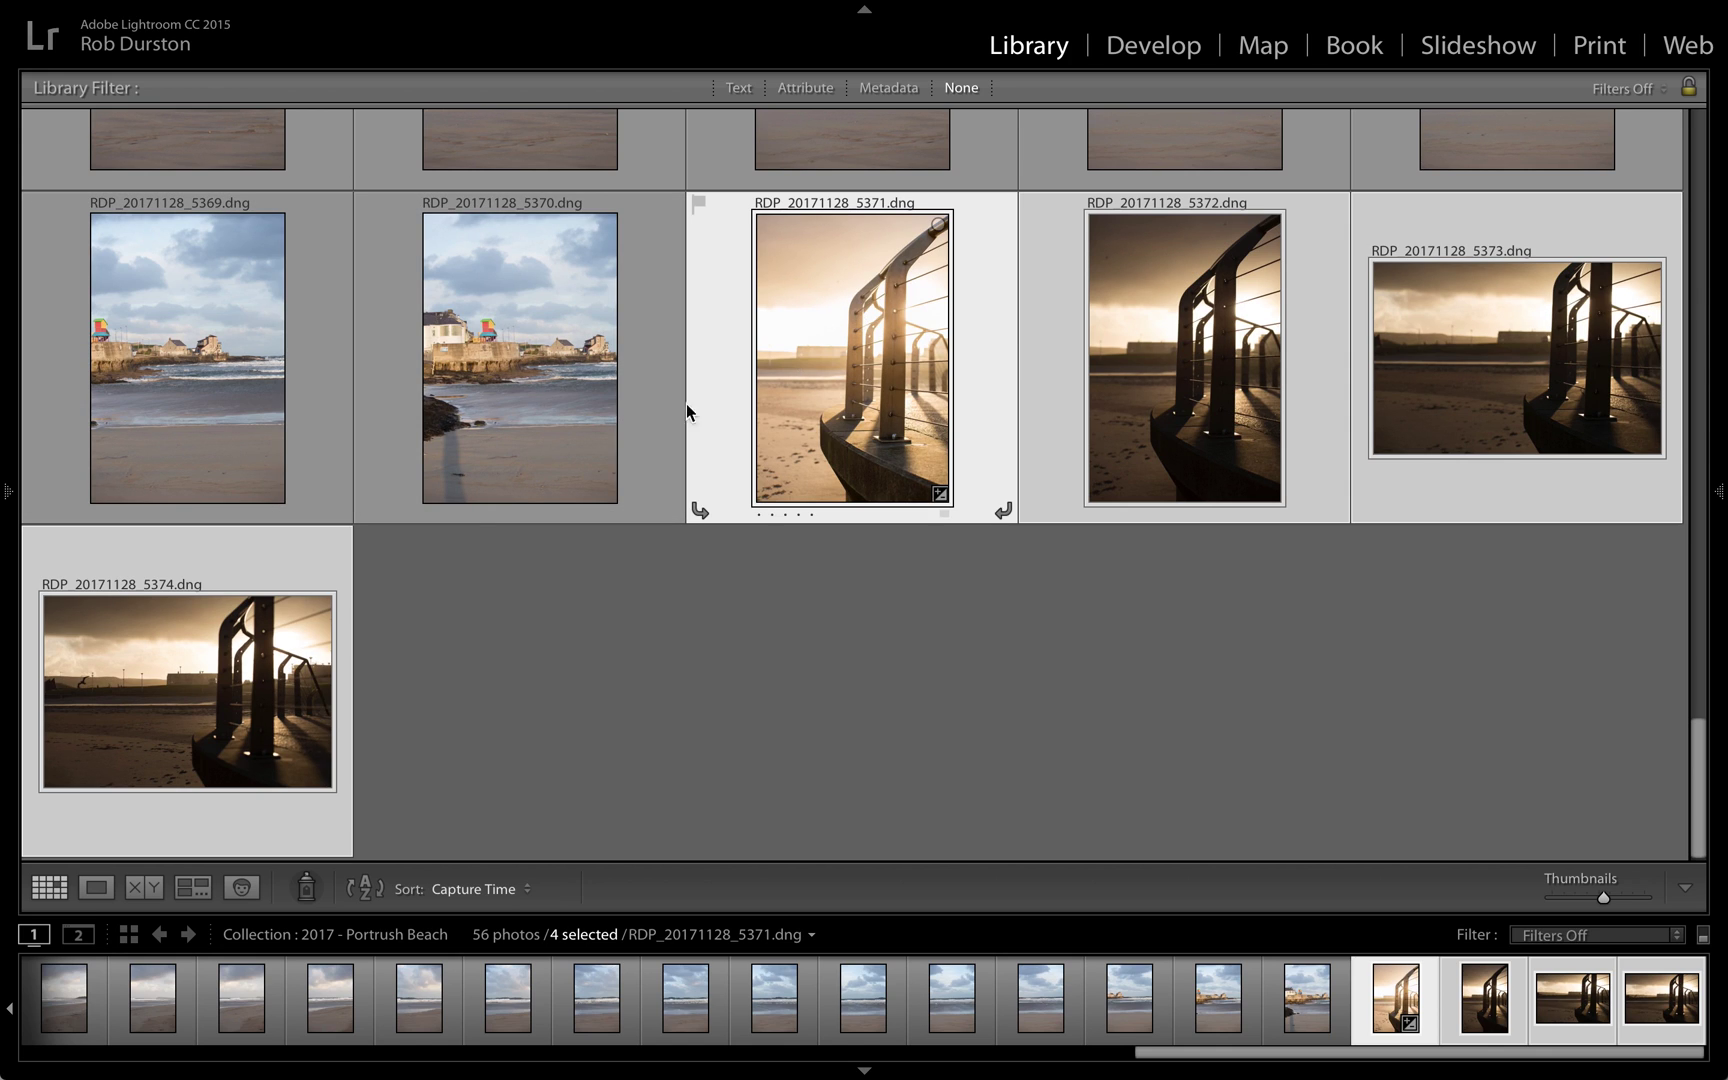
click(802, 414)
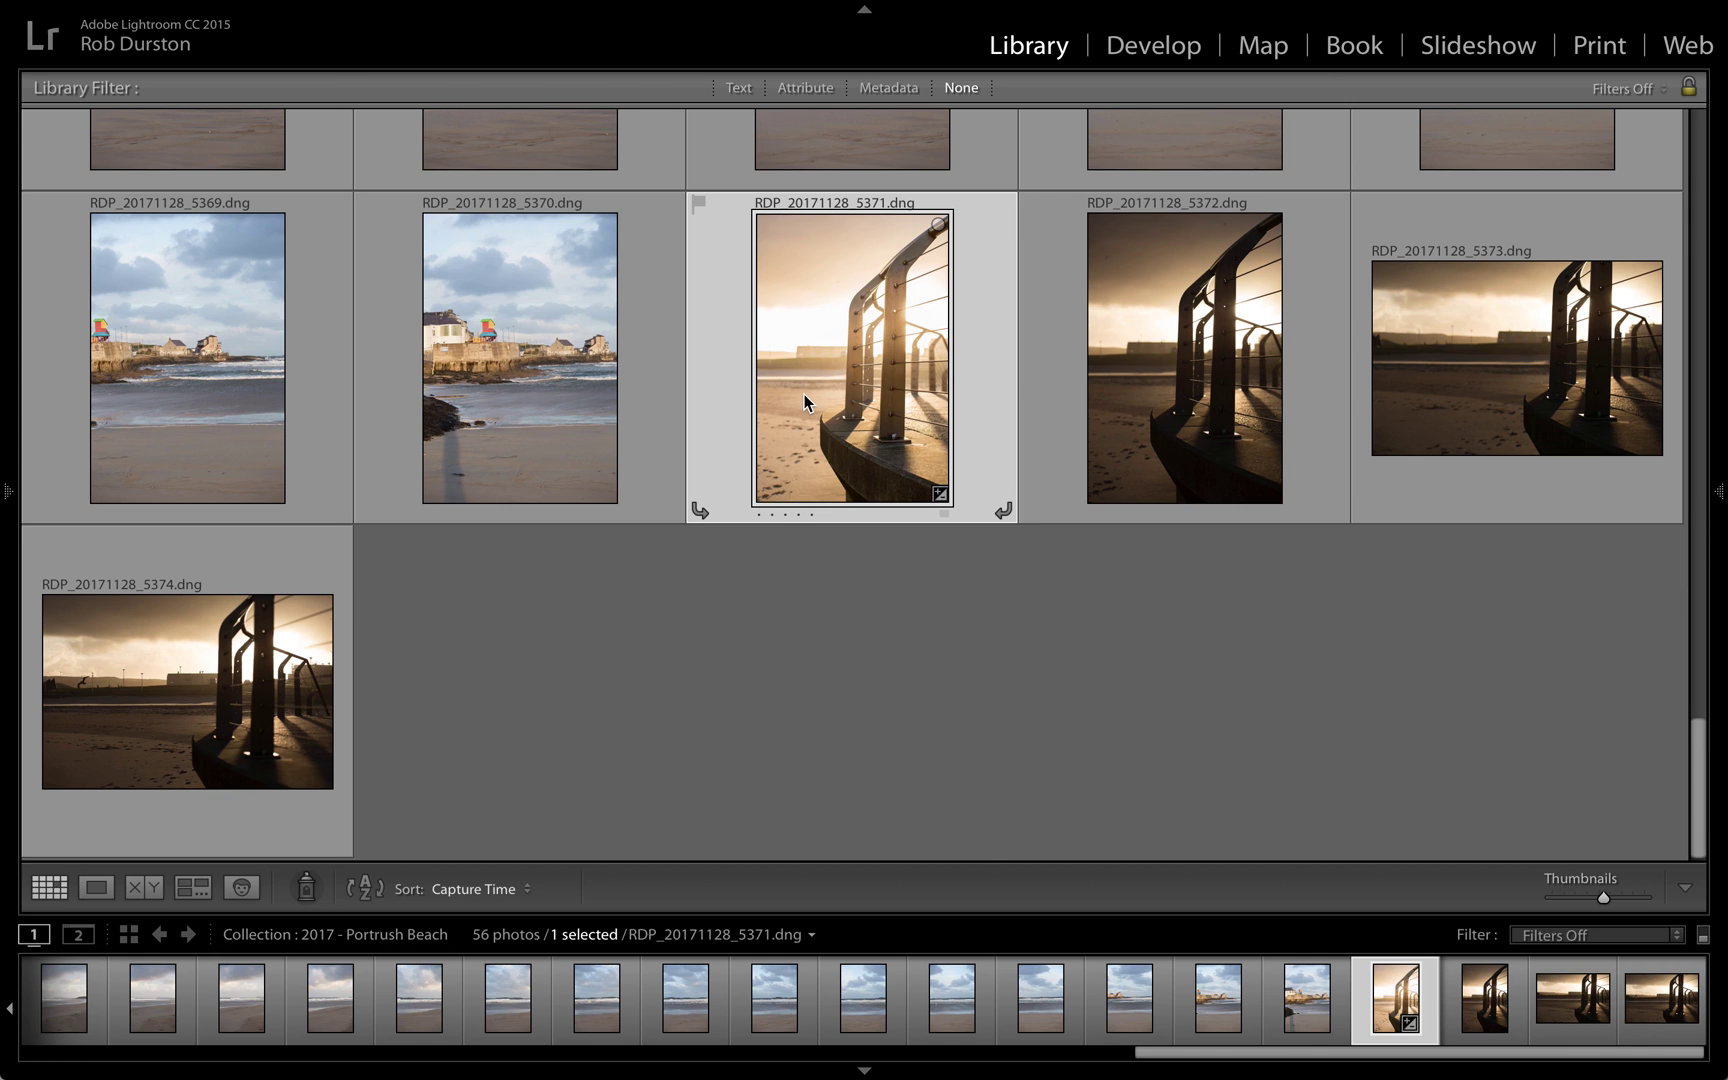
key(Tab)
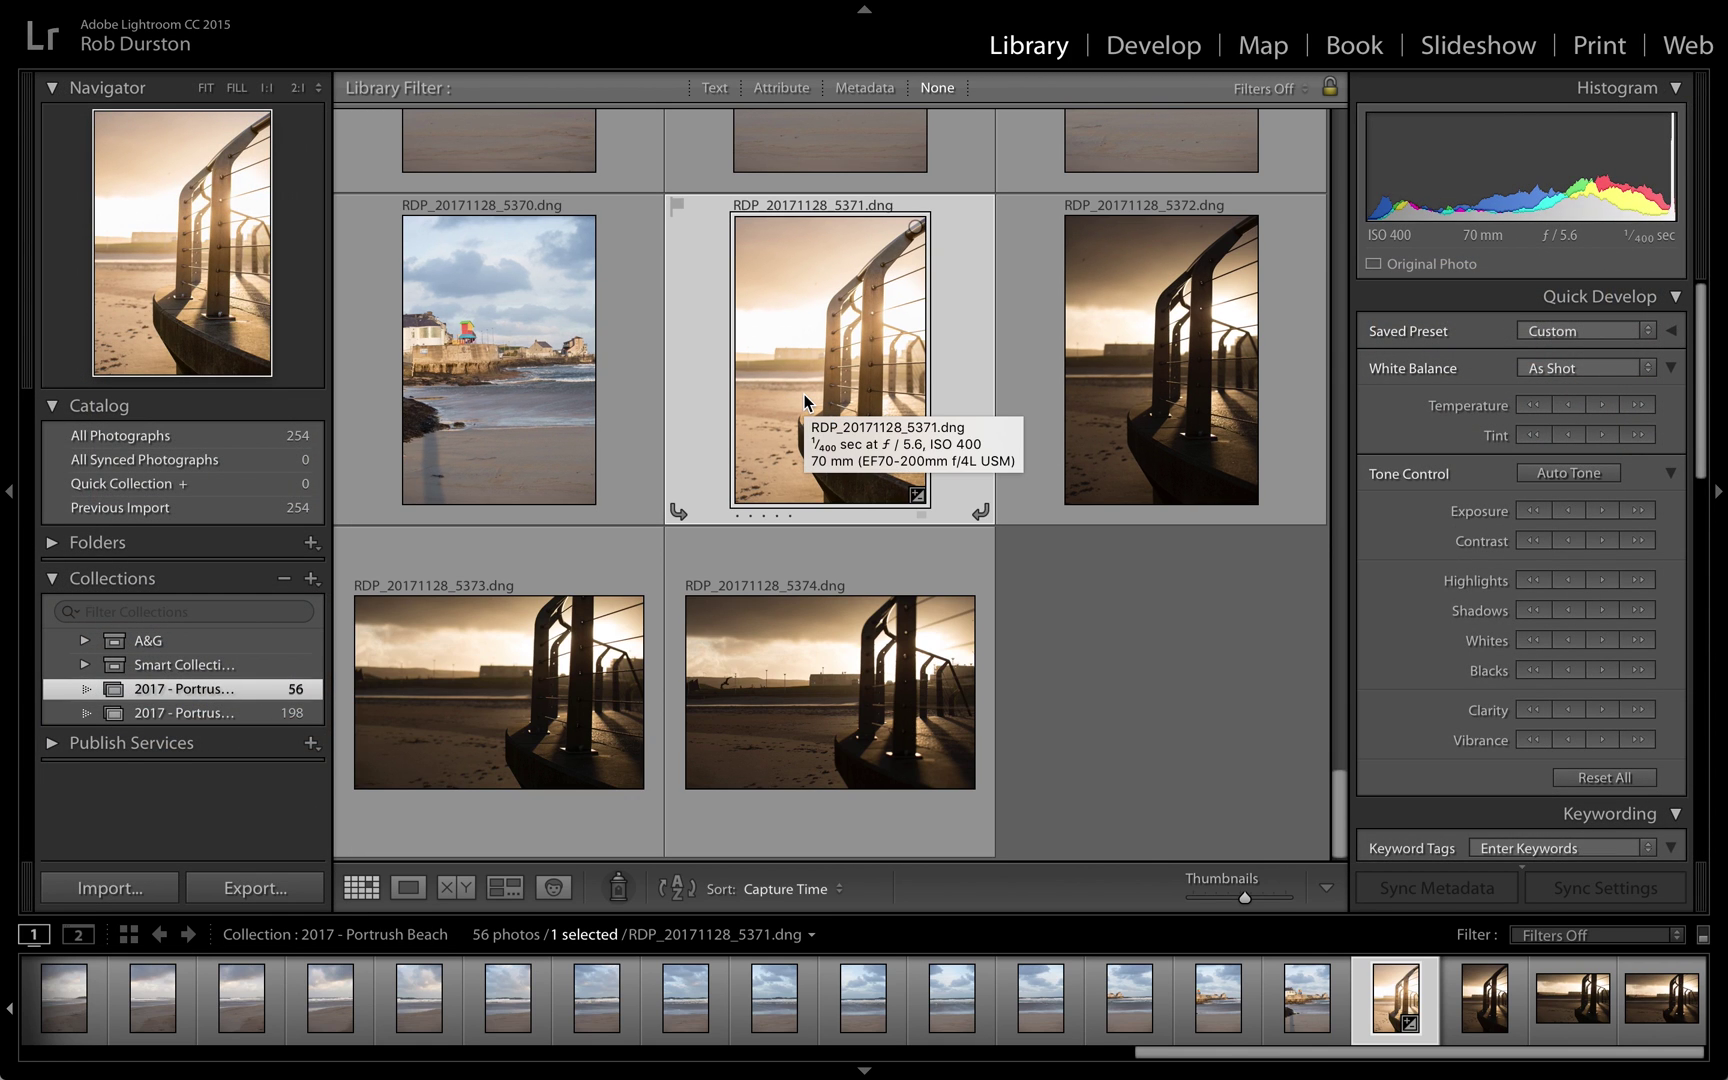
key(1)
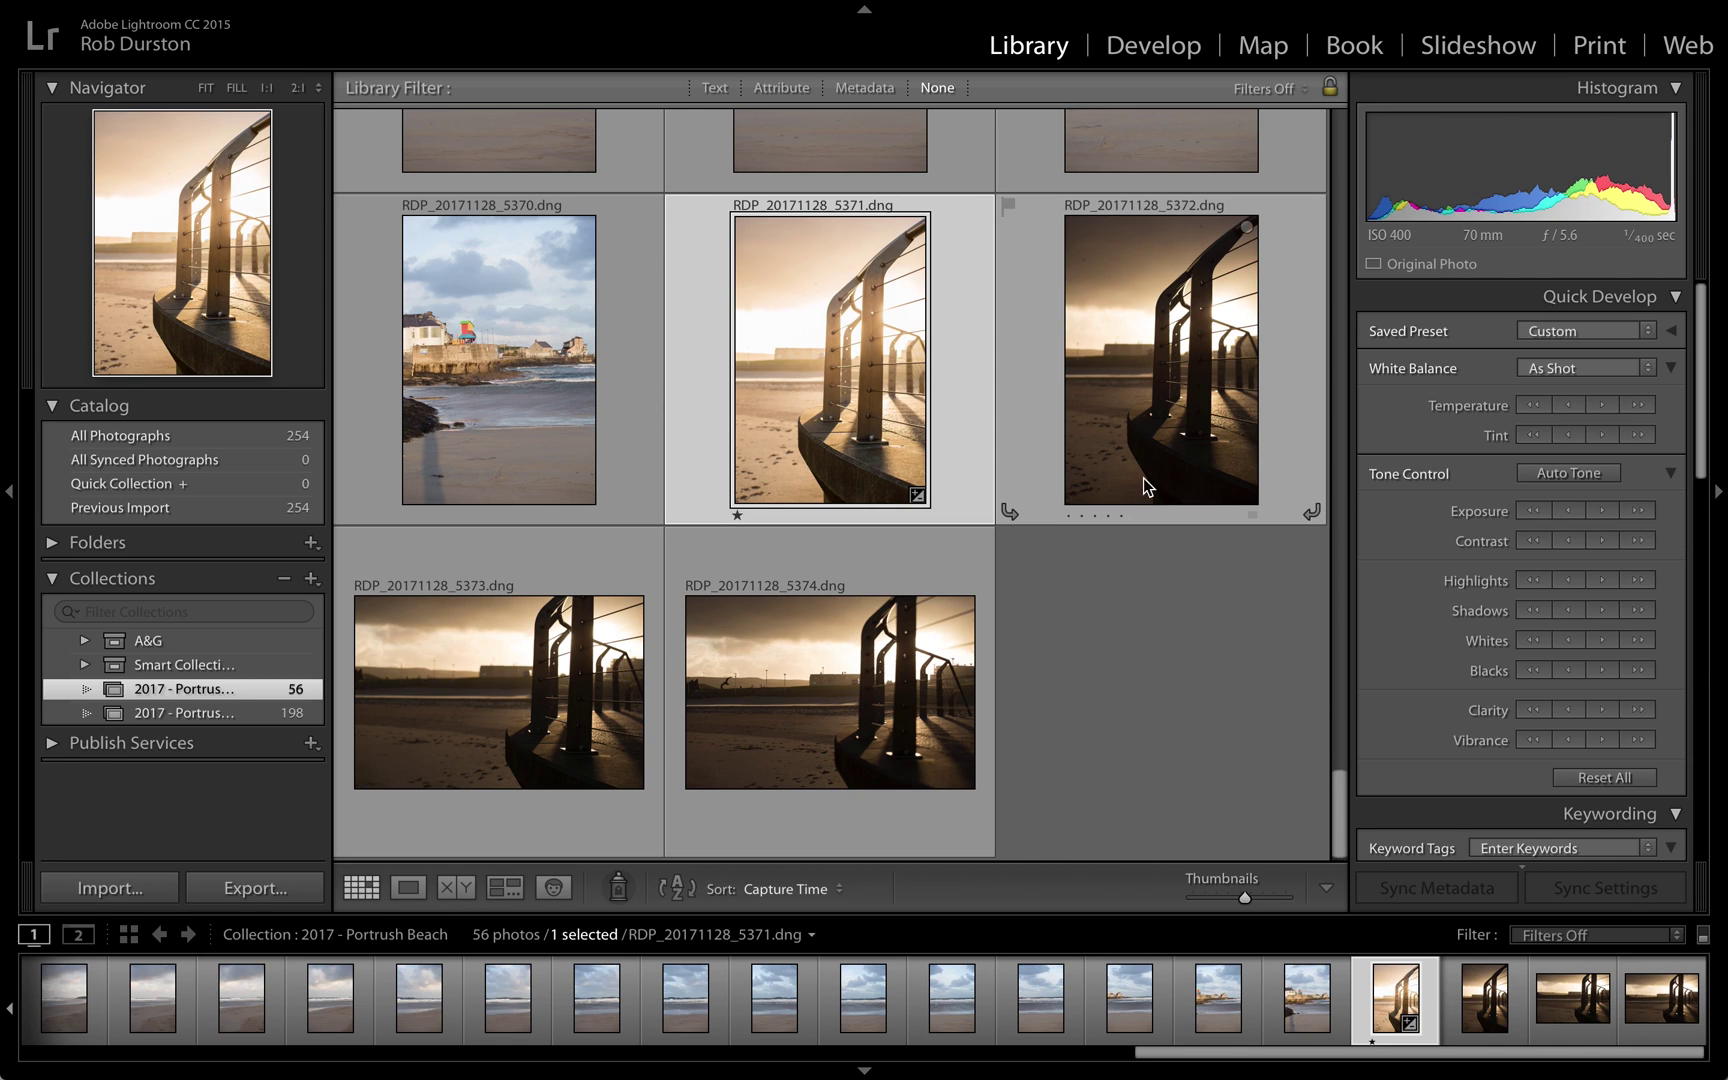
- View RDP_20171128_5372.dng in Loupe view, flag it as rejected and return to the grid
click(1154, 379)
double_click(1154, 379)
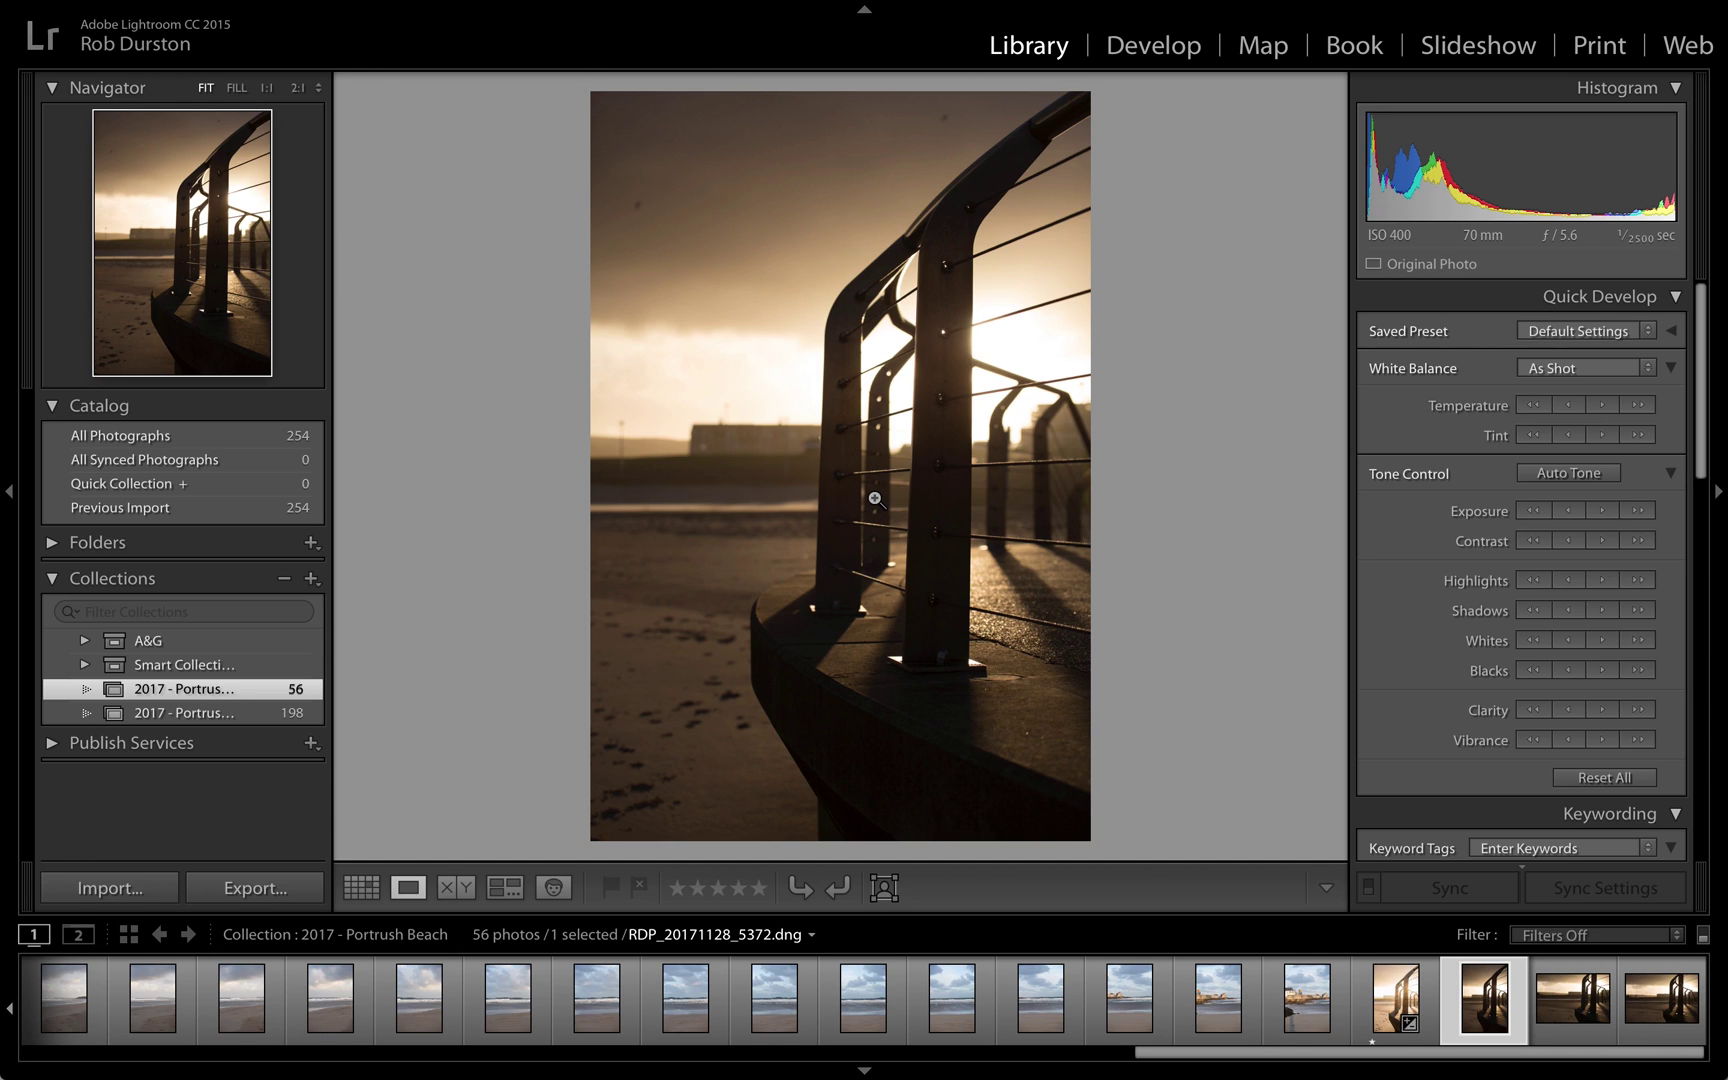
key(x)
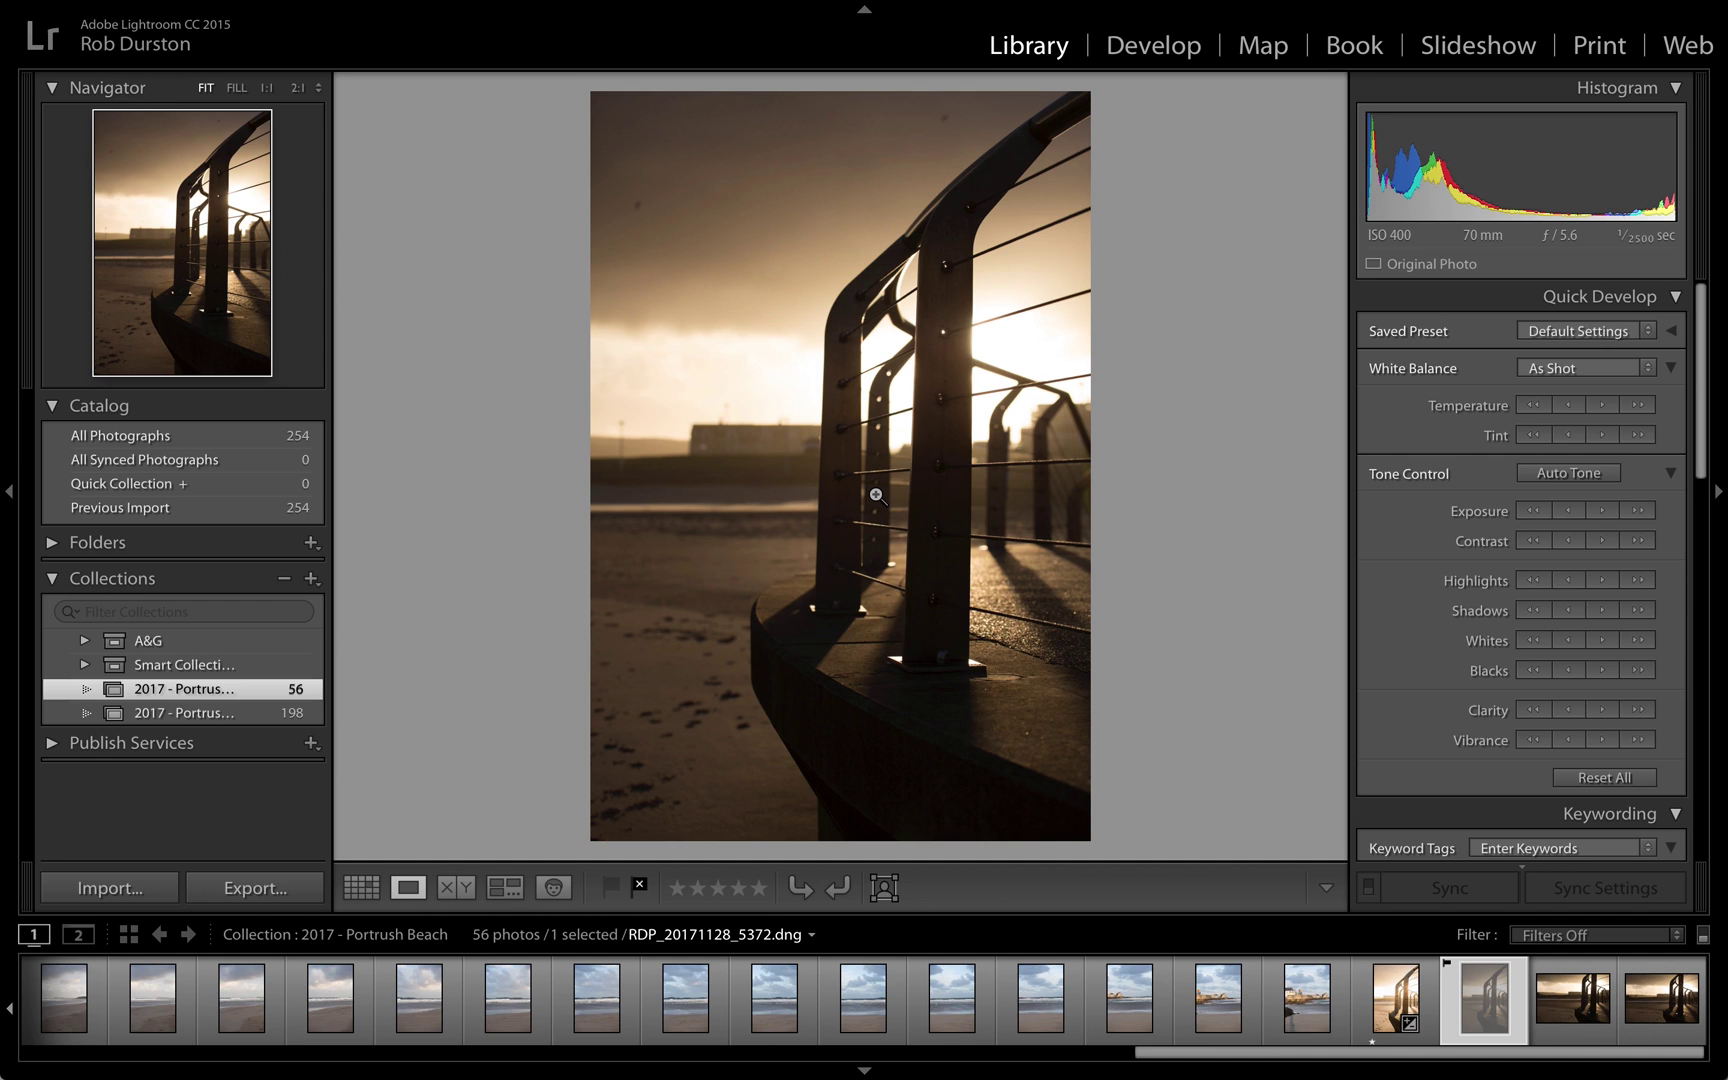
key(g)
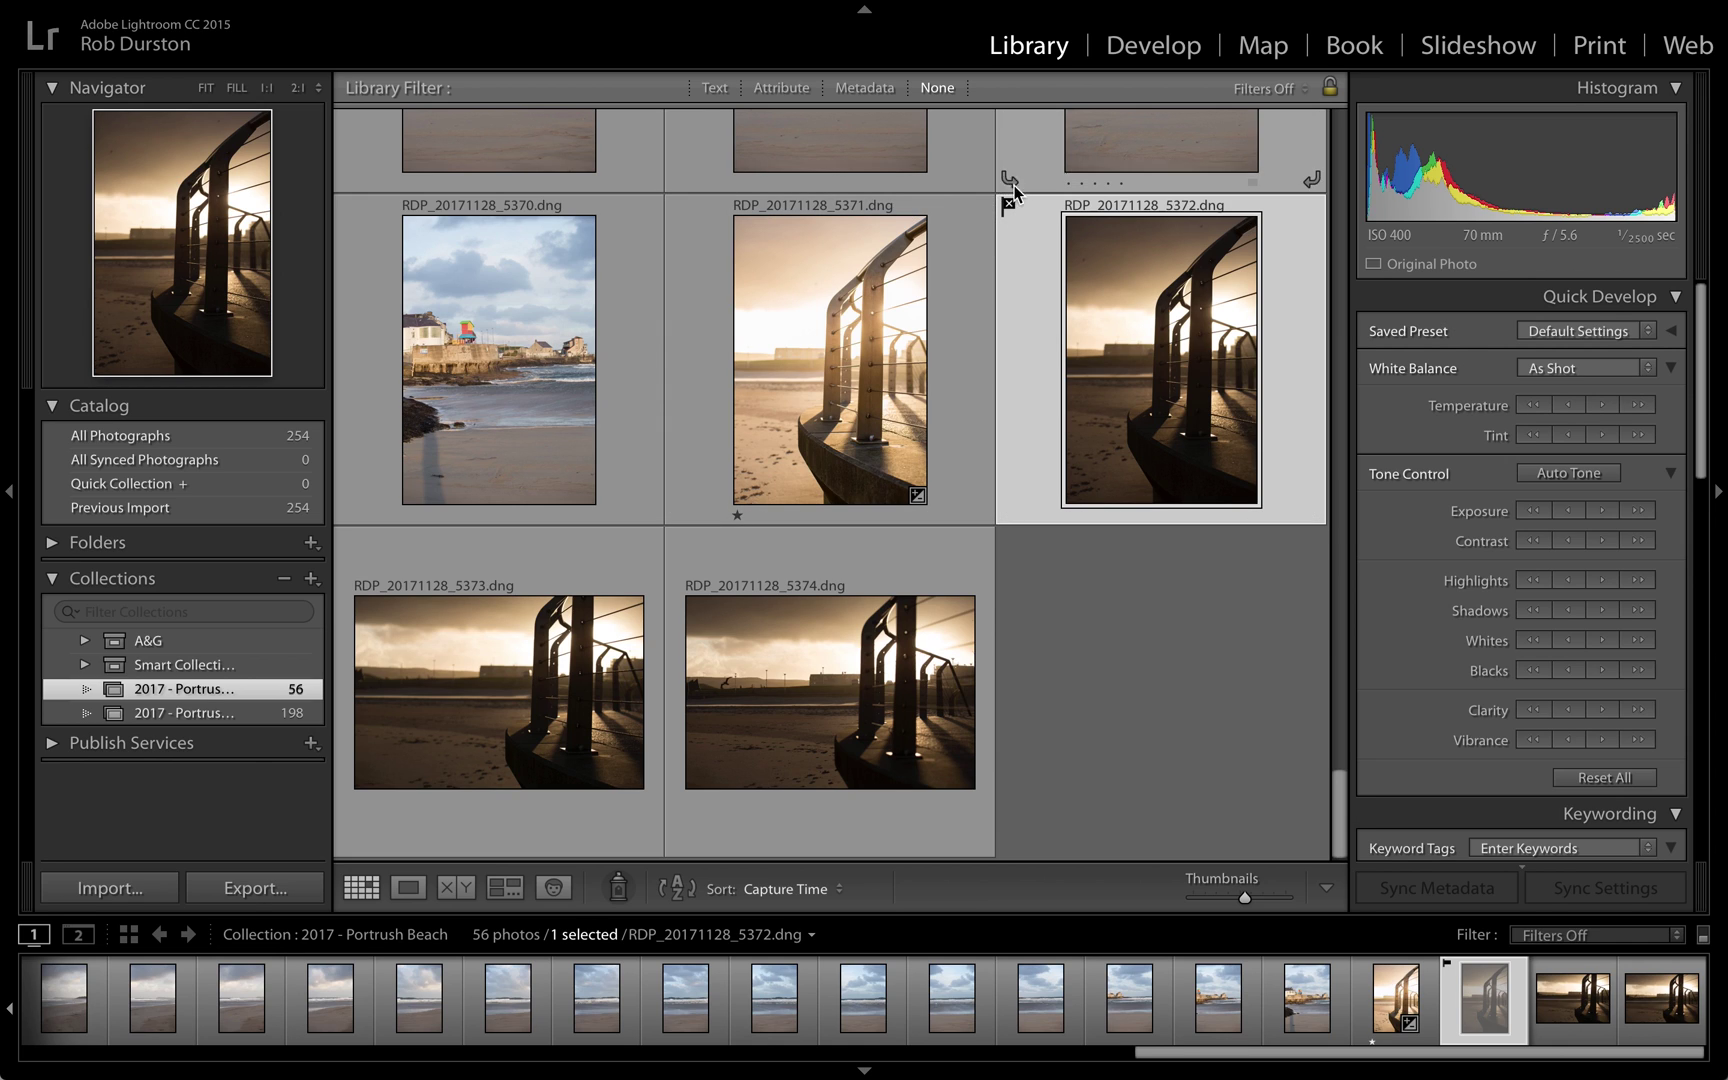
- Select the beach photos from RDP_20171128_5348.dng through RDP_20171128_5370.dng in the Library grid
click(770, 394)
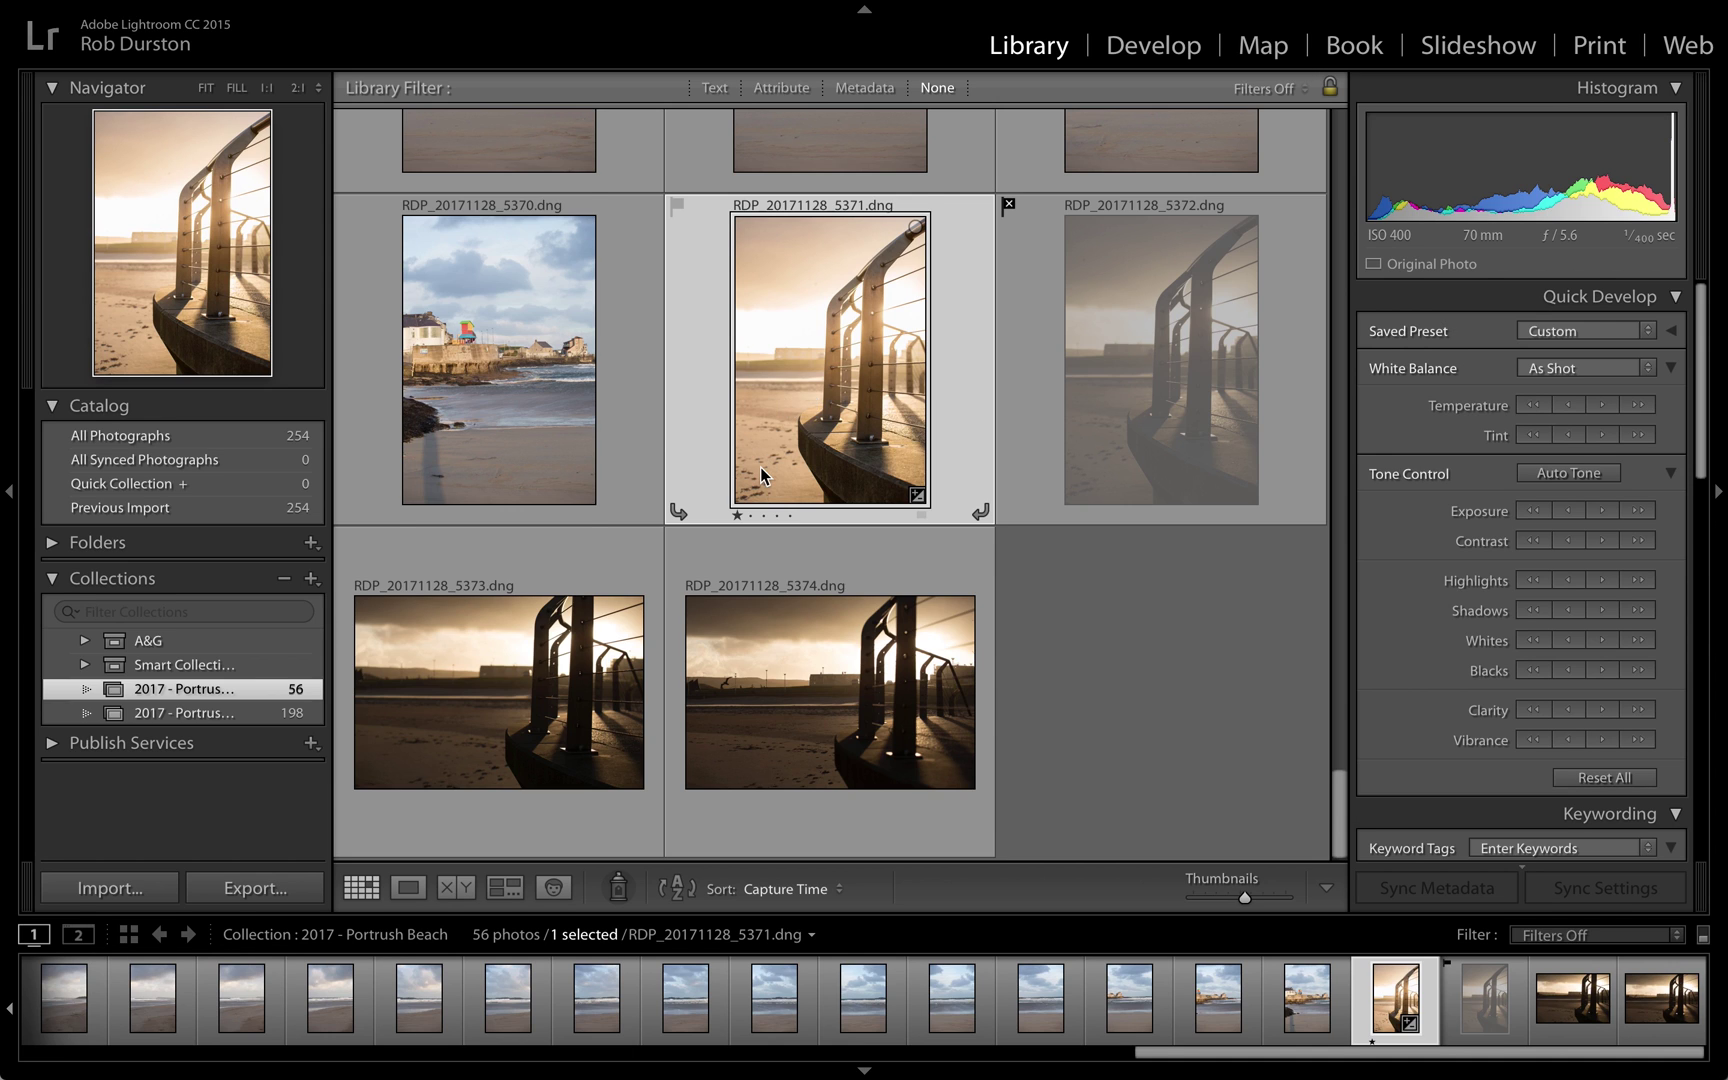
scroll(760, 467, up, 3)
click(535, 797)
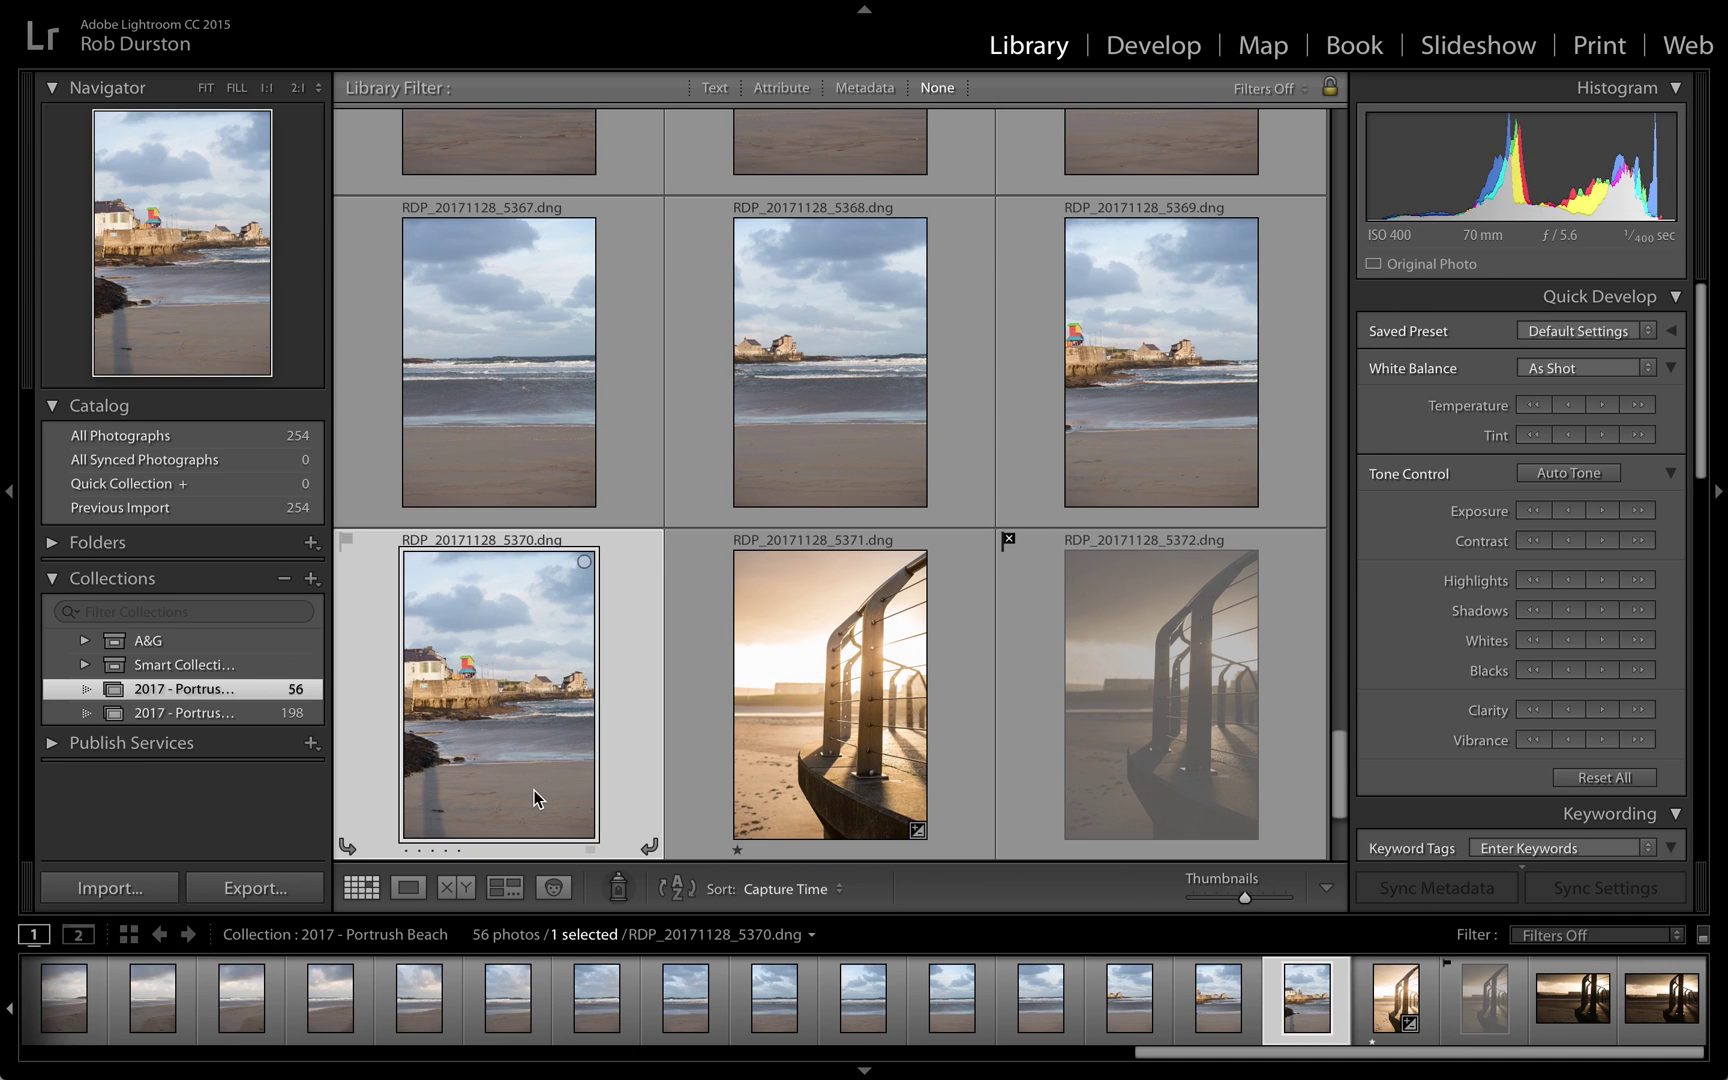
scroll(535, 797, up, 3)
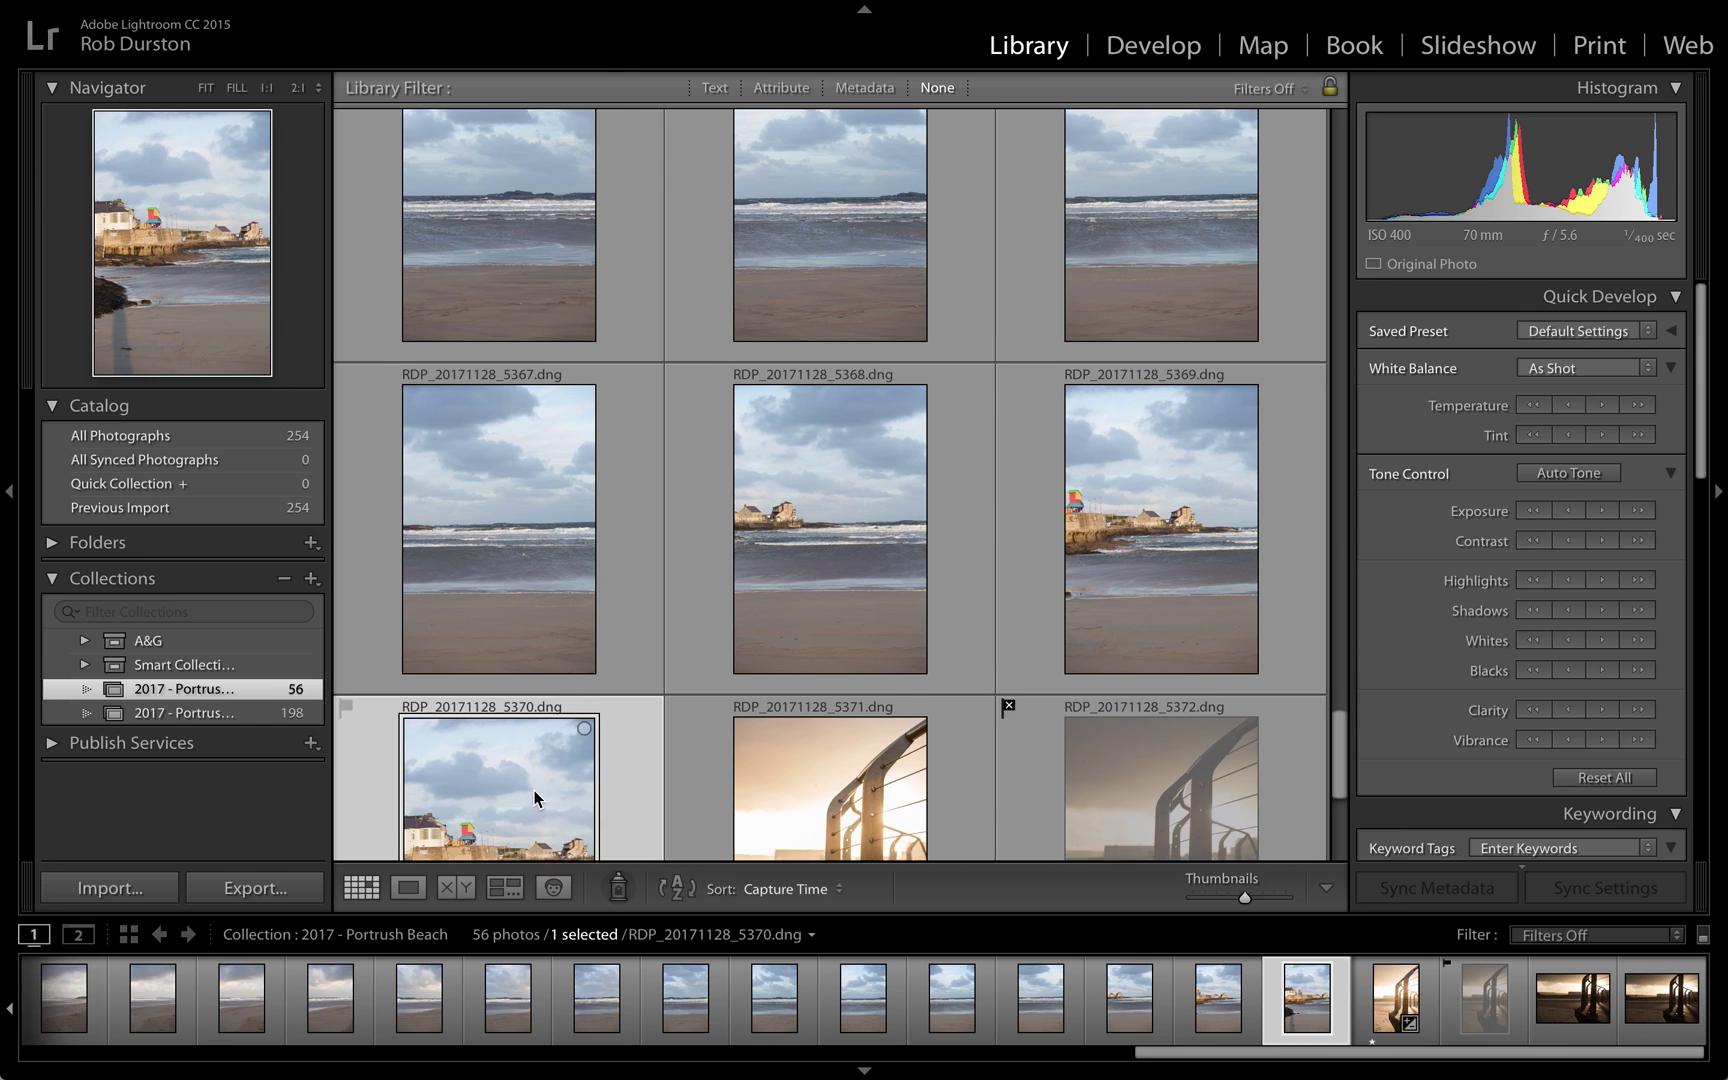
scroll(535, 797, up, 5)
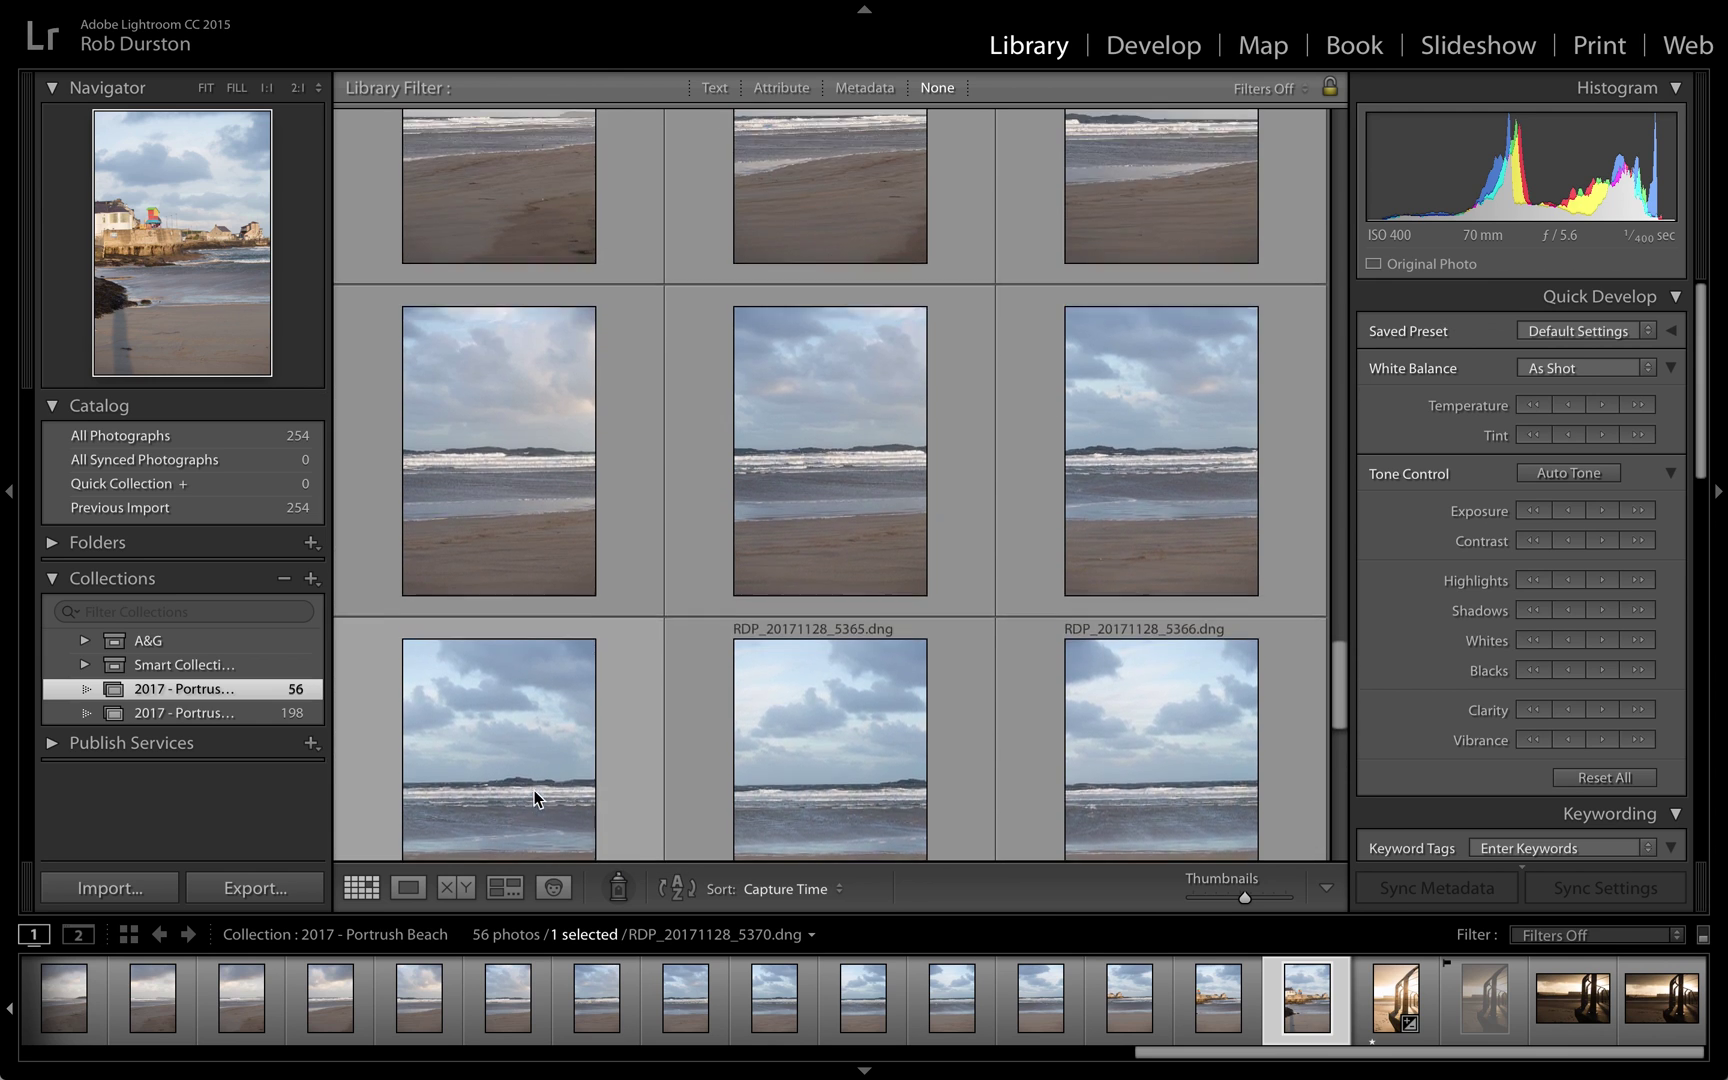
scroll(535, 797, up, 3)
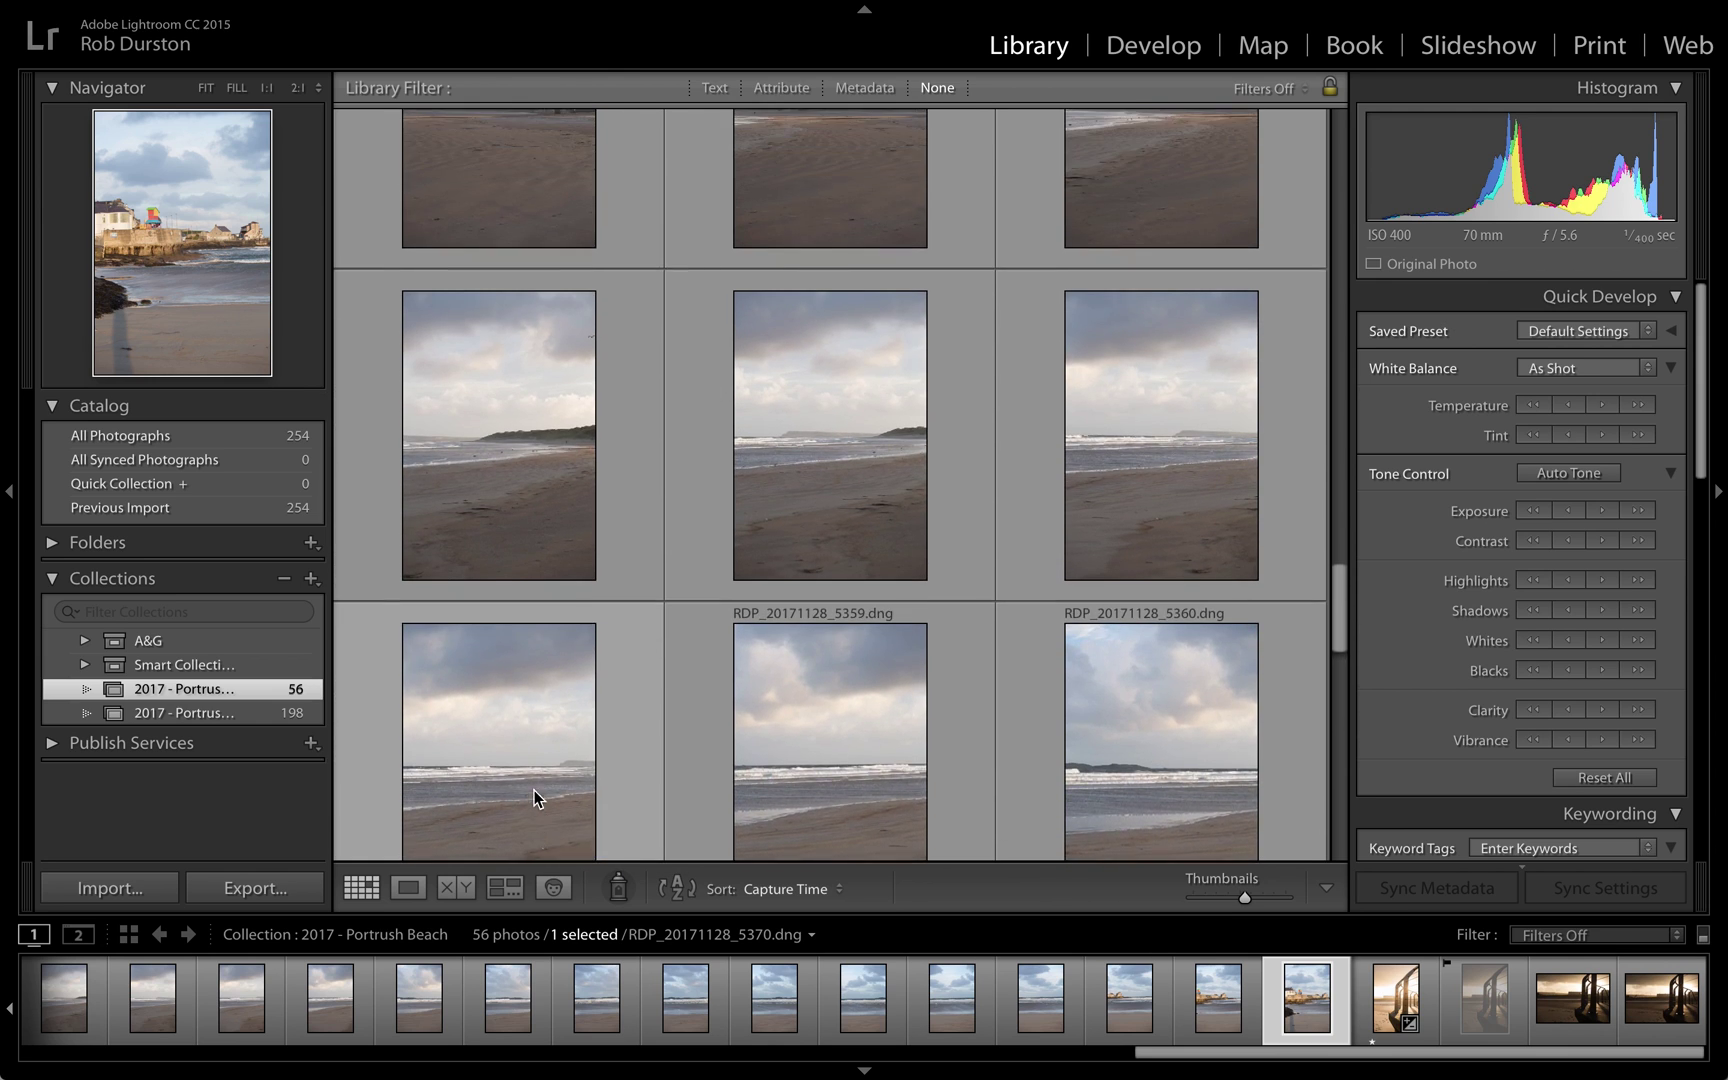
scroll(535, 797, up, 6)
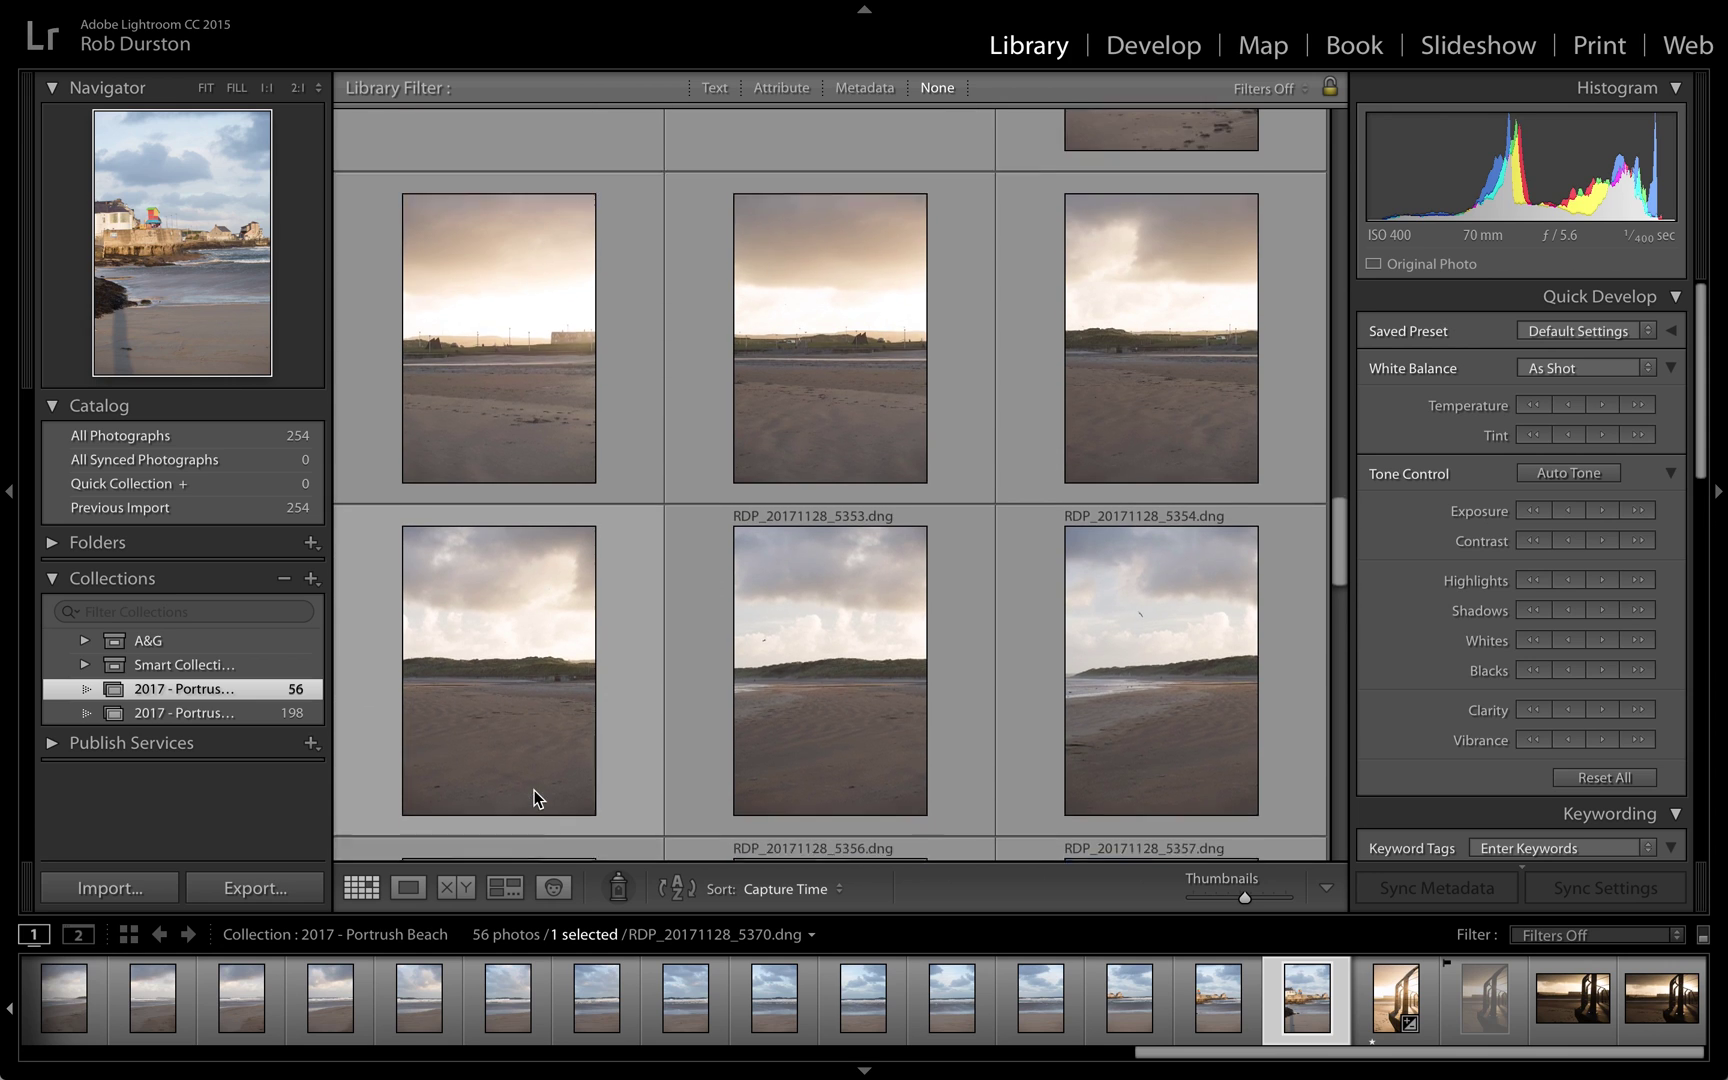
scroll(535, 797, up, 1)
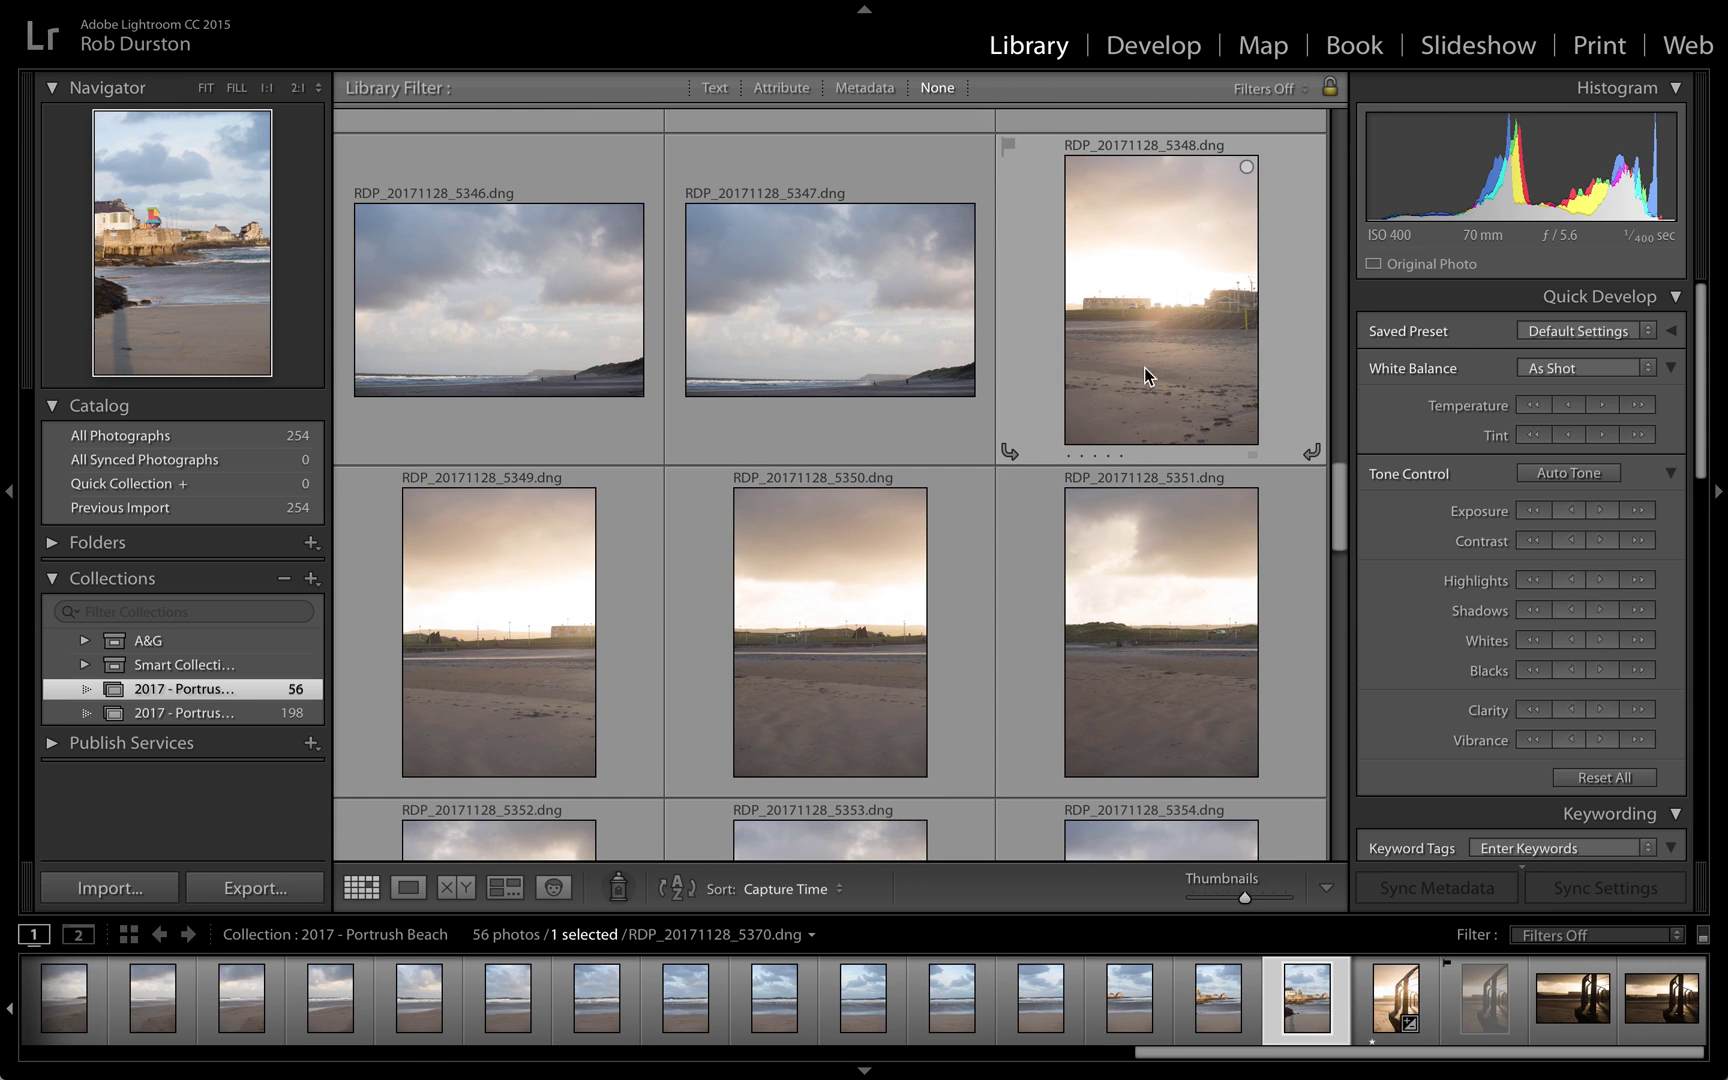
shift+click(1146, 365)
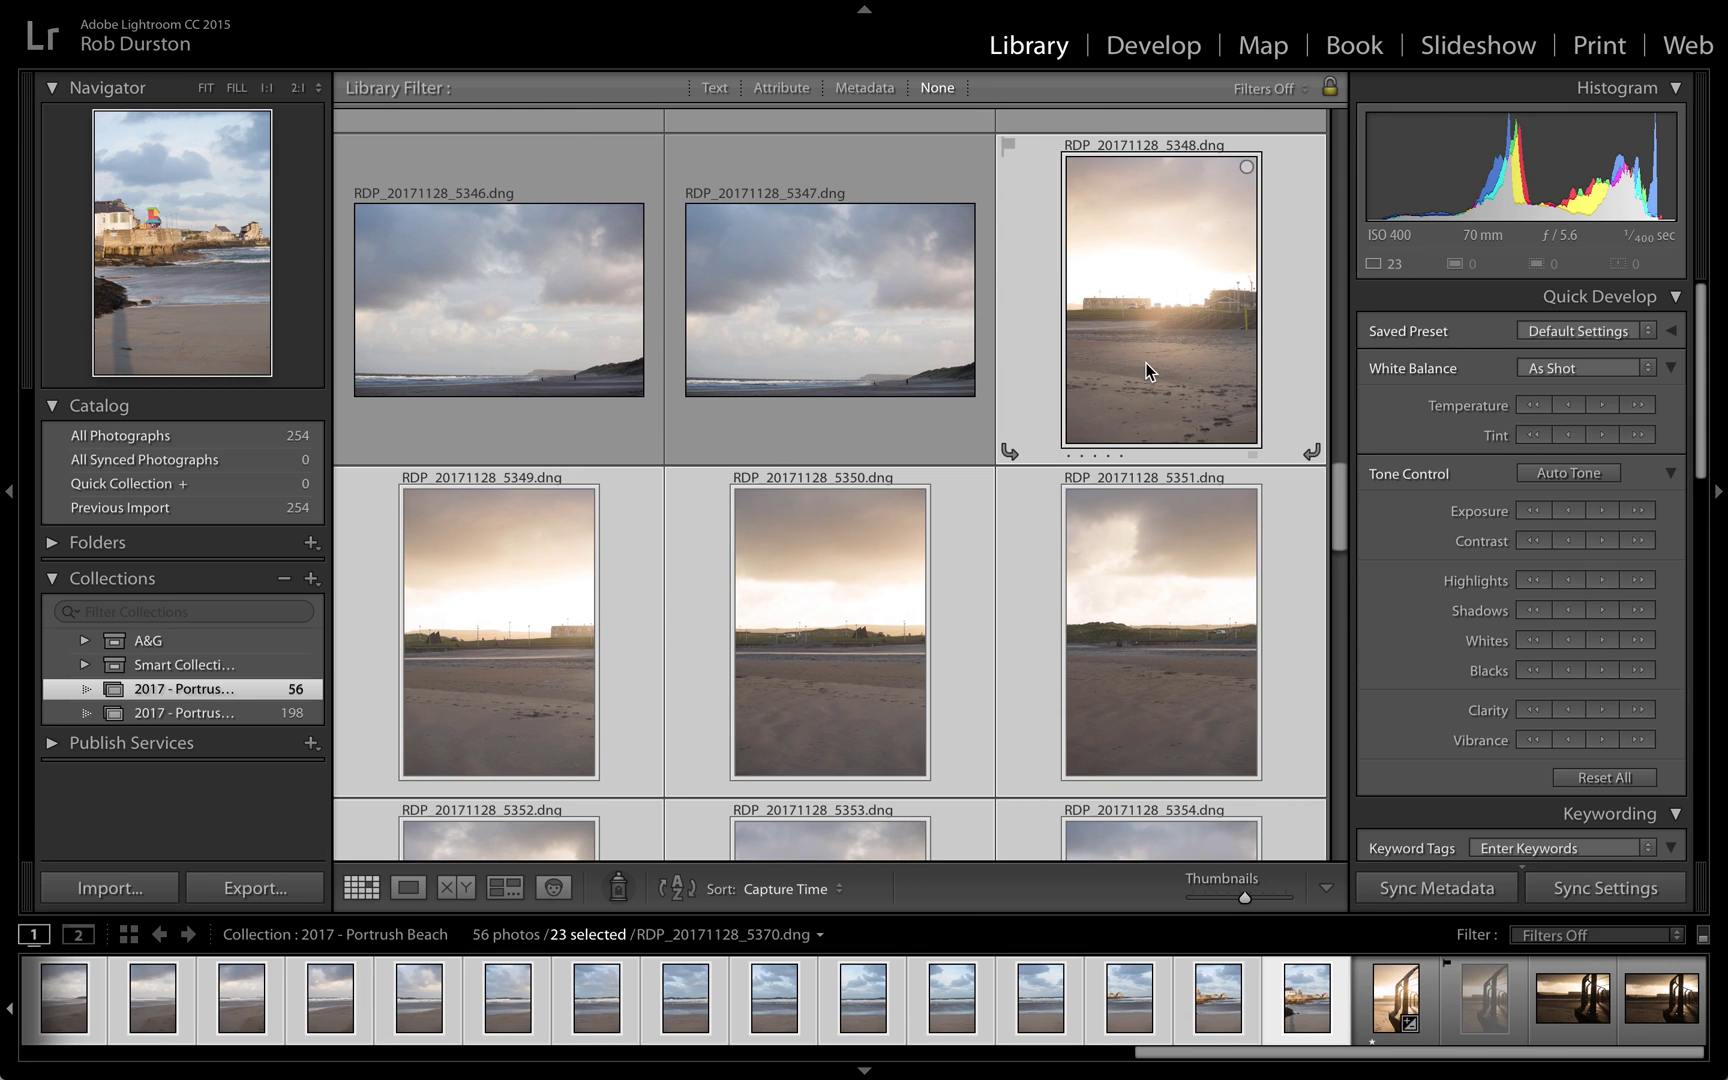
- Review the selected beach photos in Survey view with the side panels hidden and shown, and label them all red back in the grid
key(n)
key(Tab)
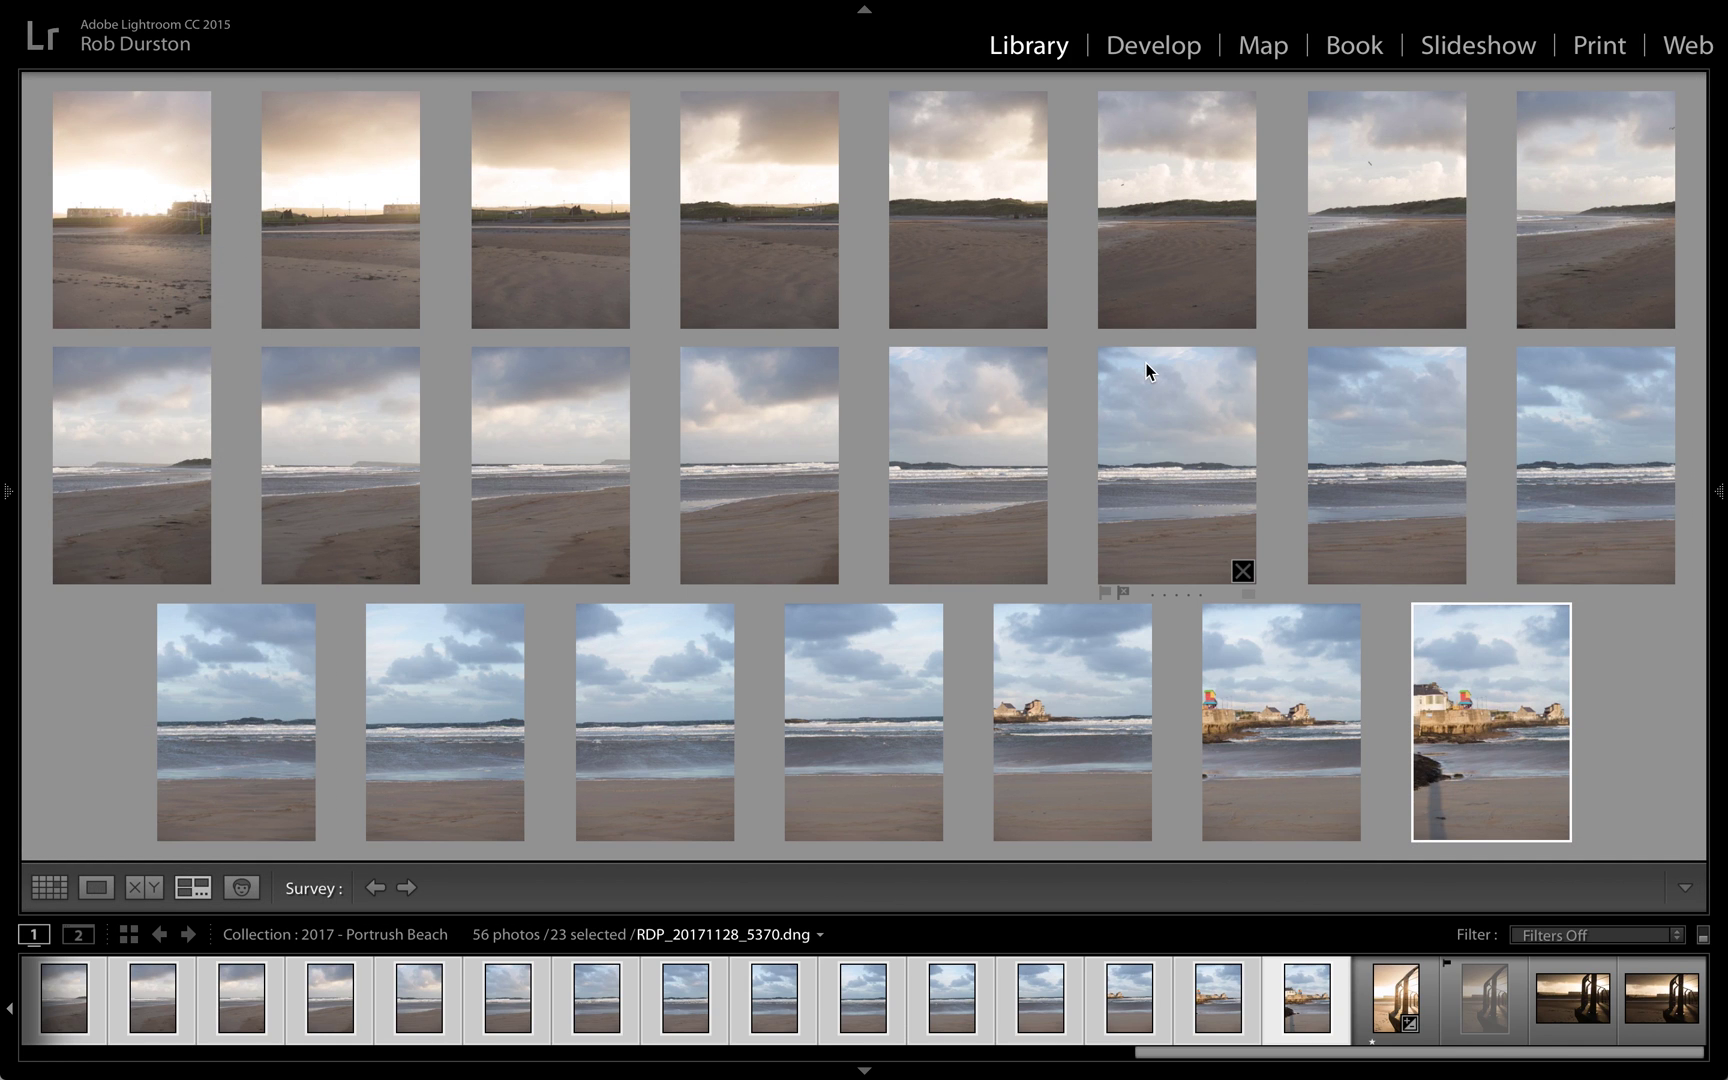
key(Tab)
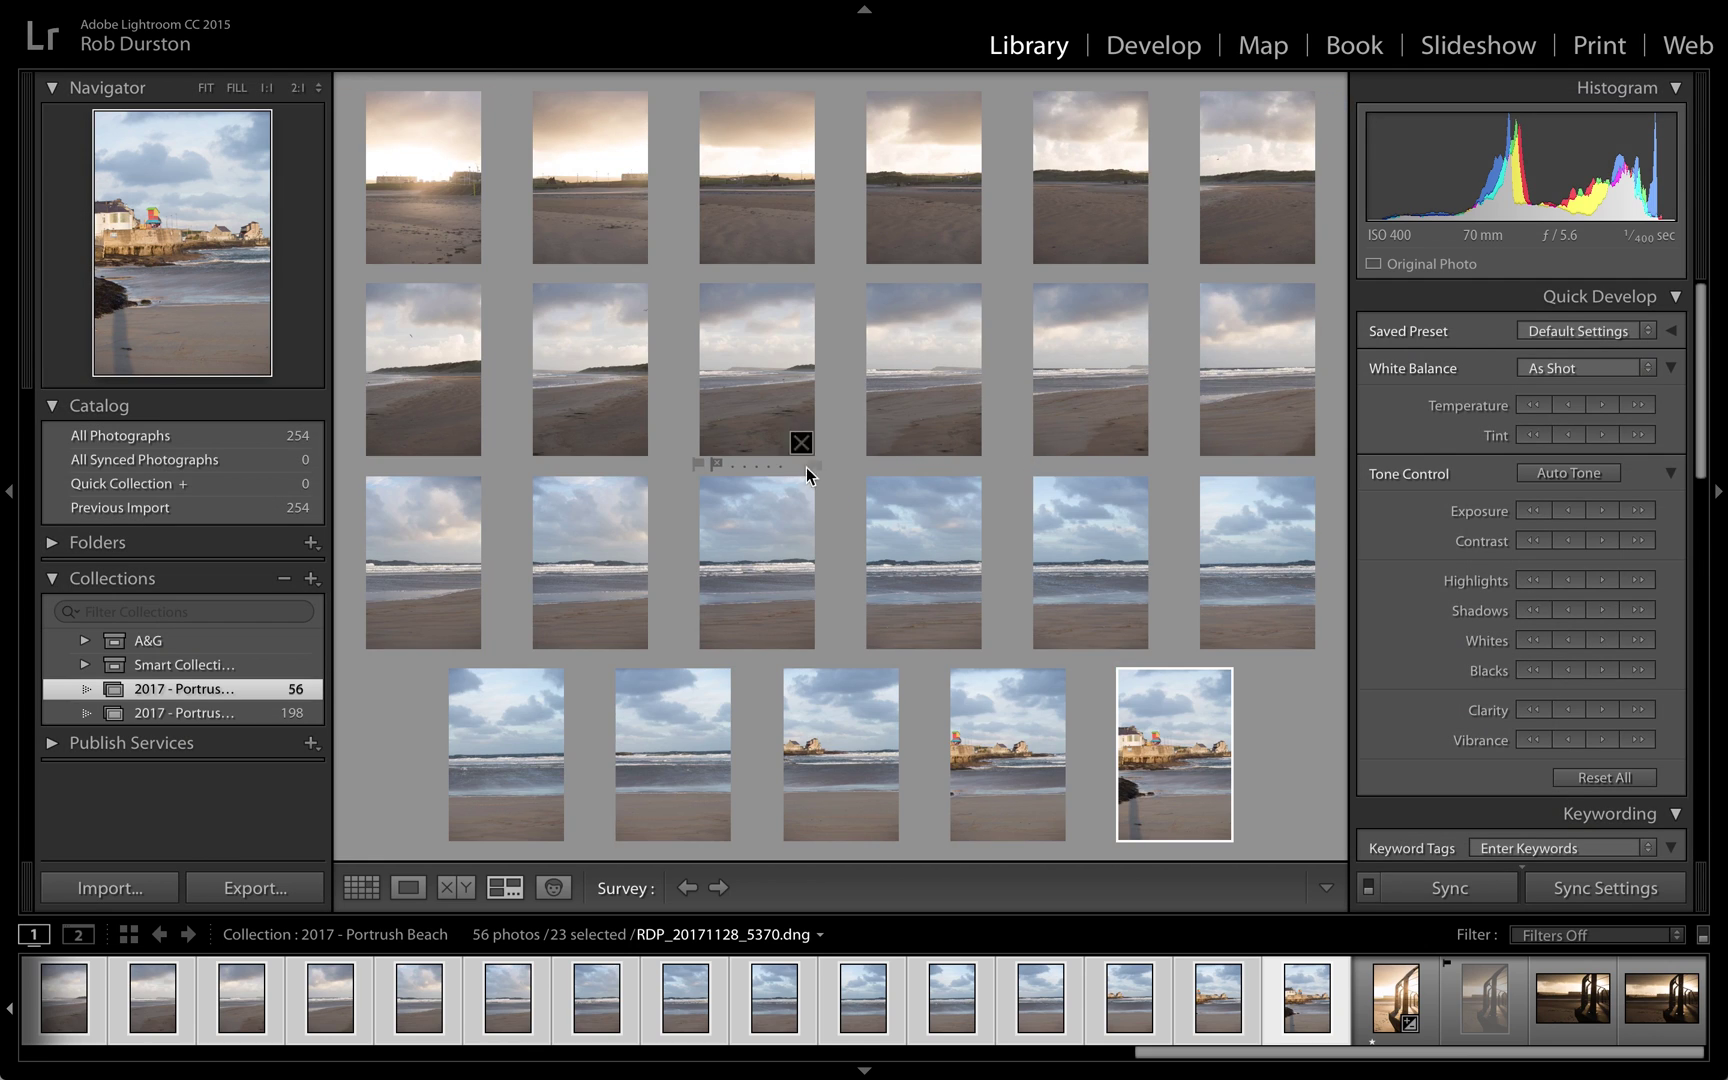
key(g)
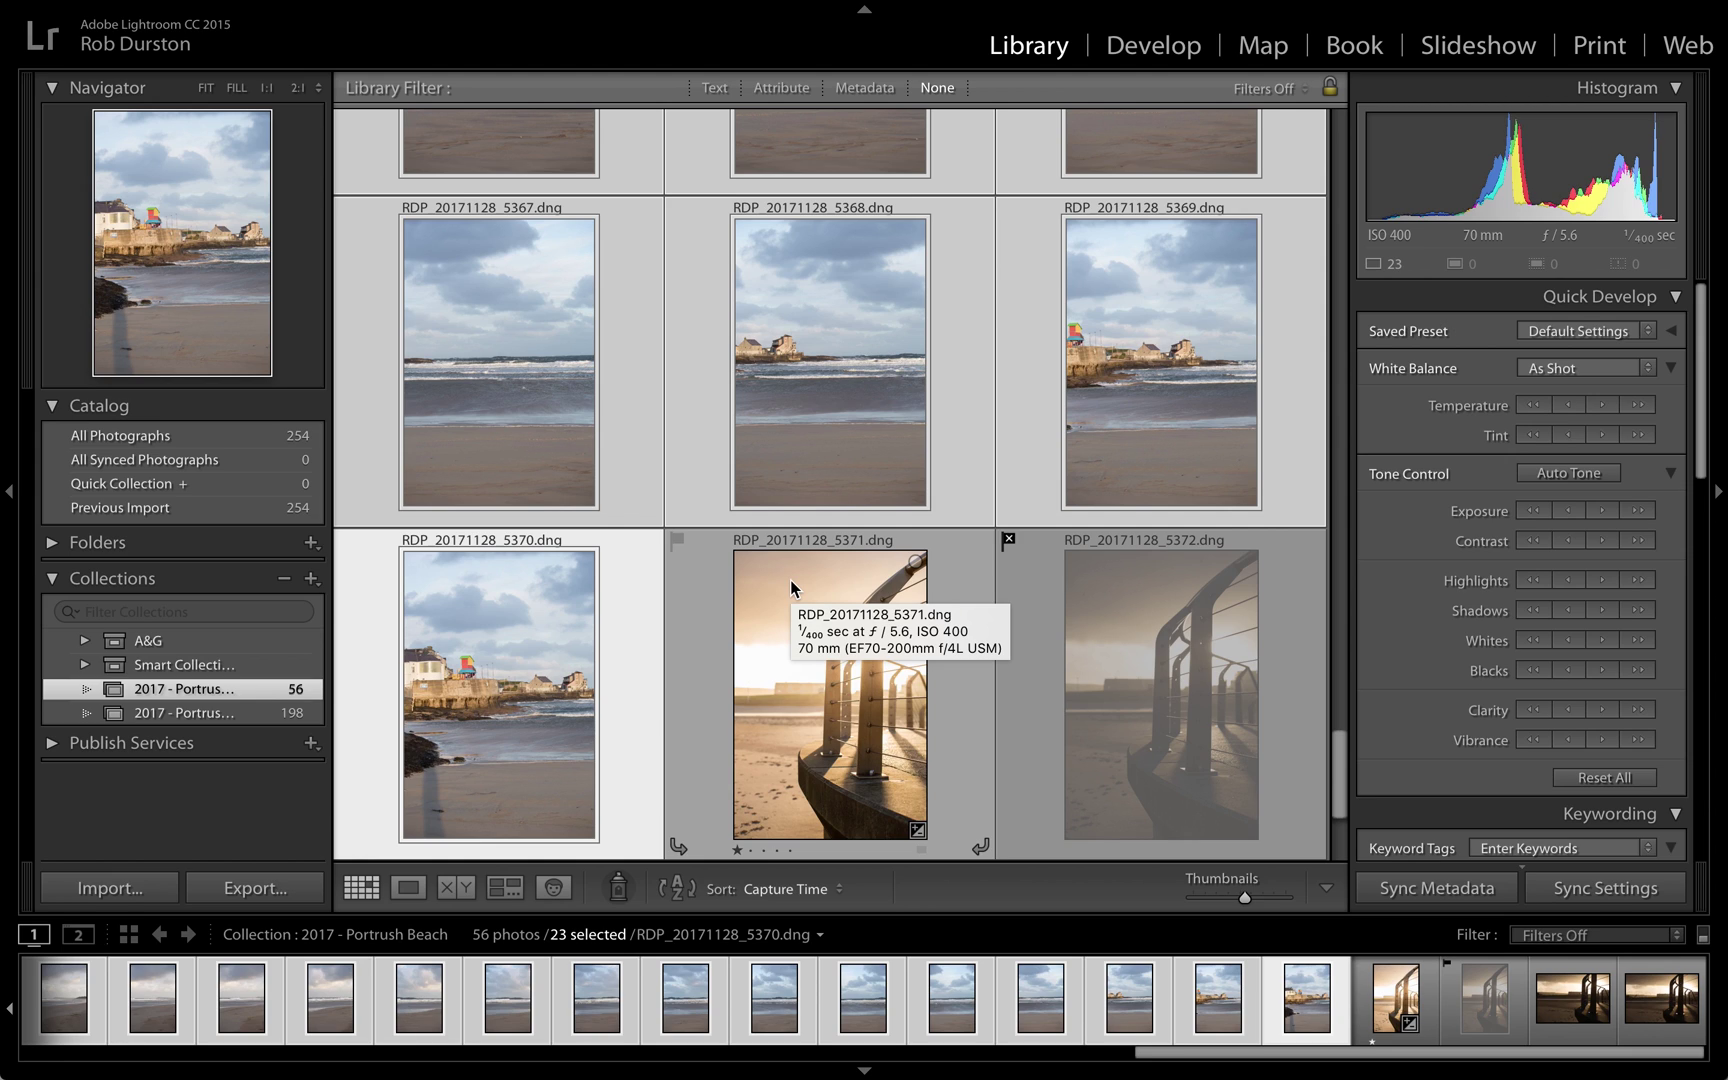
key(6)
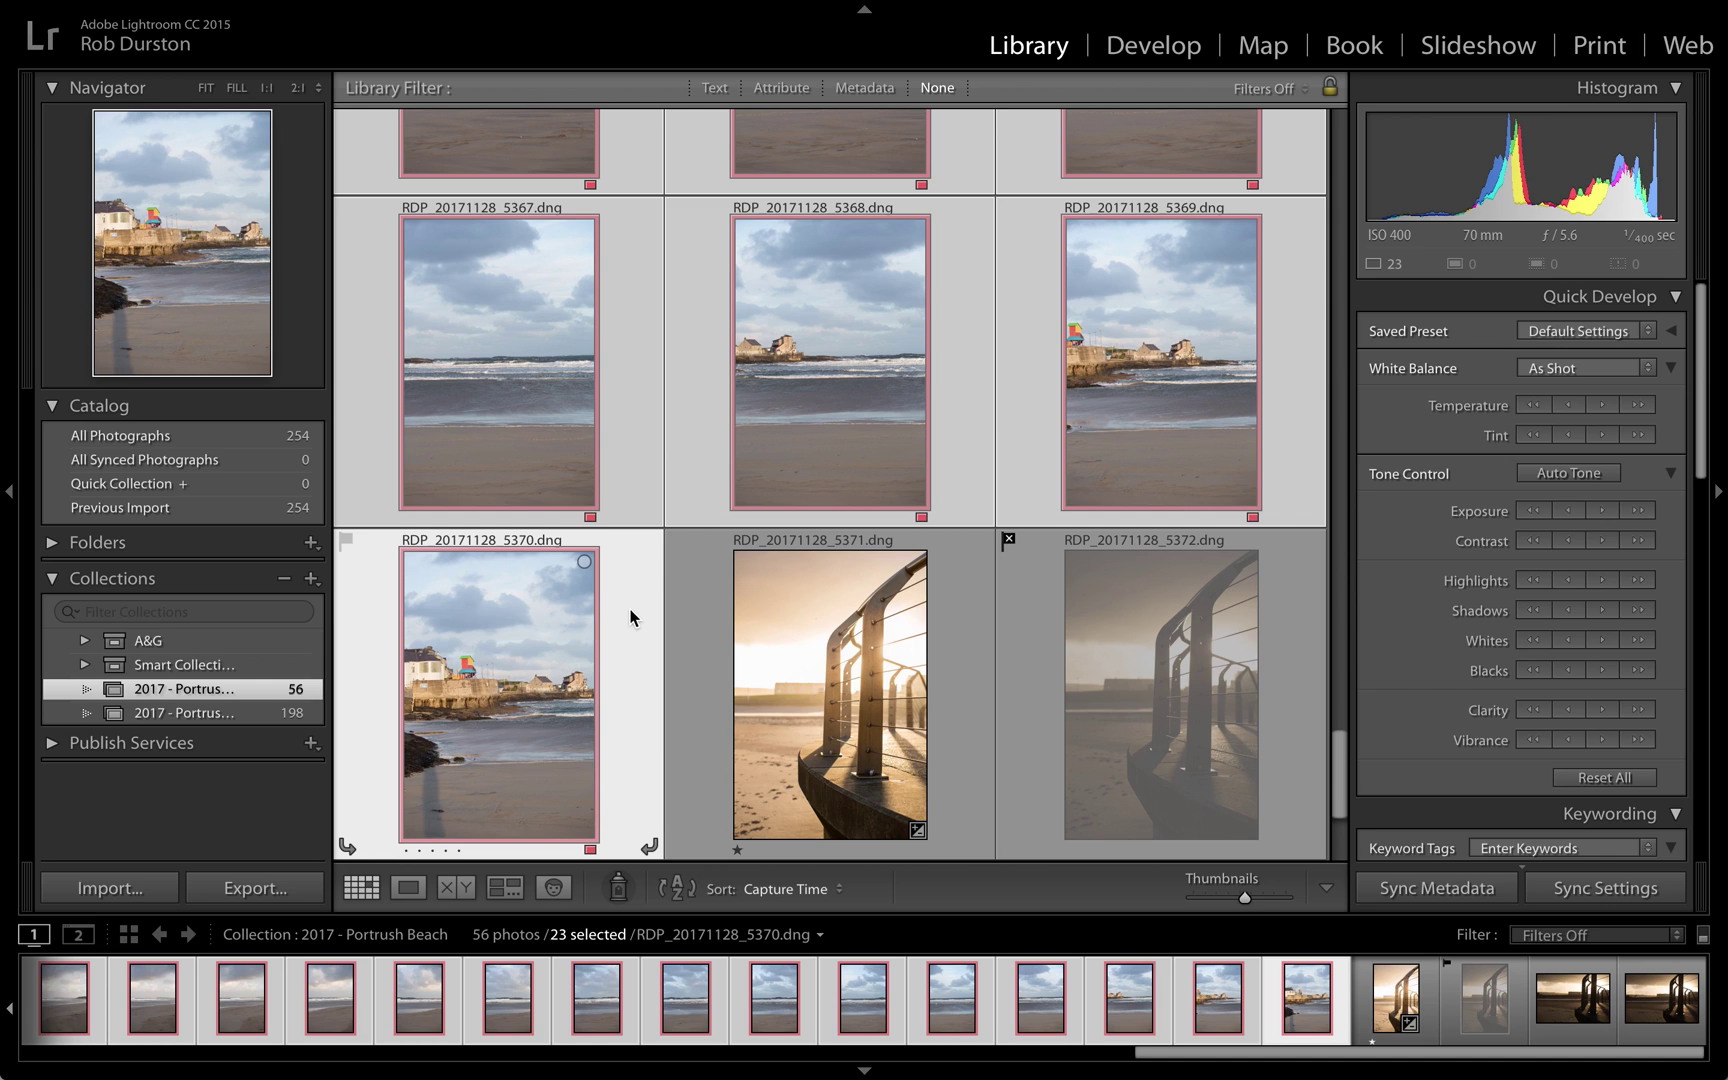
- View RDP_20171128_5371.dng in Loupe view and return to the grid
scroll(811, 697, down, 1)
double_click(811, 697)
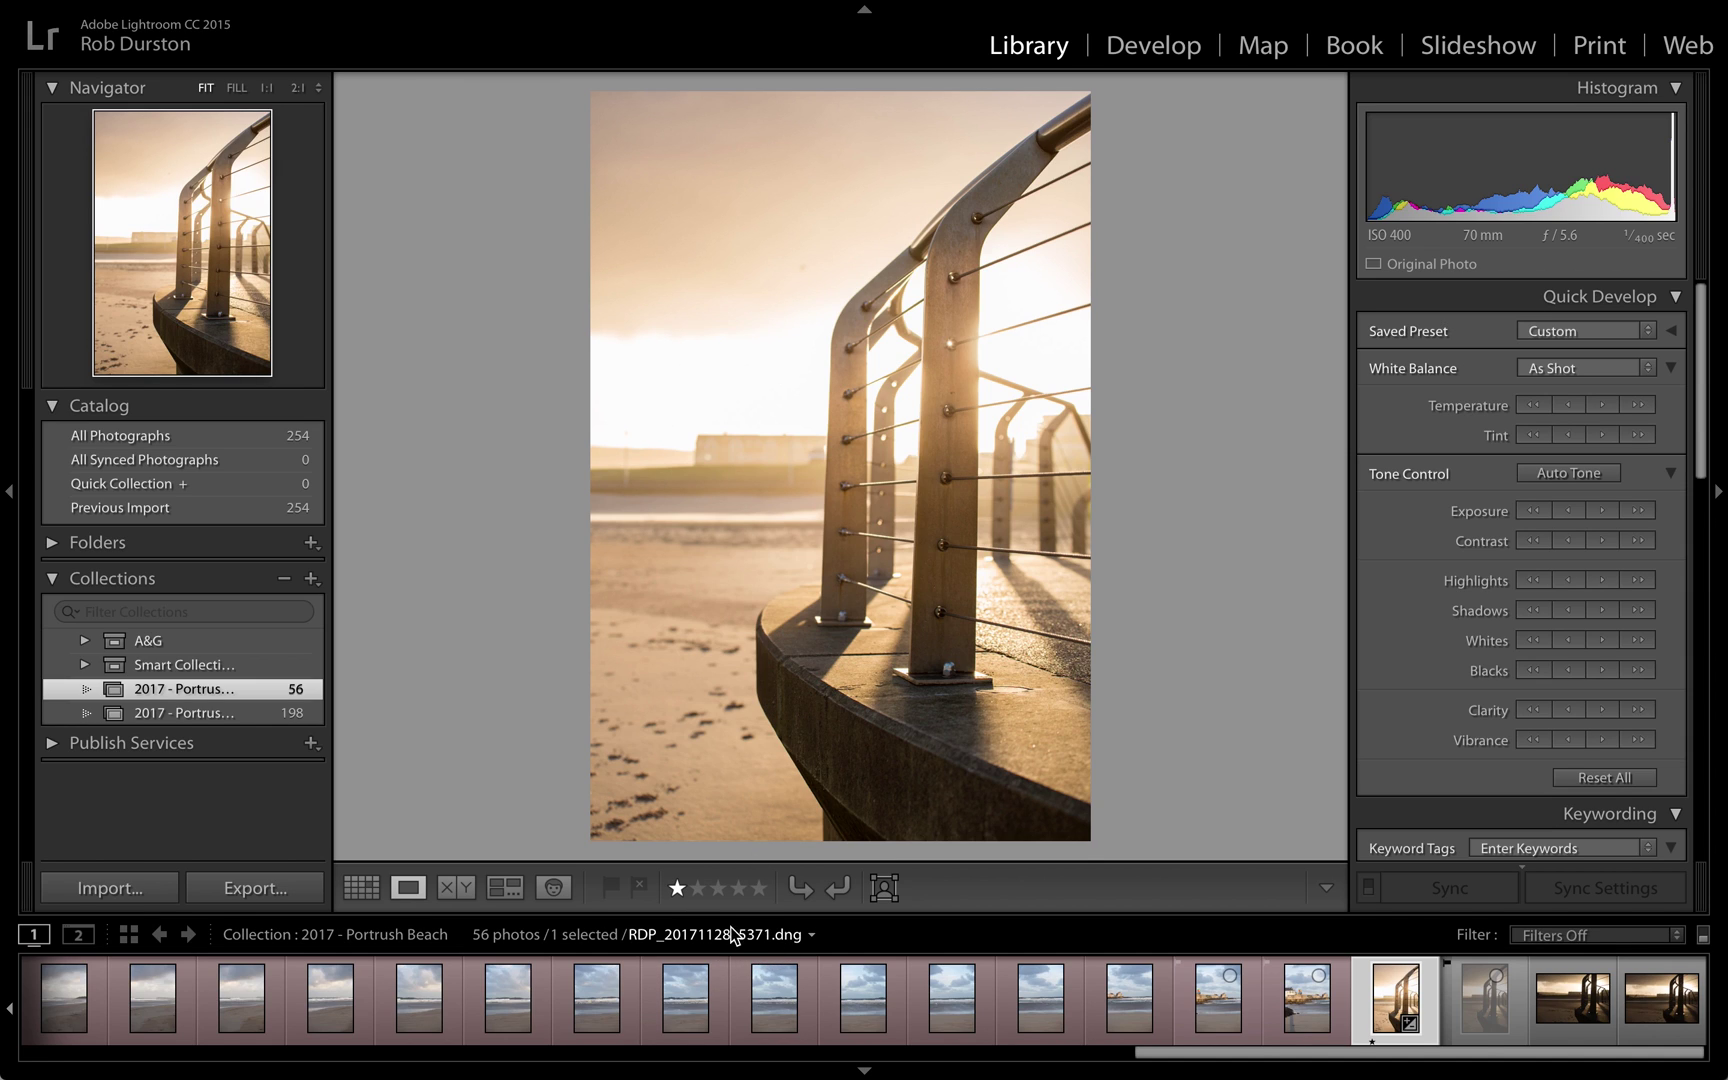
click(776, 434)
key(g)
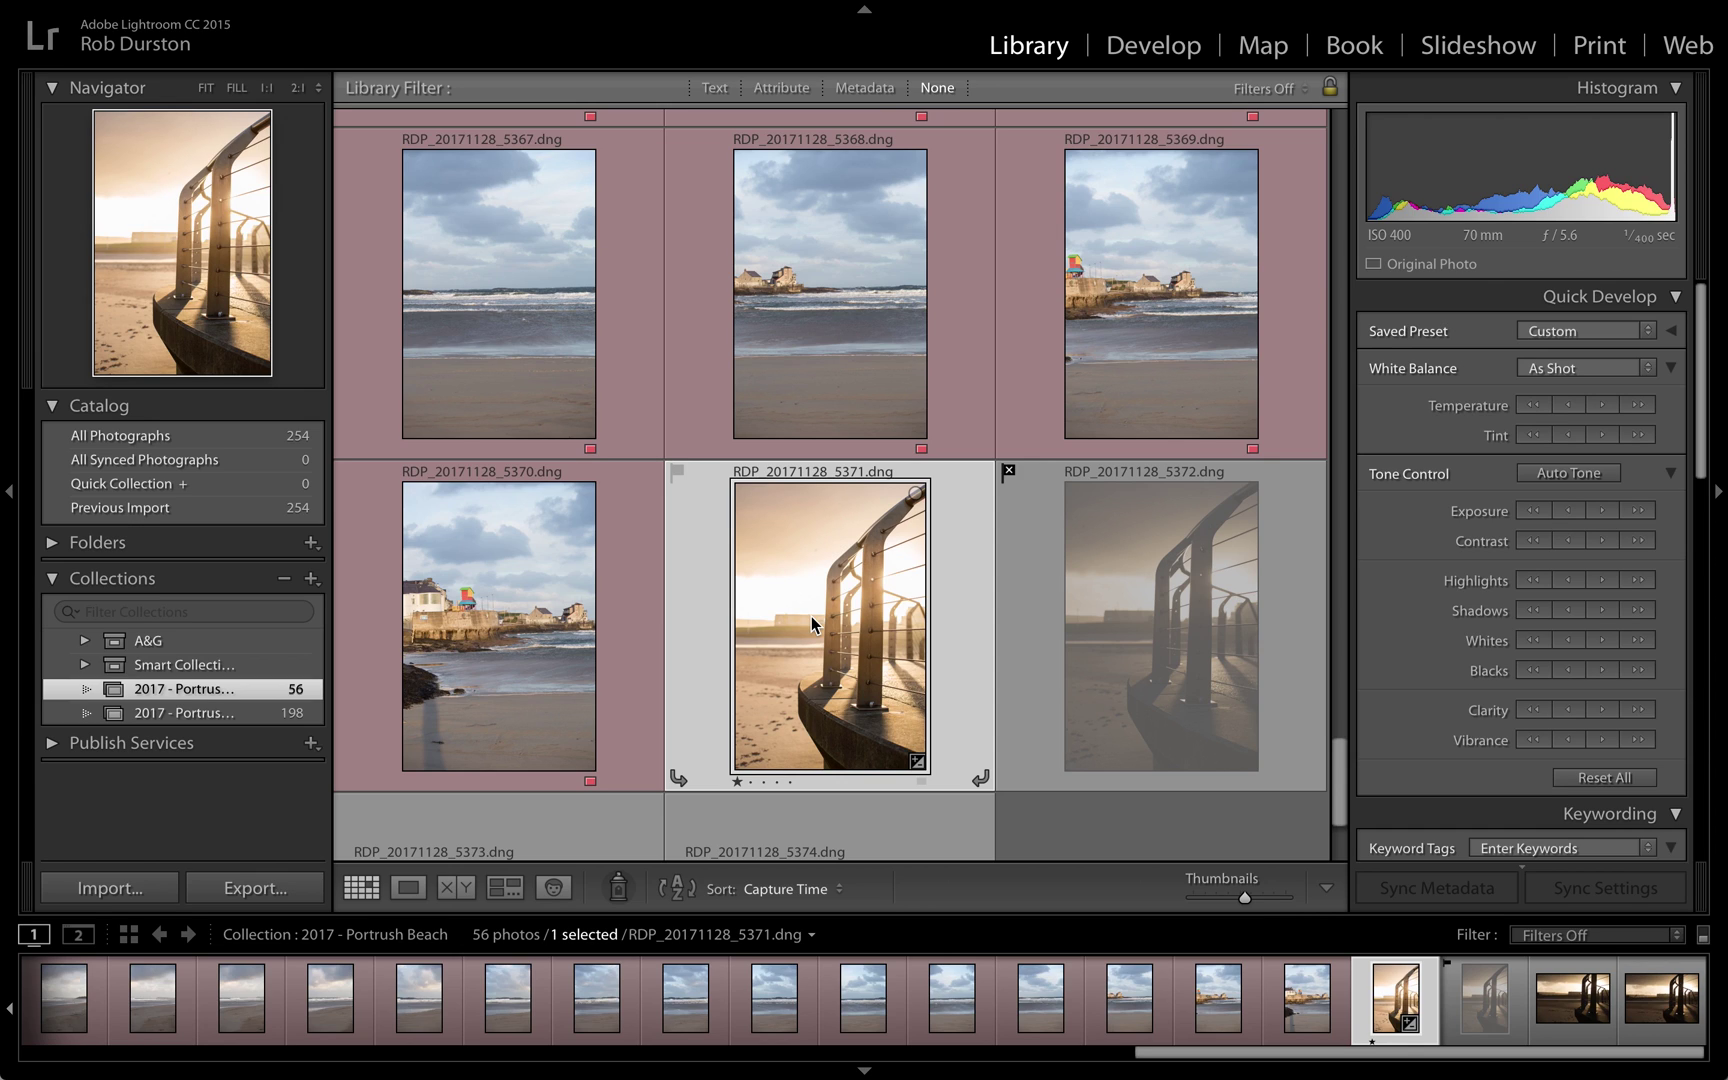
- Flag RDP_20171128_5371.dng as a pick and raise its rating step by step from two to five stars
key(p)
scroll(826, 713, up, 1)
key(2)
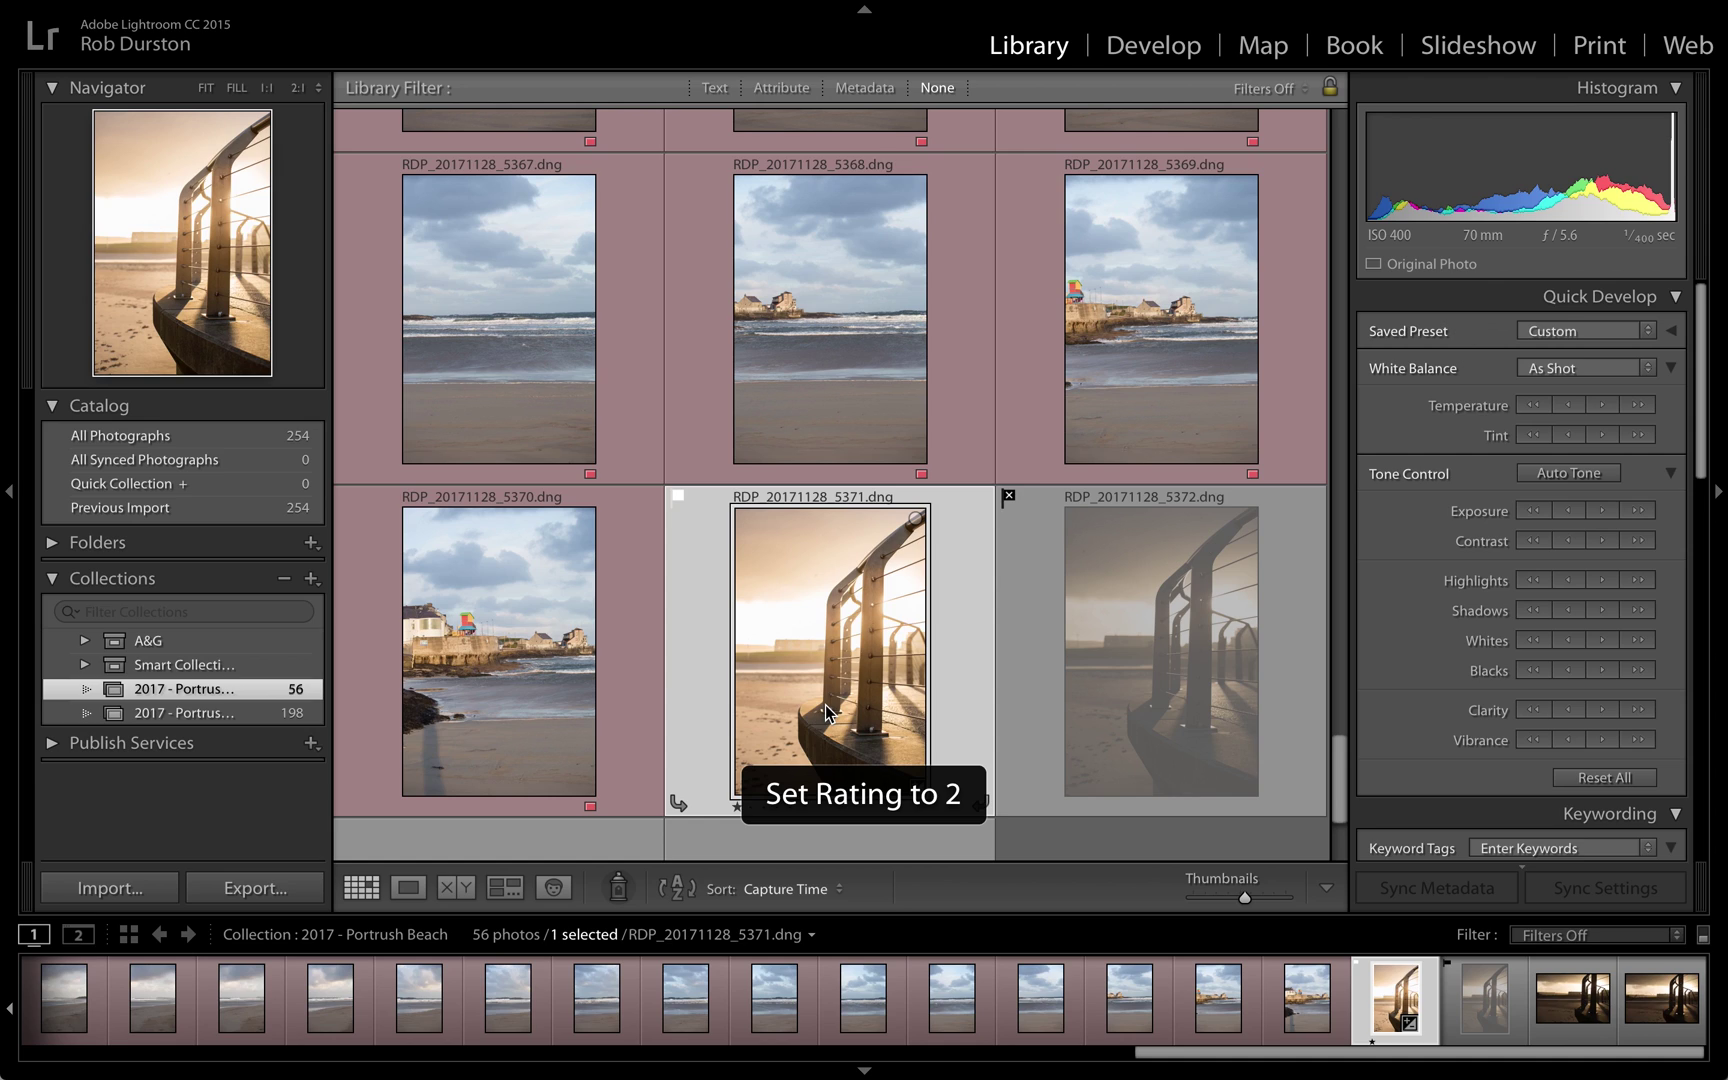
key(3)
key(4)
key(5)
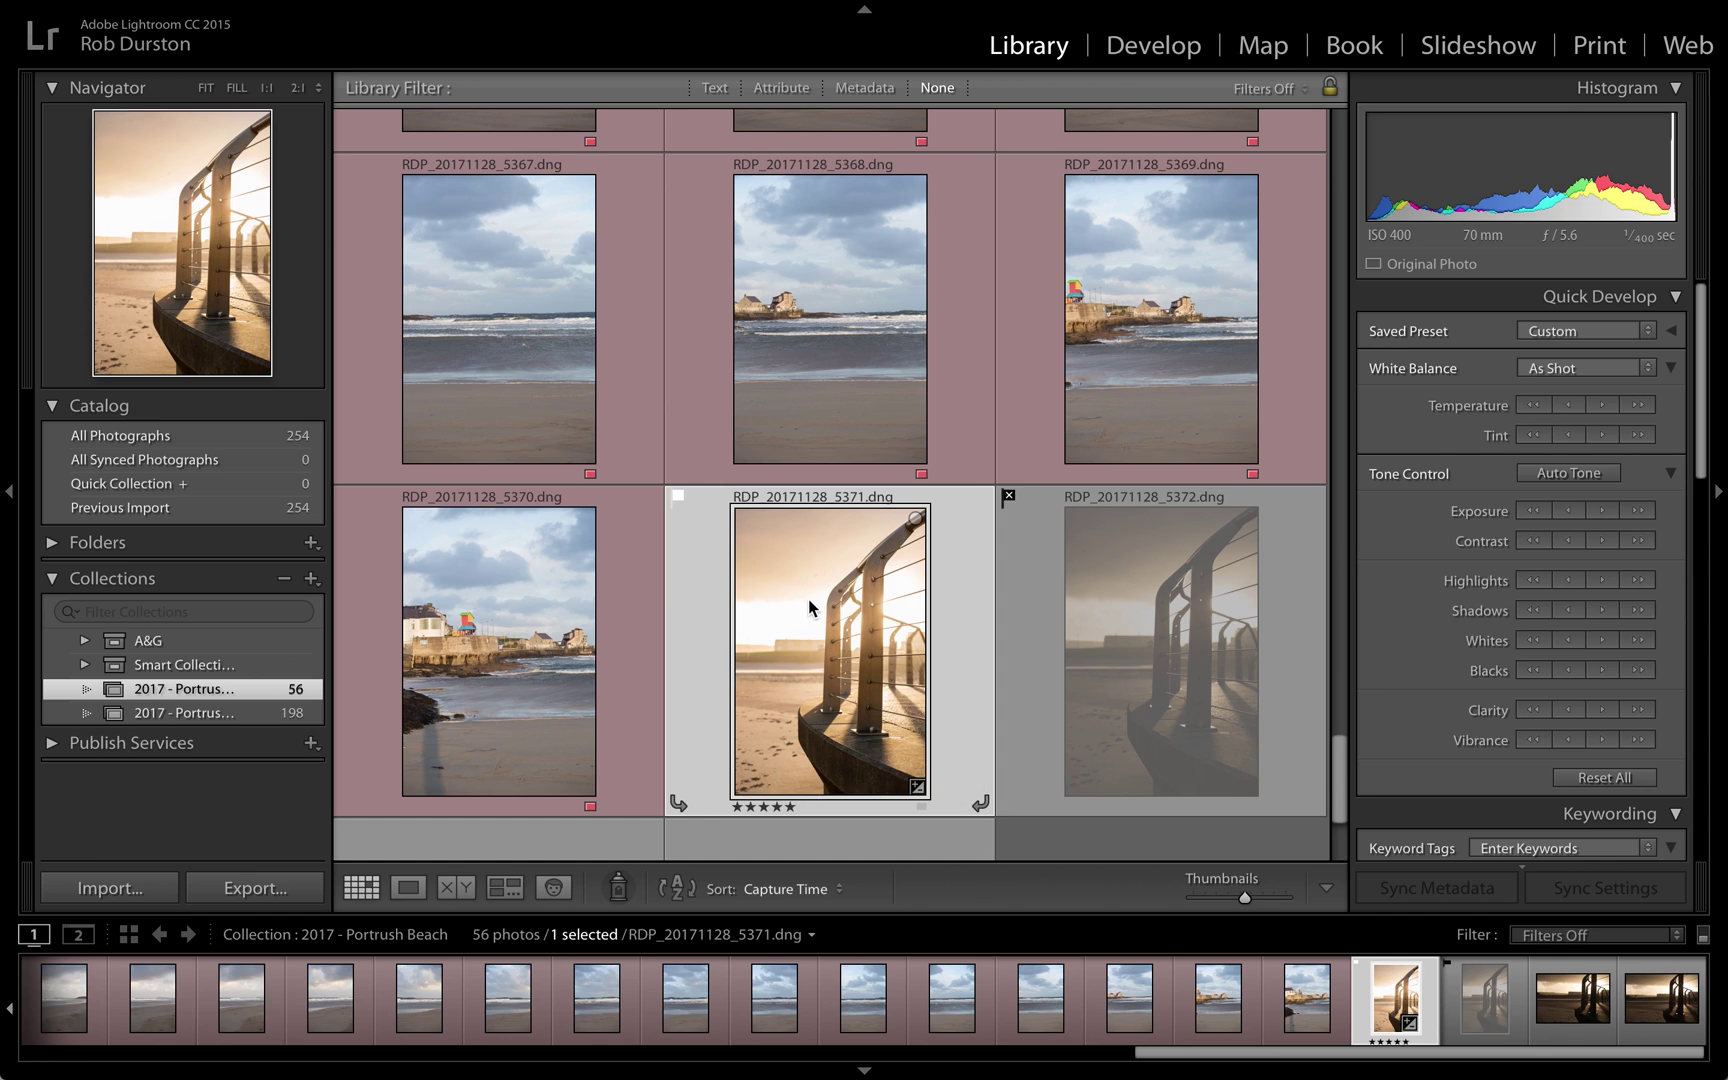
- Try other colour labels, including Blue, on RDP_20171128_5368.dng and set its label back to Red
click(806, 325)
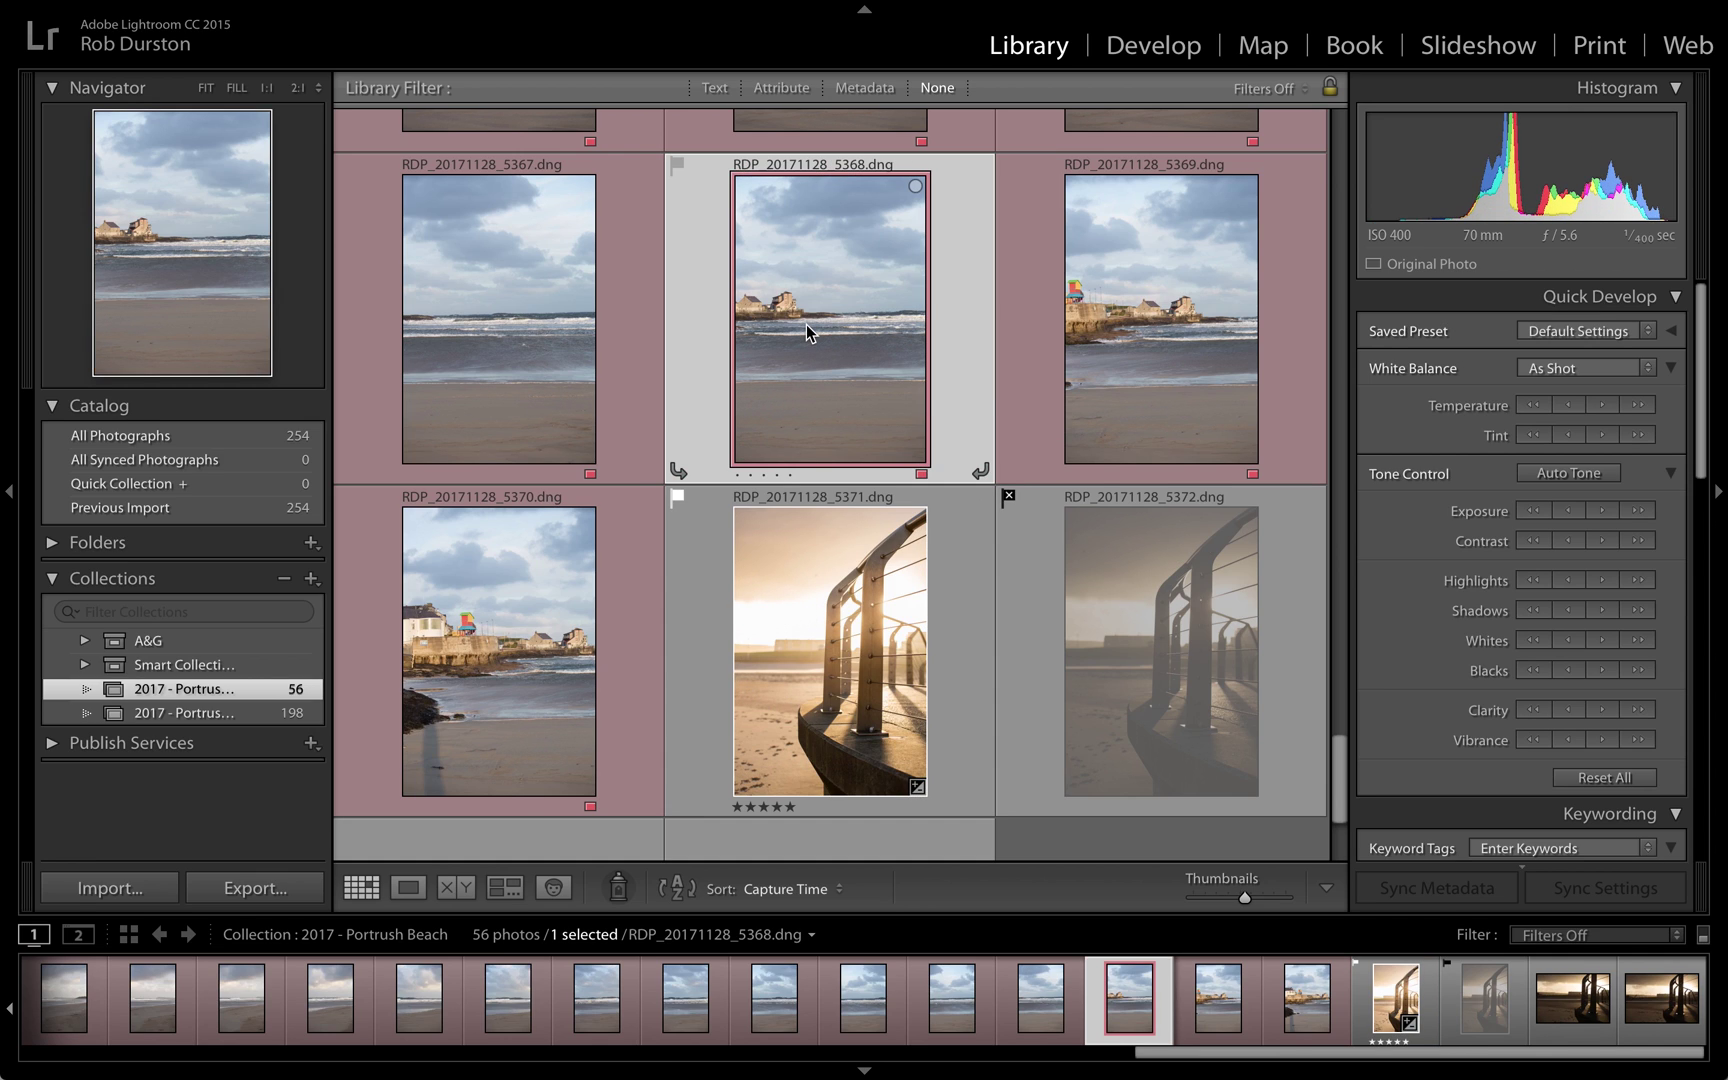
key(8)
key(9)
key(0)
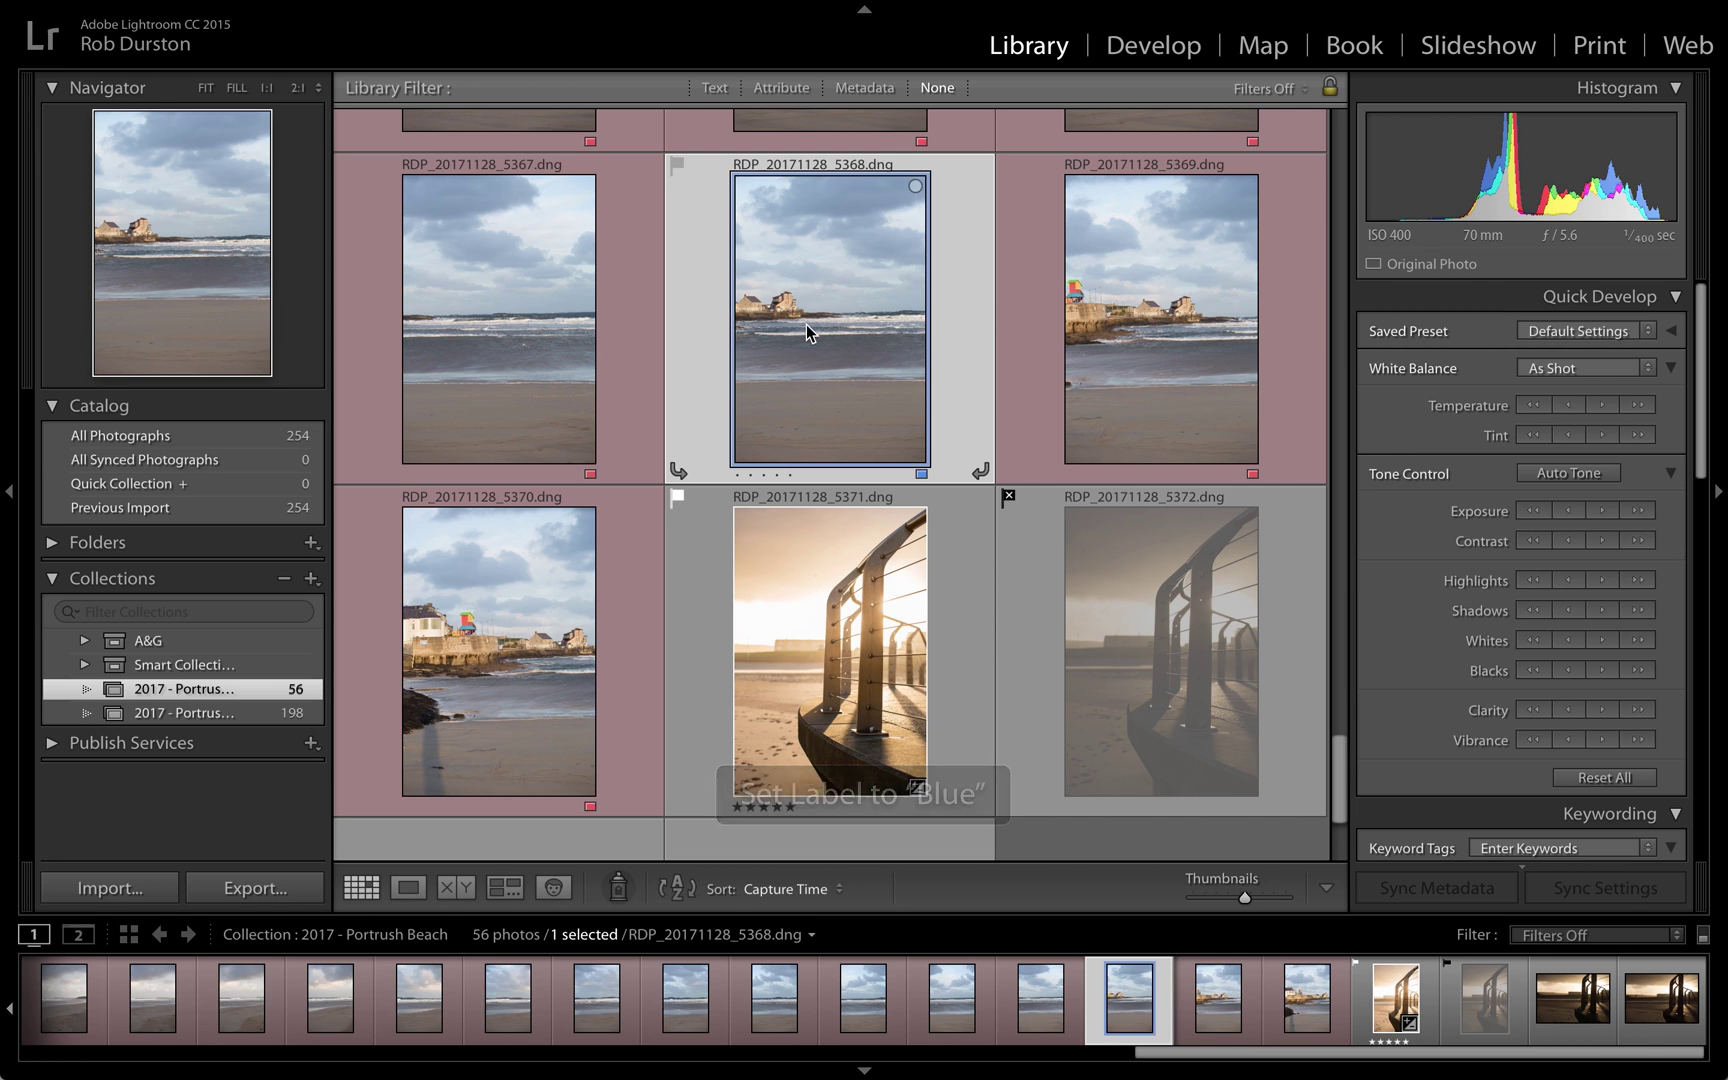
key(6)
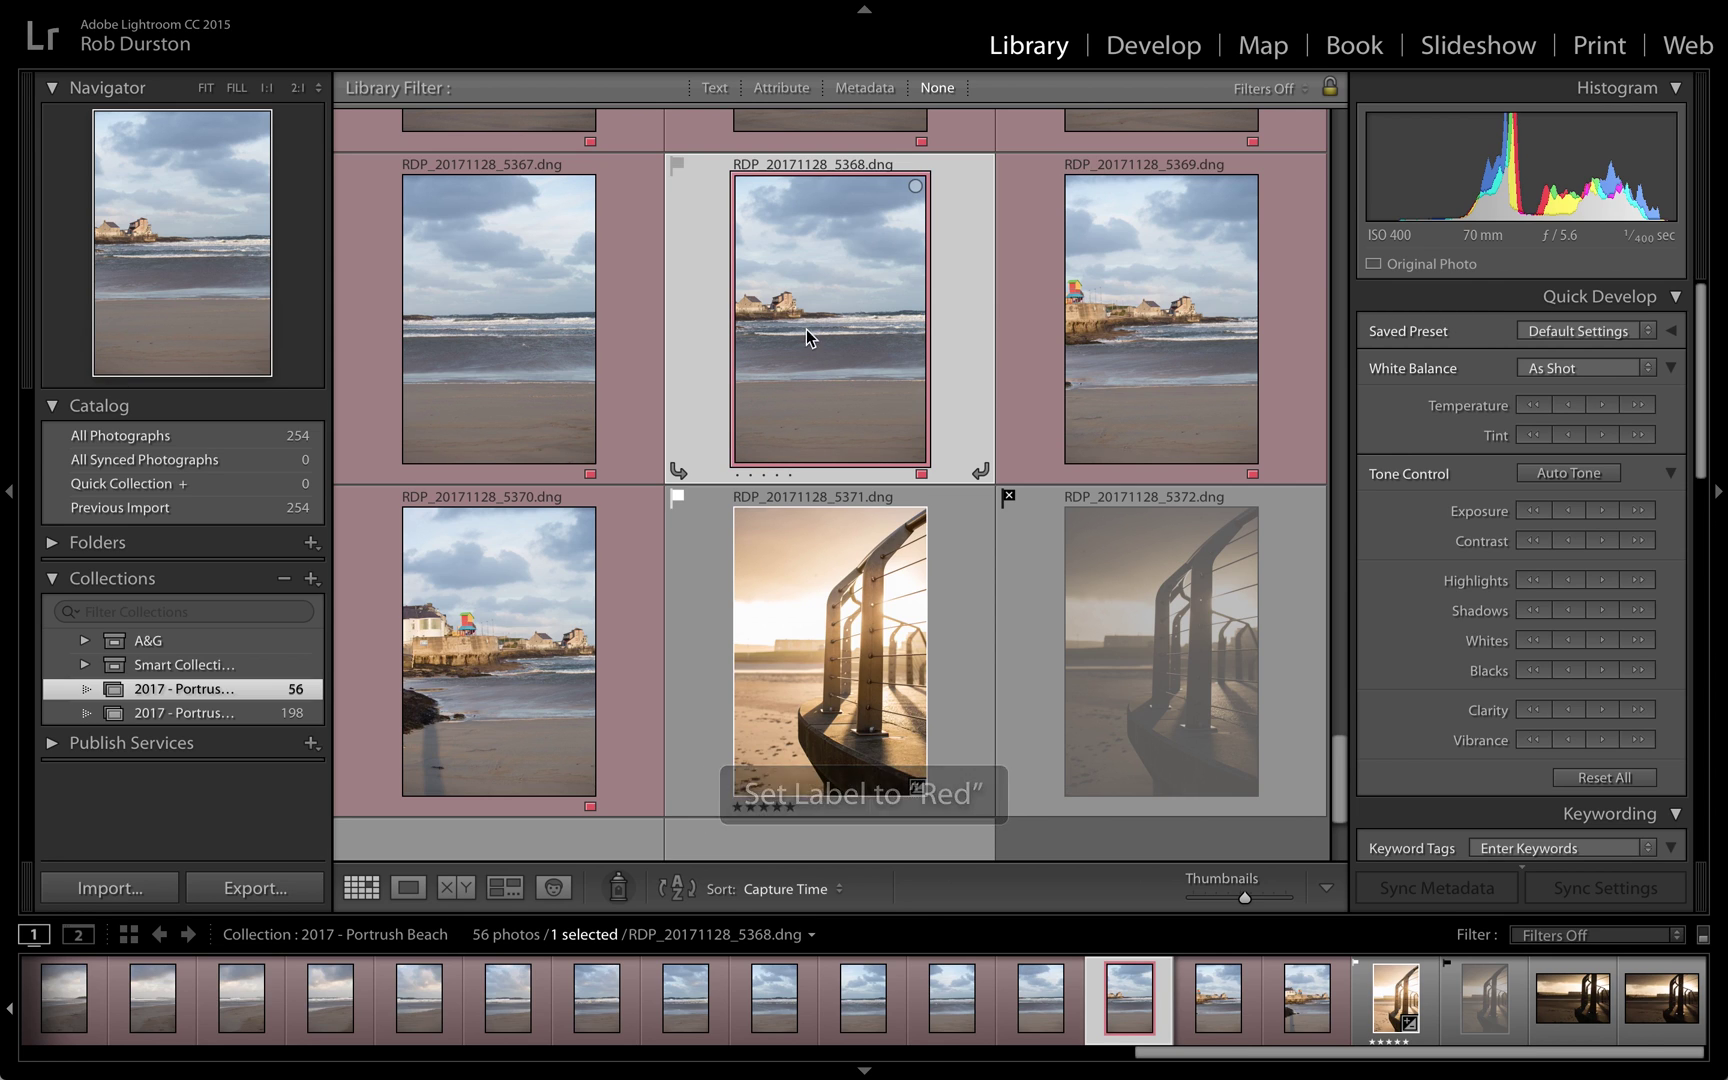
- Set the rating of RDP_20171128_5371.dng to one star
click(835, 657)
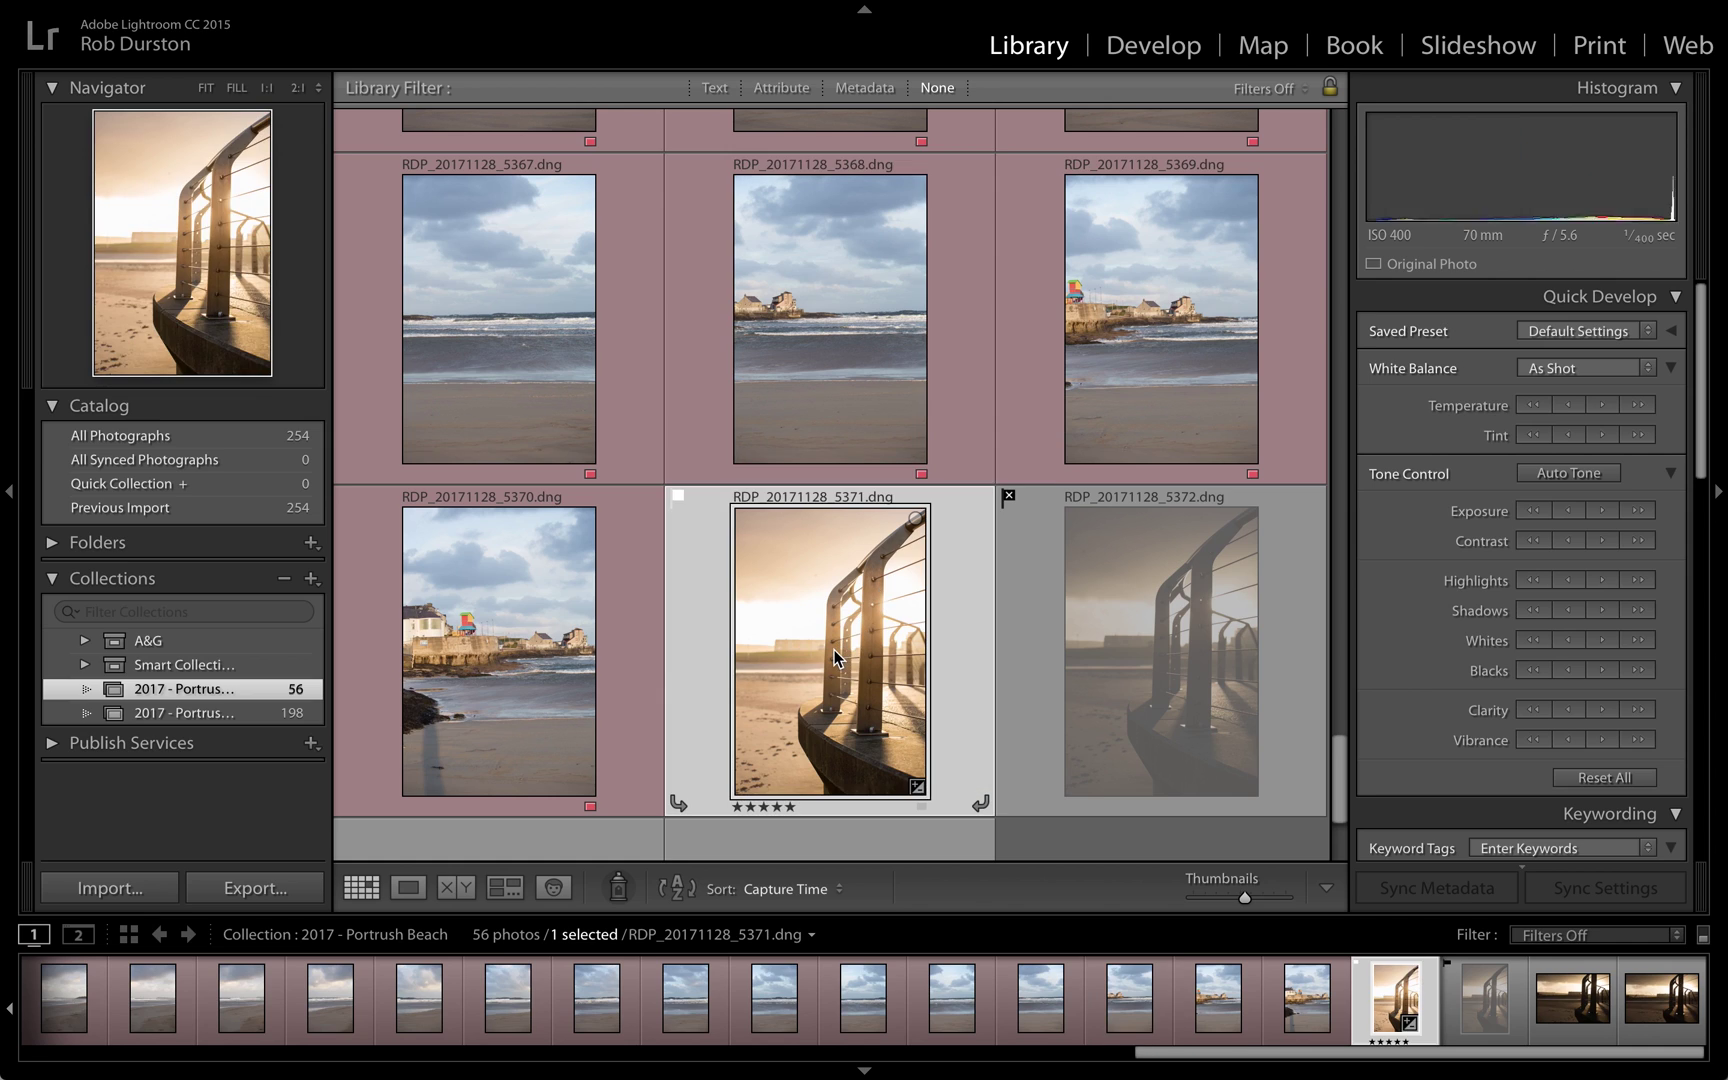
key(1)
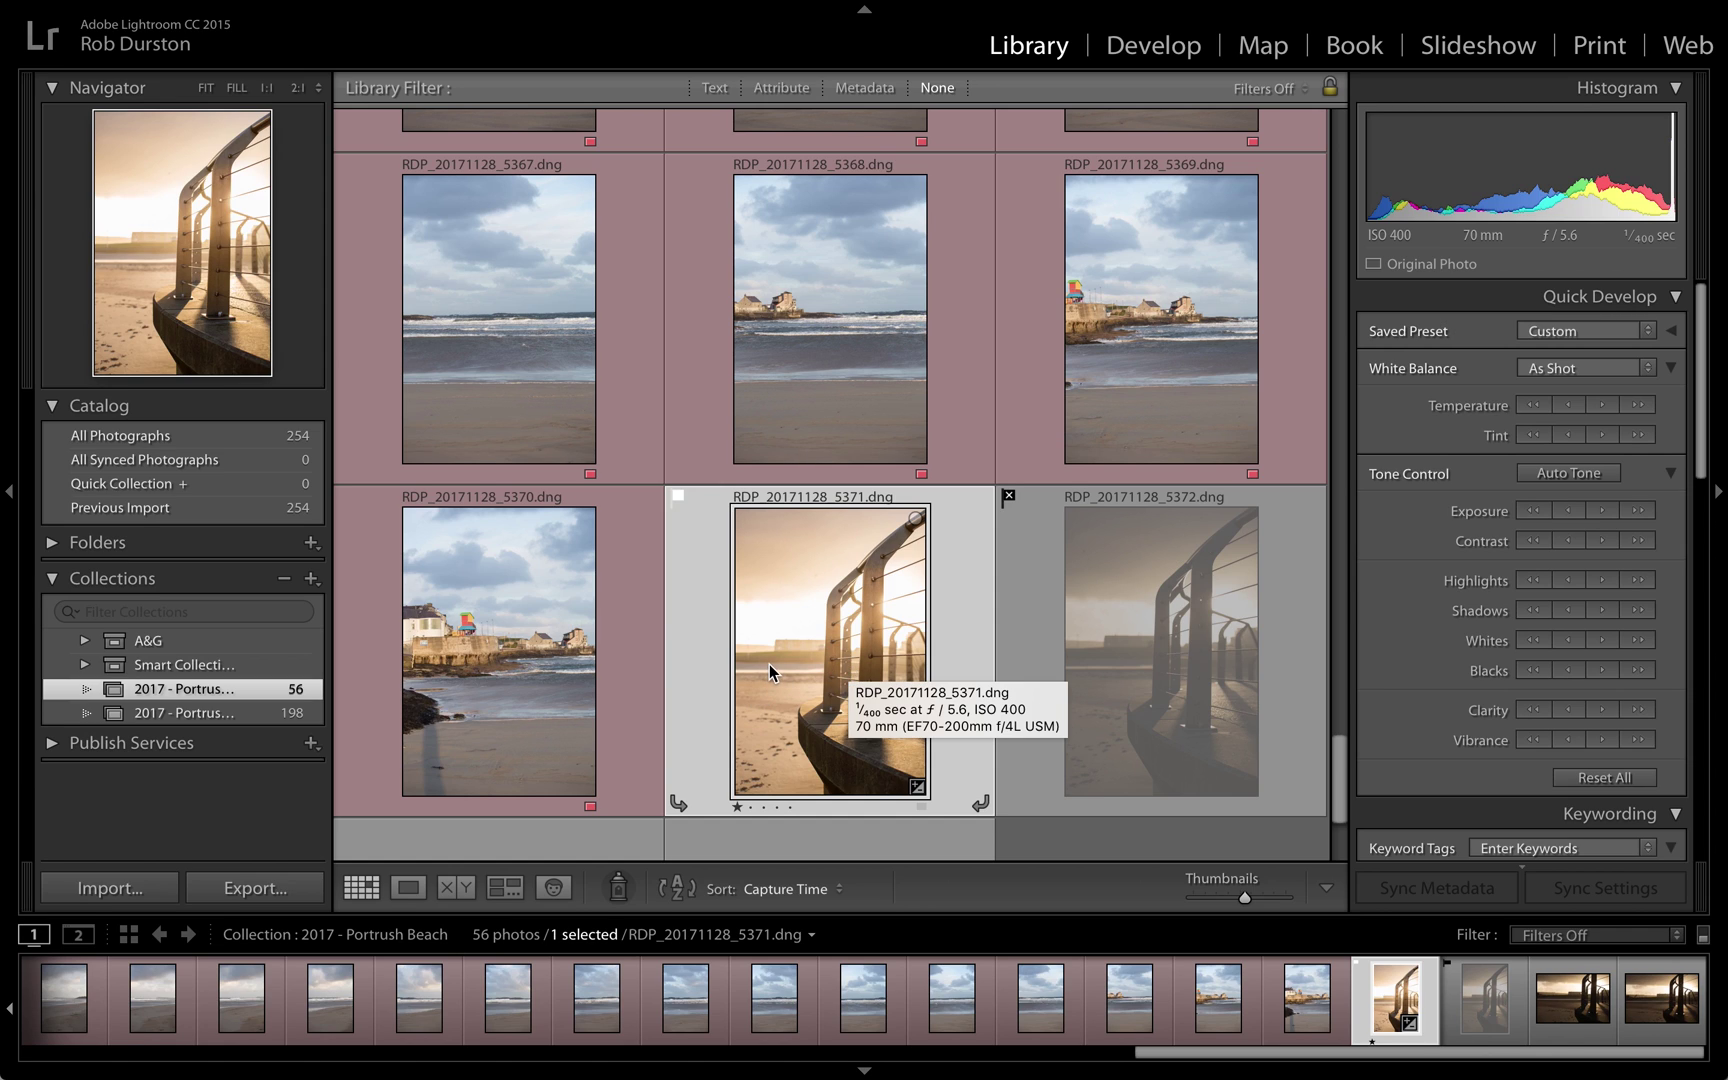
- Switch to Finder and create a new folder with the default name inside the 2017 pictures folder
key(super+Tab)
key(super+Tab)
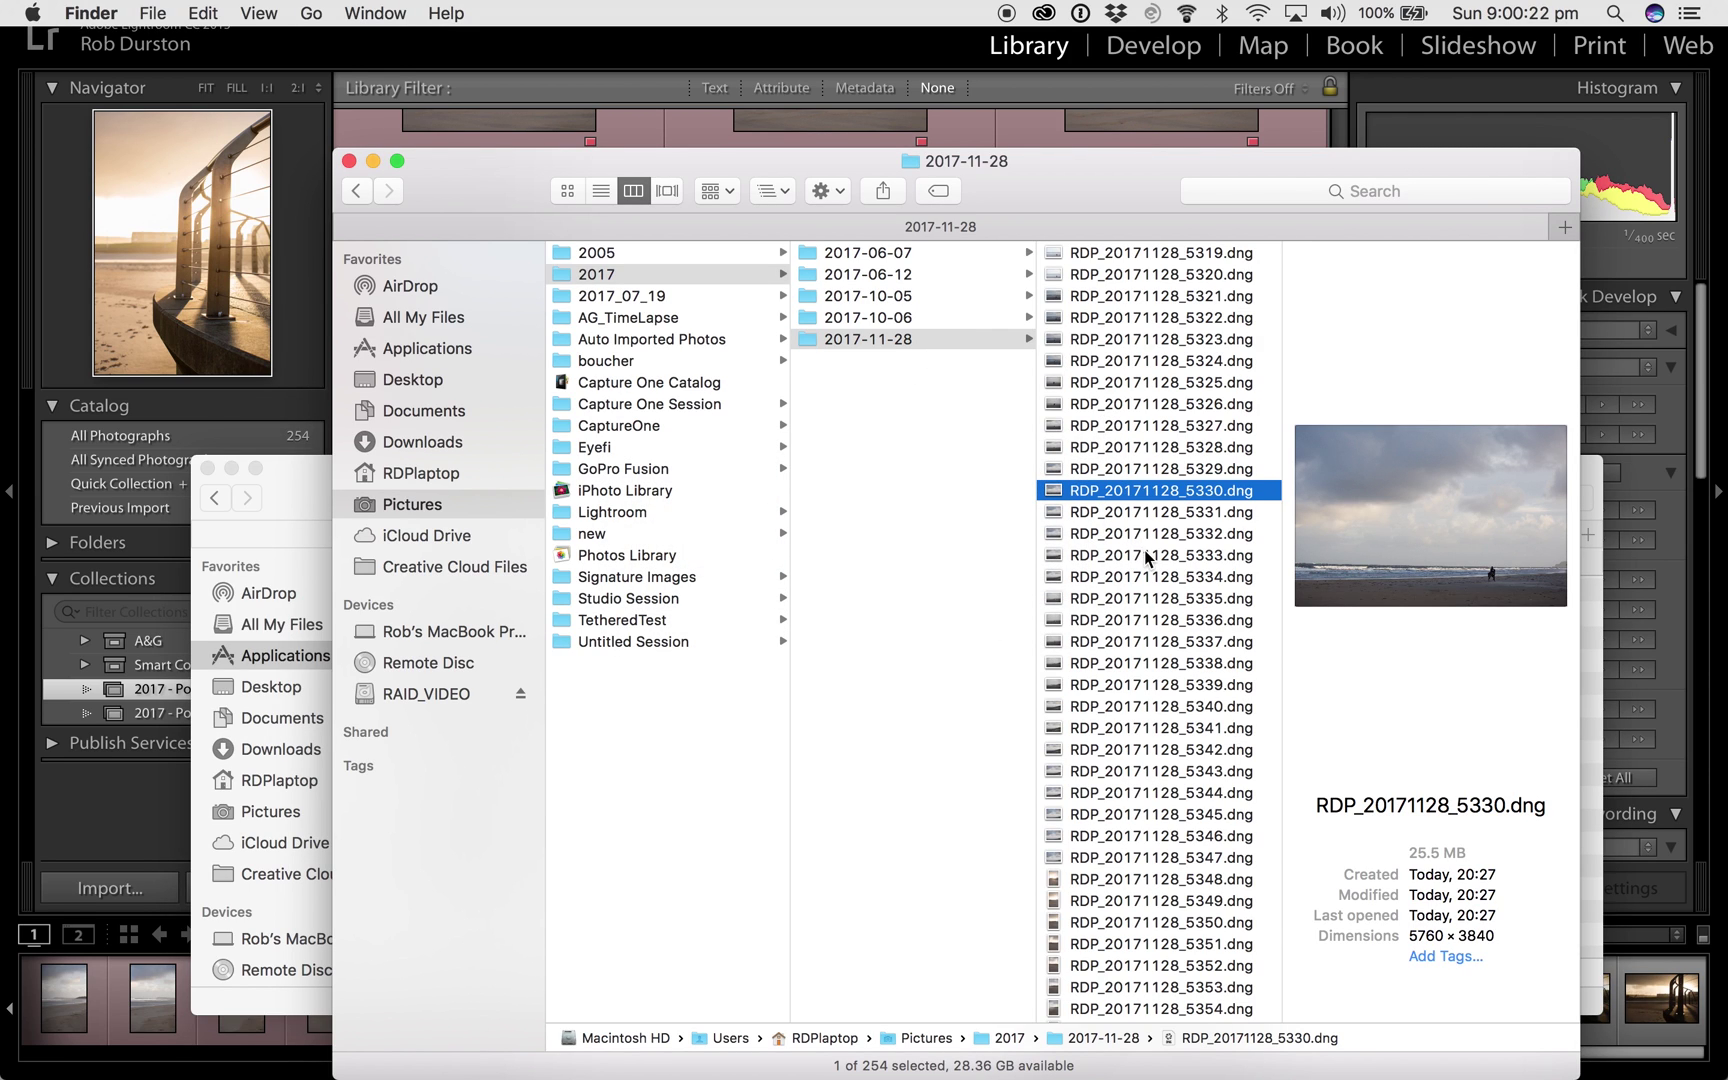
click(940, 598)
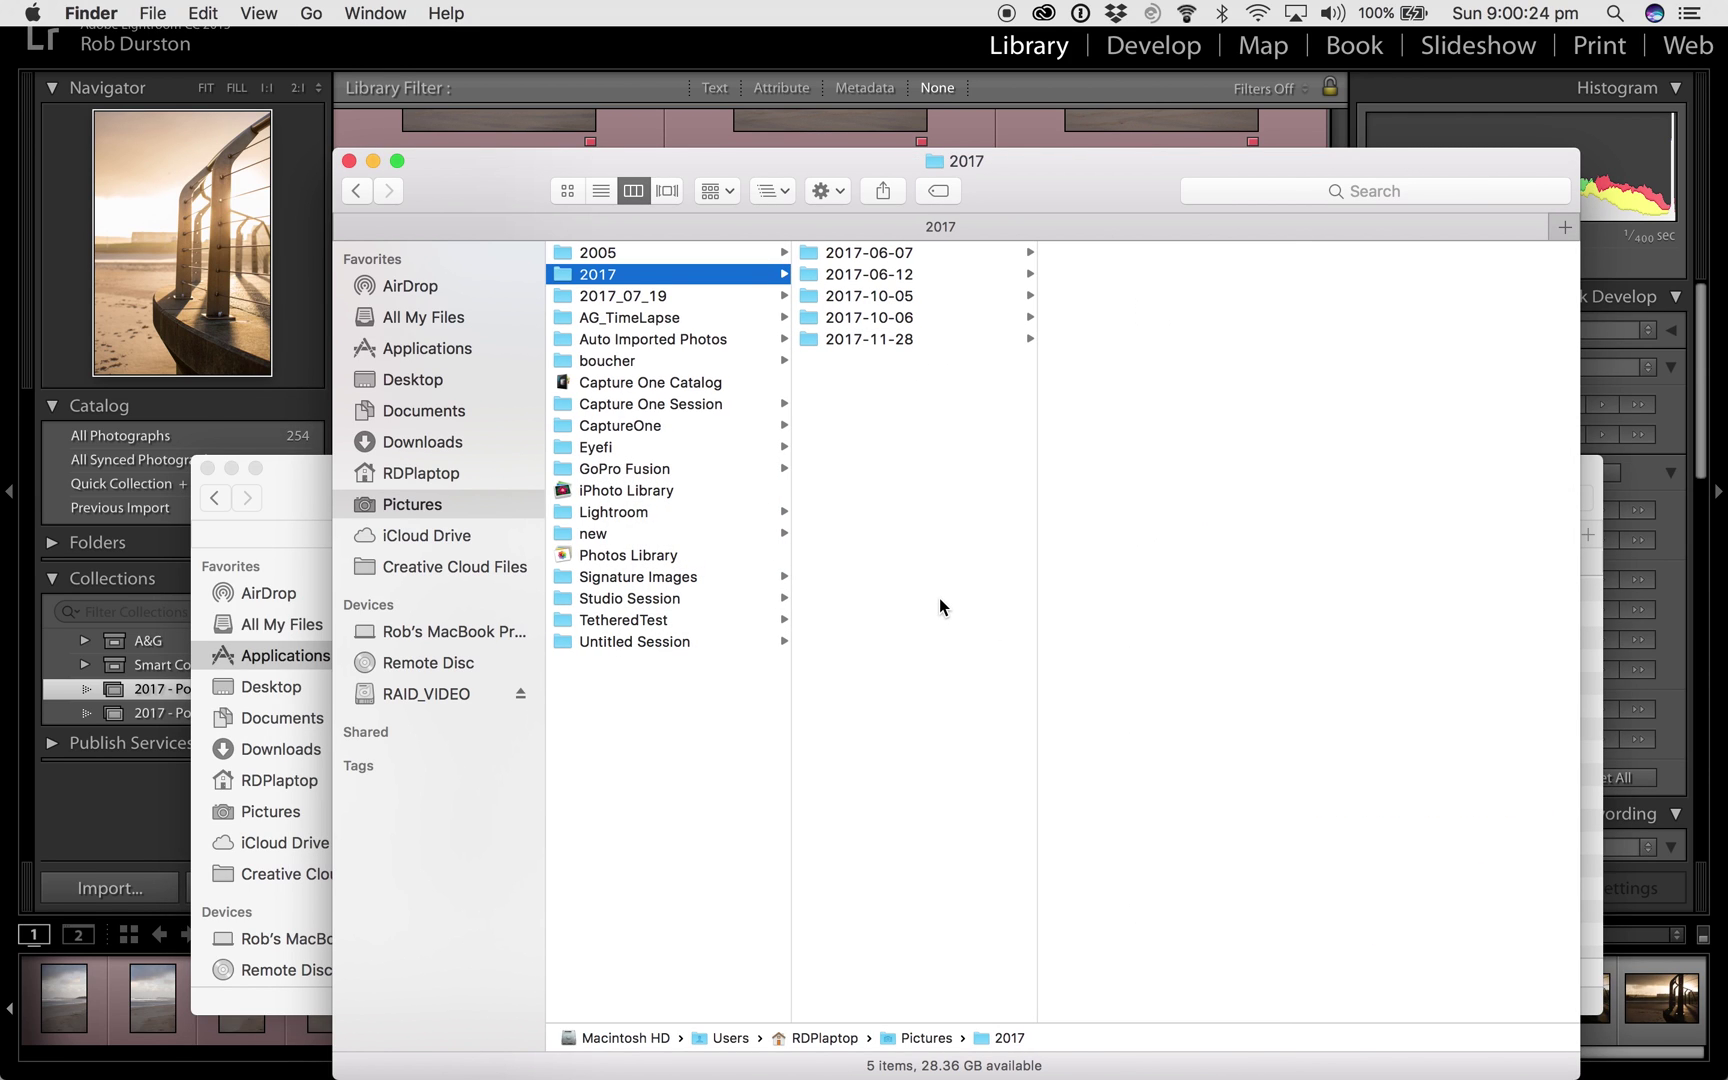
key(super+shift+n)
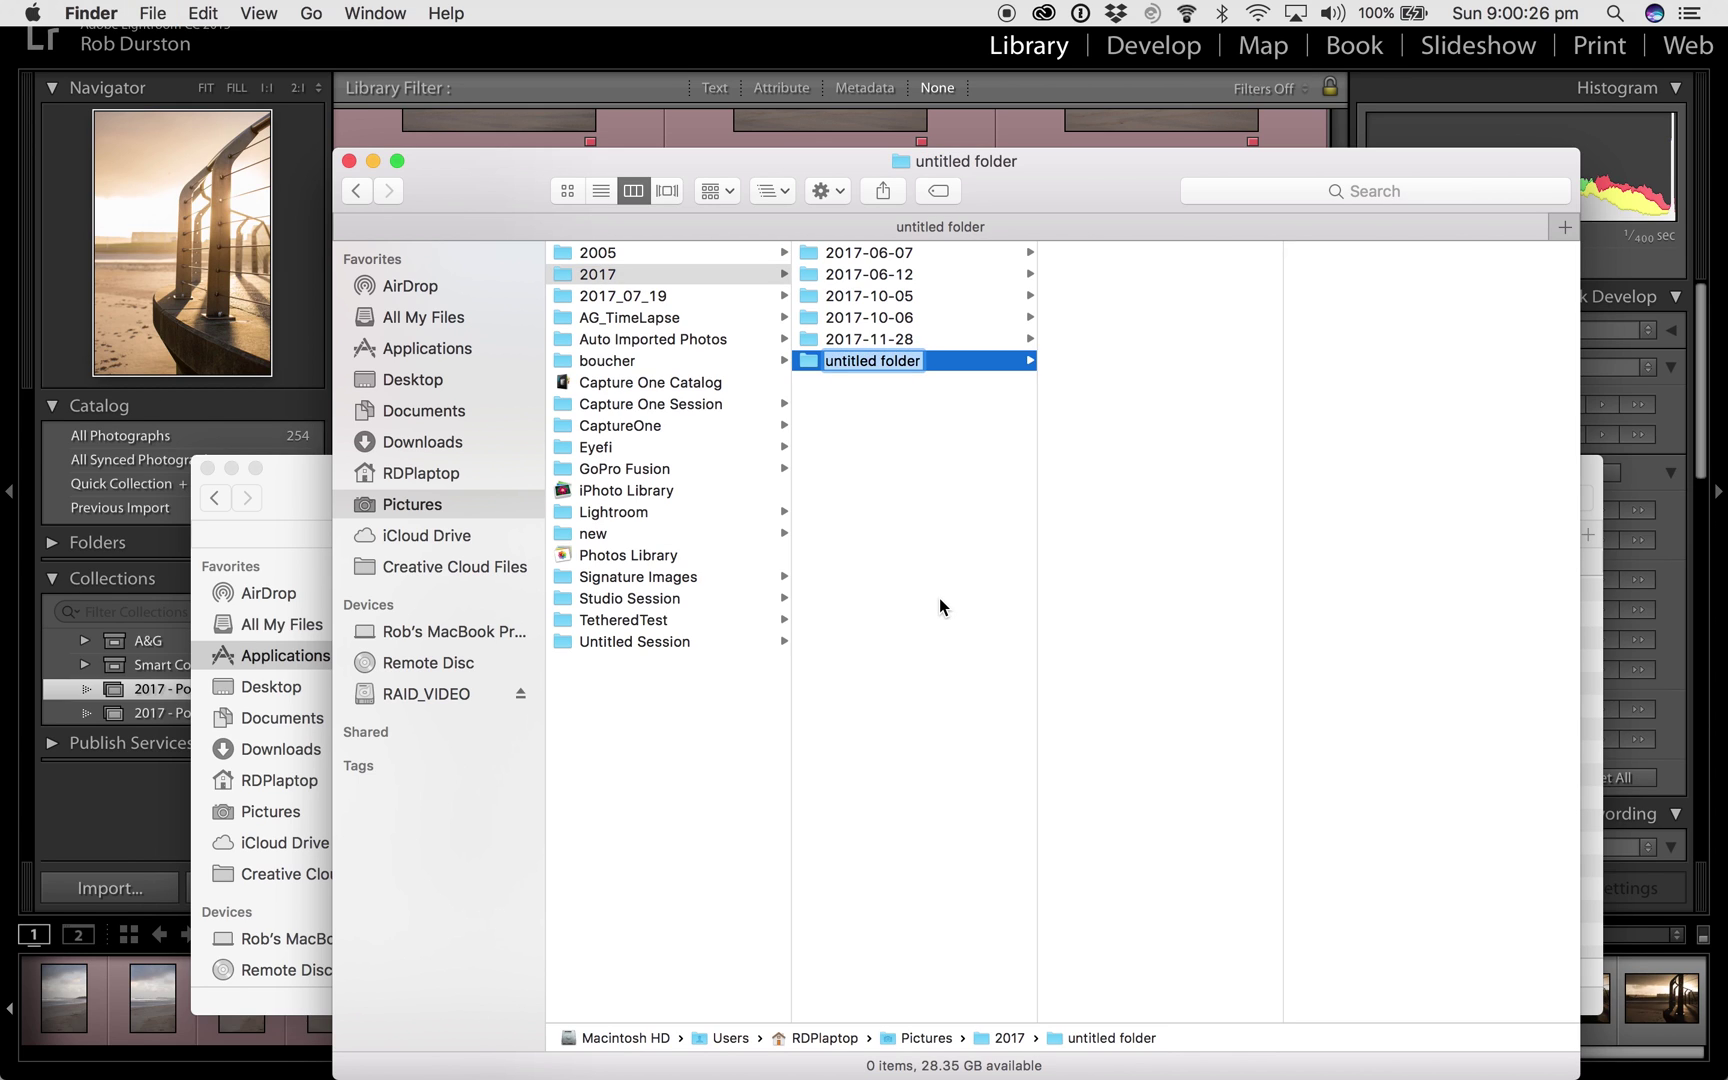
key(Return)
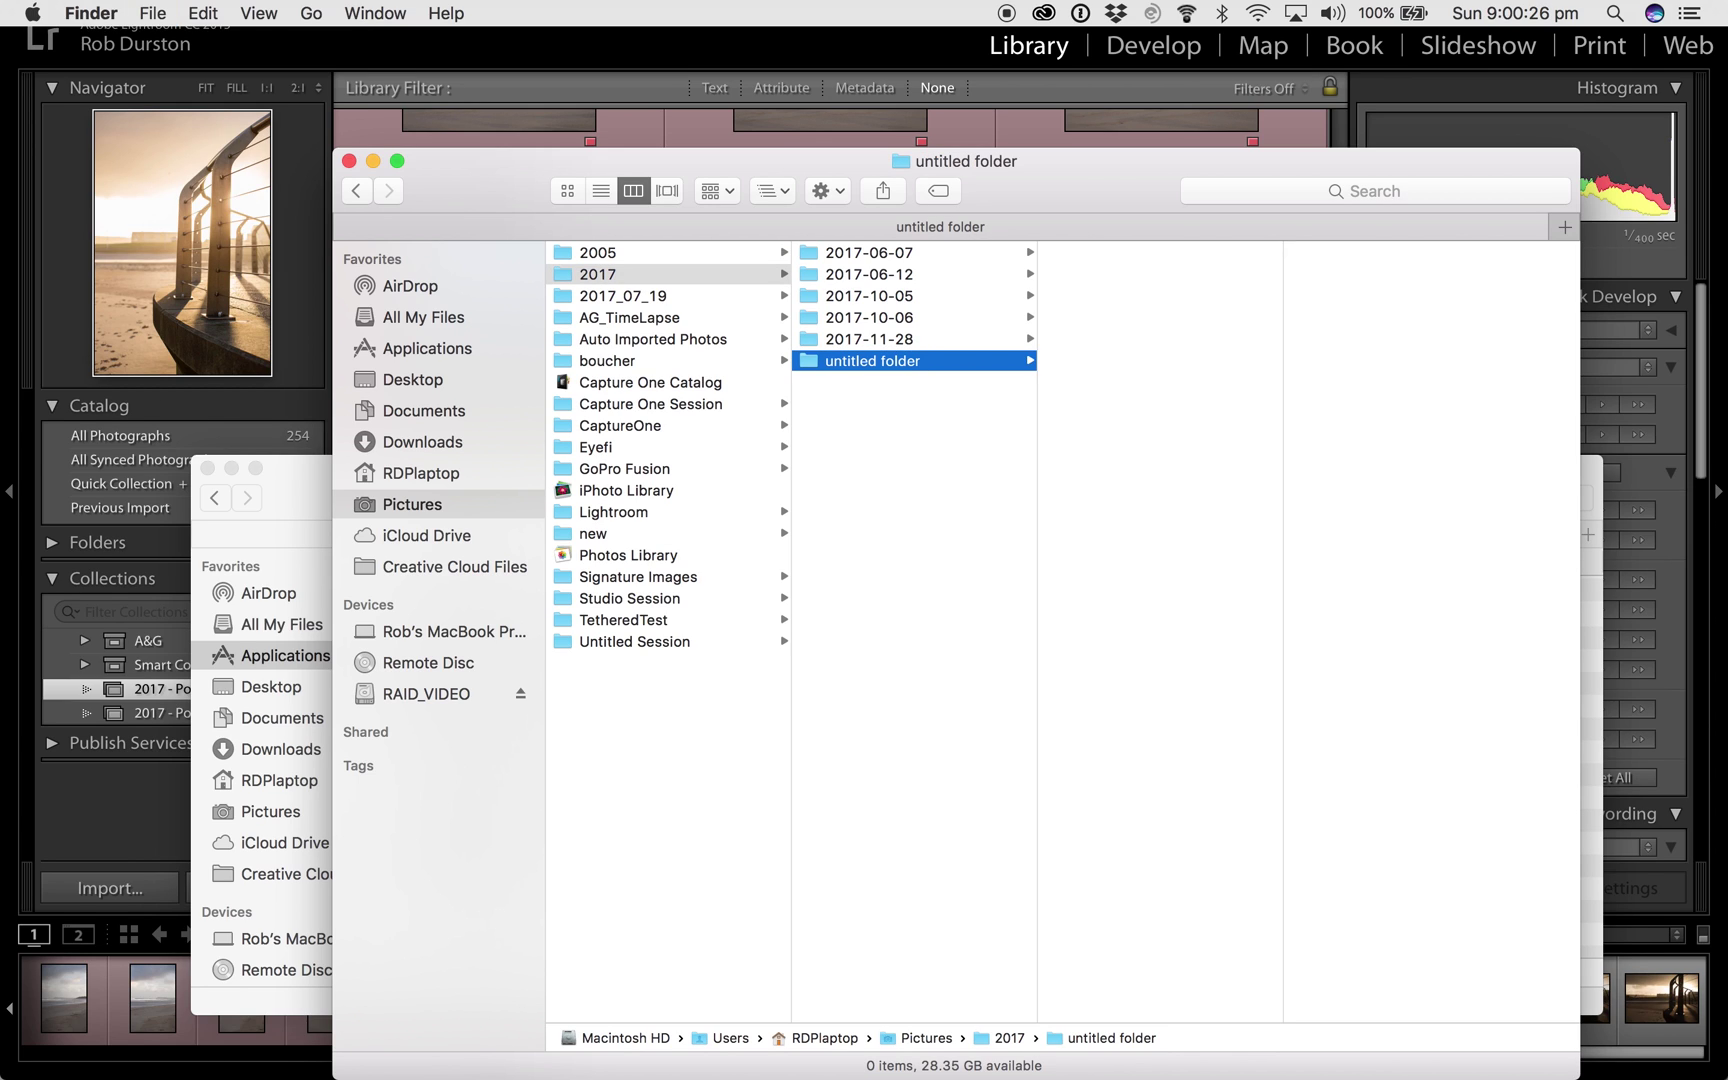
- Move RDP_20171128_5325.dng from the 2017-11-28 folder into the untitled folder
click(950, 340)
click(1125, 383)
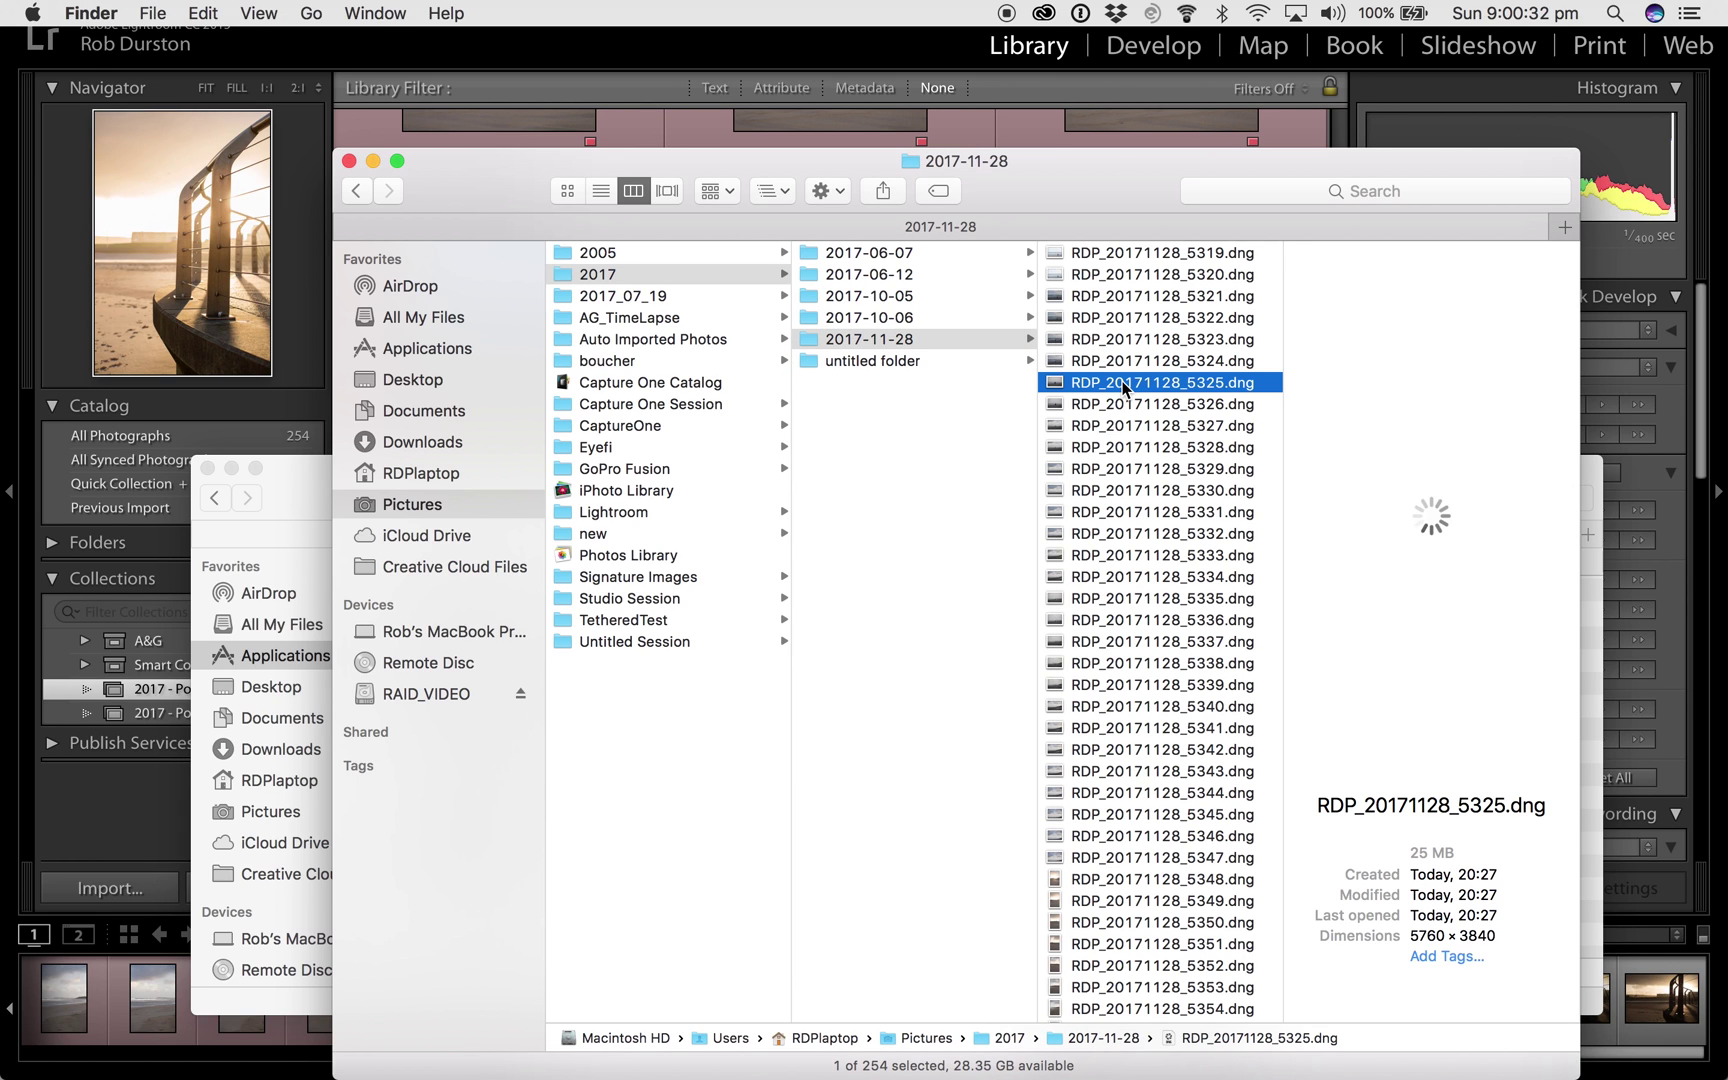
drag(1125, 388, 881, 367)
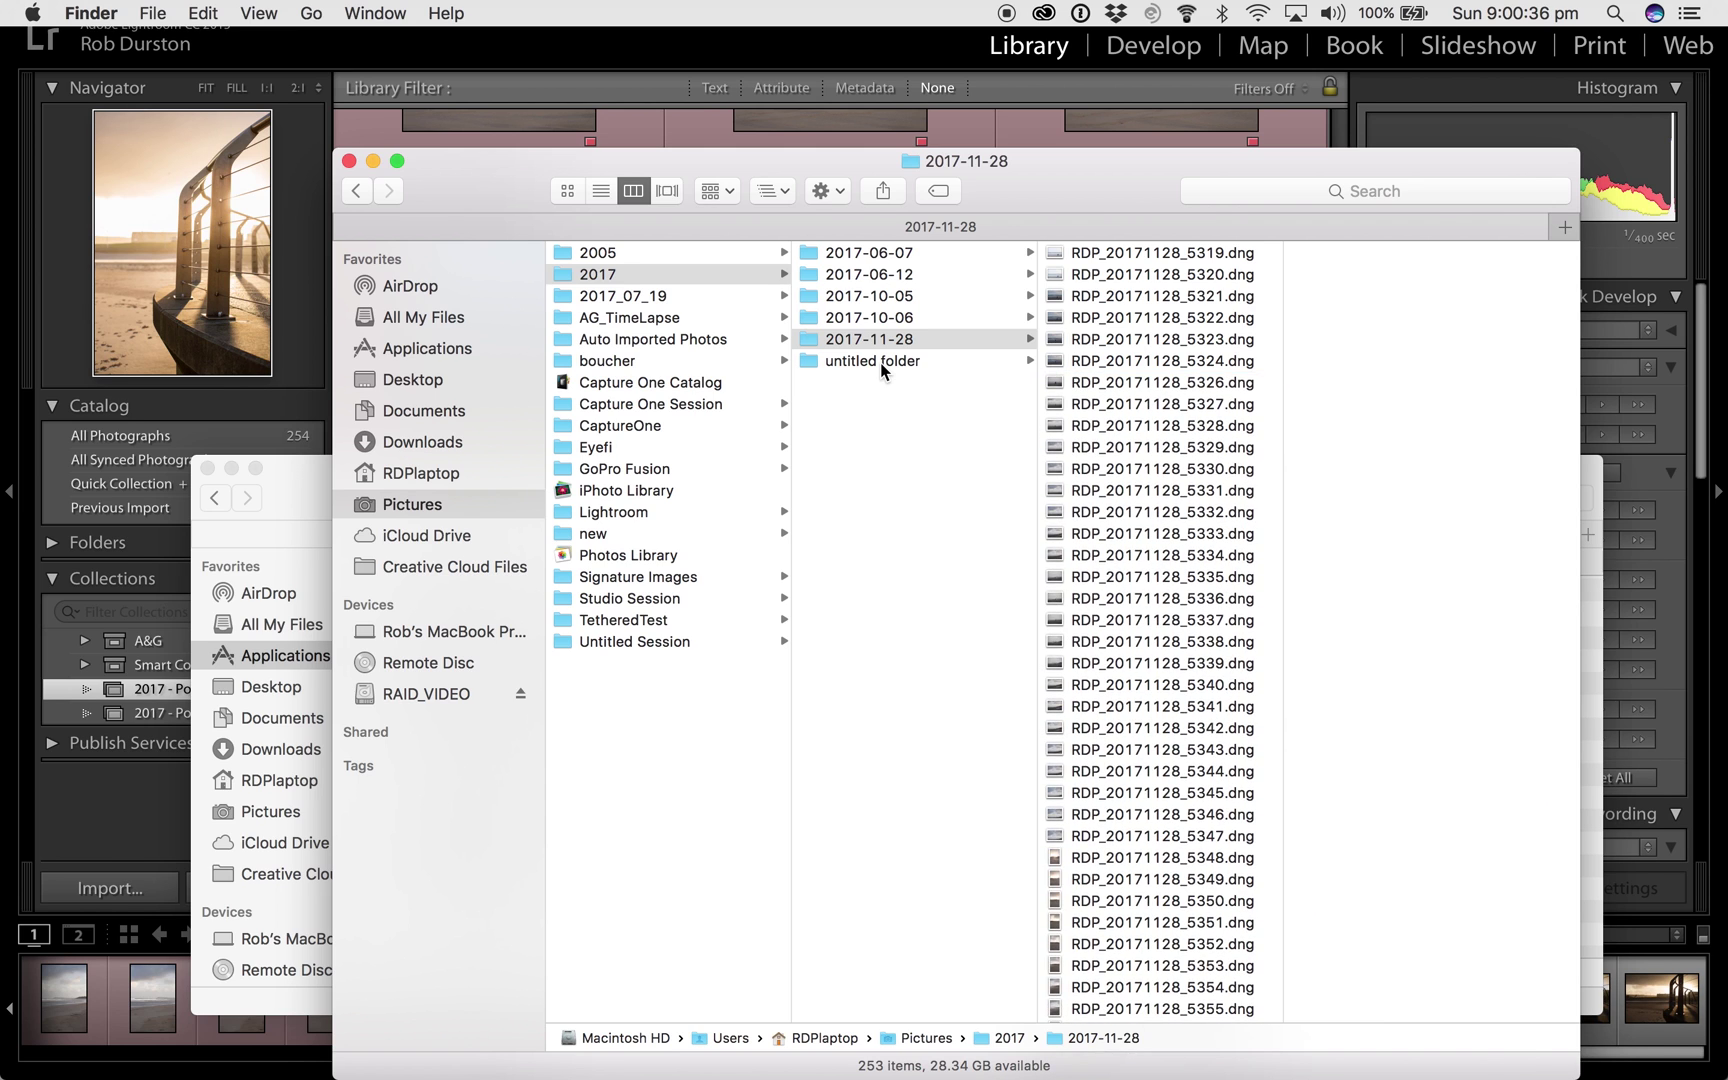
- Switch back to Lightroom, check the missing-file alert on RDP_20171128_5325.dng twice and cancel without locating the file
key(super+Tab)
scroll(728, 431, up, 15)
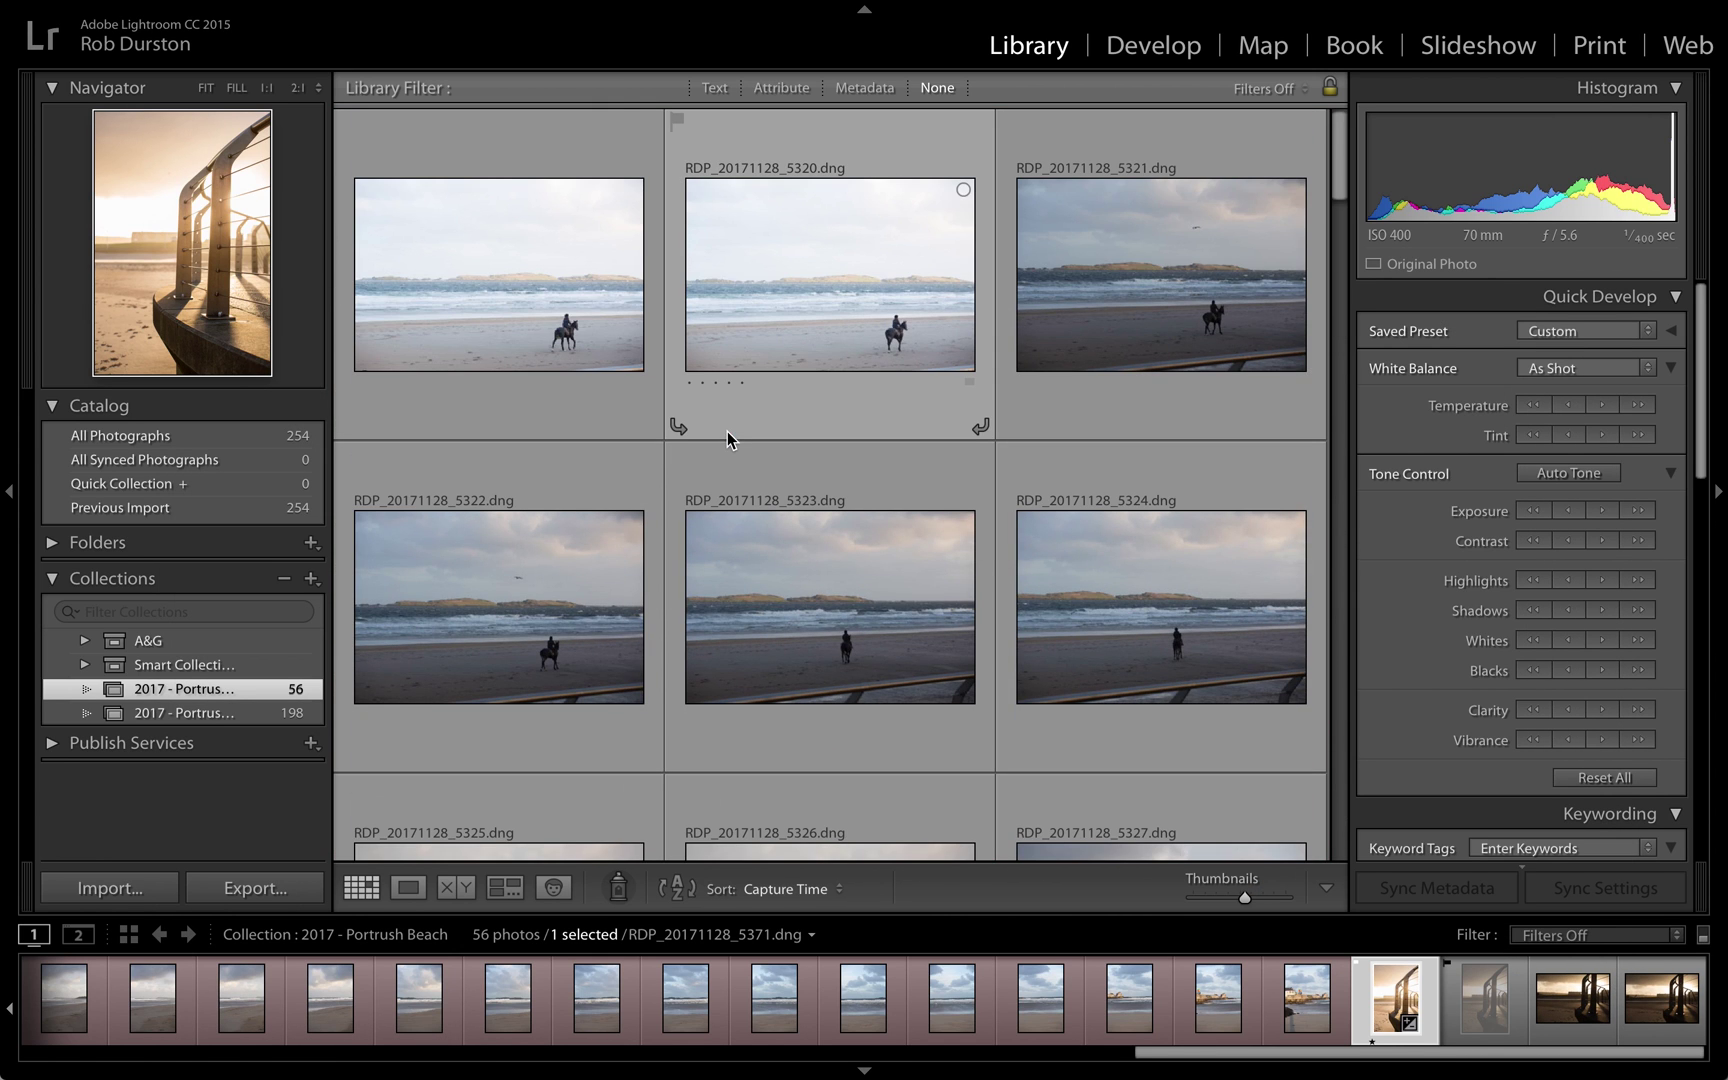
scroll(795, 541, down, 3)
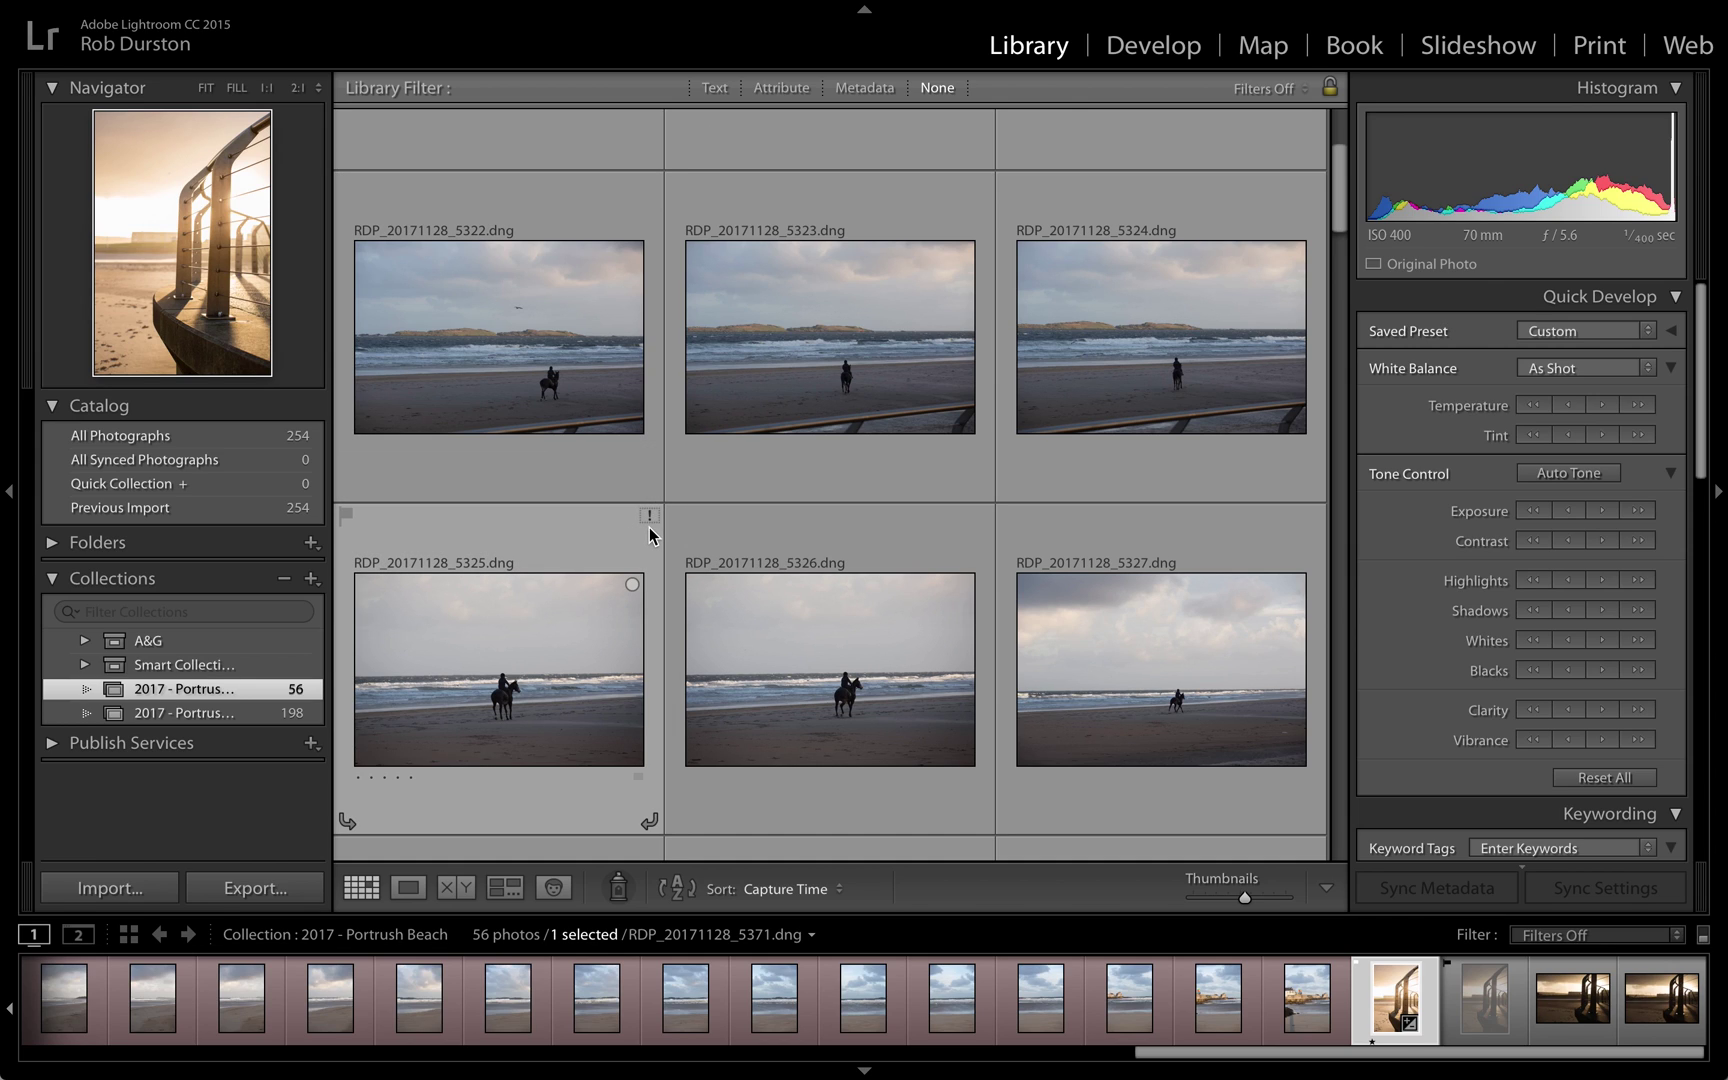
mouse_move(651, 522)
click(651, 517)
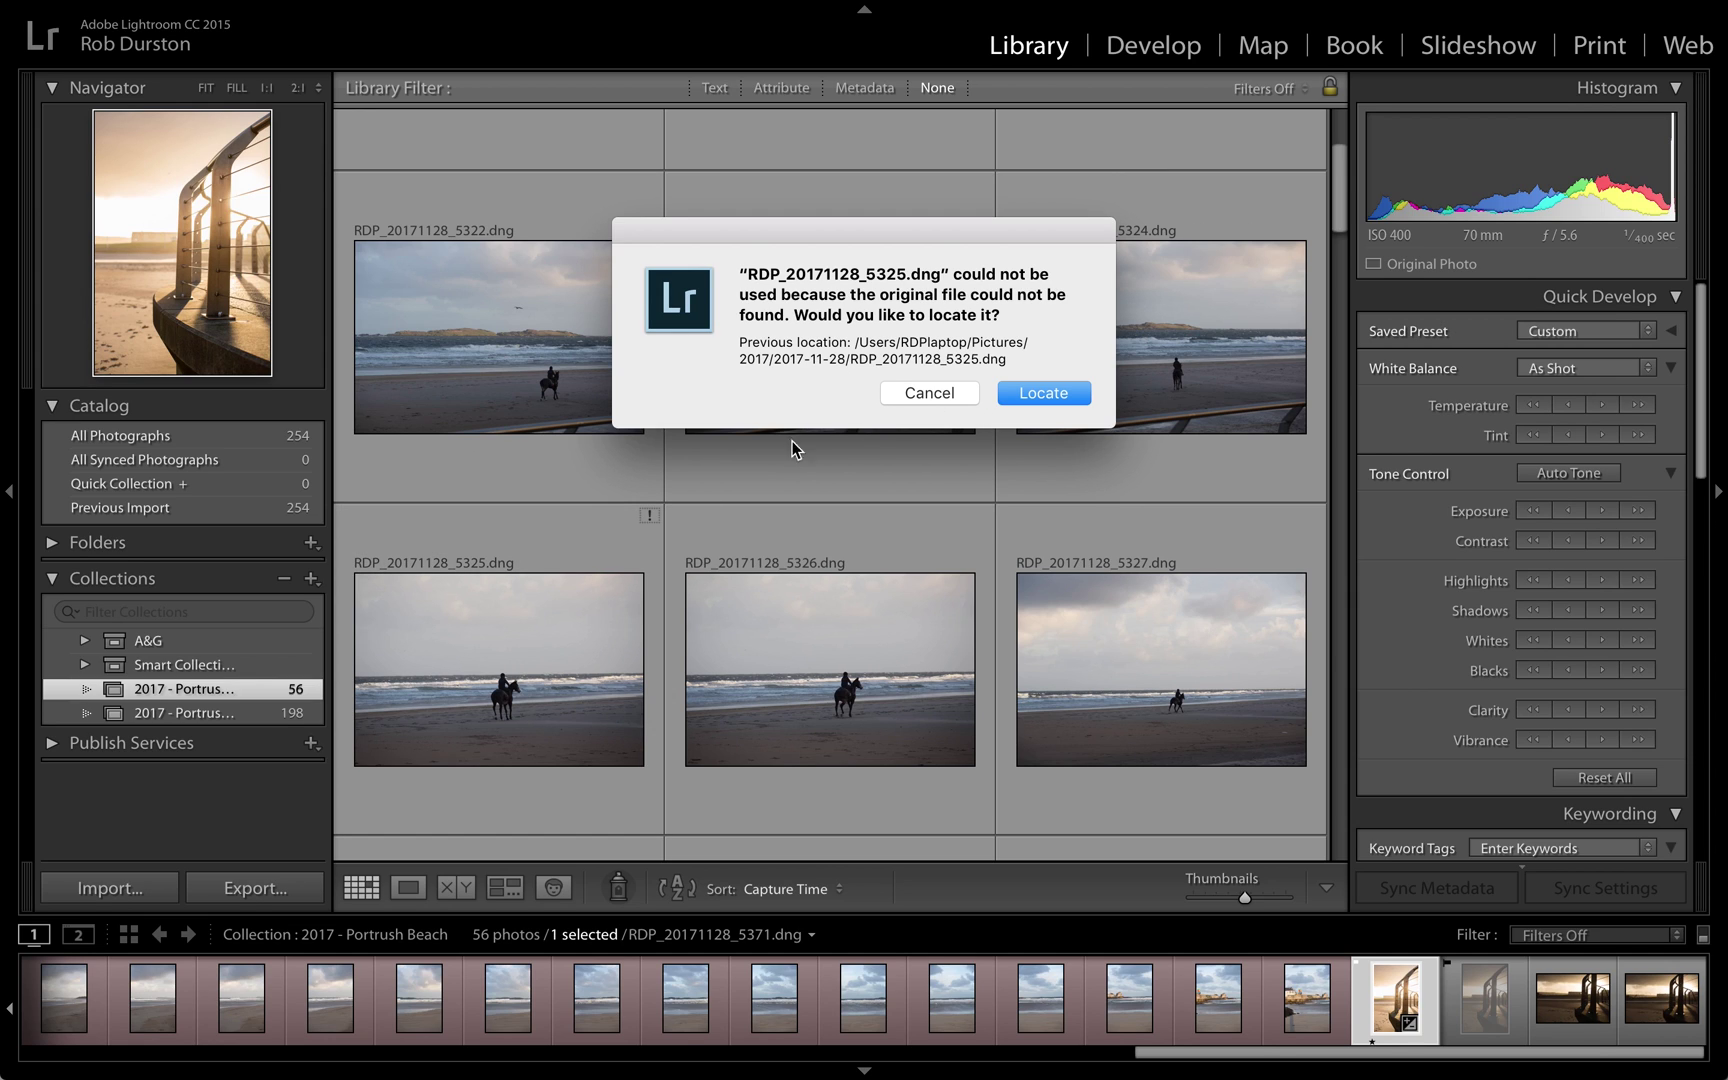
click(945, 394)
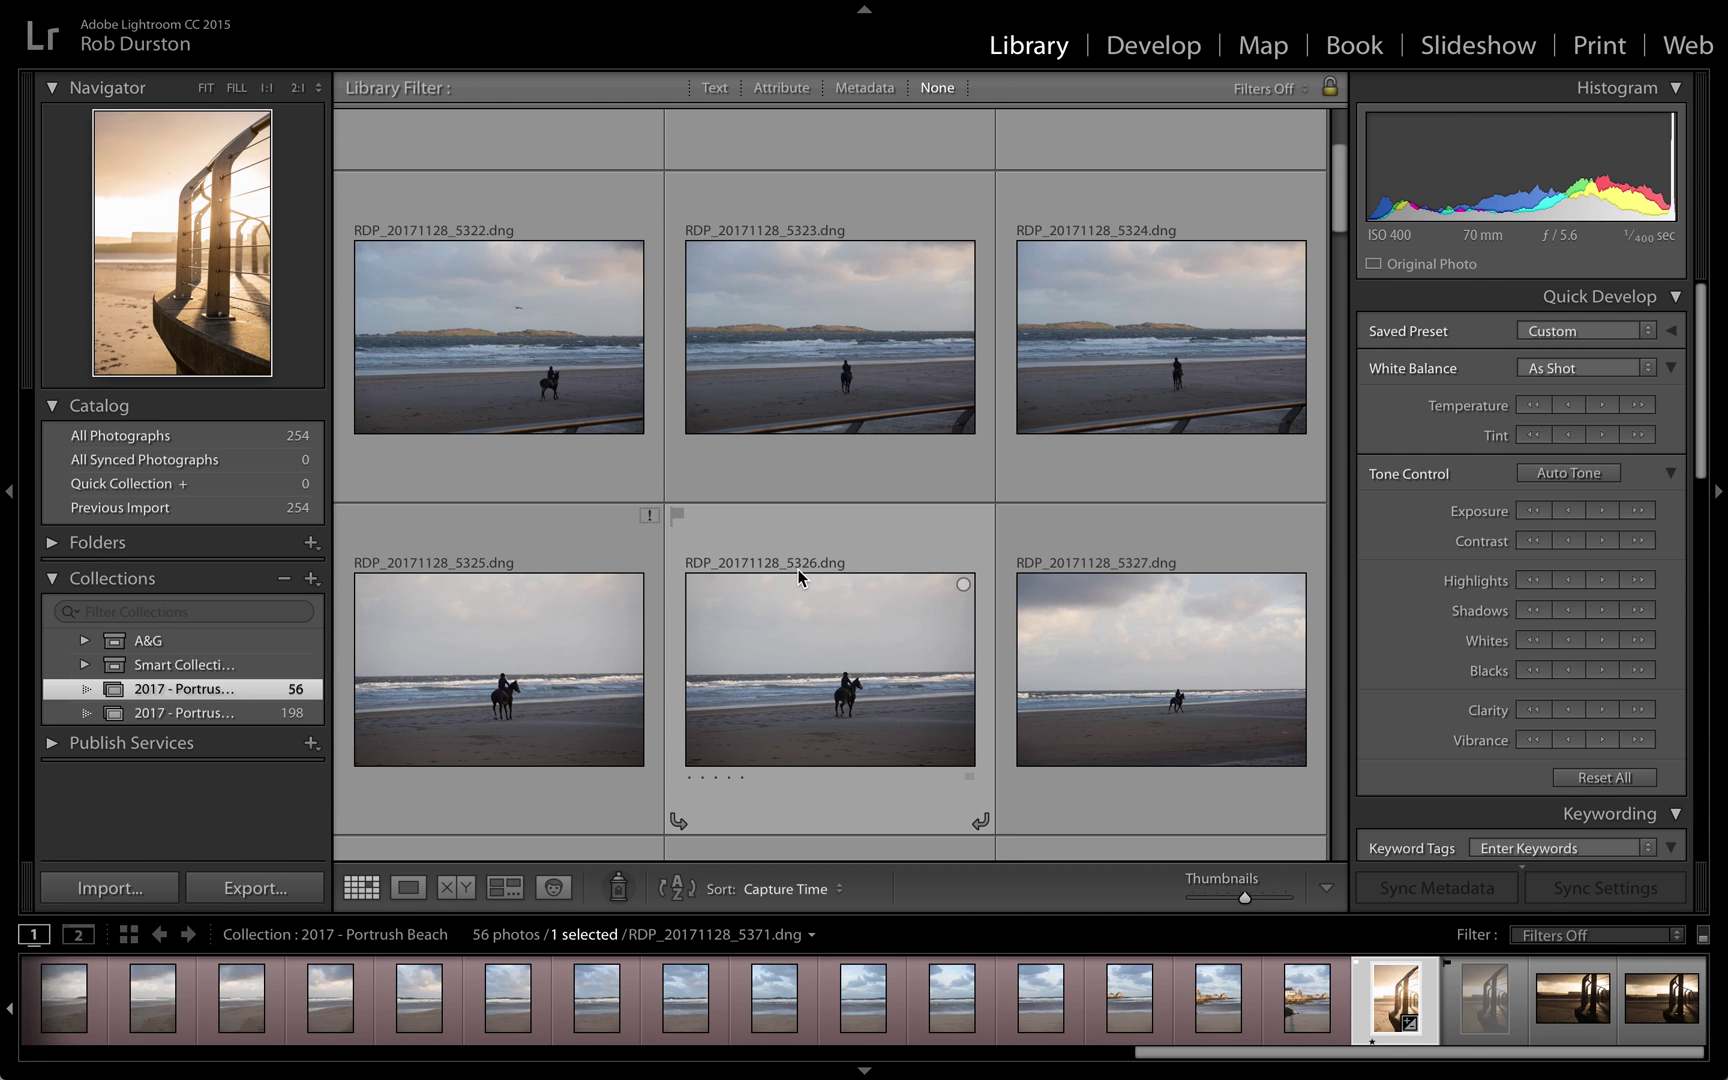
click(650, 518)
click(931, 399)
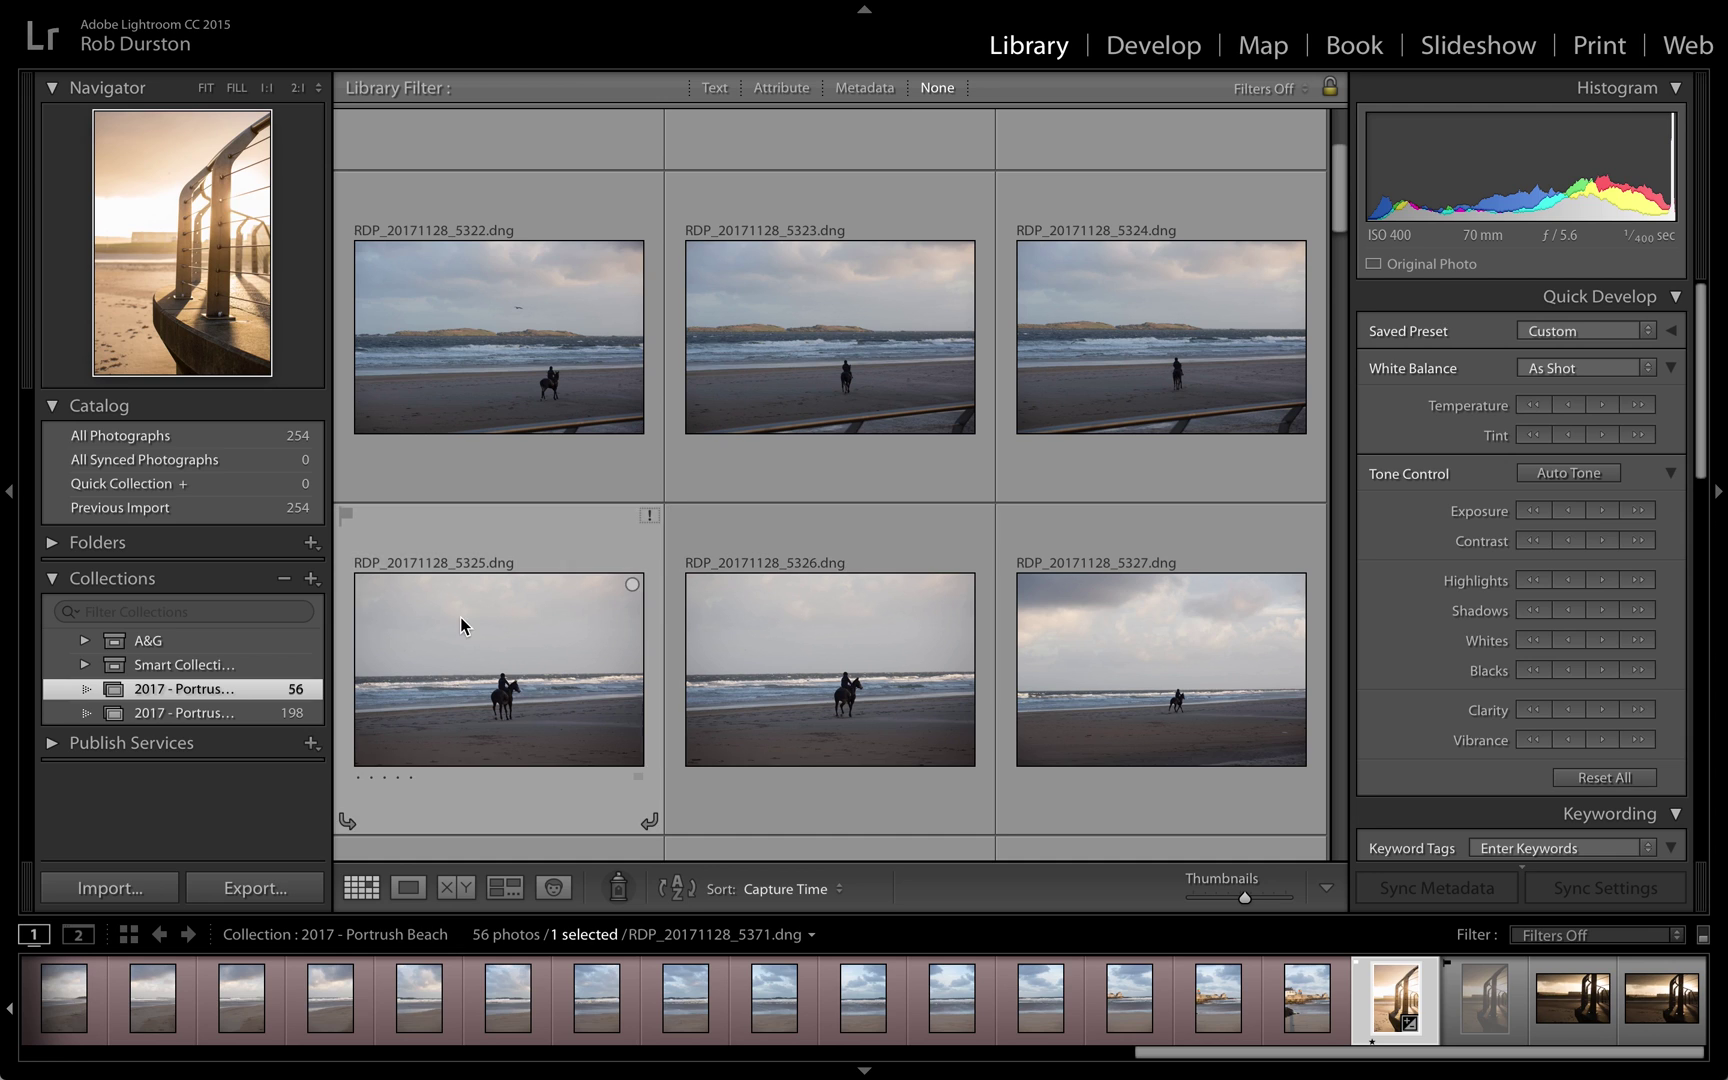
- Expand the Folders list and show the photos of the 2017-11-28 folder in the grid
click(52, 542)
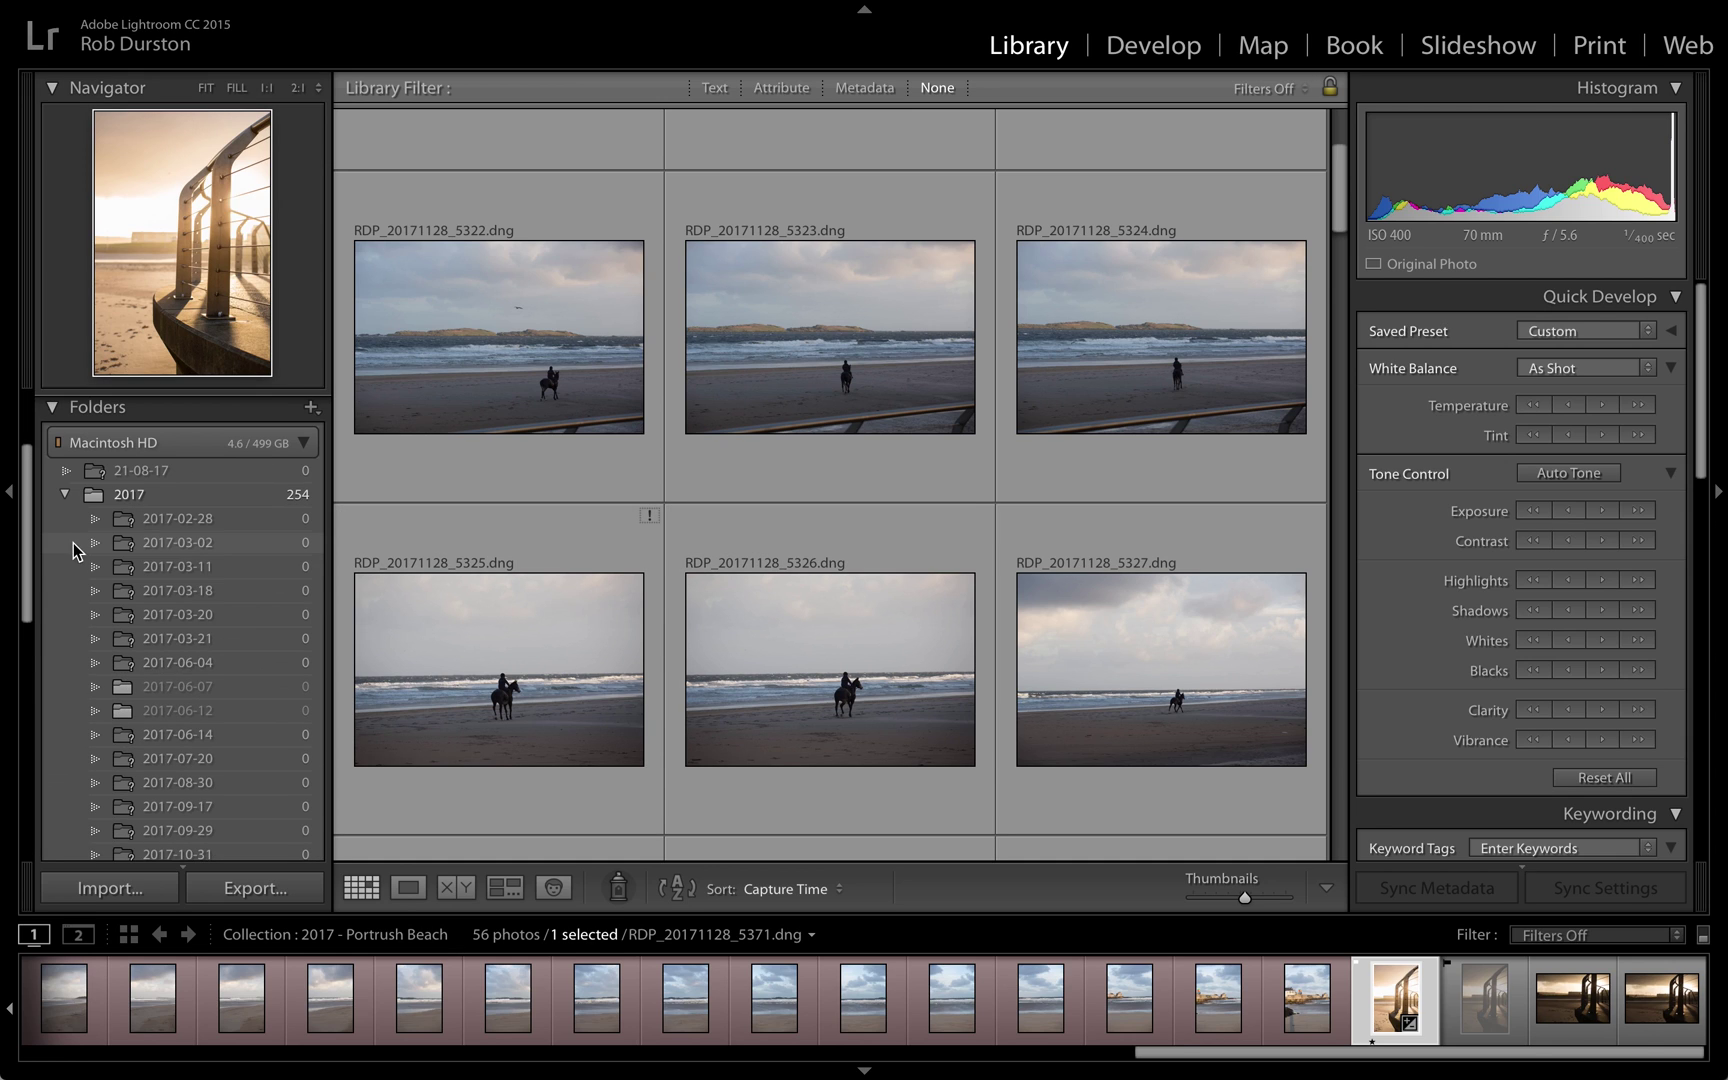
scroll(180, 566, down, 8)
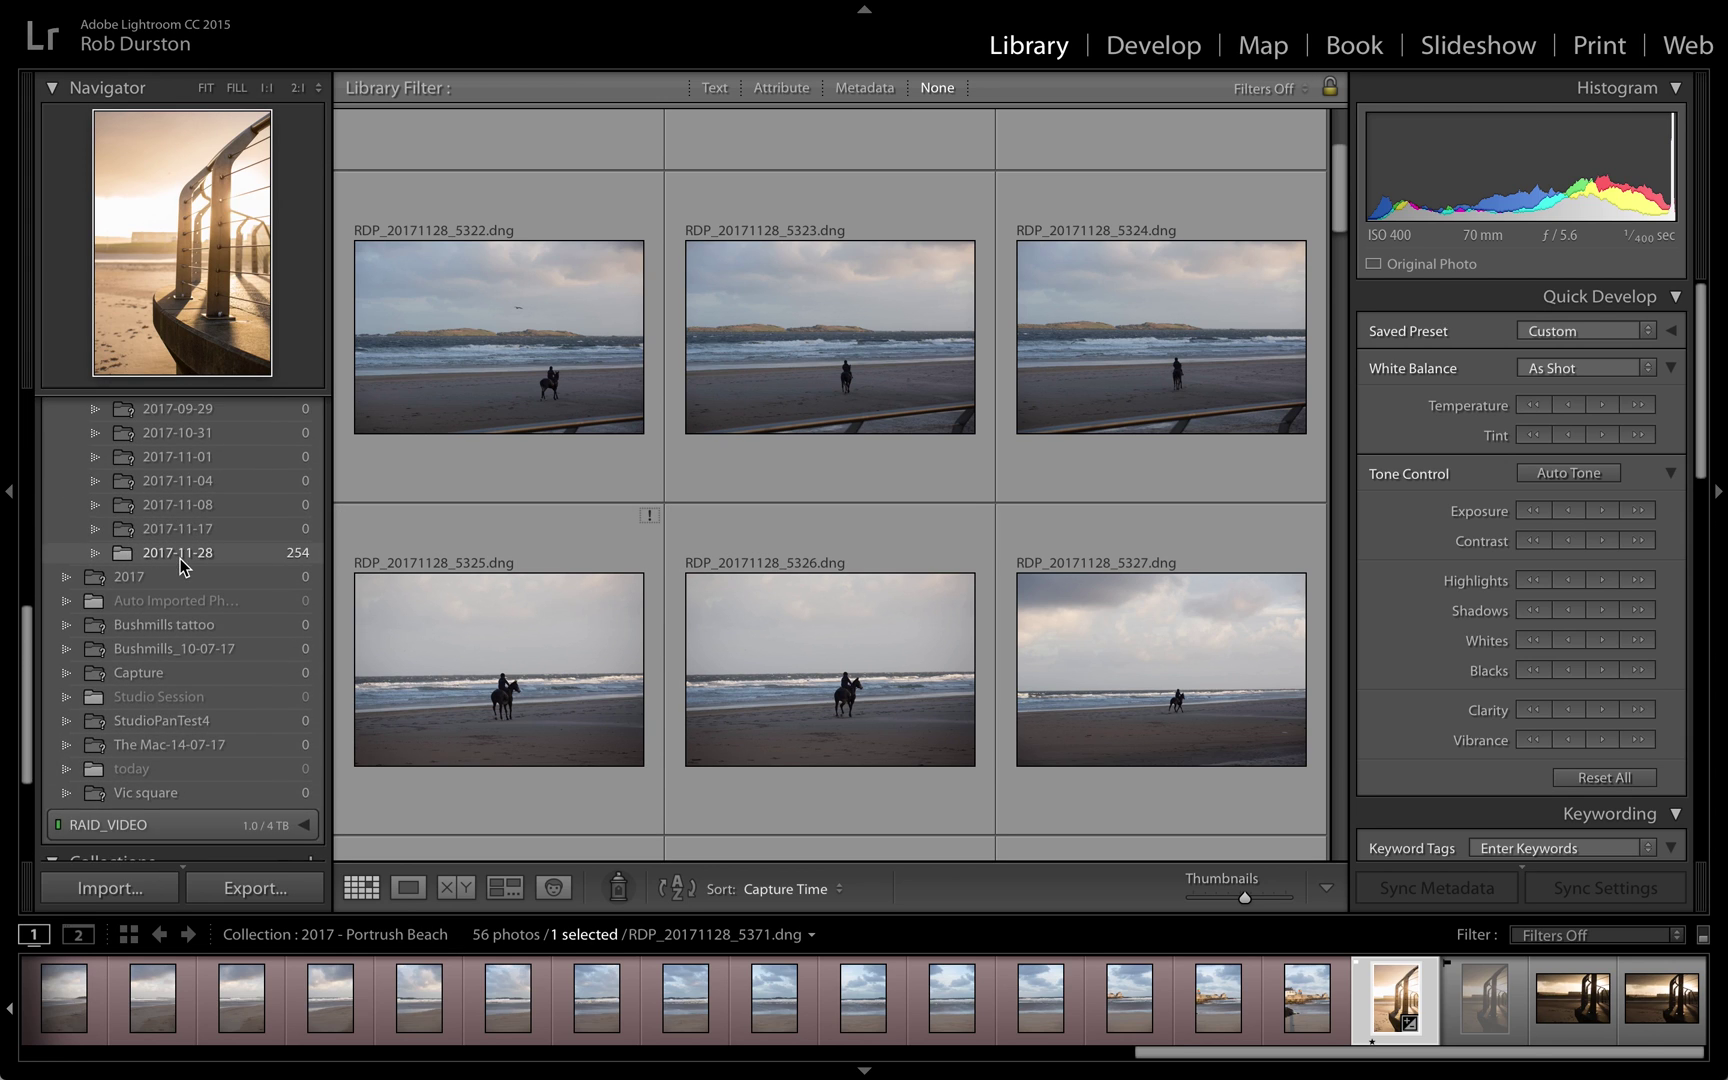
click(219, 554)
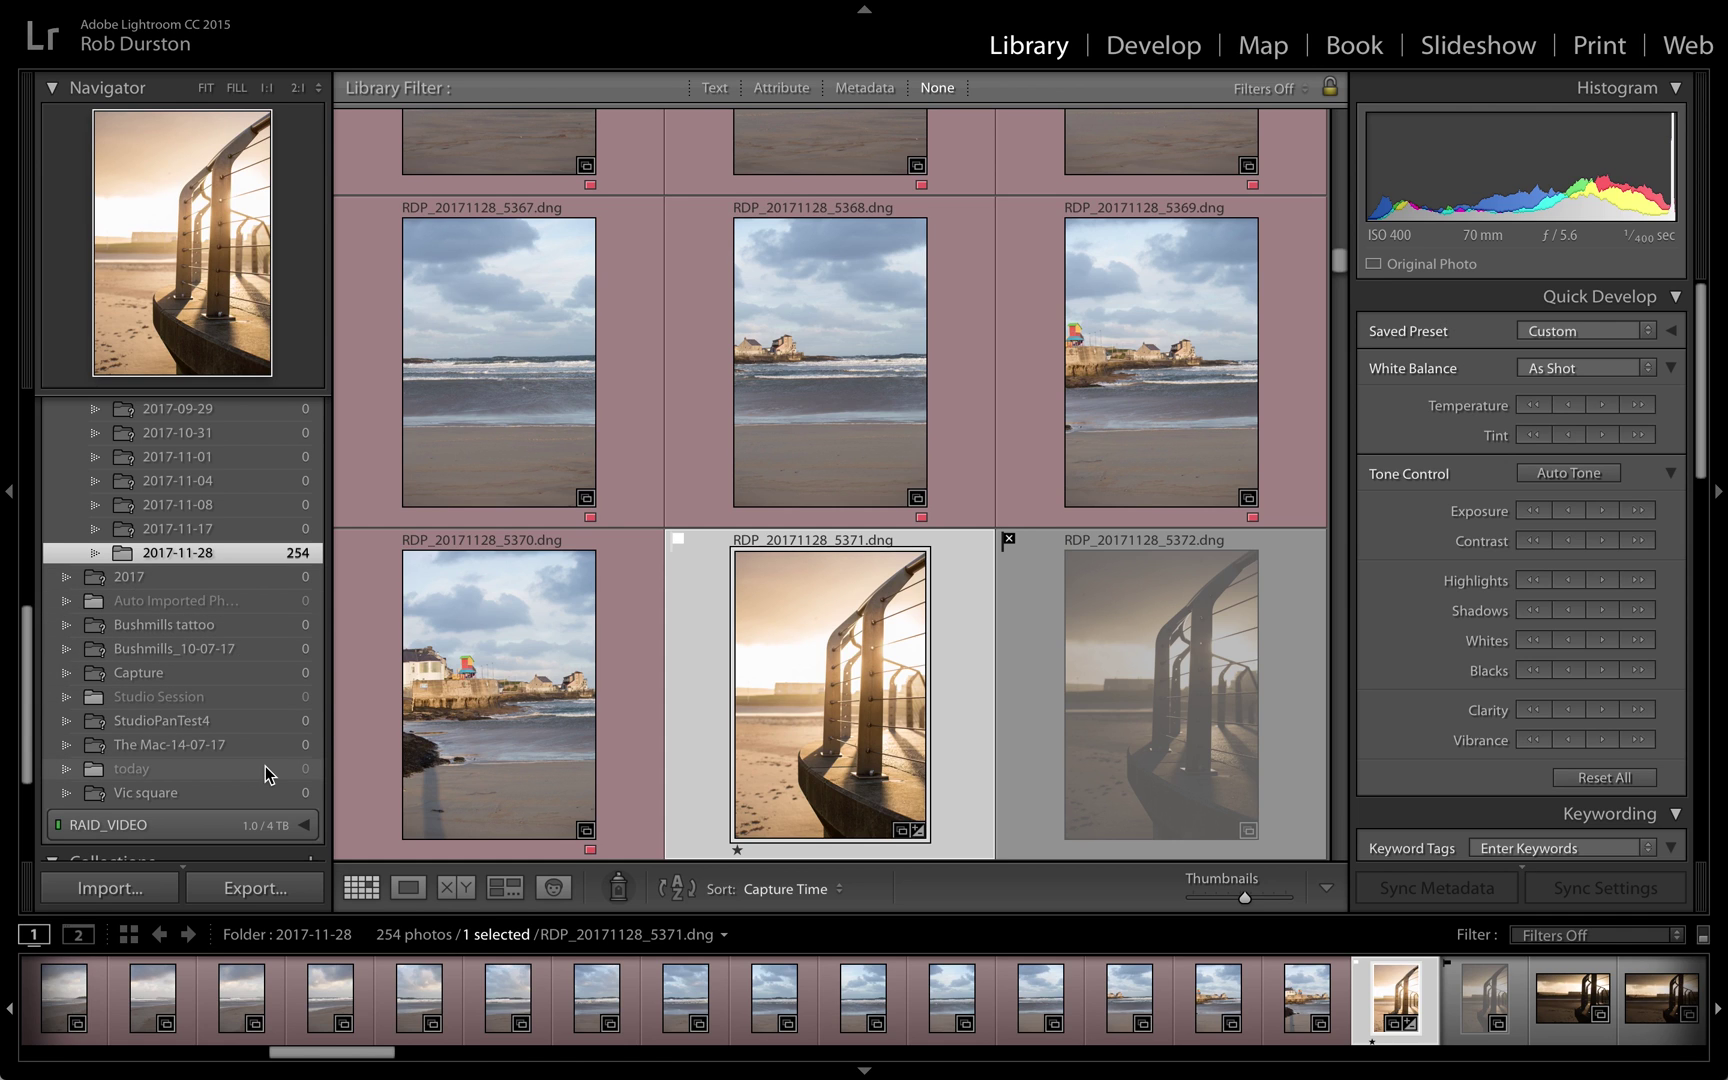
scroll(268, 773, up, 8)
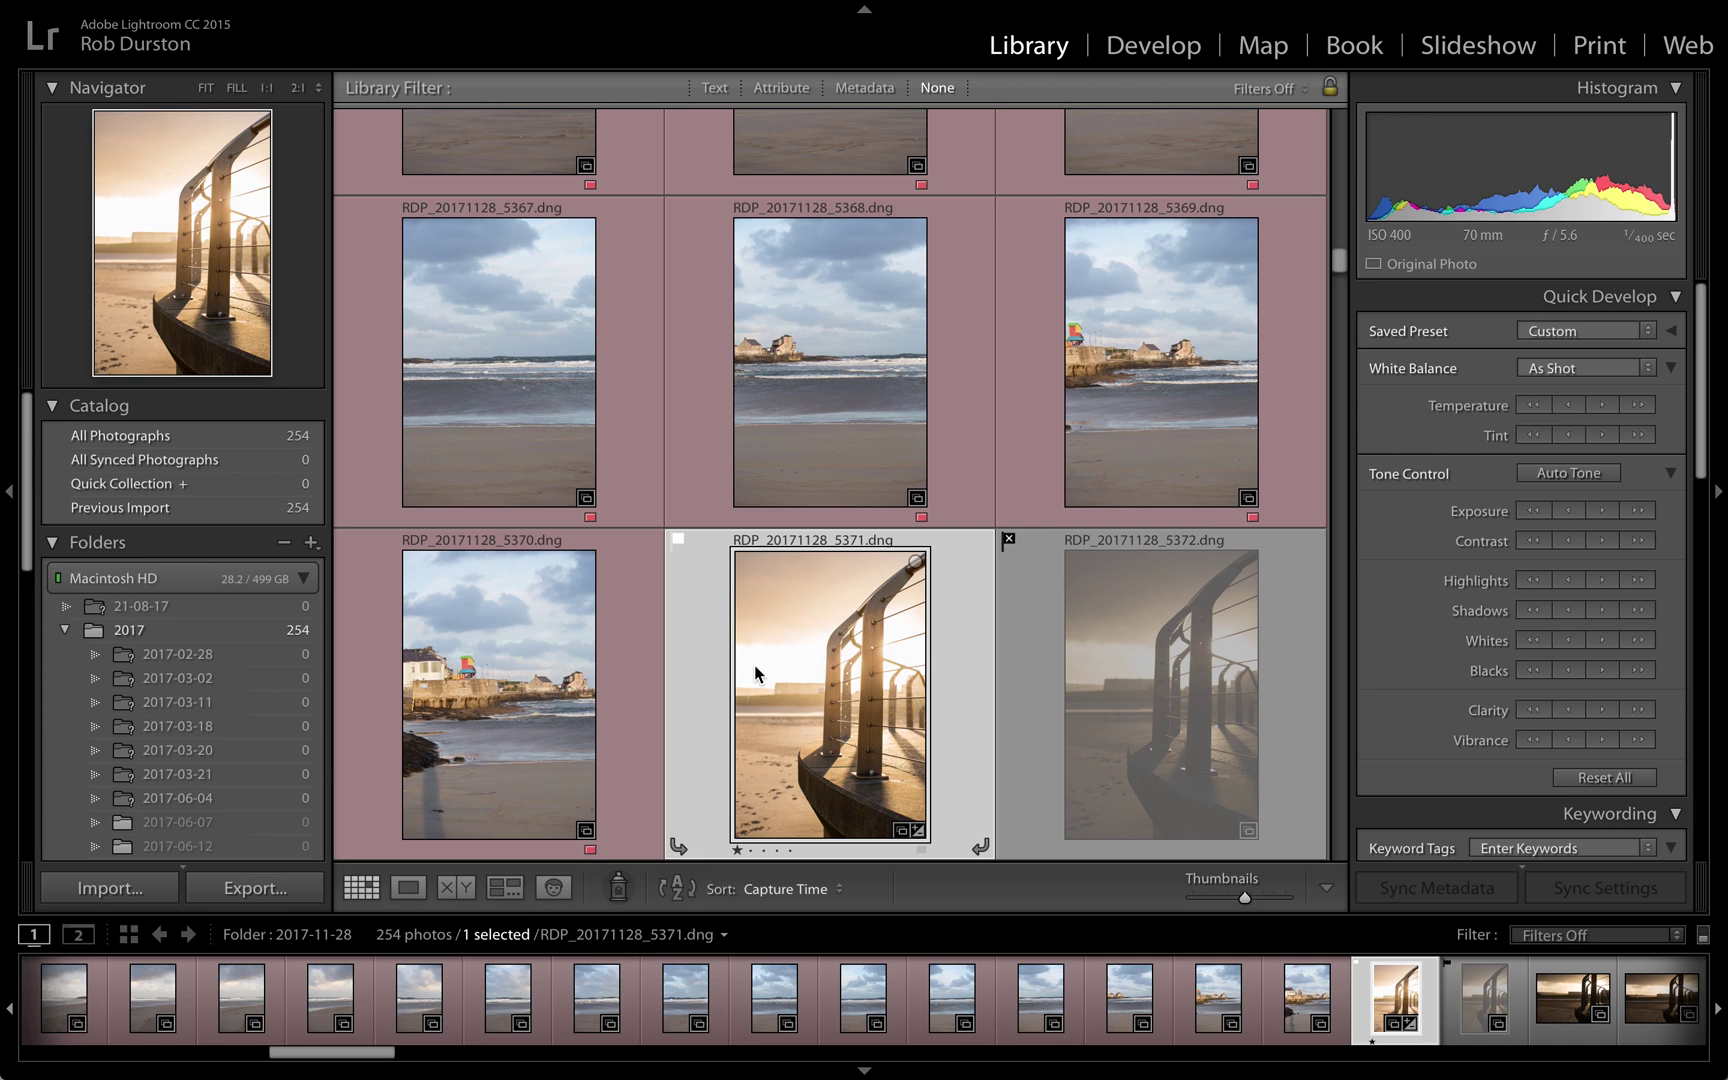
key(super+Tab)
key(super+Tab)
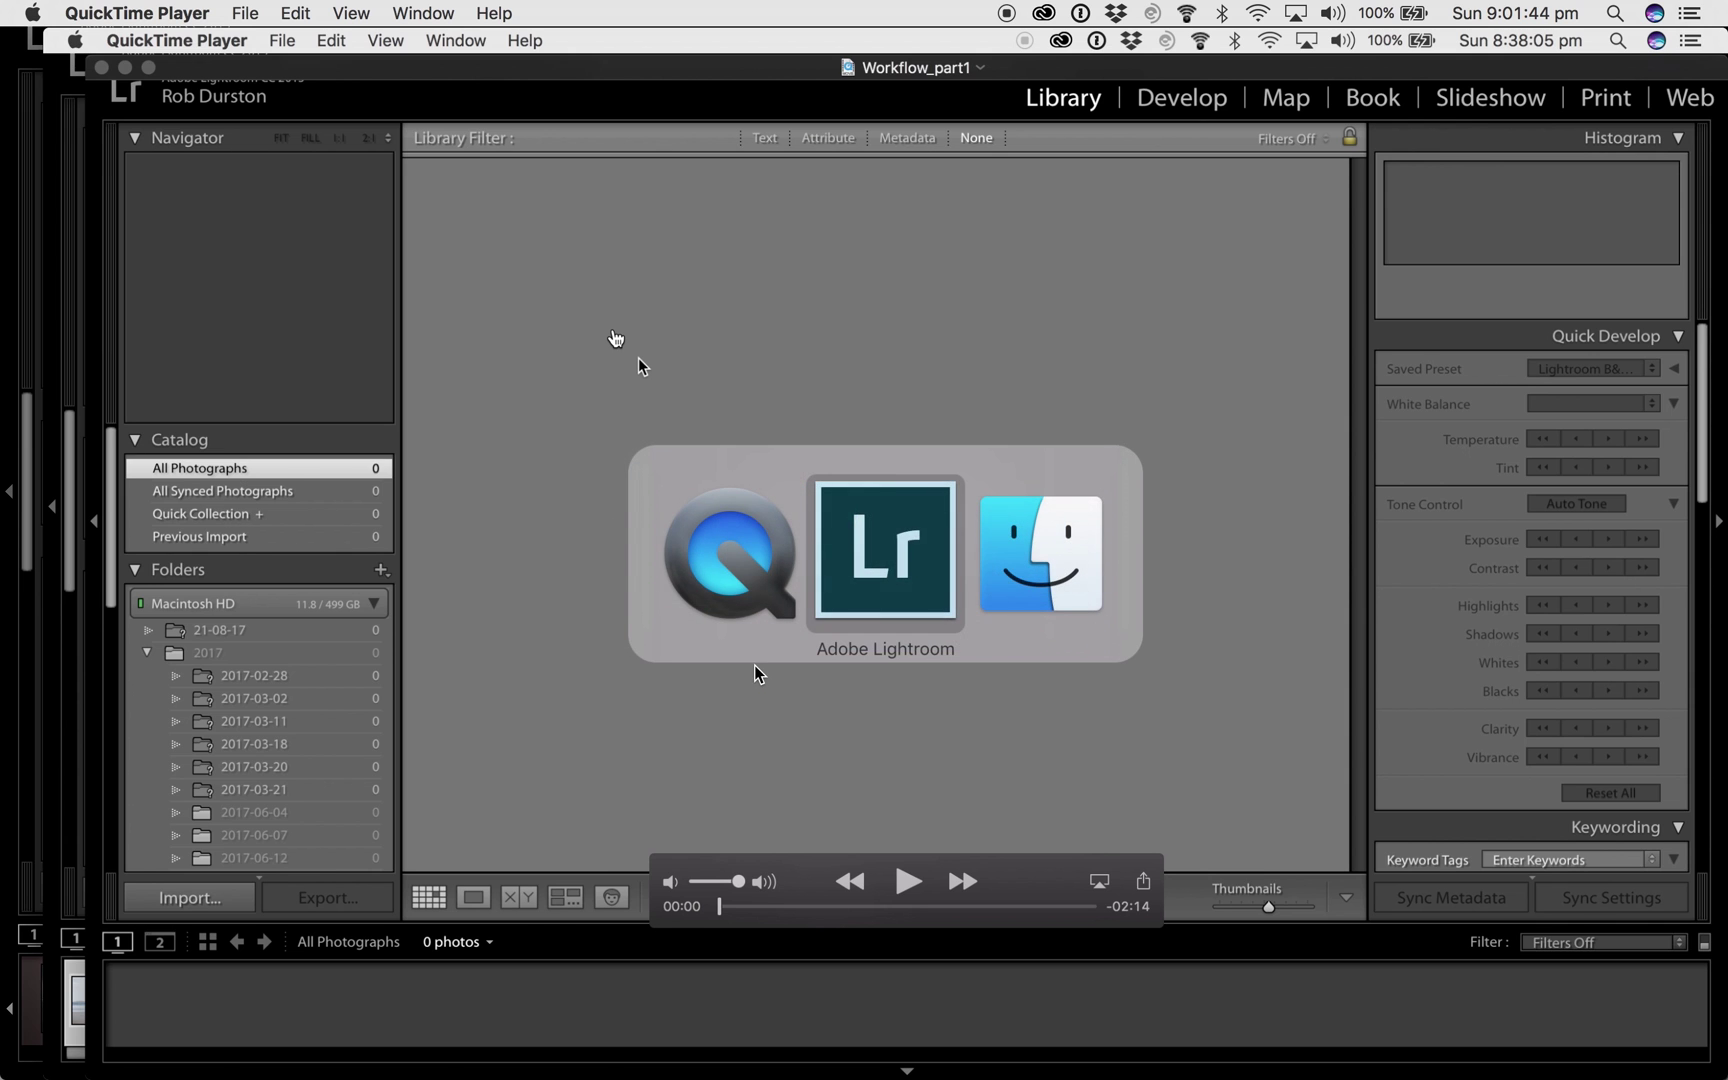